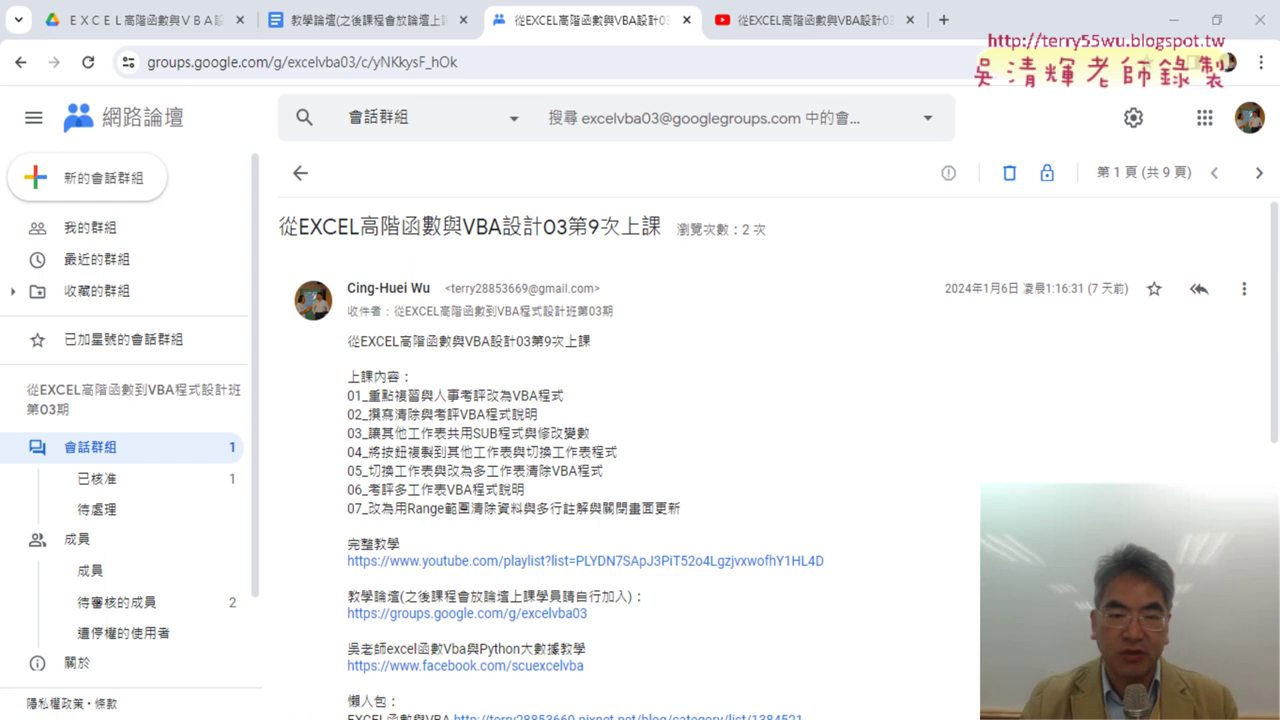
Step: Zoom the page to 125% and return to the course group's list of nine lesson posts
left_click(770, 467)
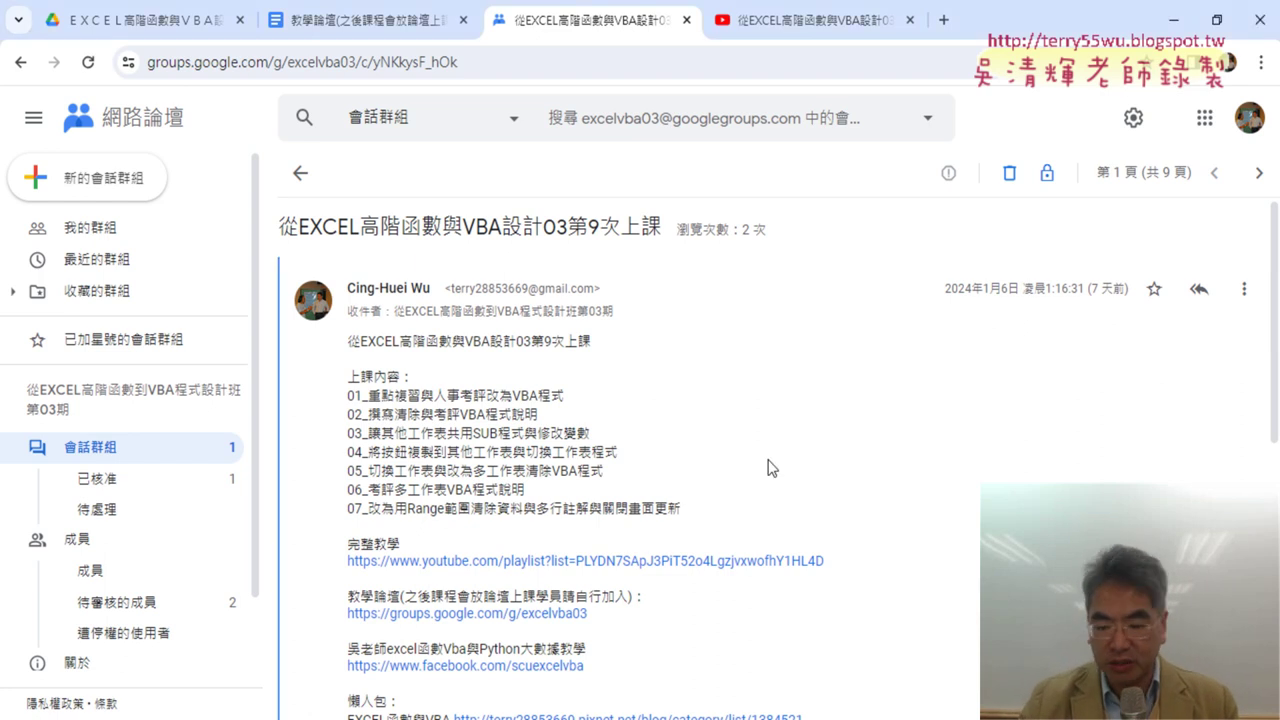
key("ctrl+equal")
key("ctrl+equal")
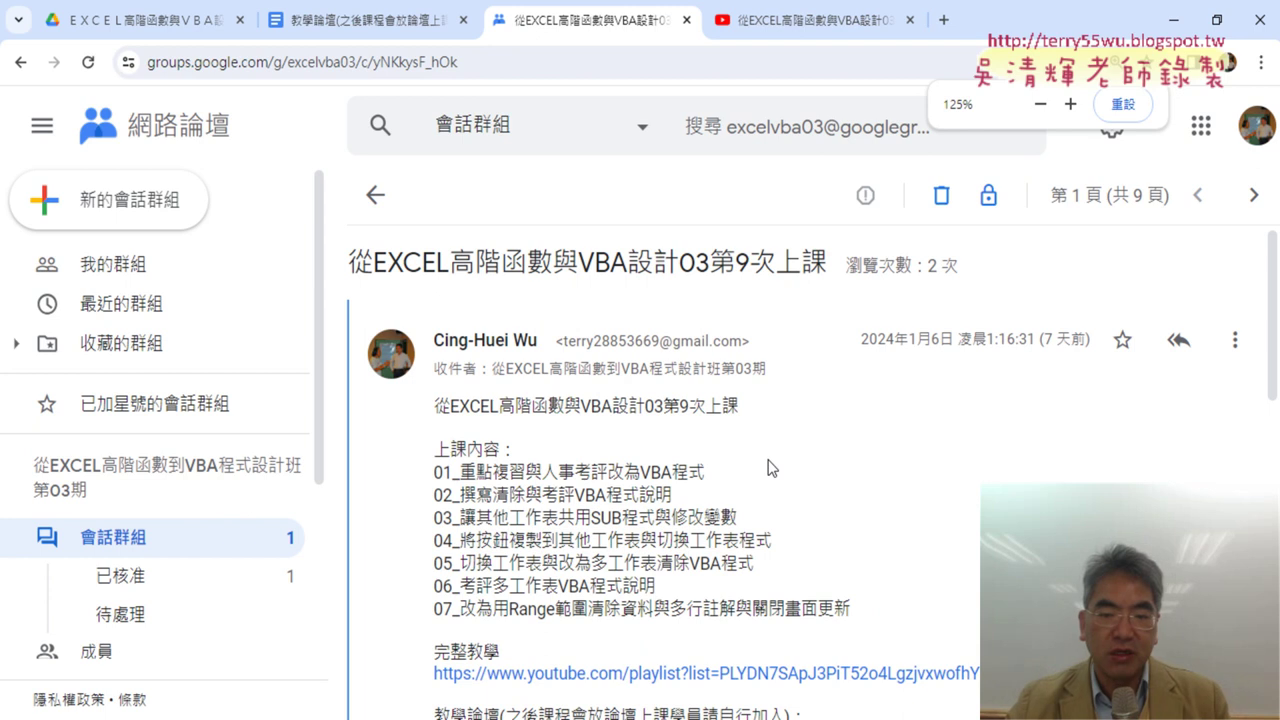
left_click(373, 196)
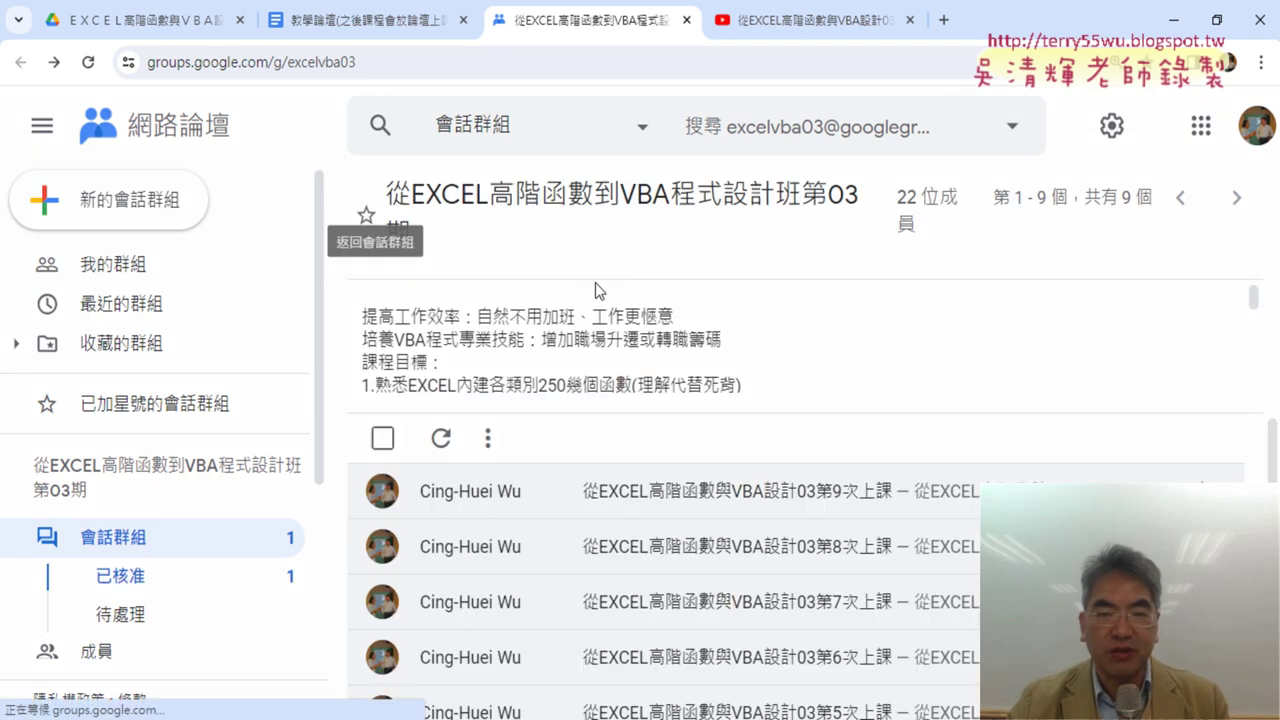
scroll(708, 358, "down", 3)
scroll(911, 466, "down", 2)
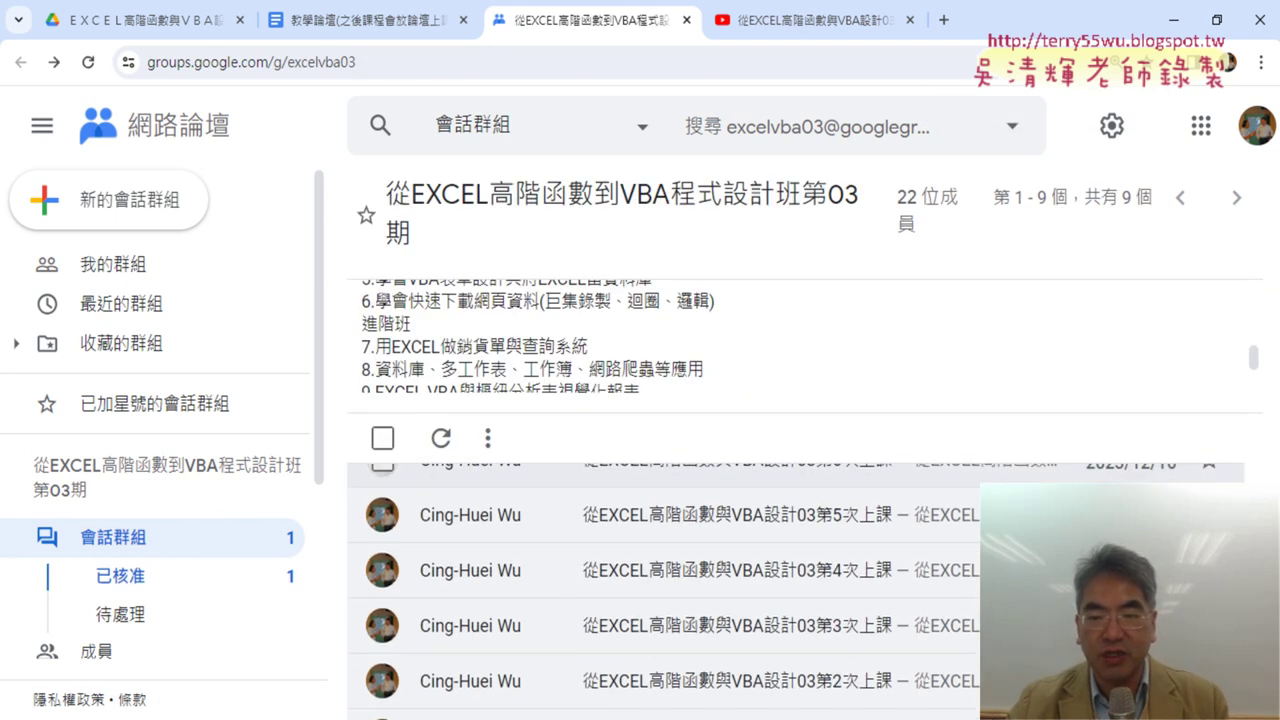
scroll(933, 526, "up", 2)
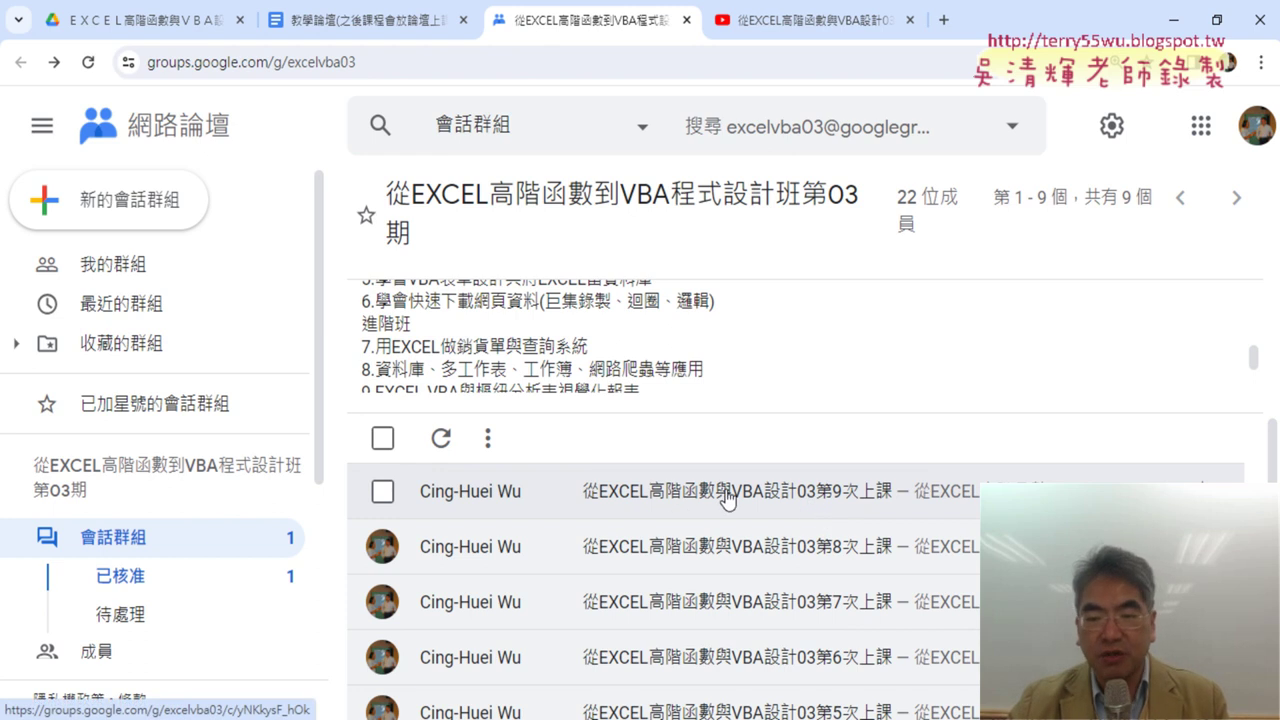
scroll(727, 500, "down", 3)
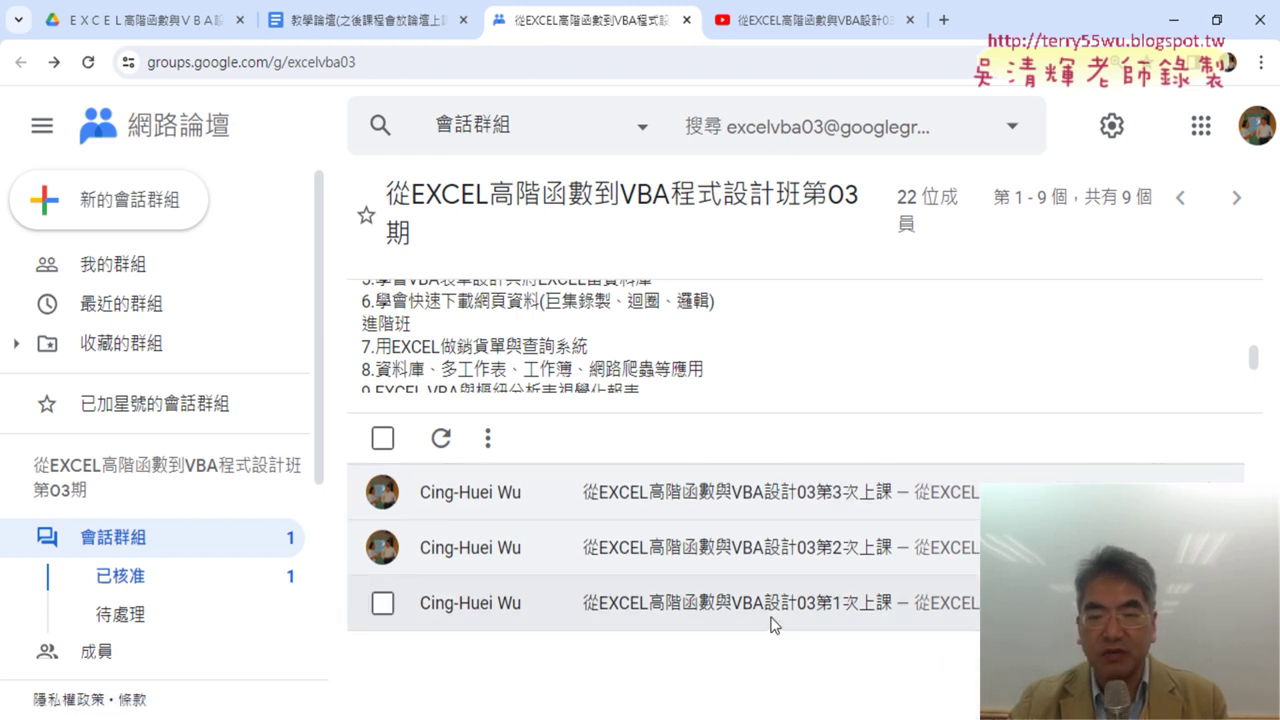
scroll(770, 625, "up", 3)
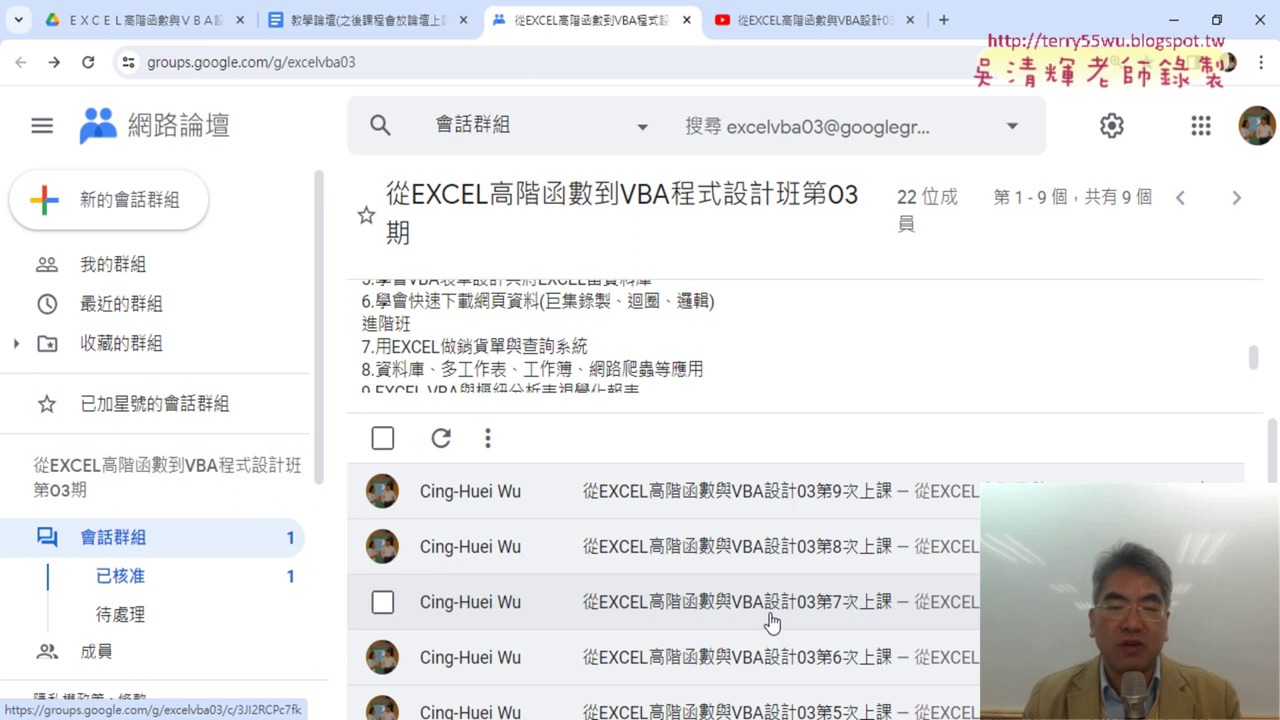
Step: Open the 第9次上課 post and highlight 人事考評 and VBA程式 in item 01
left_click(783, 489)
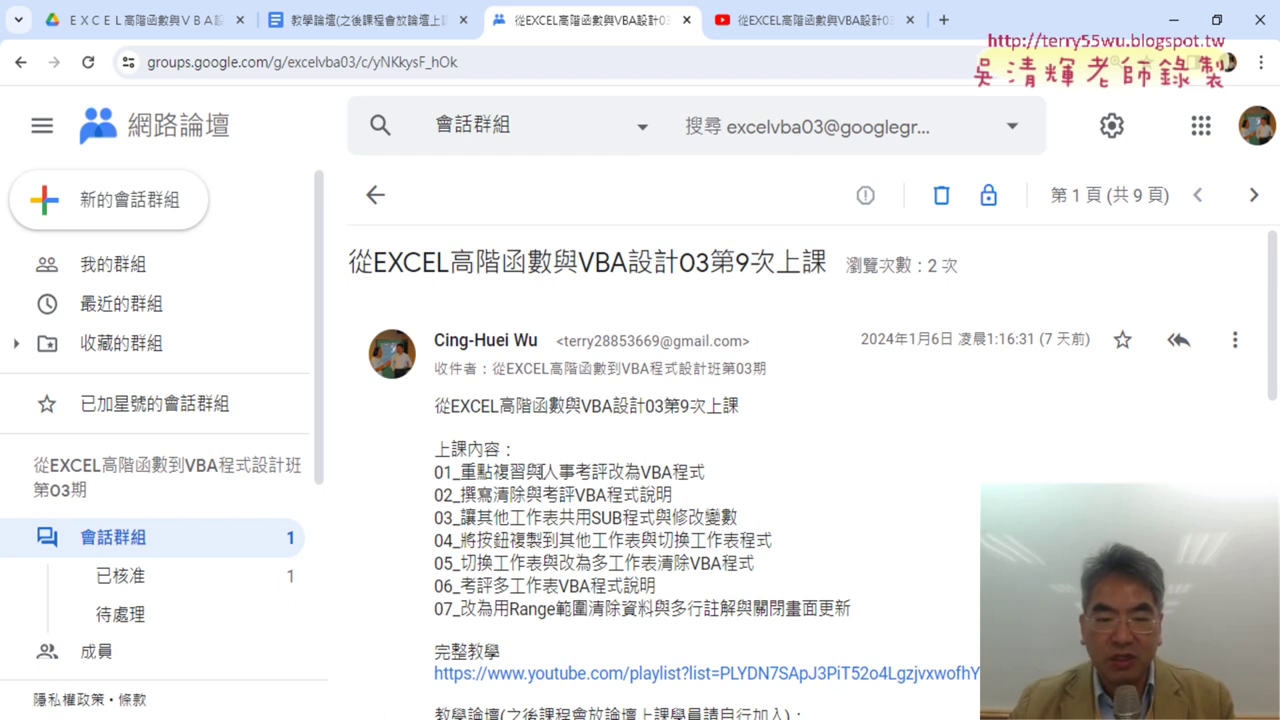
left_click_drag(541, 471, 605, 478)
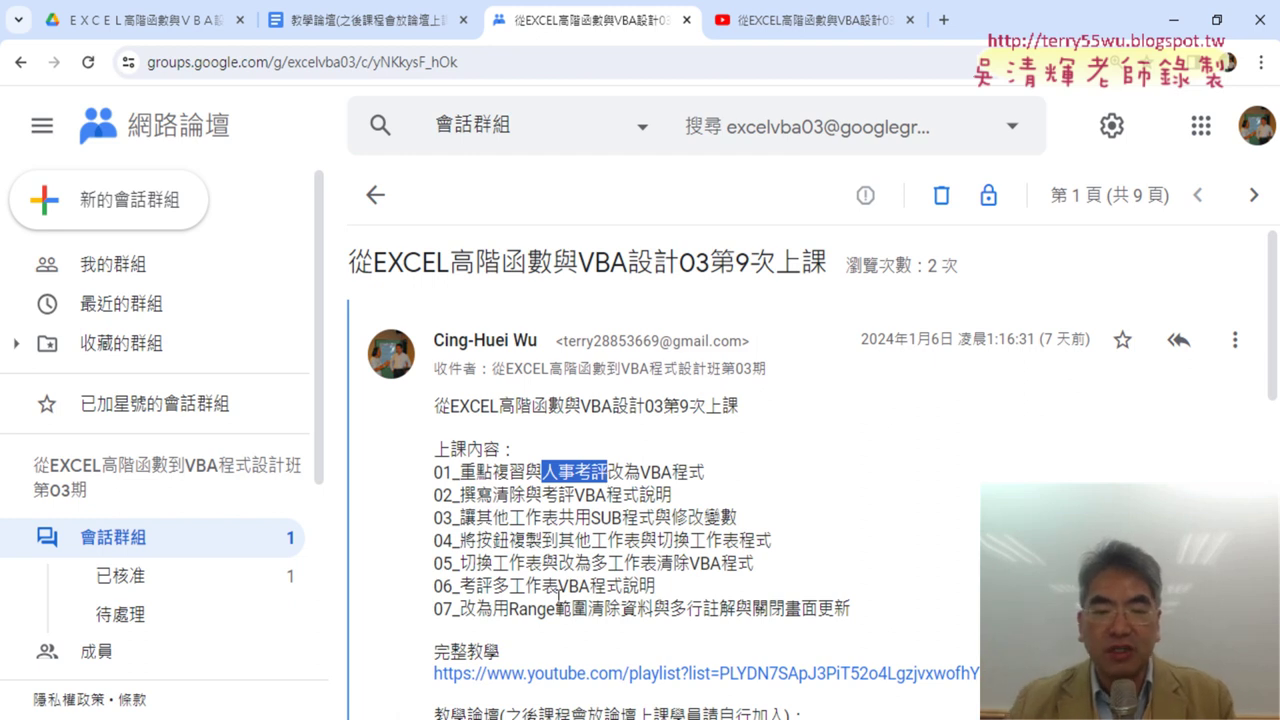
left_click_drag(641, 472, 705, 472)
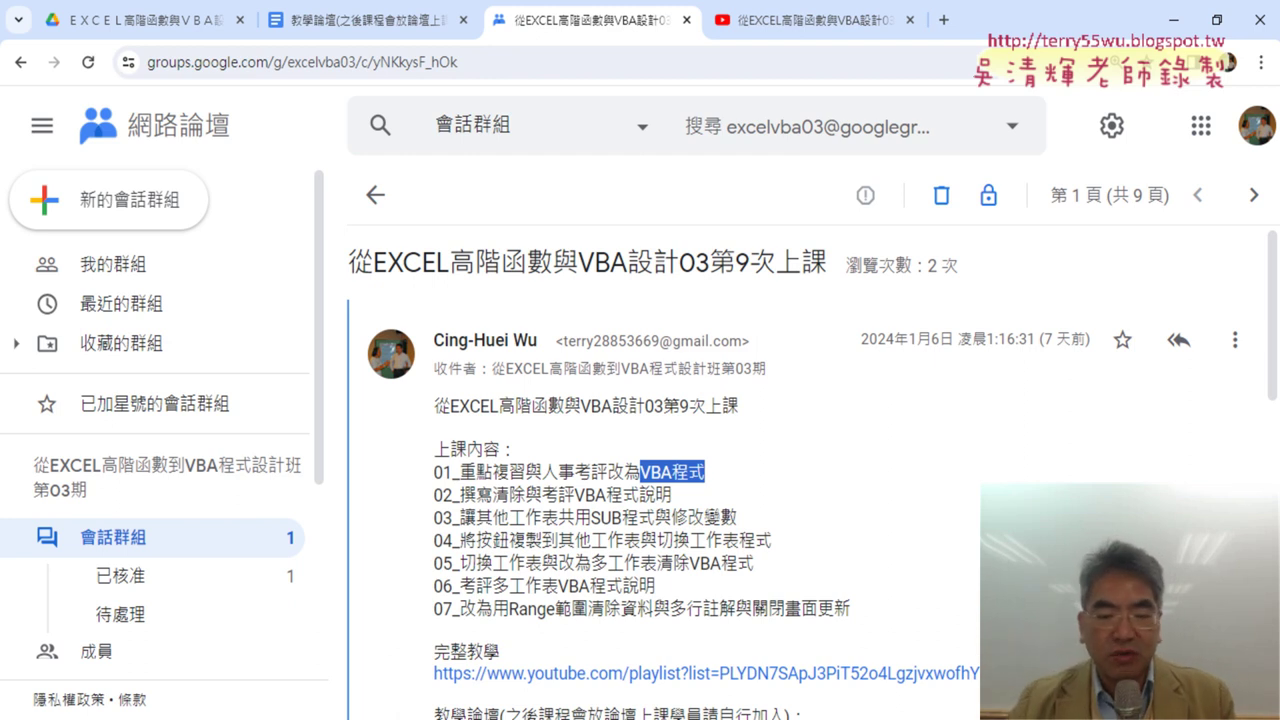
Step: Inspect the 助專 sheet's row-3 formulas from B3 to N3, including the ROUND total and RANK.EQ ranking
key("alt+Tab")
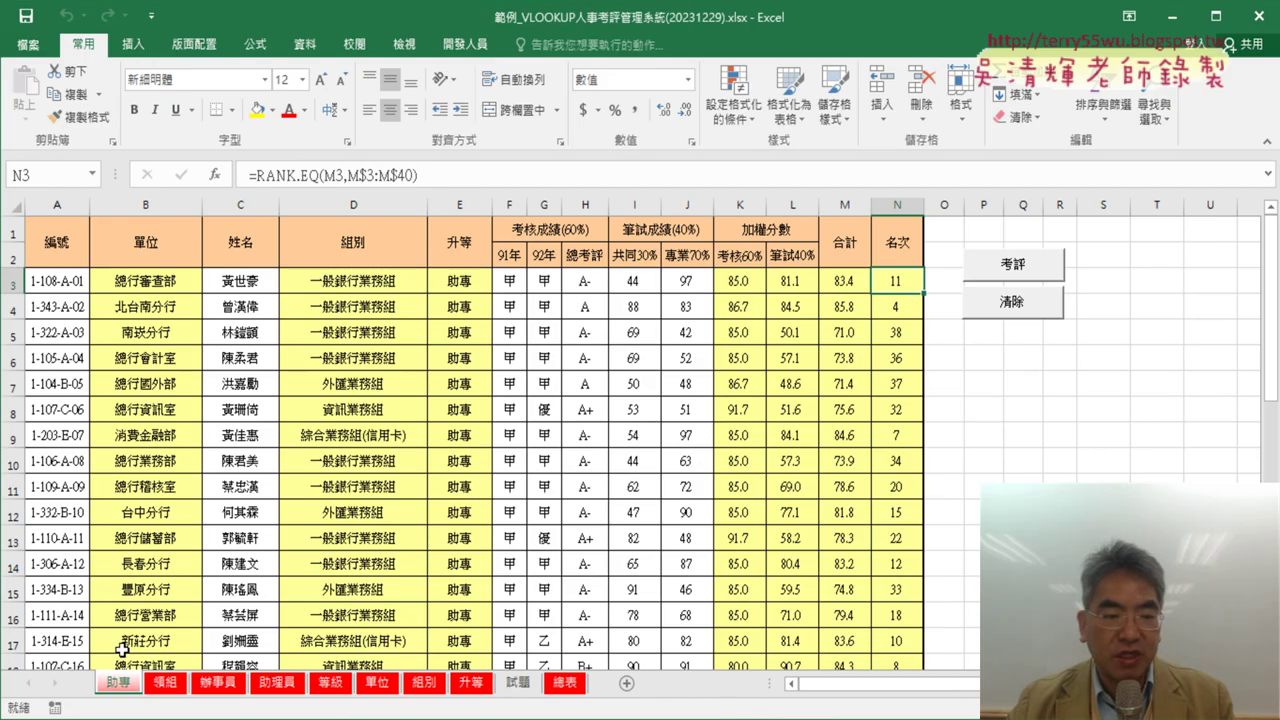
left_click(160, 283)
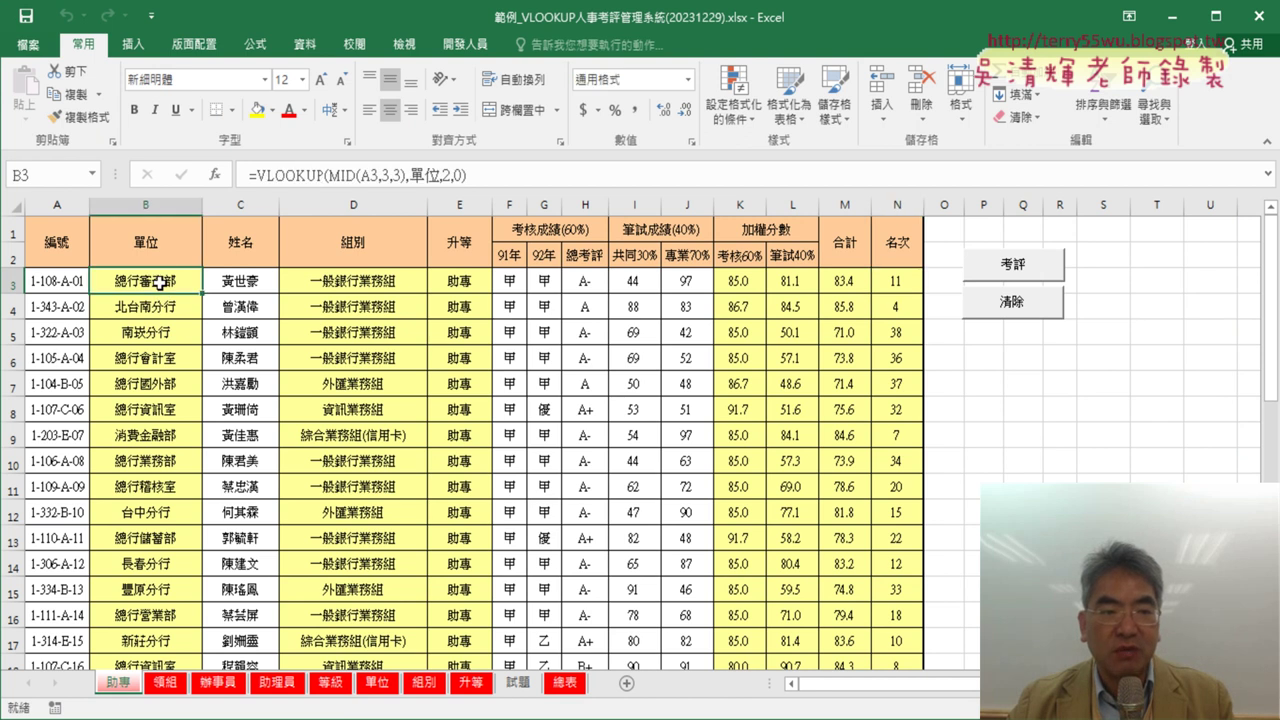
left_click(341, 283)
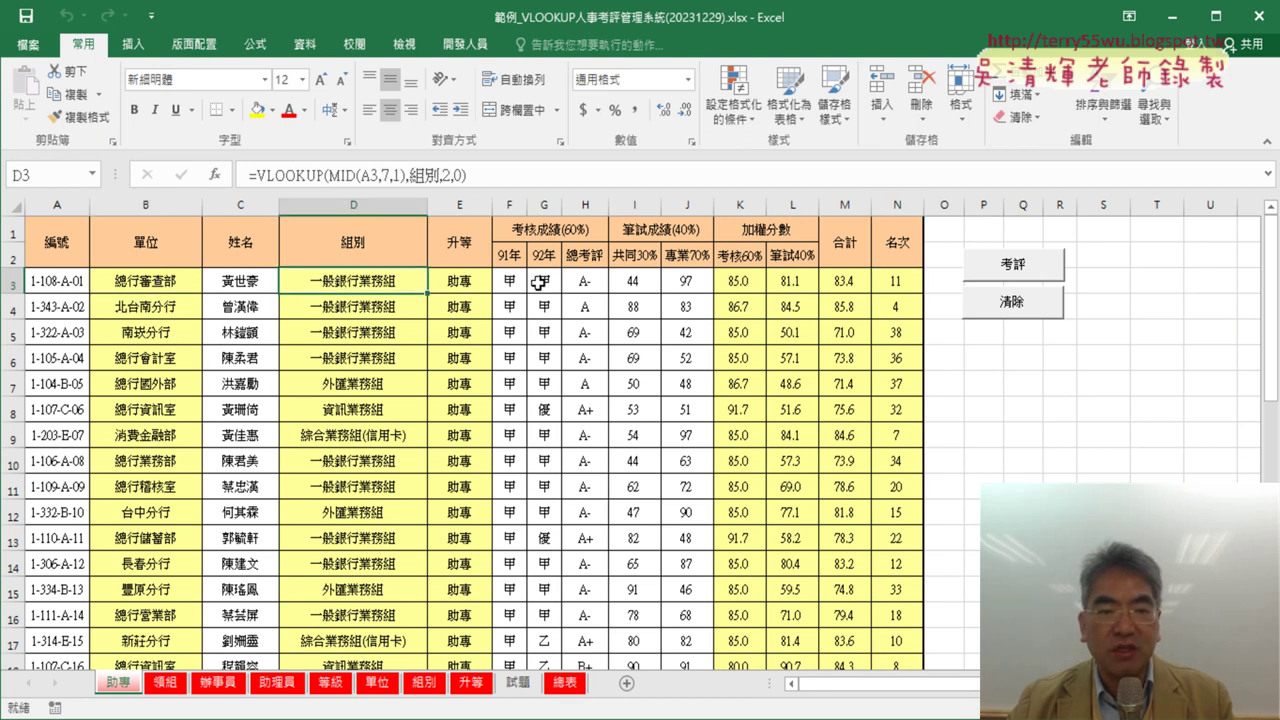
left_click(470, 285)
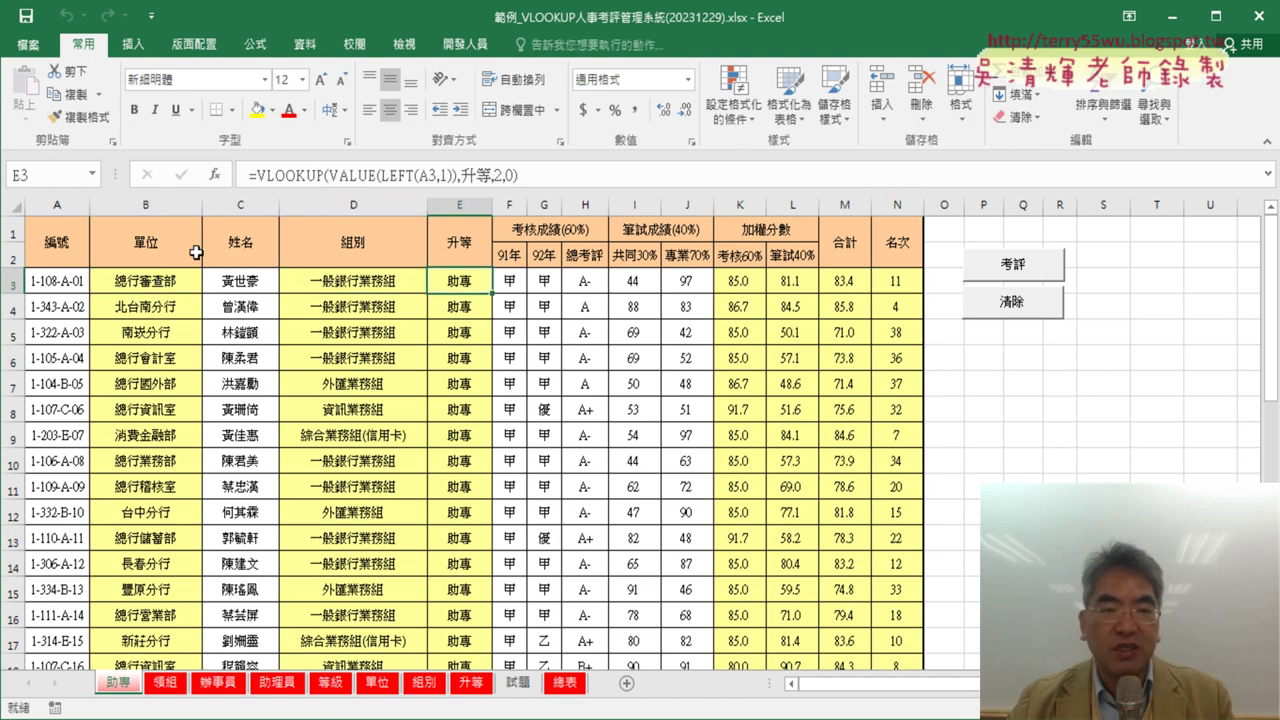
left_click(732, 284)
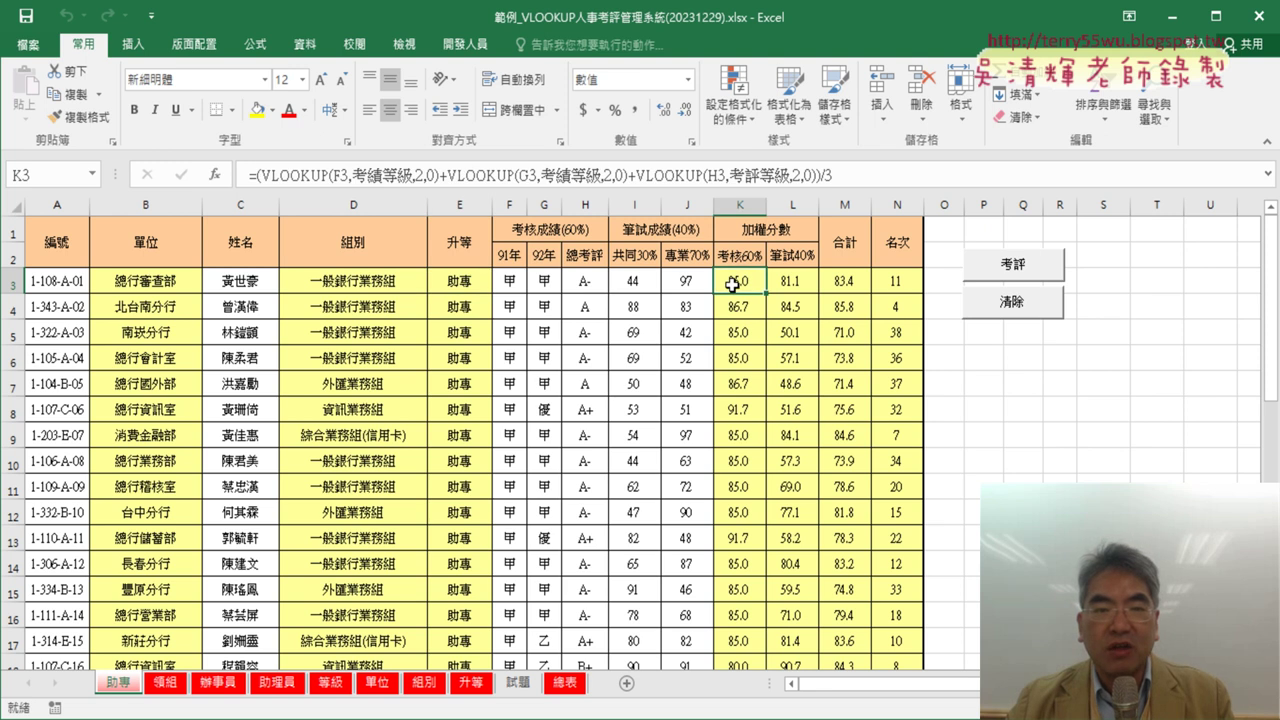
left_click(793, 281)
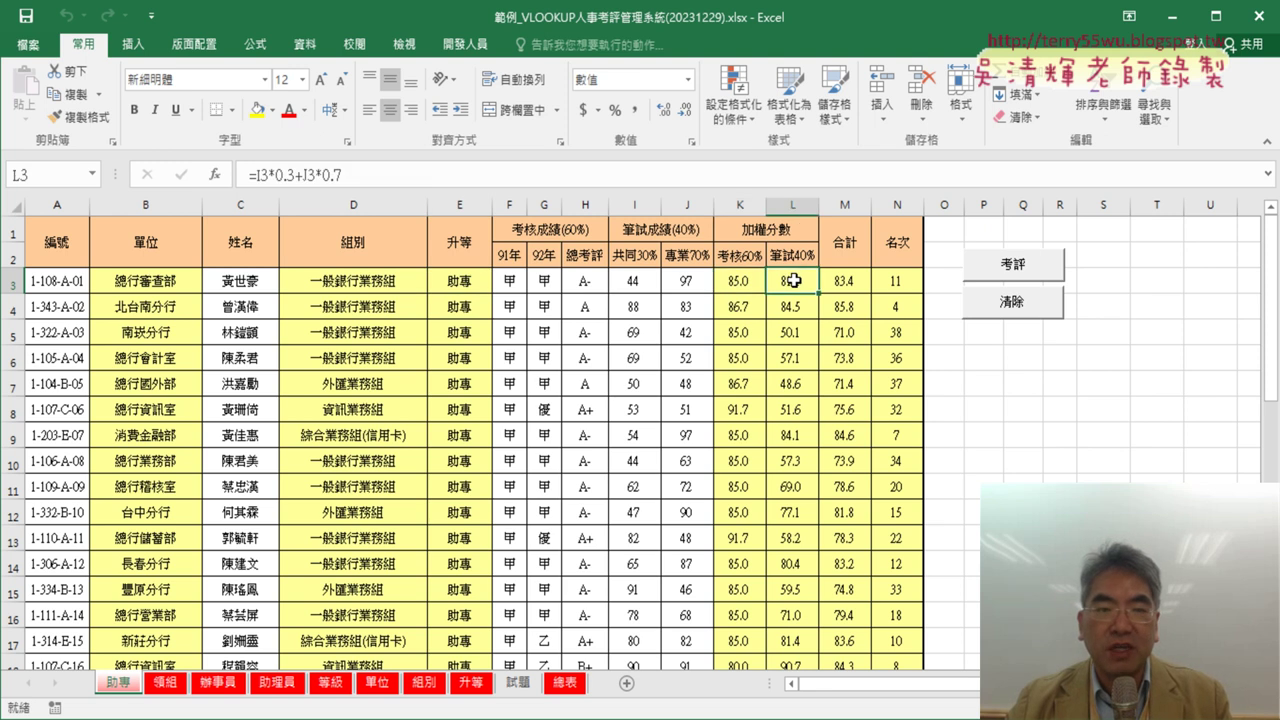
left_click(842, 283)
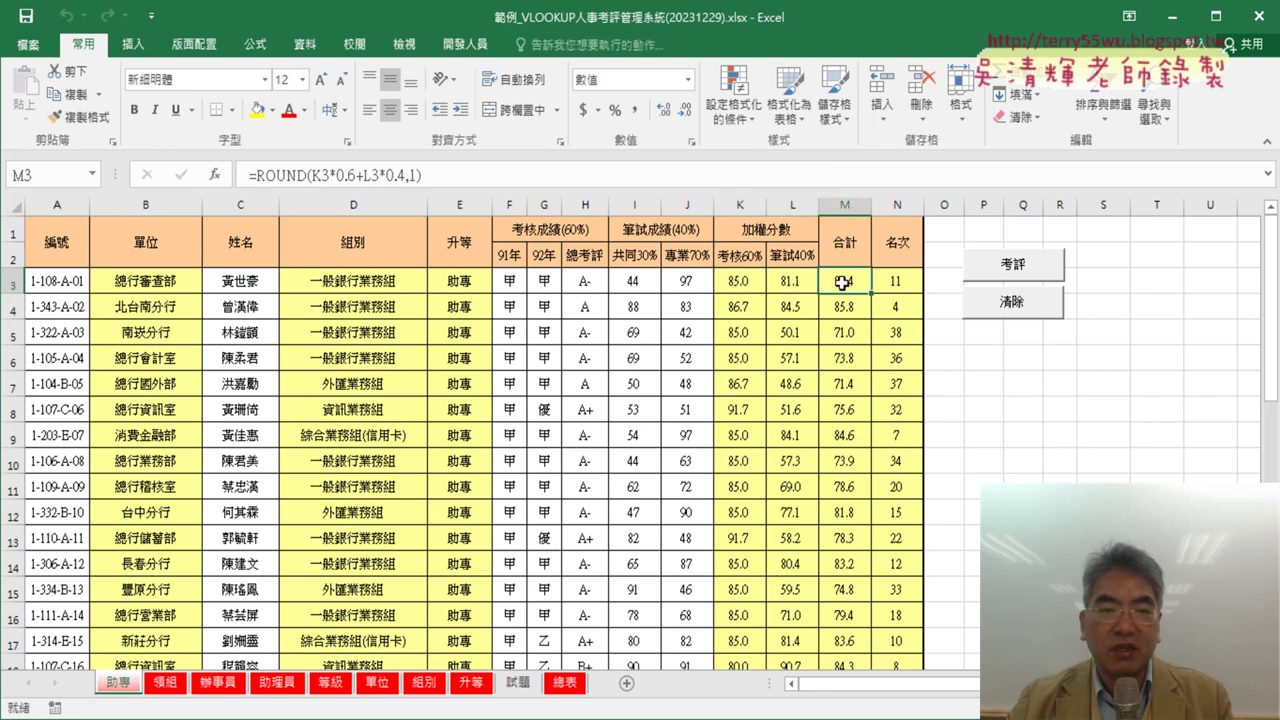
left_click(906, 283)
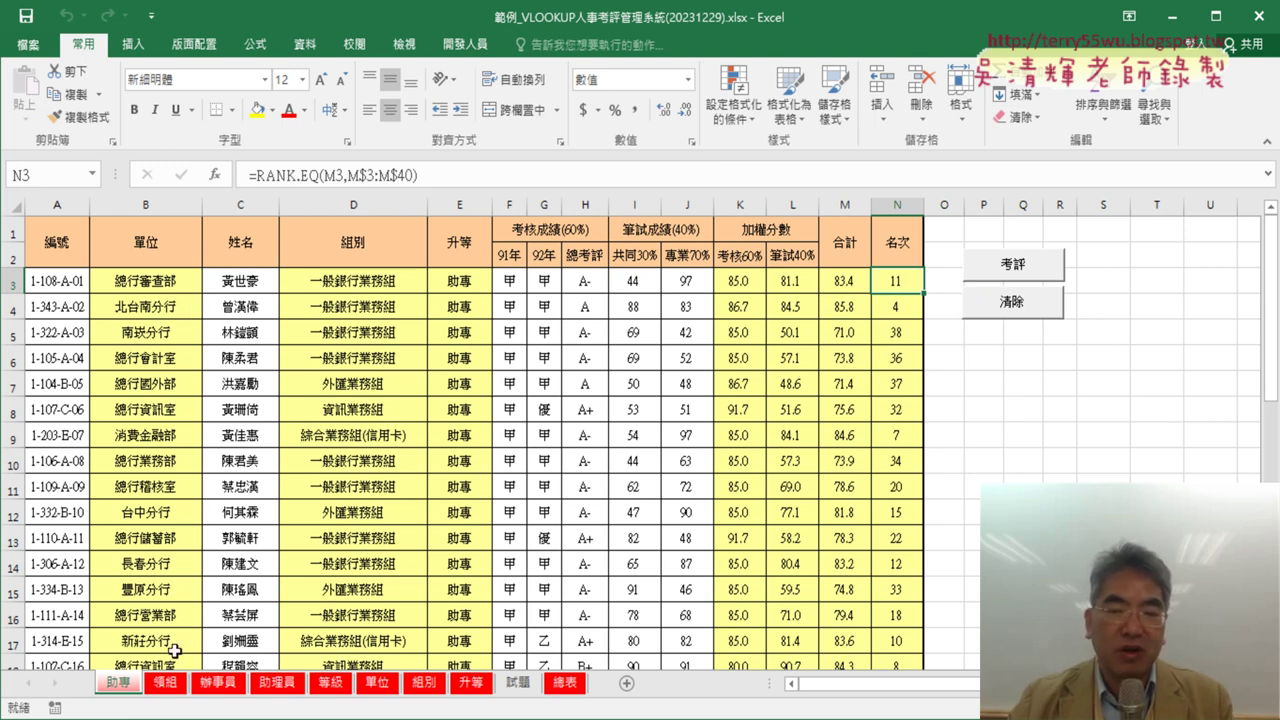
Step: Look through the 領組, 辦事員 and 助理員 sheets, return to 助專, then switch back to the lesson post
left_click(177, 688)
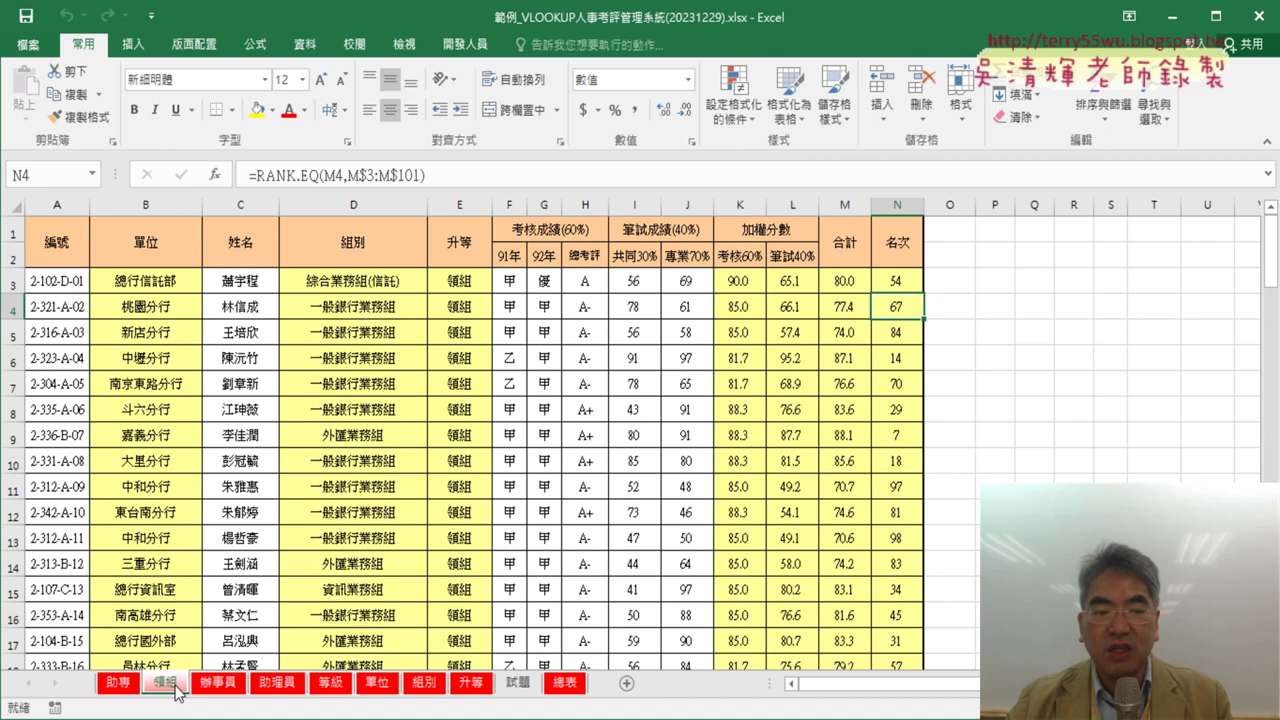
left_click(218, 683)
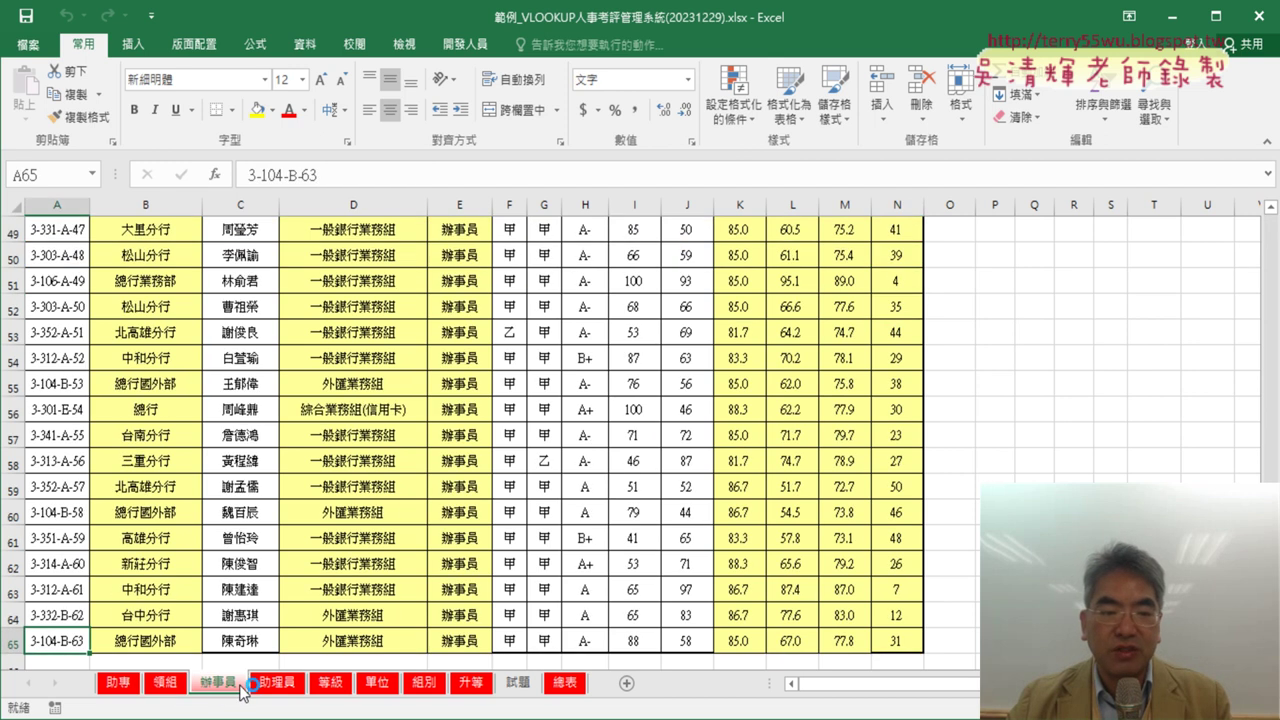
scroll(386, 525, "up", 4)
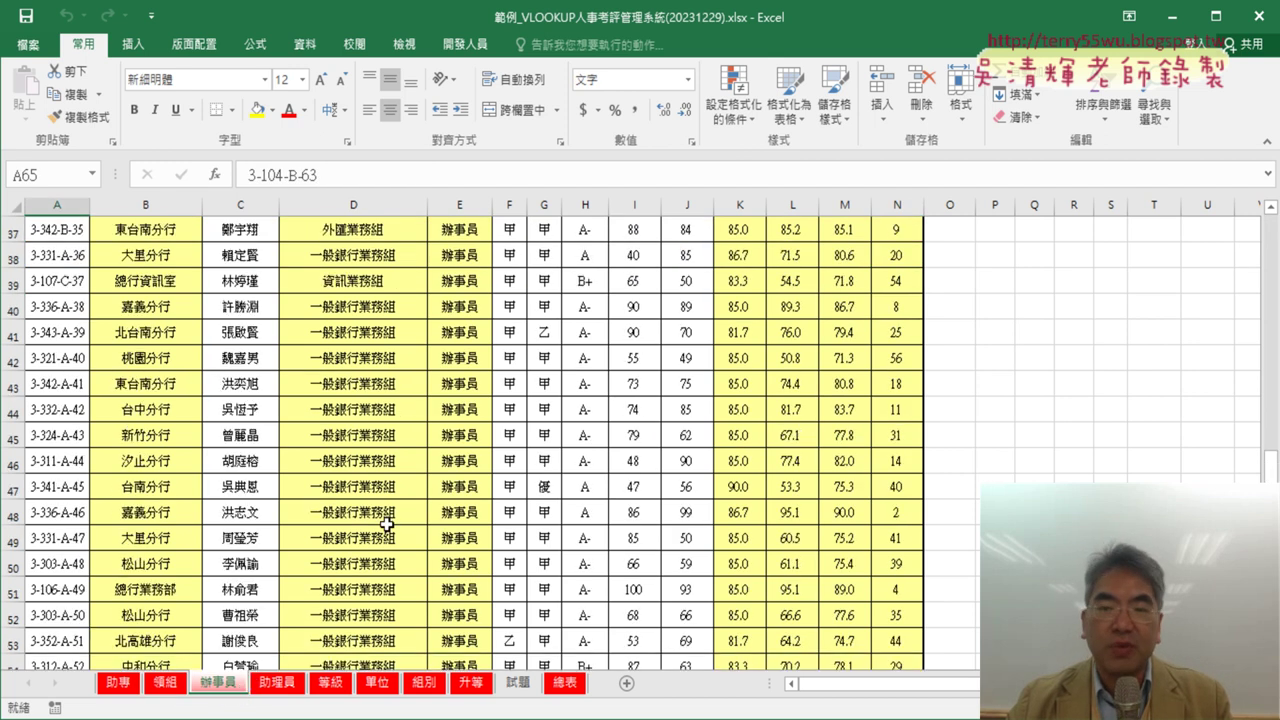
scroll(386, 515, "up", 9)
scroll(386, 513, "up", 3)
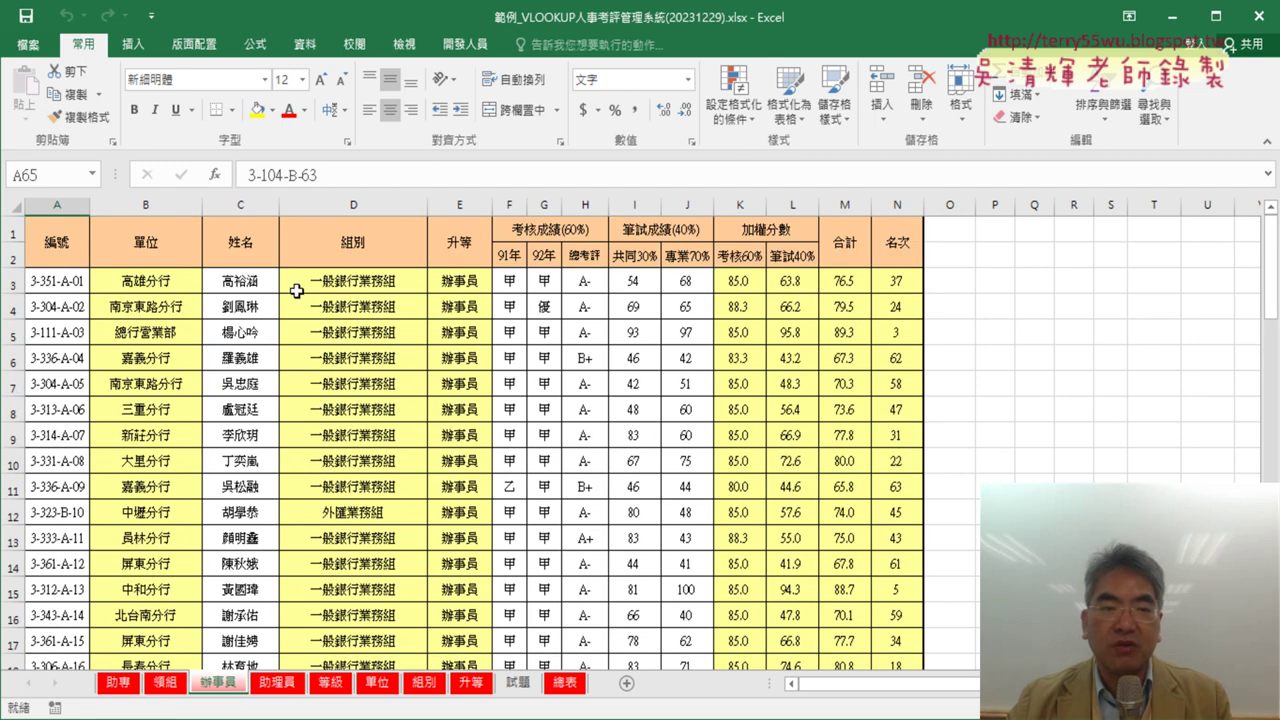
left_click(282, 686)
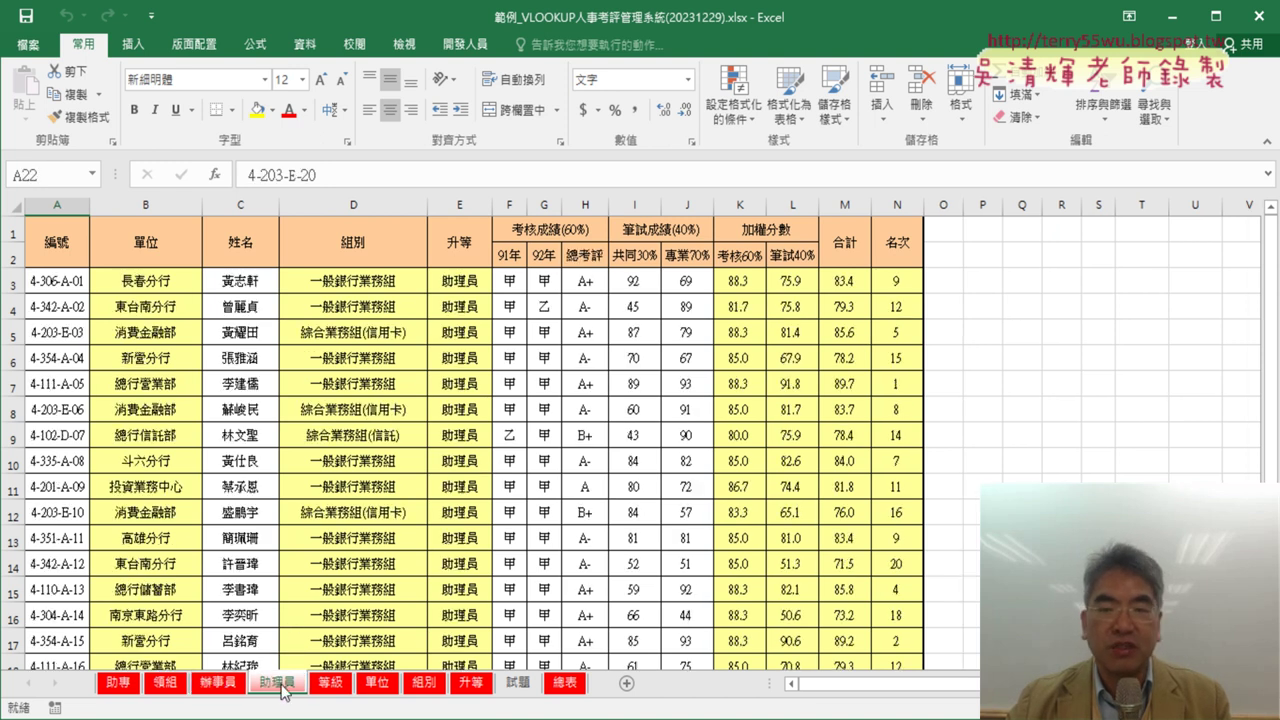
left_click(127, 688)
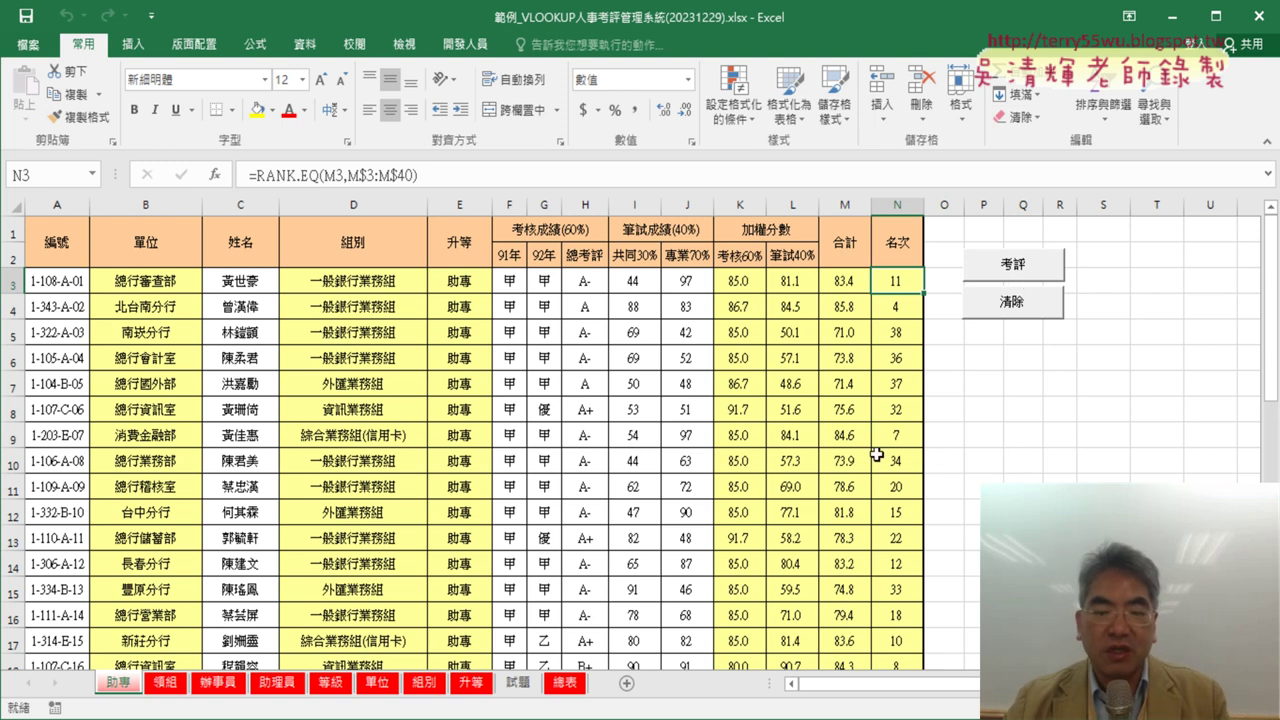
key("alt+Tab")
scroll(762, 441, "down", 1)
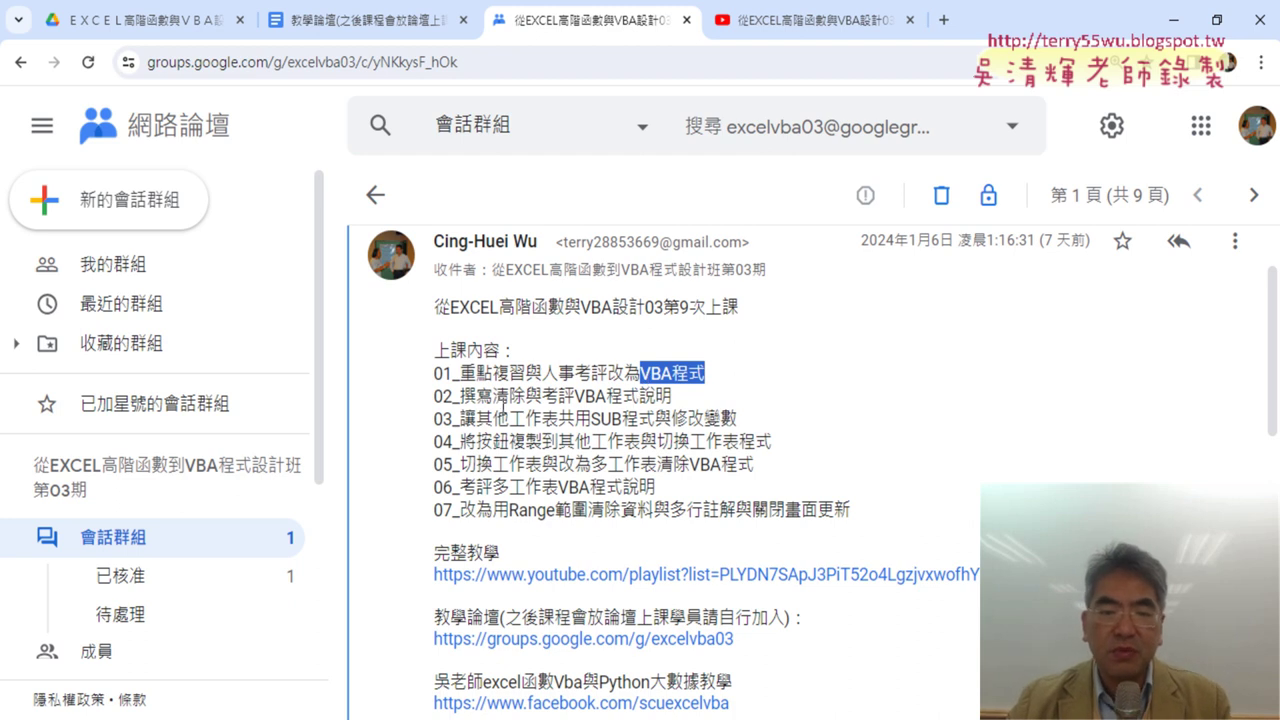
Step: Highlight 撰寫清除, 考評 and 清除 in item 02, then minimize Chrome to reveal the workbook
left_click_drag(460, 397, 527, 398)
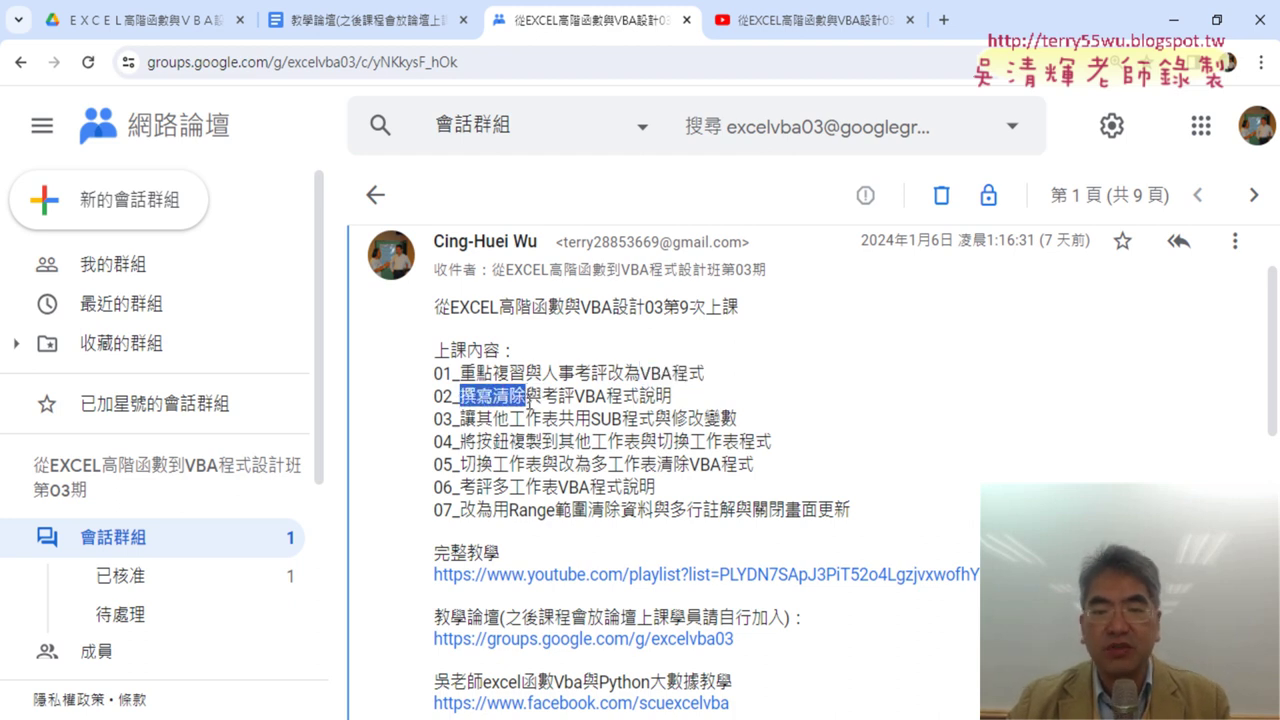
left_click_drag(541, 396, 577, 396)
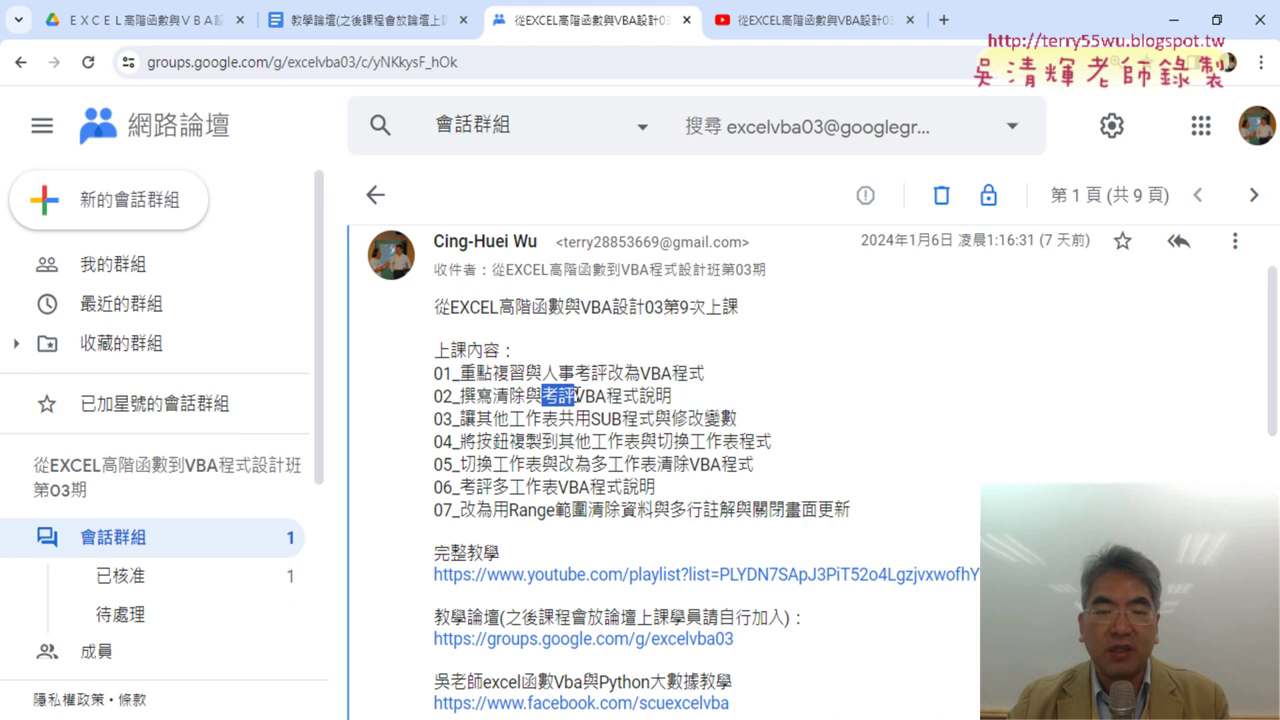
left_click_drag(493, 396, 526, 396)
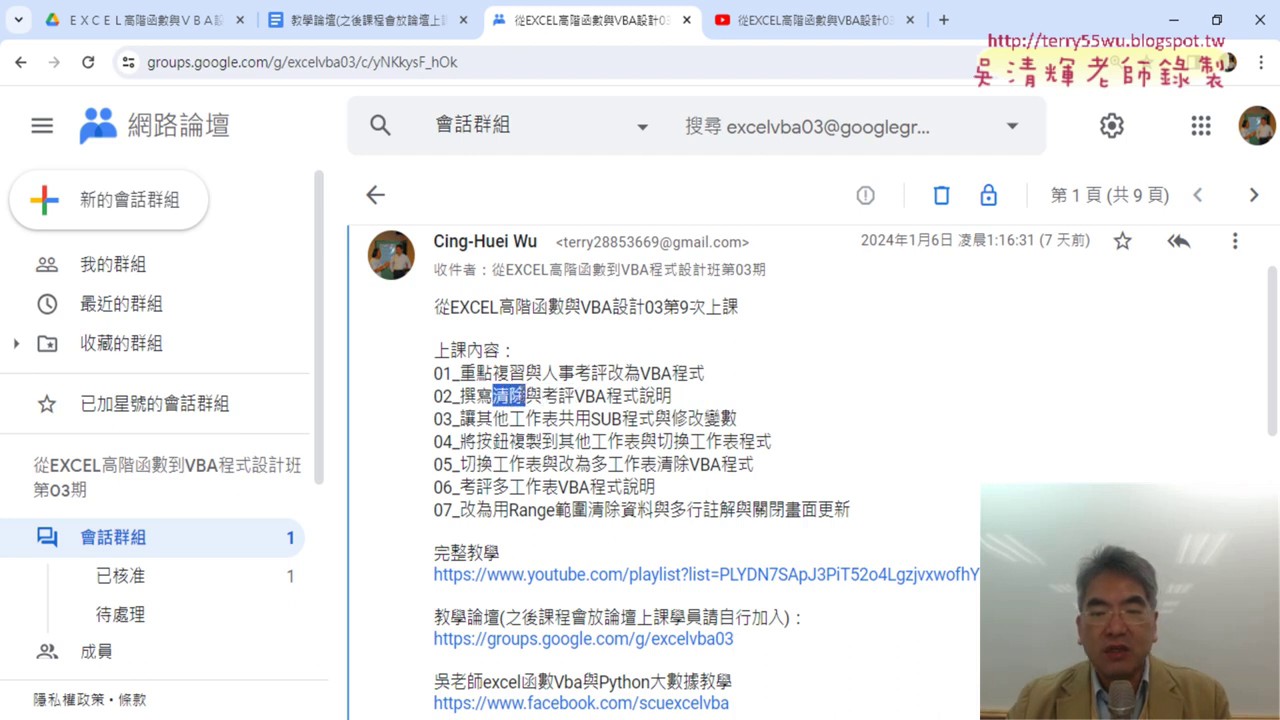
left_click(1175, 20)
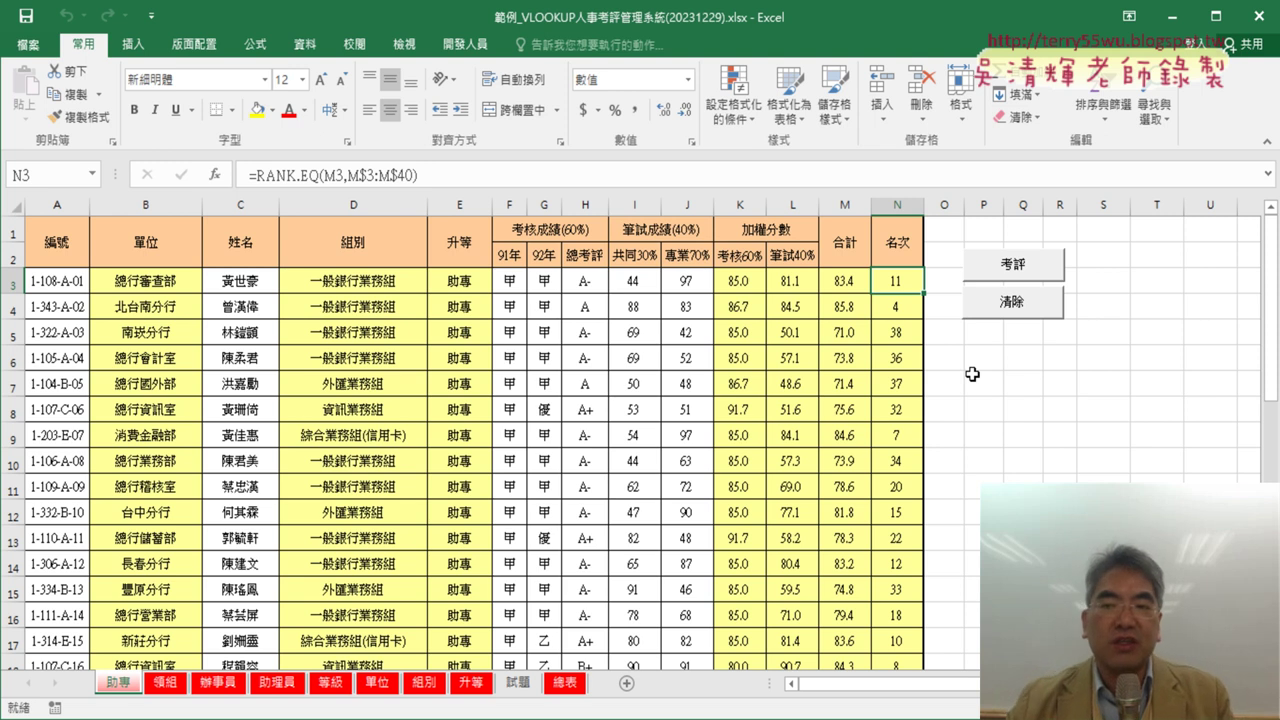
Step: Open the VBA editor from the Developer tab and insert a new Module1 into the project
right_click(1012, 309)
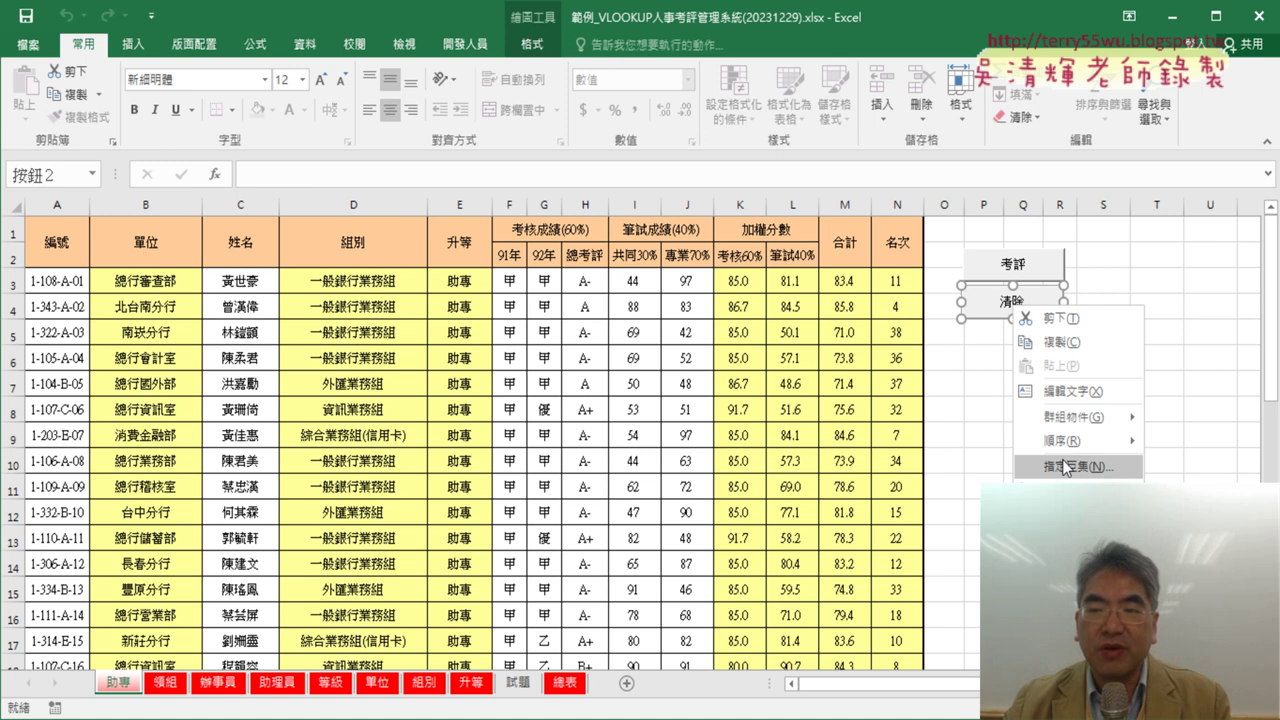
left_click(155, 15)
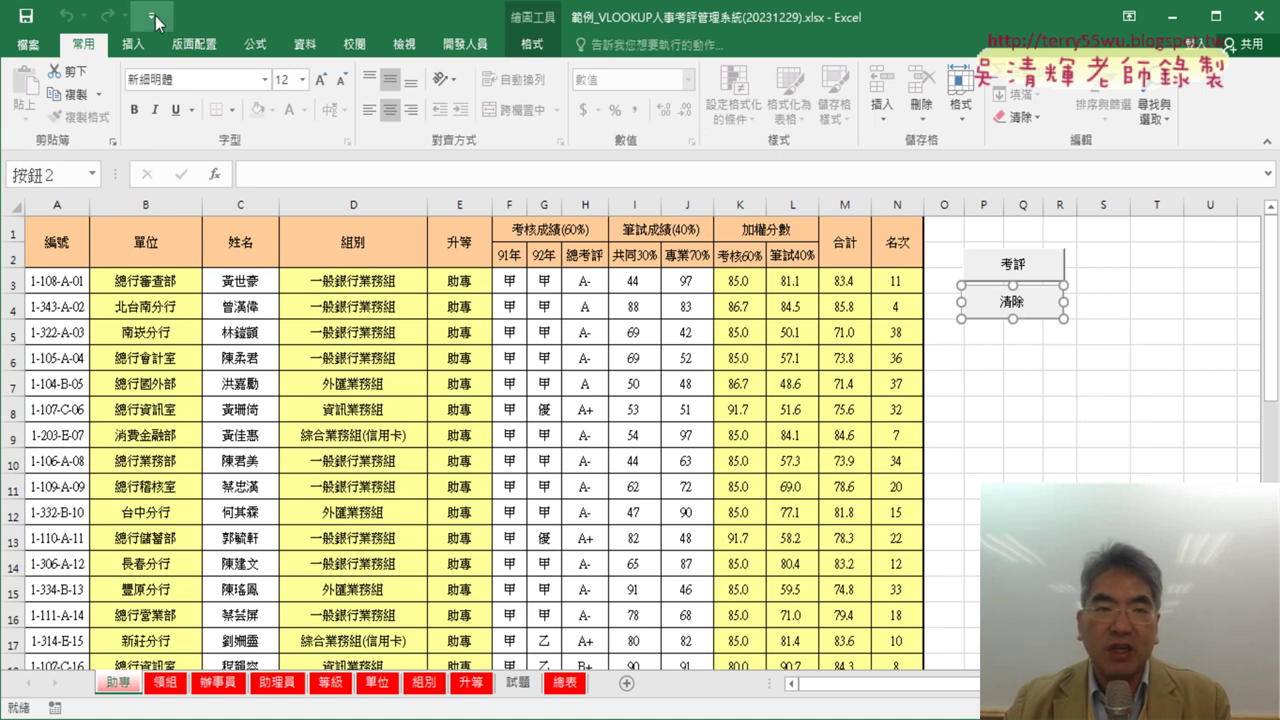
left_click(155, 15)
left_click(459, 47)
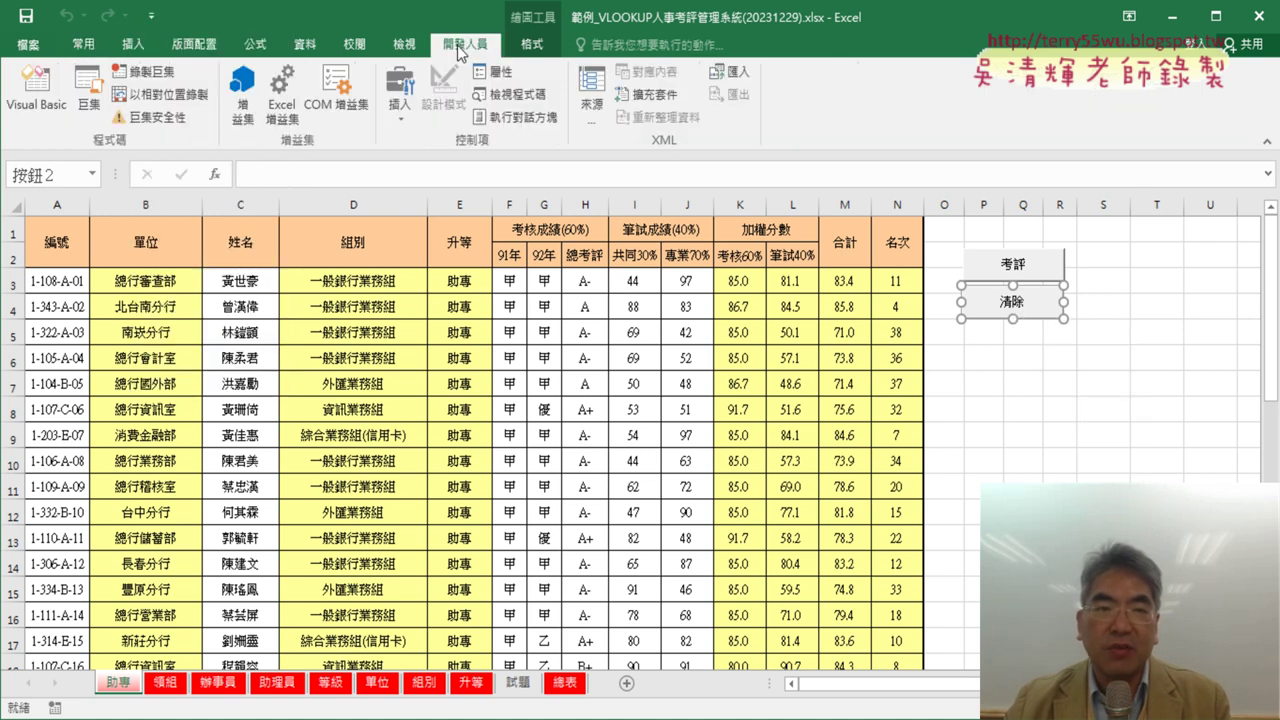
left_click(70, 102)
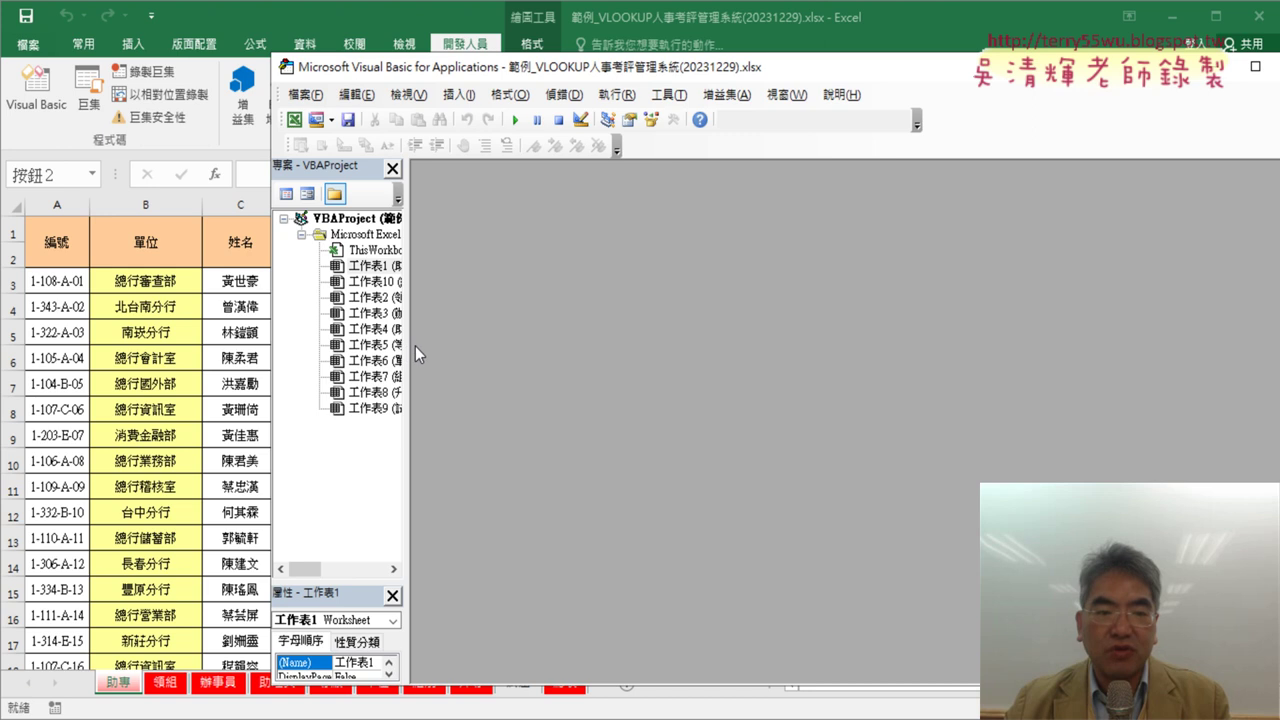
left_click_drag(408, 344, 497, 344)
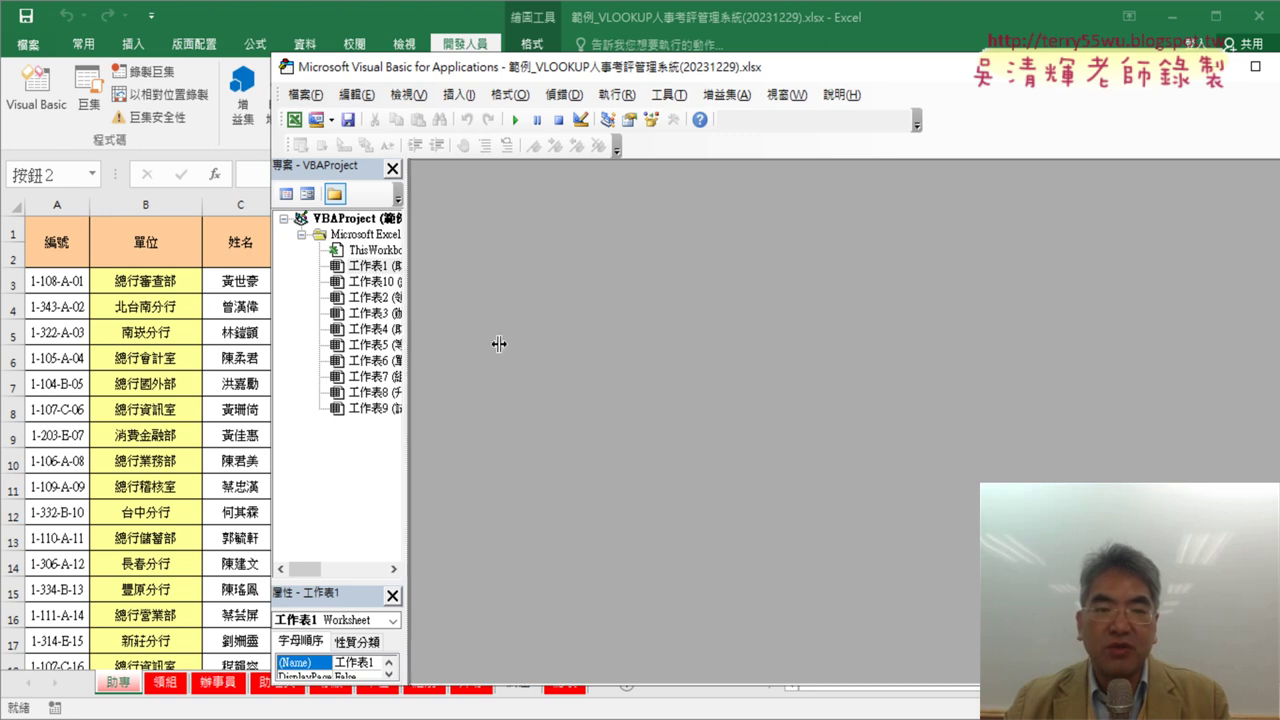
right_click(384, 346)
mouse_move(440, 432)
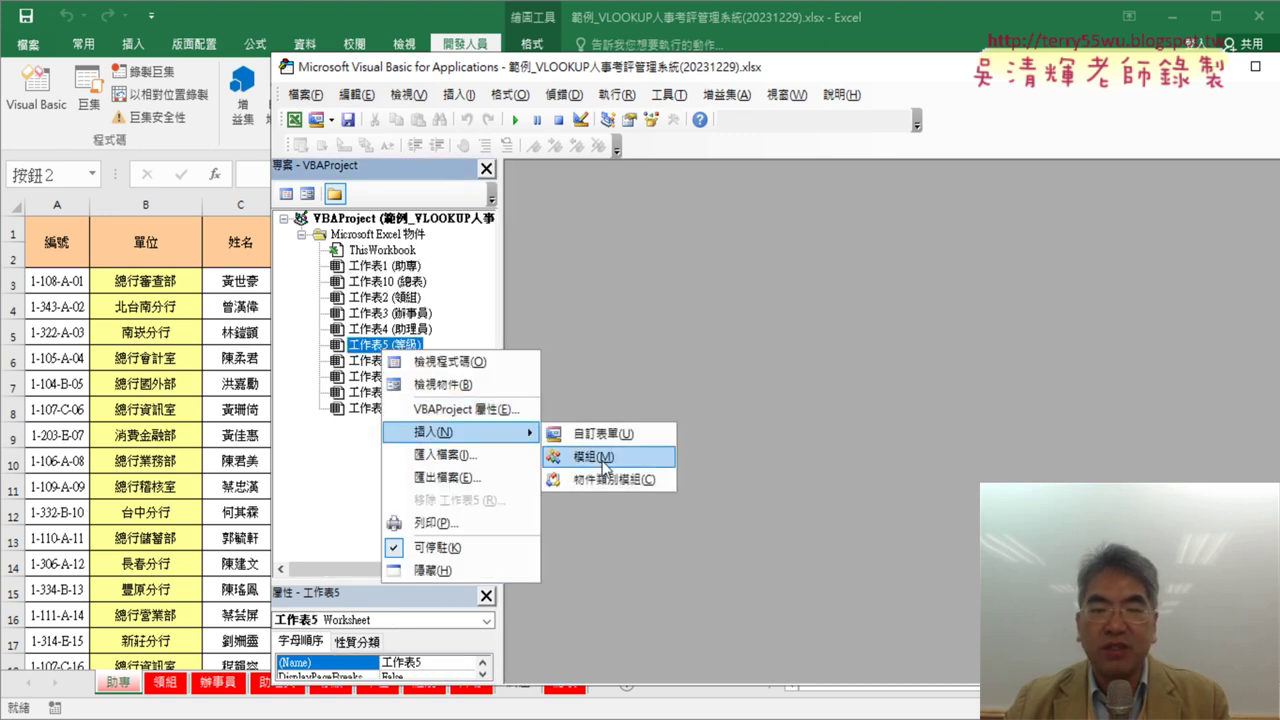
left_click(594, 457)
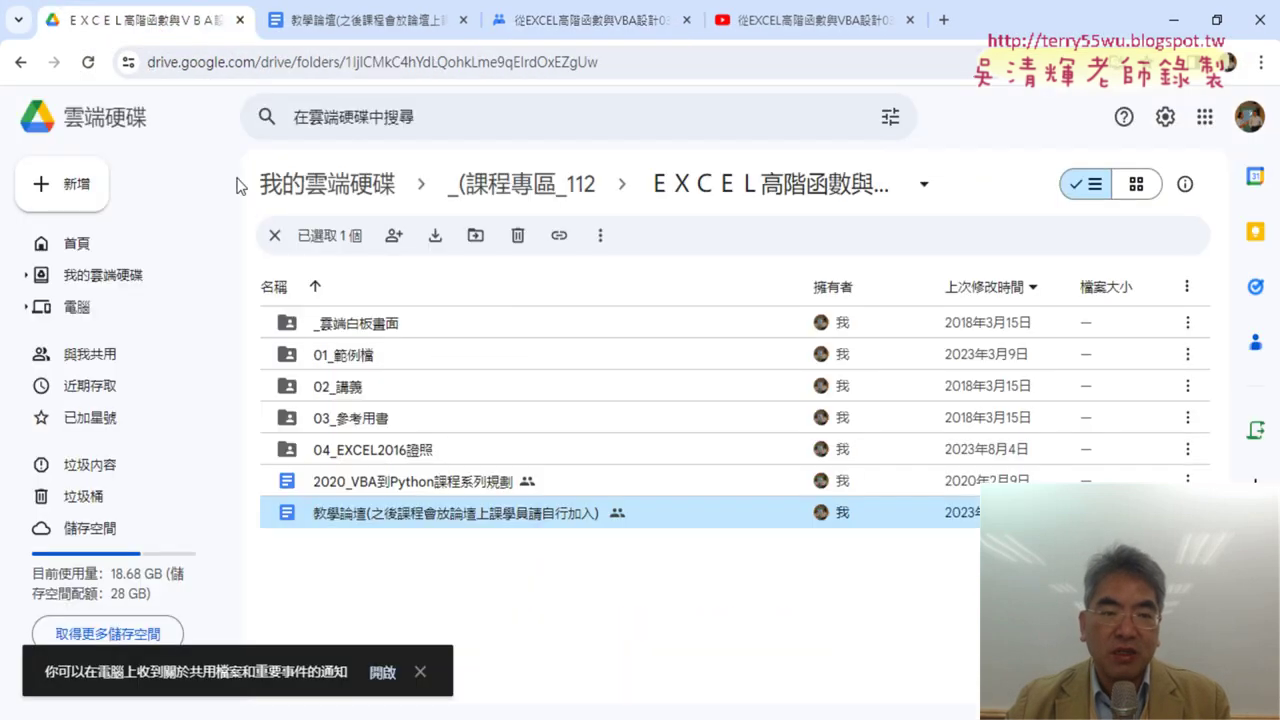
Step: Go into _雲端白板畫面 > 05_檢視與參照函數 and open 範例_VLOOKUP人事考評管理系統
double_click(365, 333)
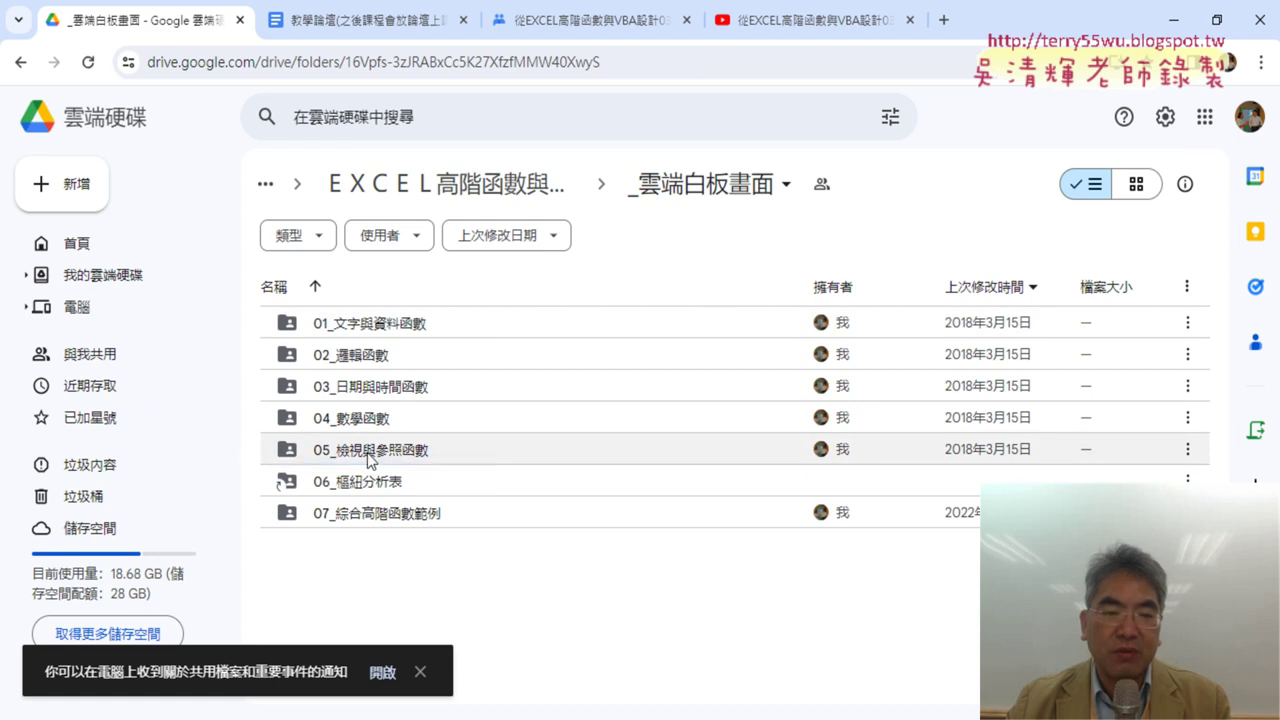
double_click(370, 450)
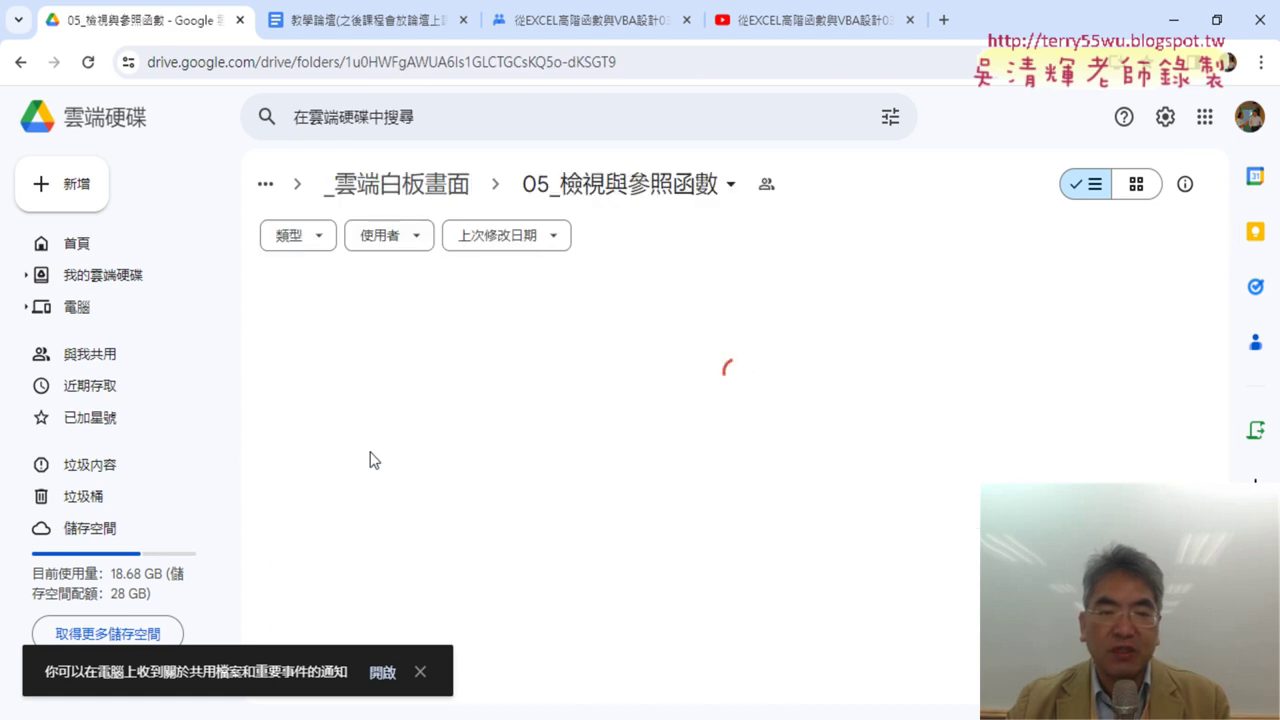
scroll(501, 469, "down", 1)
scroll(501, 469, "down", 1)
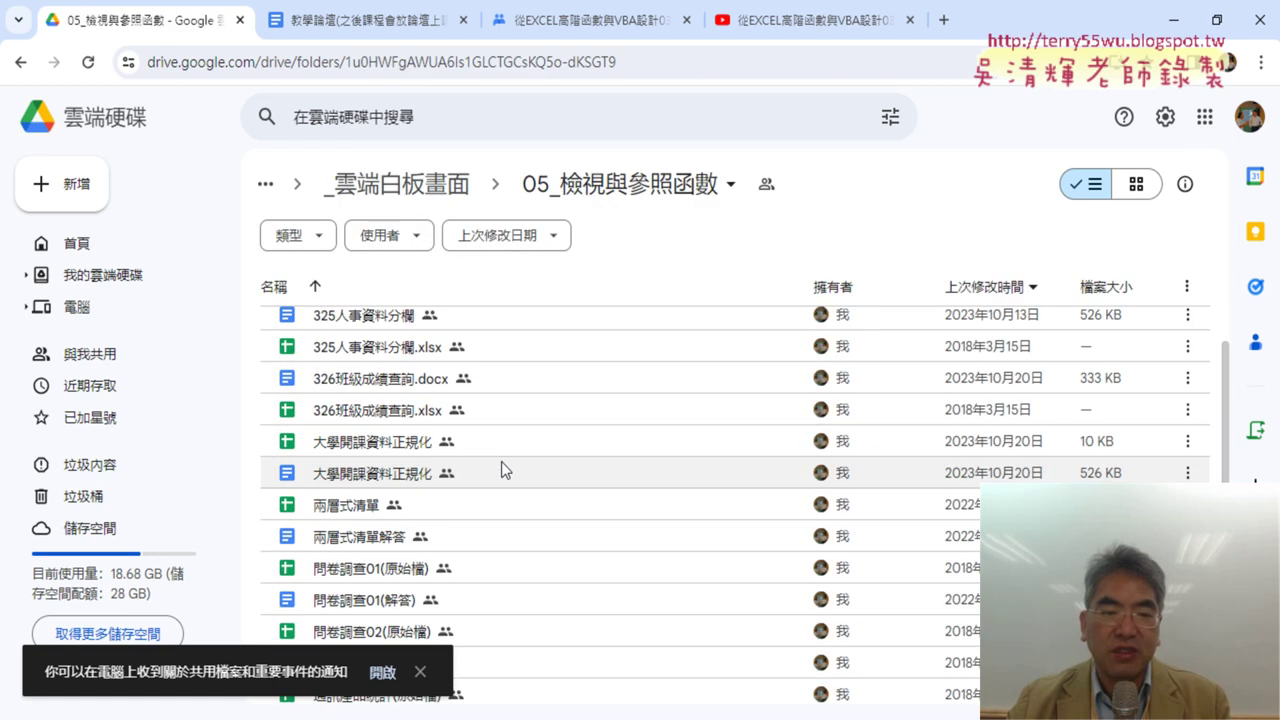
scroll(503, 469, "down", 2)
scroll(502, 460, "up", 1)
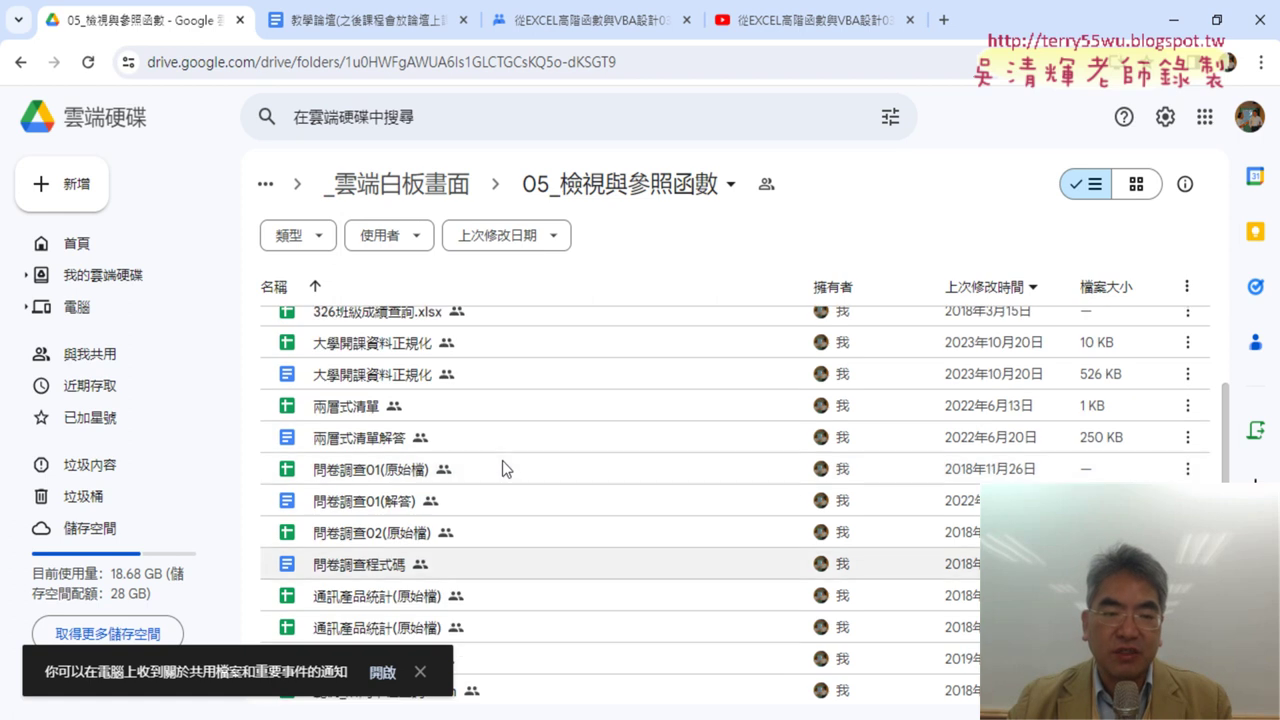
scroll(502, 456, "up", 2)
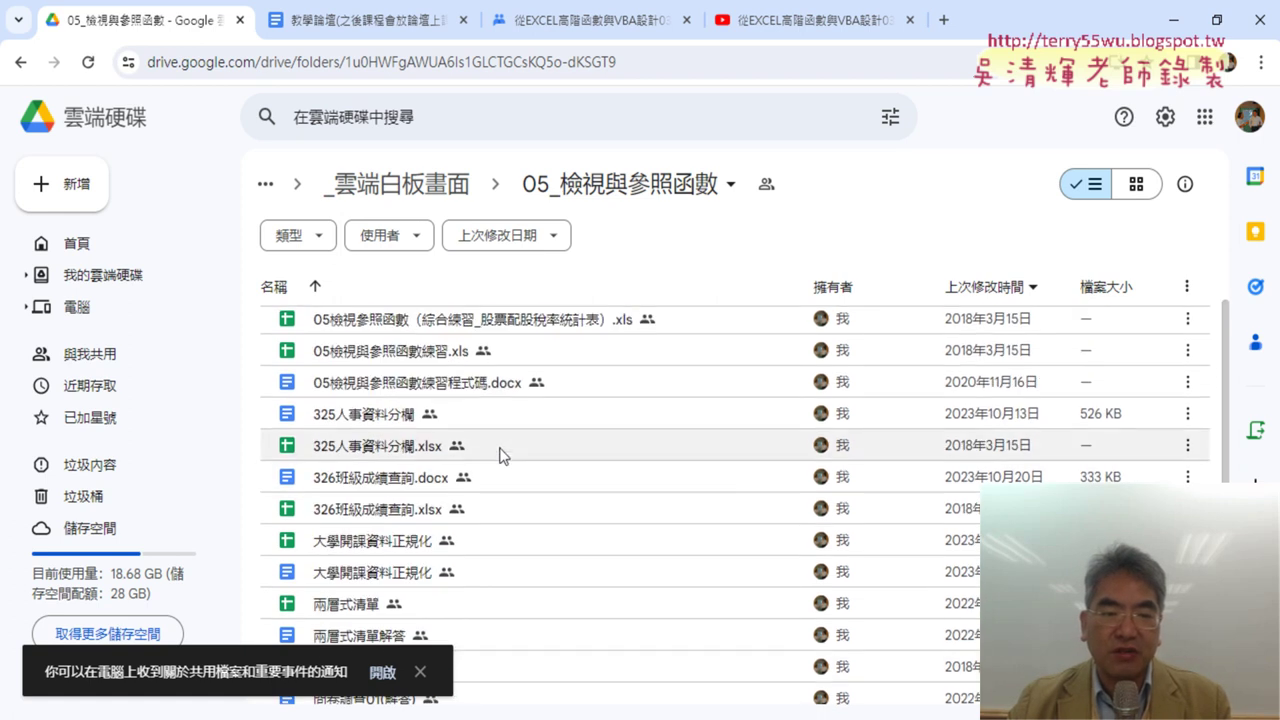
scroll(396, 392, "up", 1)
scroll(396, 392, "down", 2)
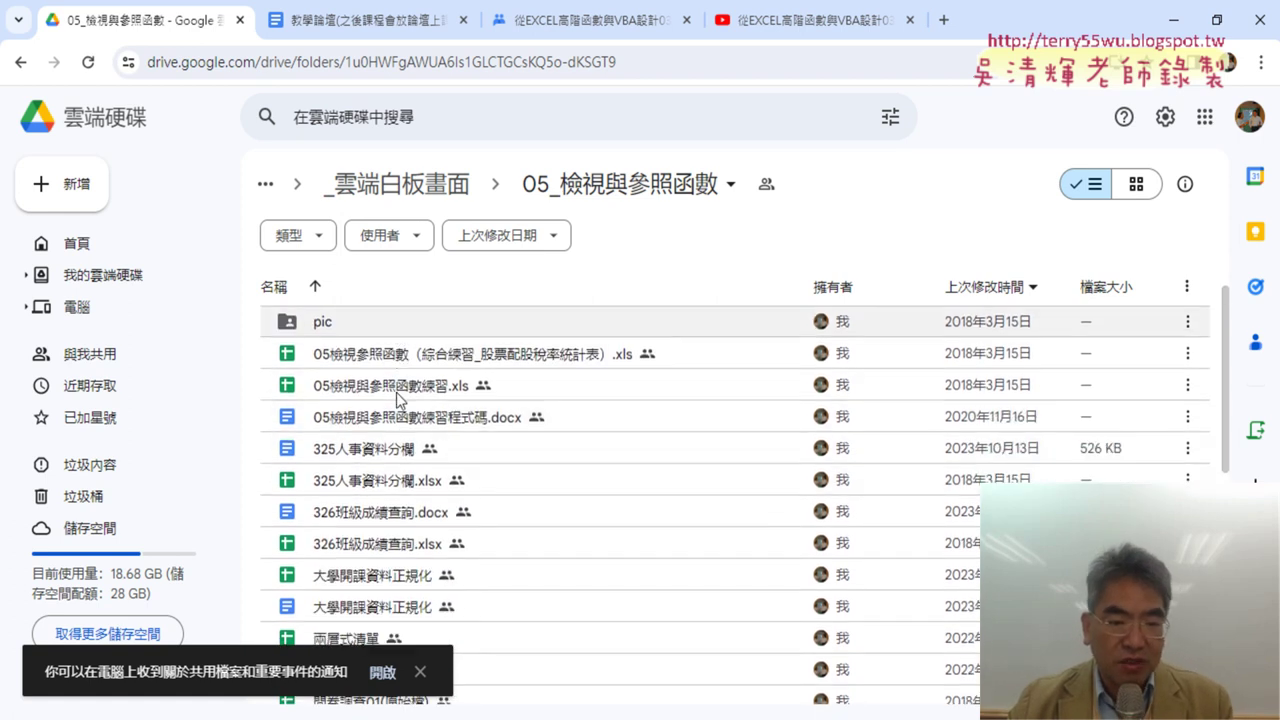
scroll(470, 490, "down", 1)
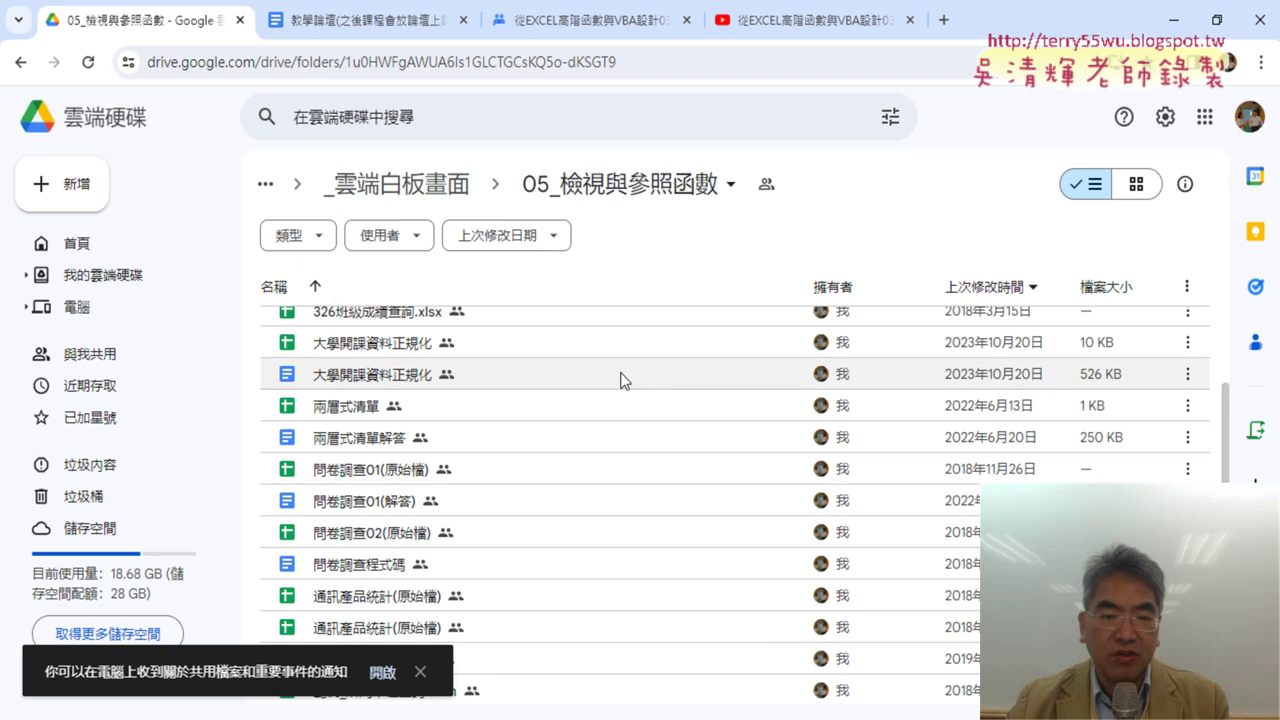
scroll(600, 440, "down", 2)
scroll(535, 555, "down", 1)
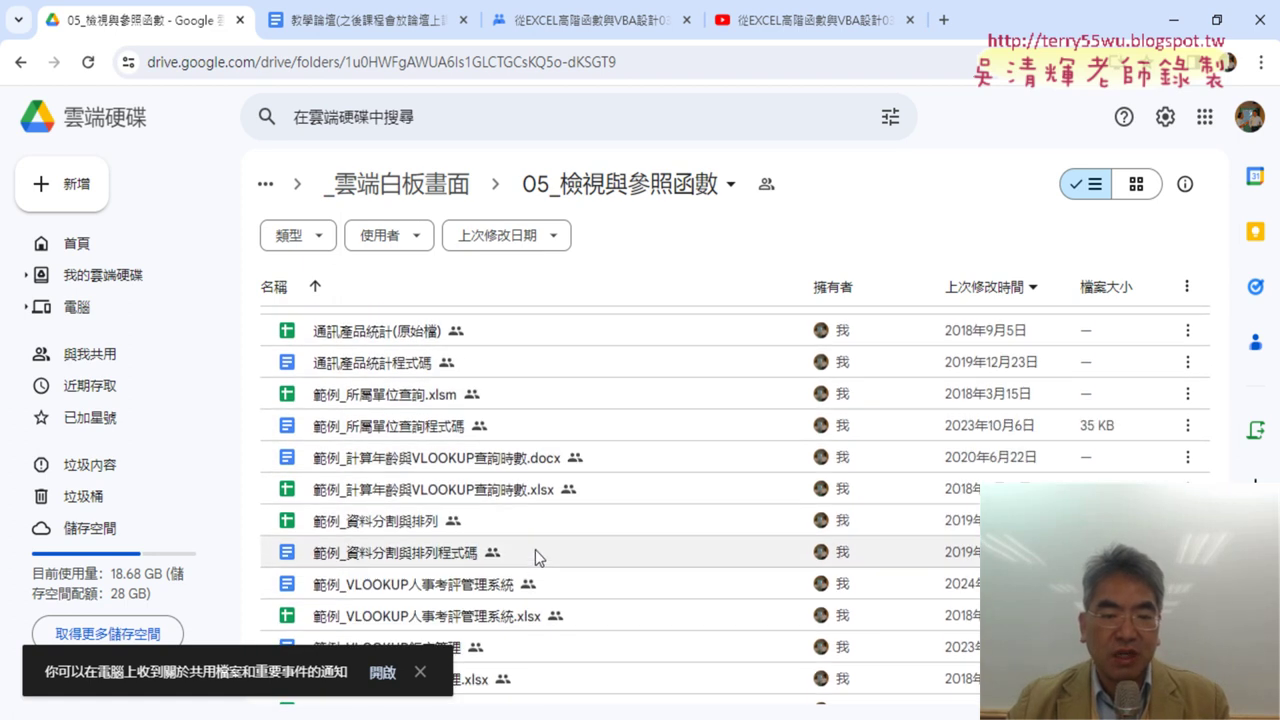
double_click(498, 591)
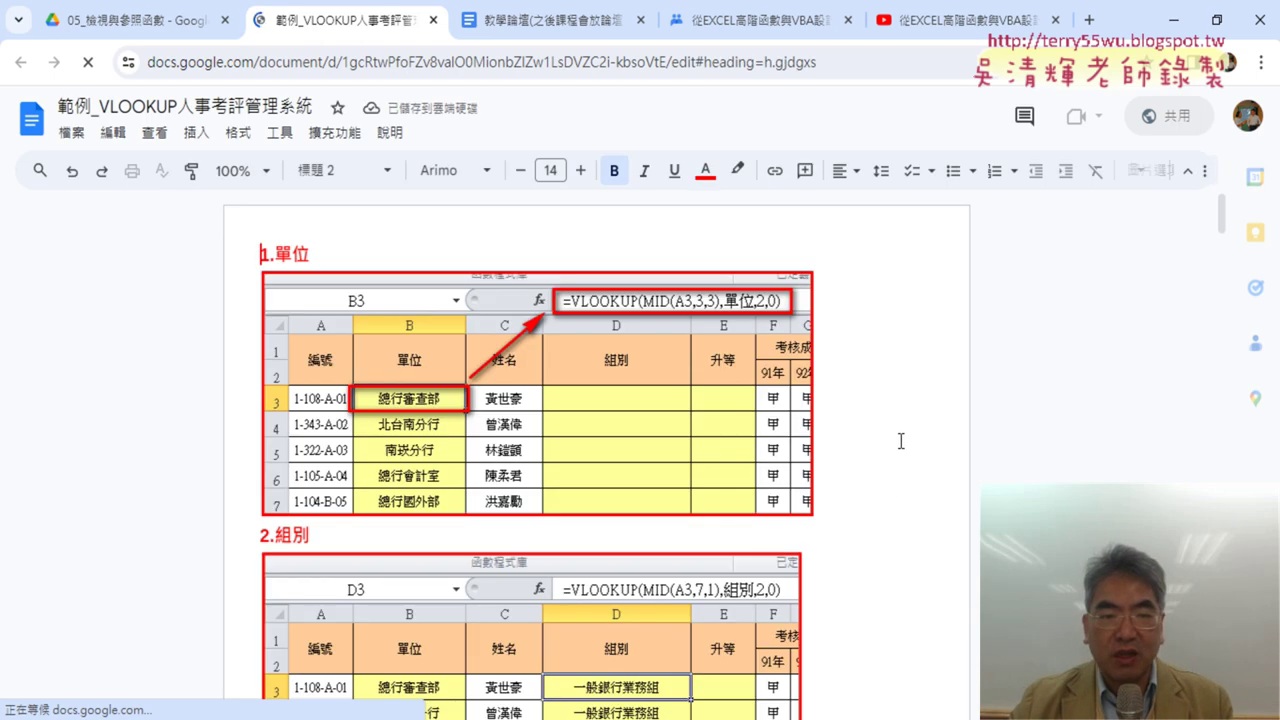
Step: Scroll to the VBA處理單一工作表(助專) section showing Sub 清除() and Sub 考評()
scroll(843, 330, "down", 5)
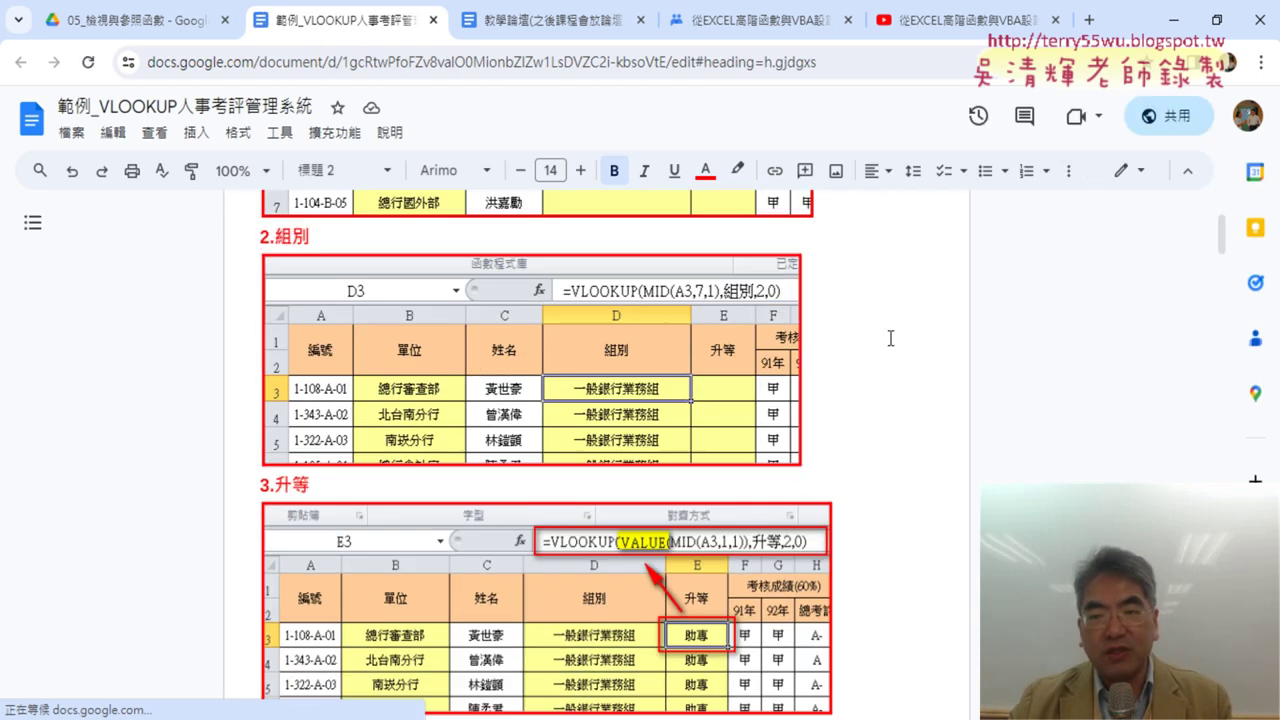
scroll(860, 333, "down", 5)
scroll(875, 335, "down", 5)
scroll(892, 338, "down", 5)
scroll(893, 338, "down", 1)
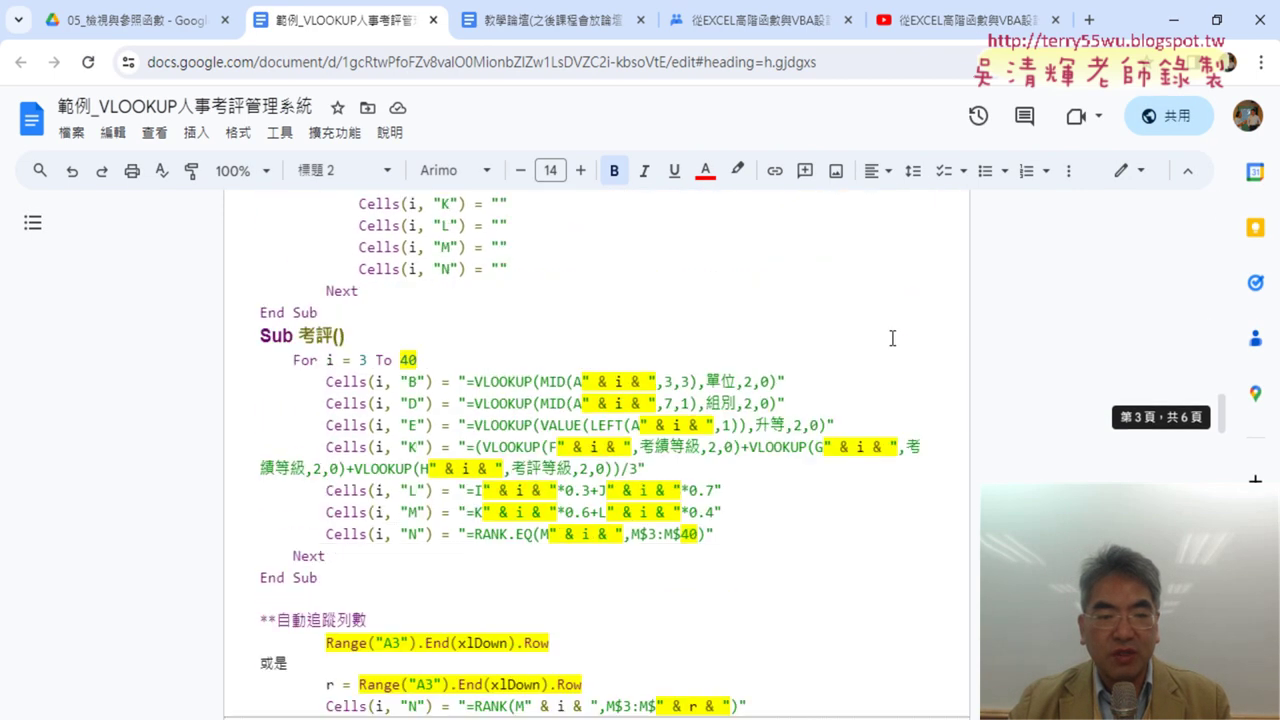
scroll(663, 354, "up", 1)
scroll(655, 357, "up", 1)
Step: Copy the Sub 清除 macro from the notes and paste it into Module1
left_click(260, 243)
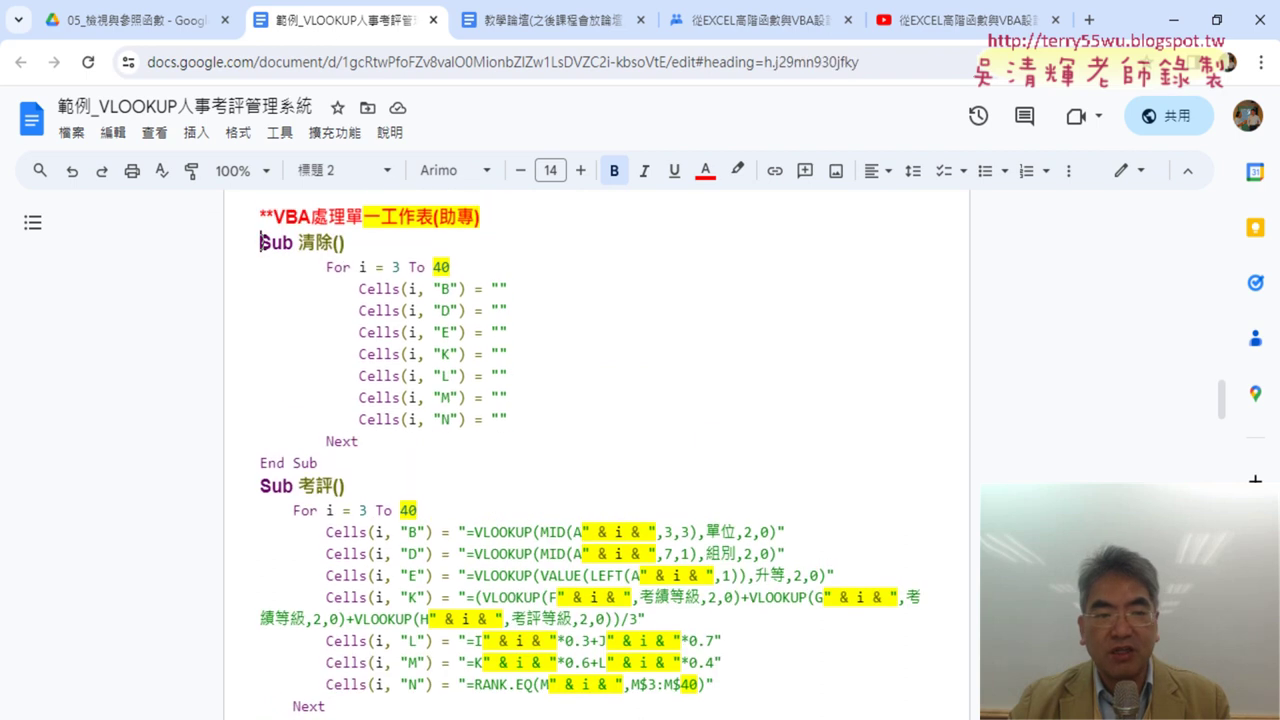
left_click(256, 486)
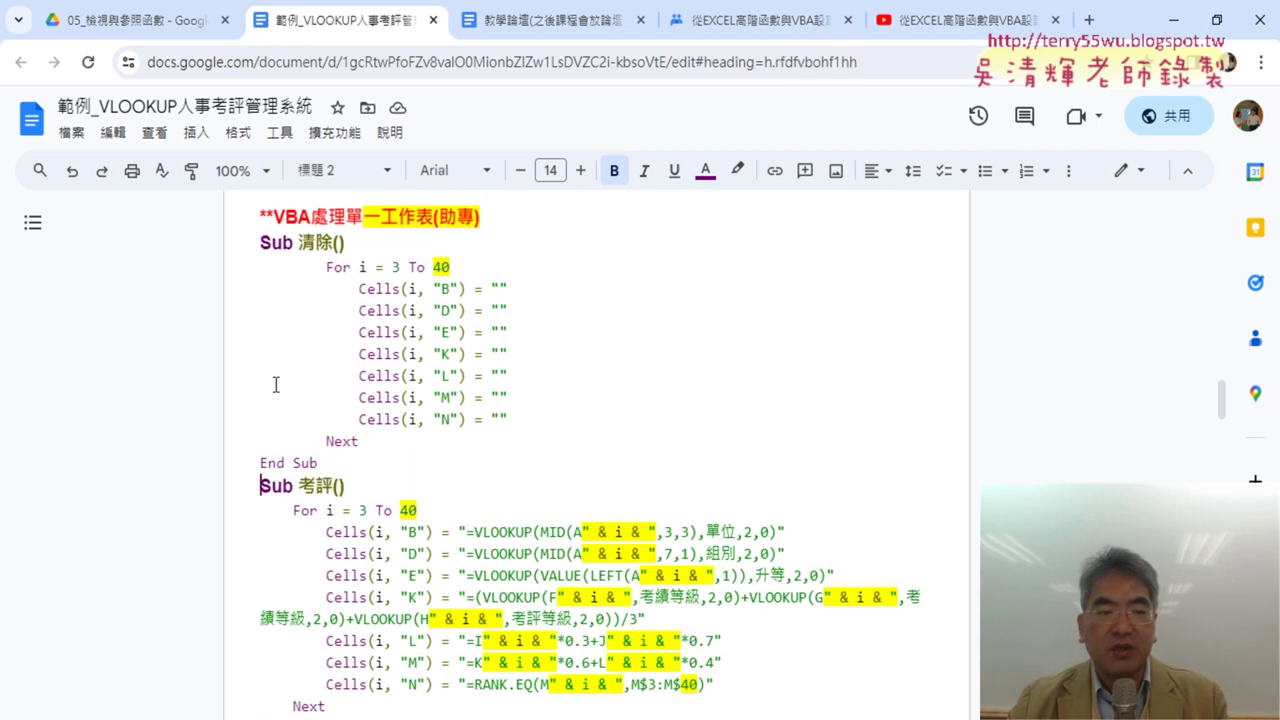
left_click(259, 244)
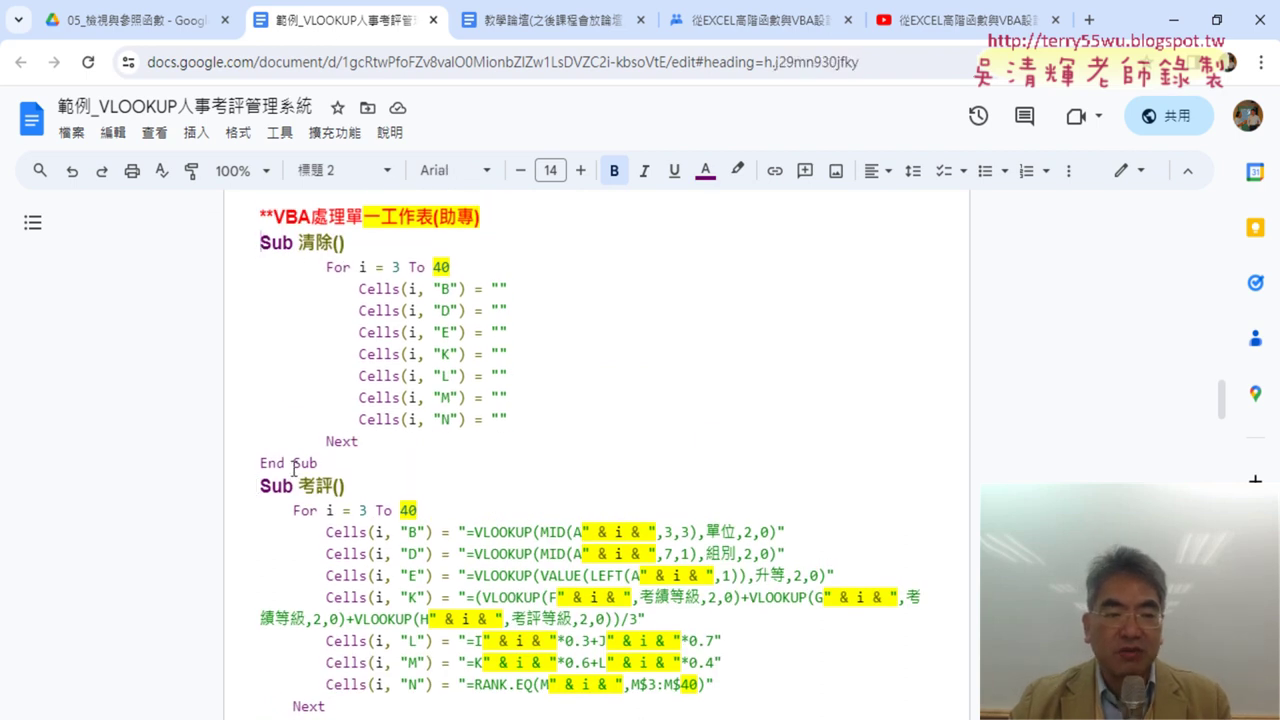
double_click(263, 242)
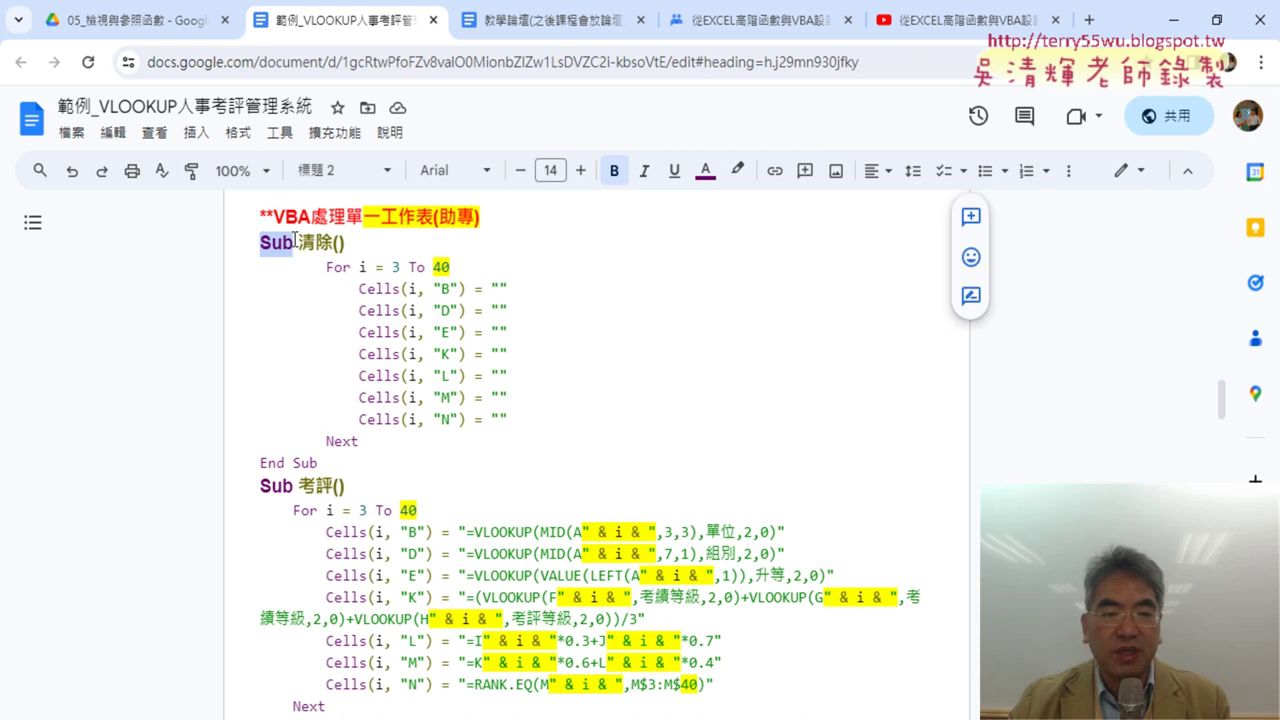
left_click_drag(327, 467, 252, 241)
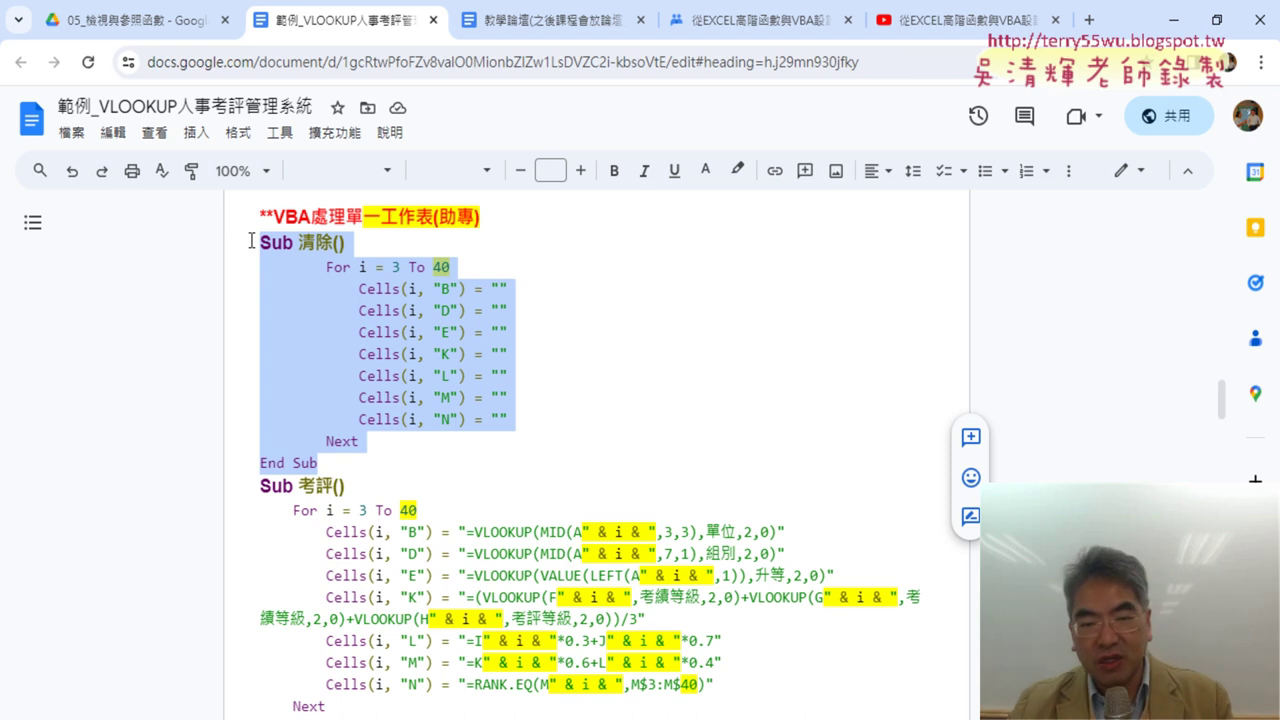
key("alt+Tab")
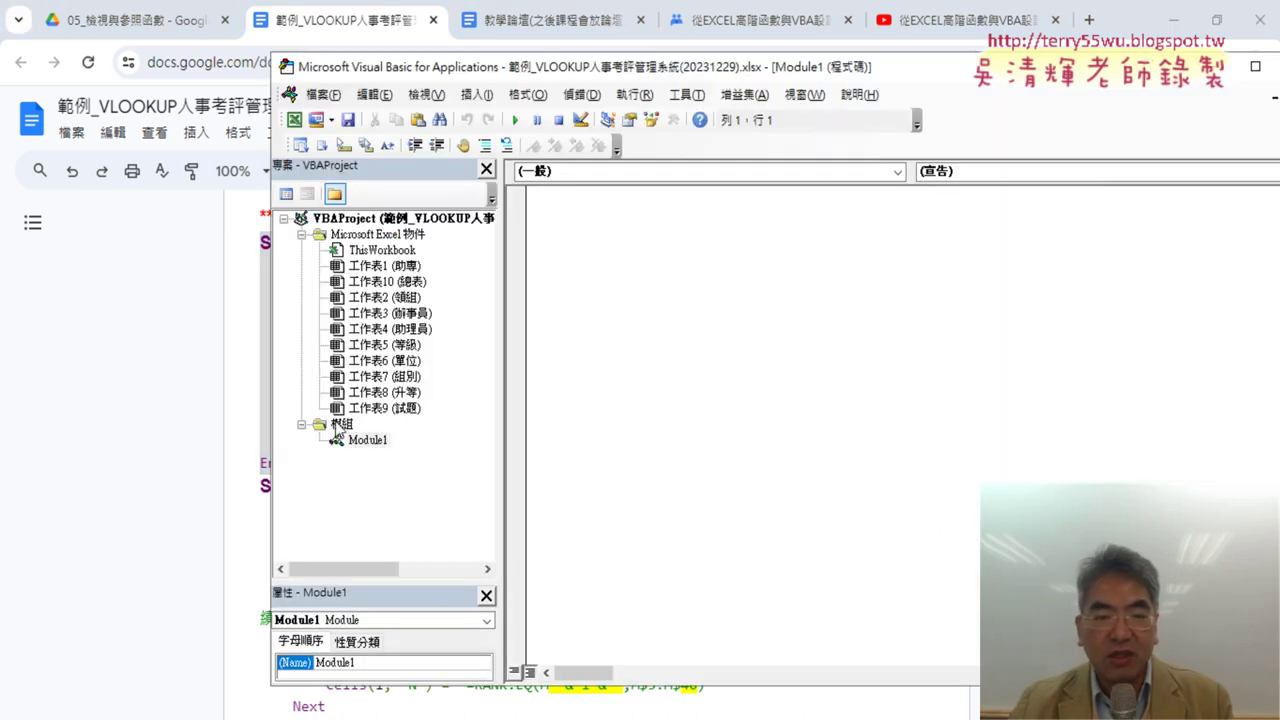
right_click(614, 282)
left_click(652, 329)
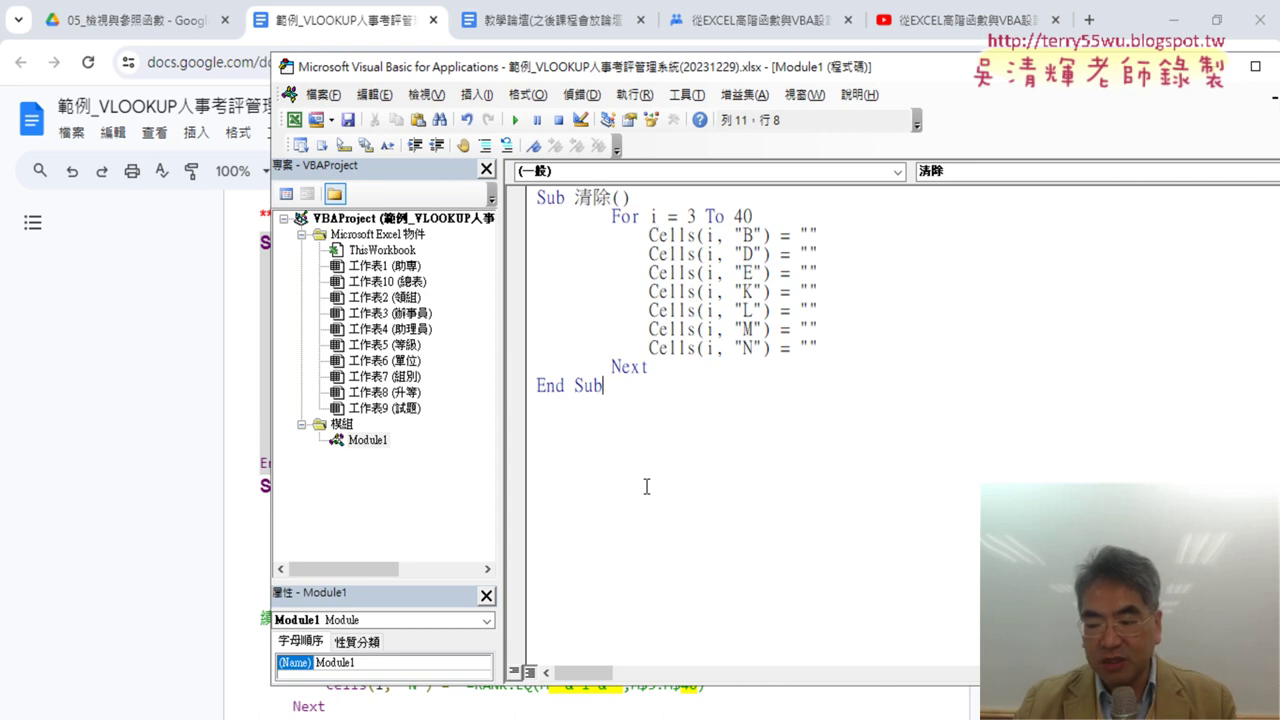
key("Return")
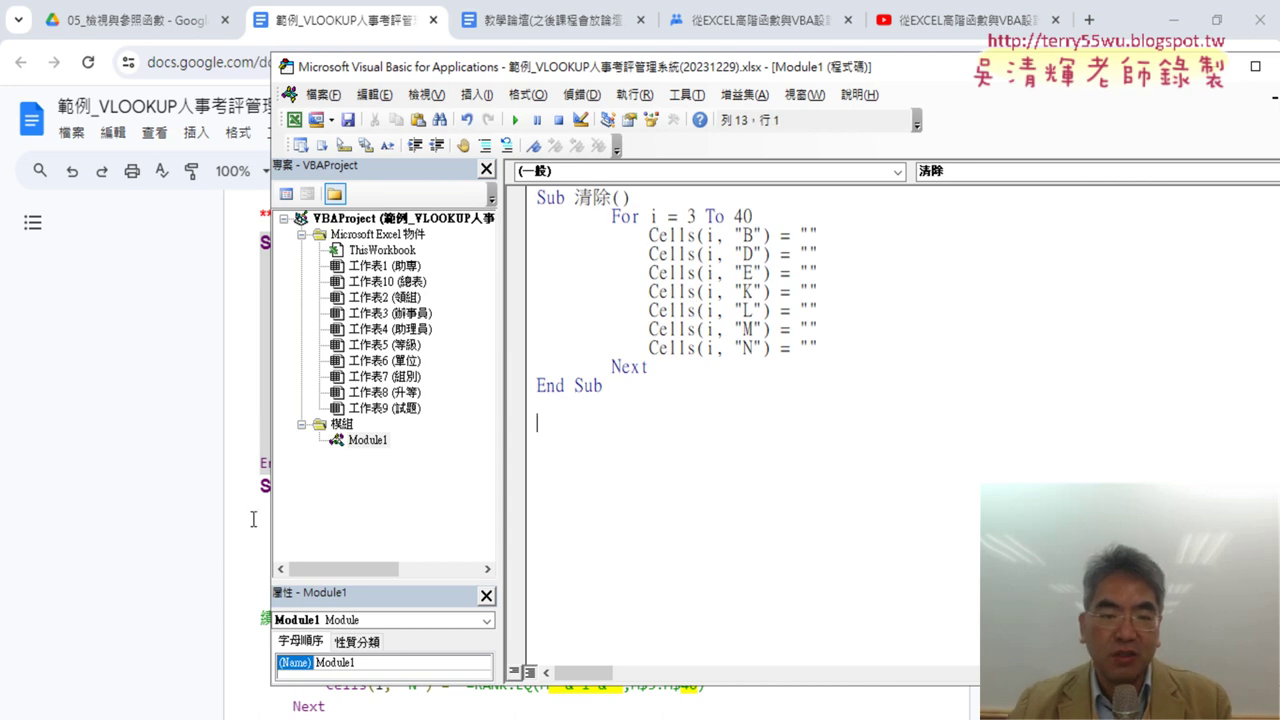
Step: Copy the Sub 考評 macro from the notes and paste it below Sub 清除
left_click(260, 492)
scroll(337, 600, "down", 2)
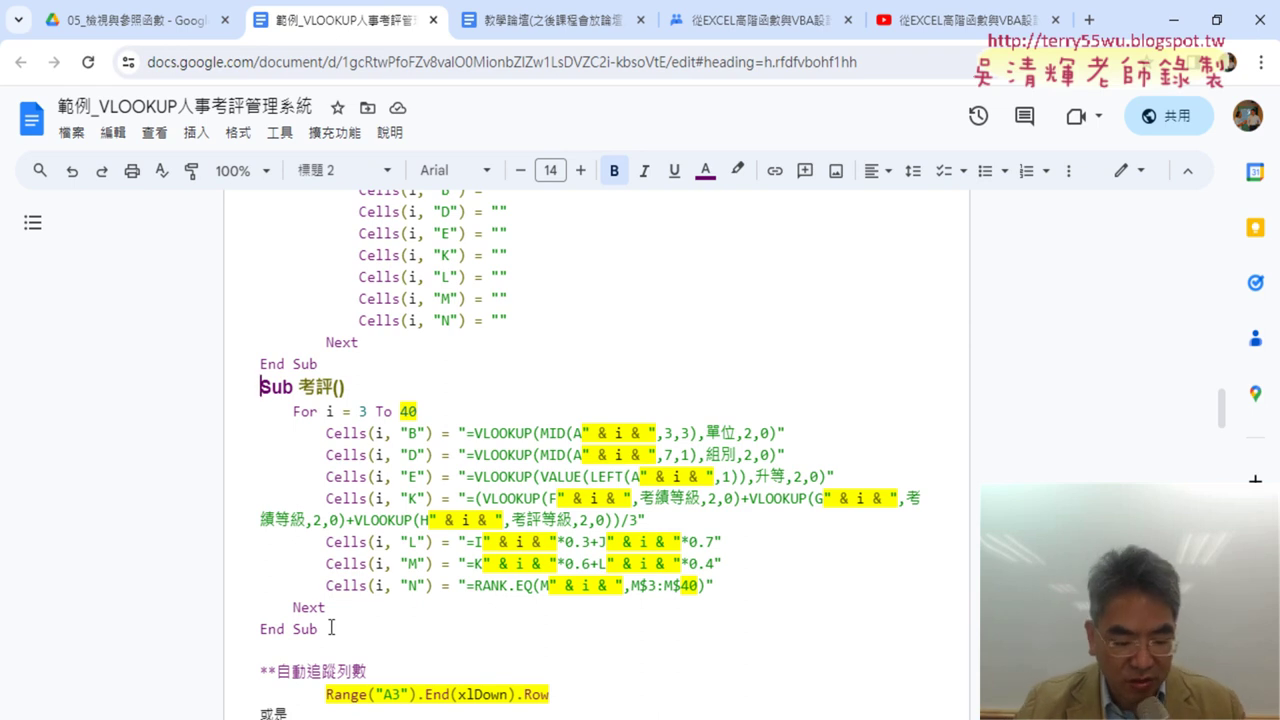
left_click(337, 628, "shift")
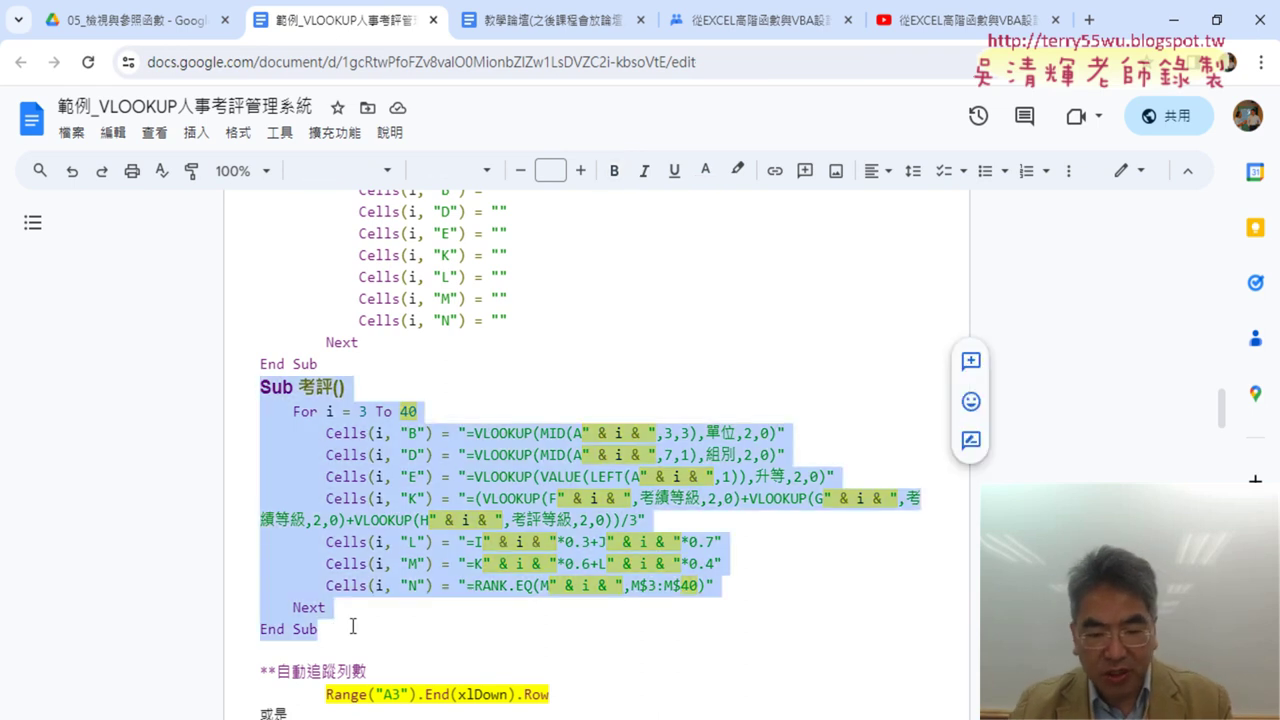
key("alt+Tab")
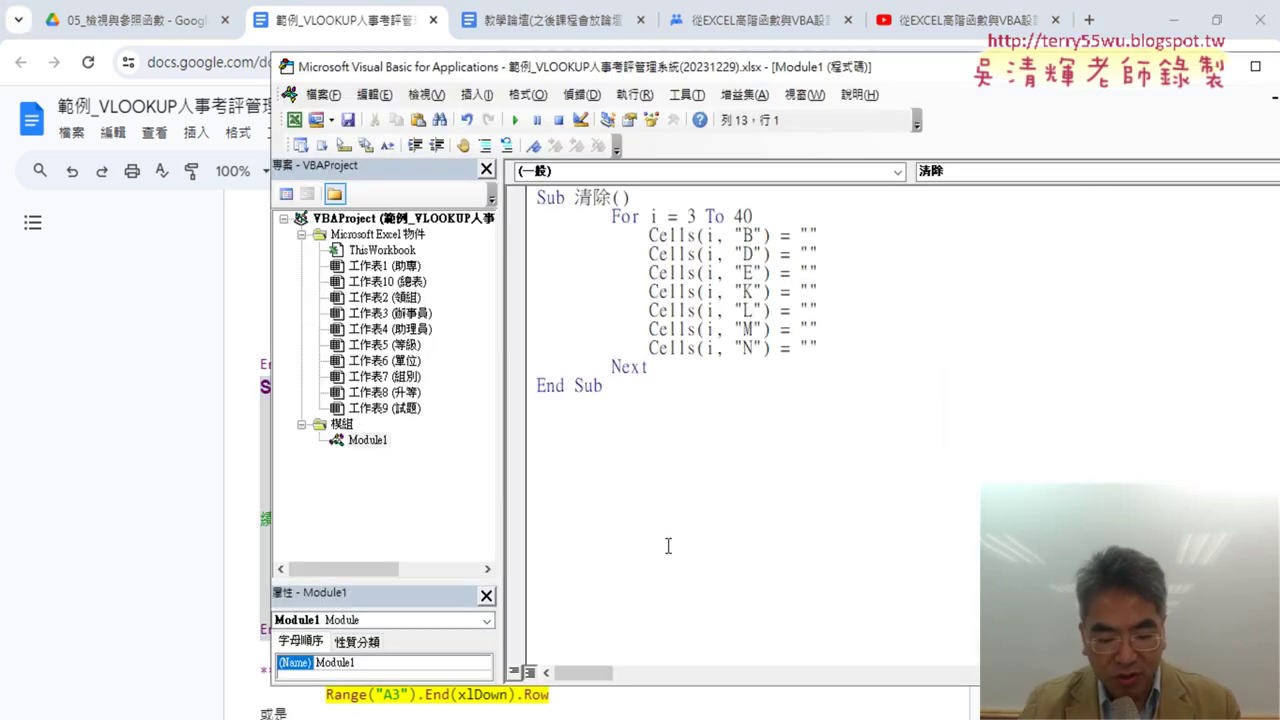
key("ctrl+v")
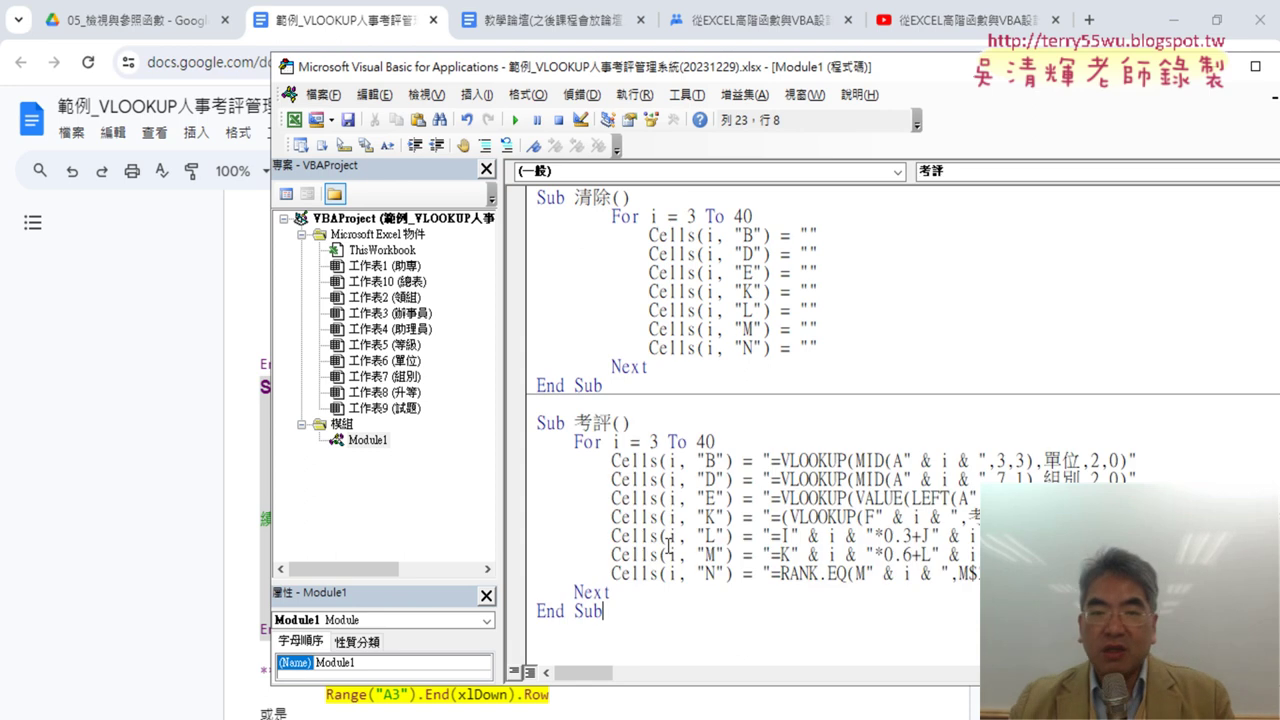
Step: Minimize Chrome and reposition the VBA code window so the 助專 sheet and macro buttons show
left_click(1174, 20)
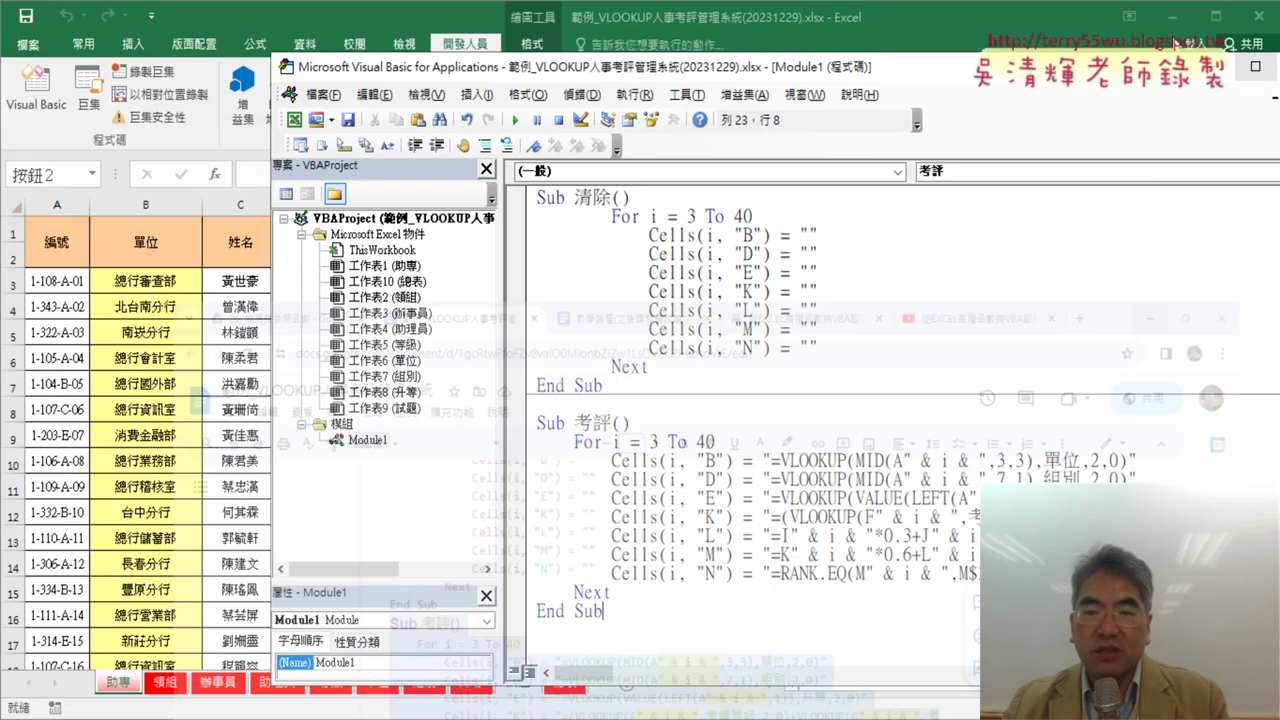
left_click_drag(660, 78, 598, 302)
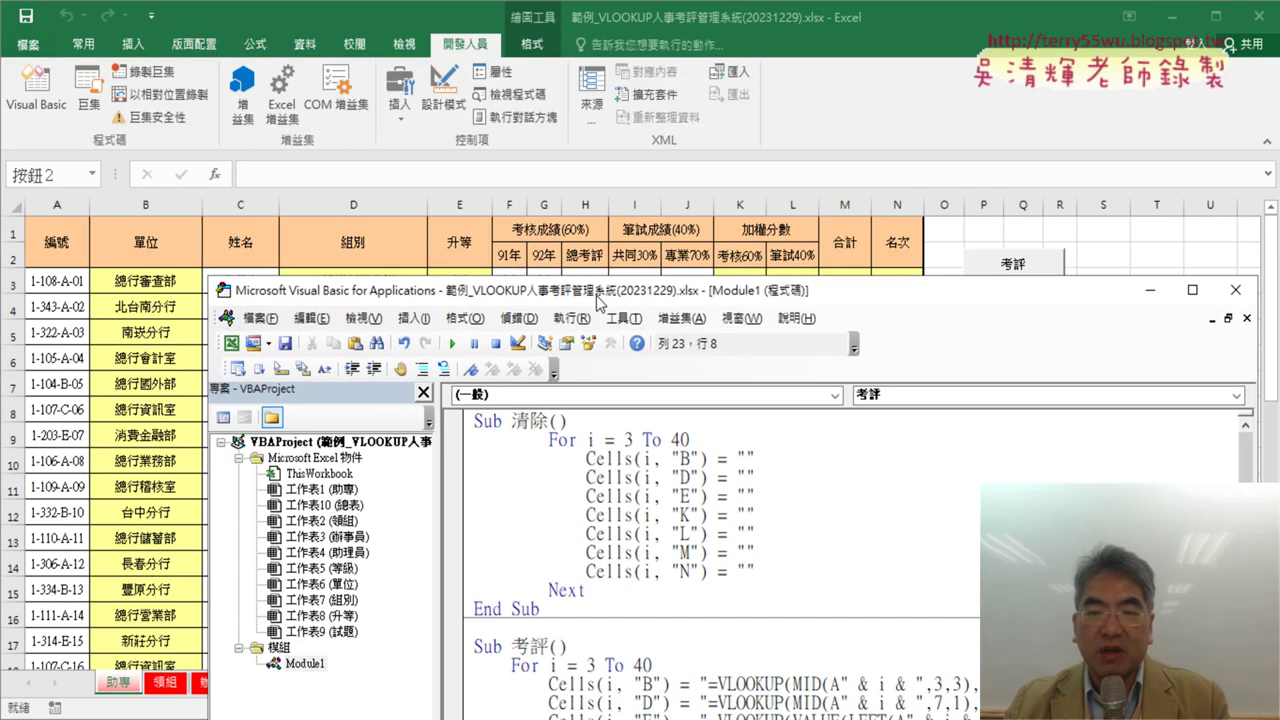
left_click_drag(1256, 460, 937, 513)
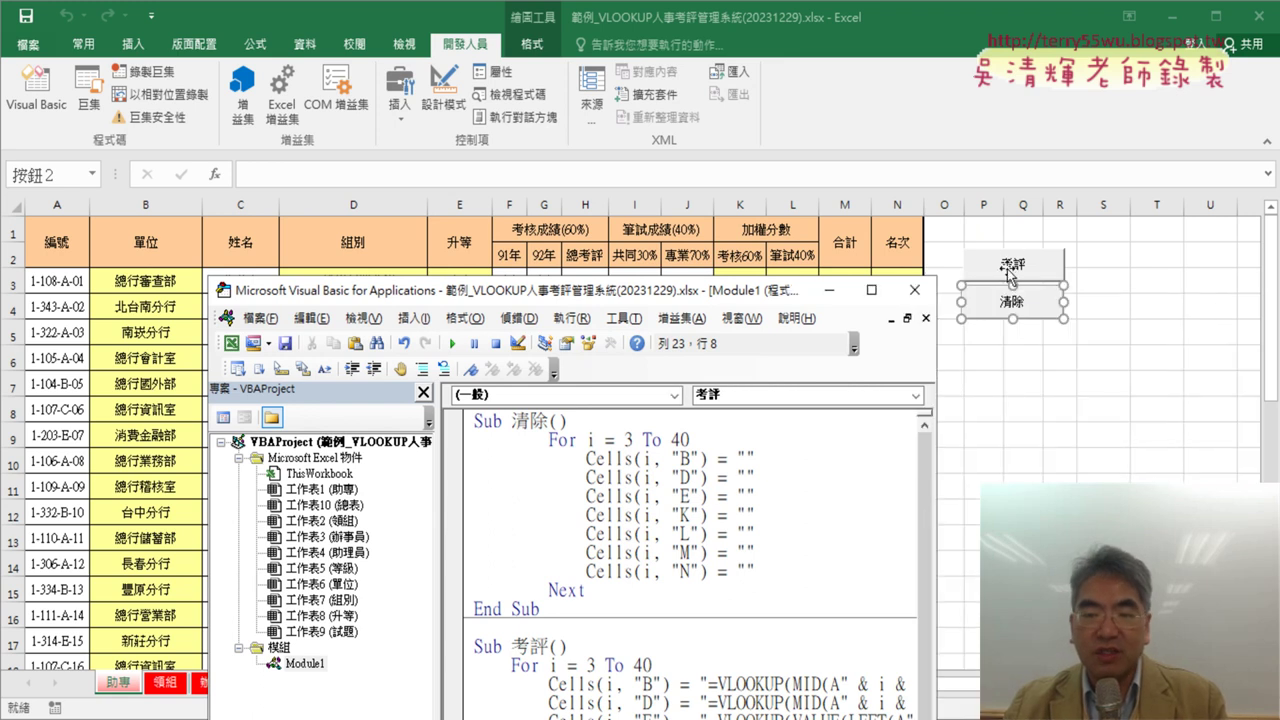
left_click_drag(608, 284, 523, 76)
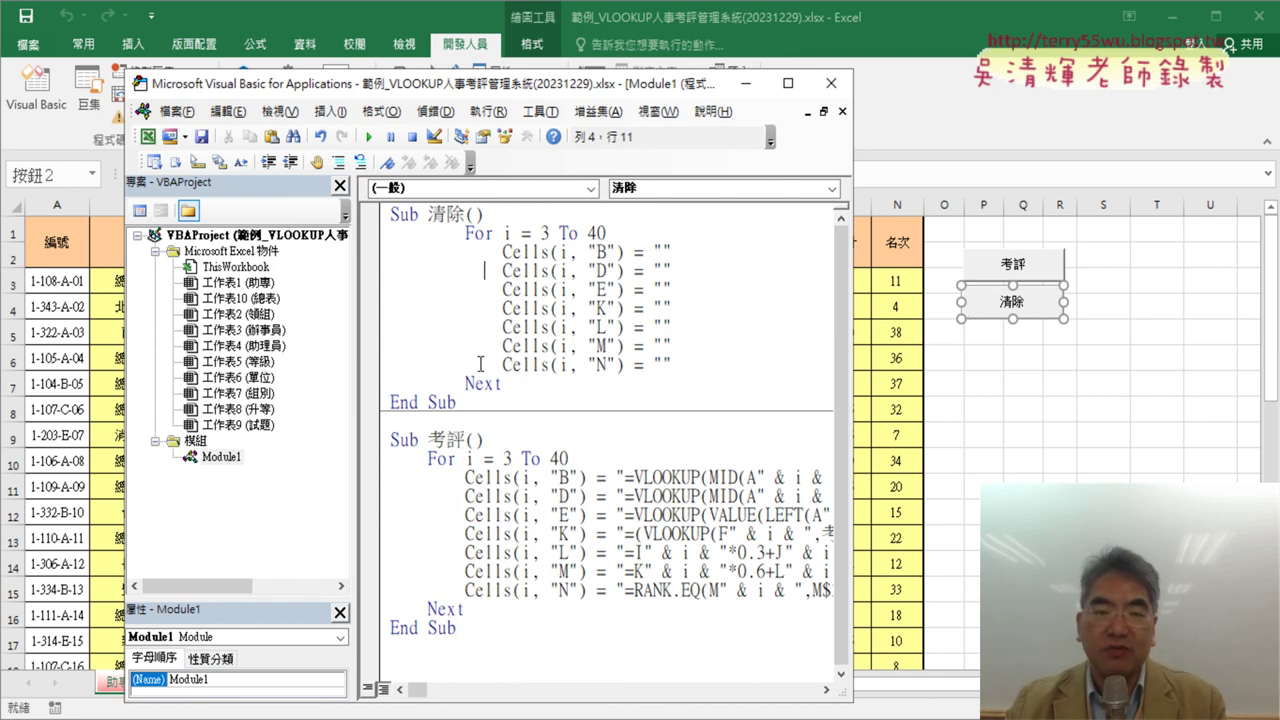
left_click_drag(457, 402, 389, 213)
left_click(572, 284)
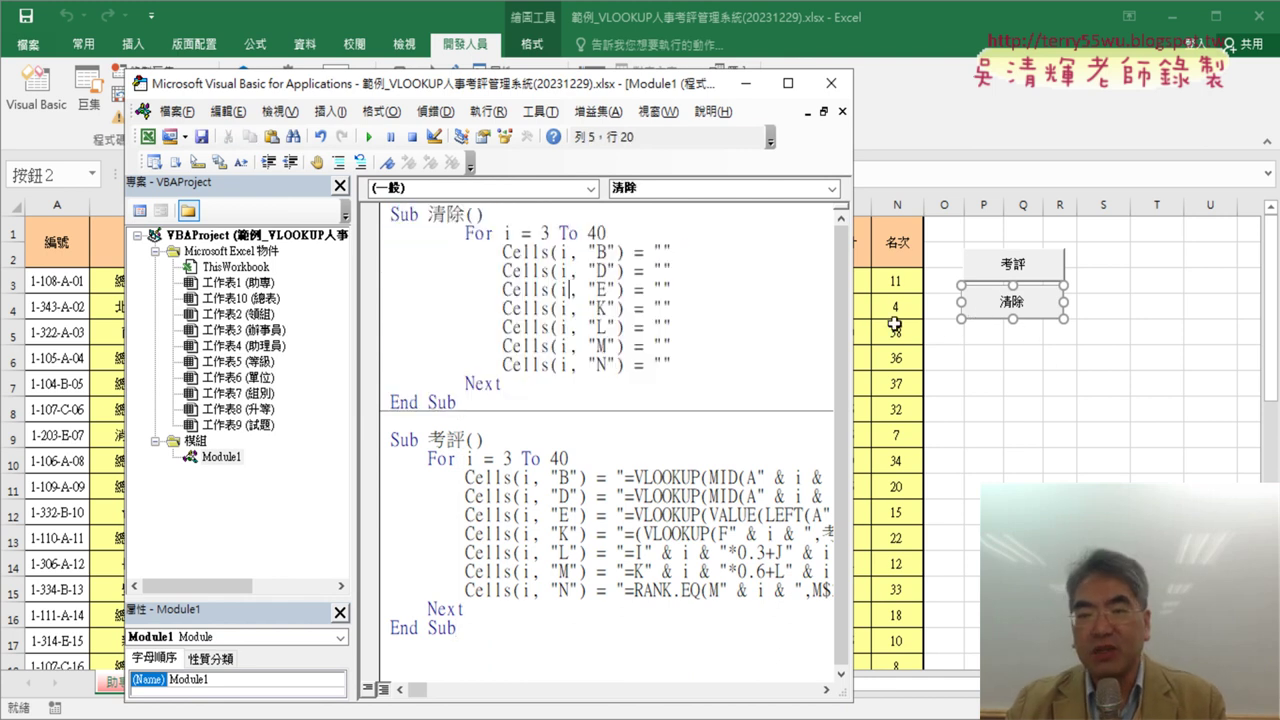
left_click(1046, 328)
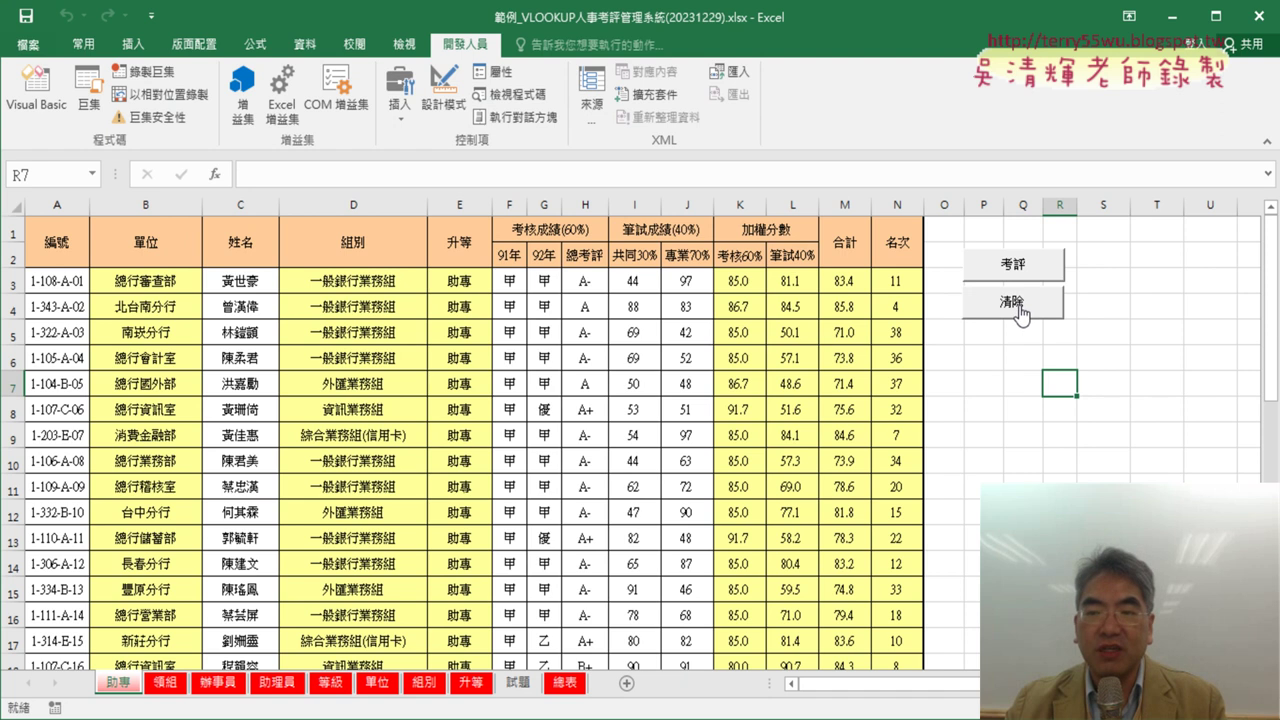
Step: Check that the loop 'For i = 3 To 40' matches the sheet's data rows 3 through 40
left_click(37, 90)
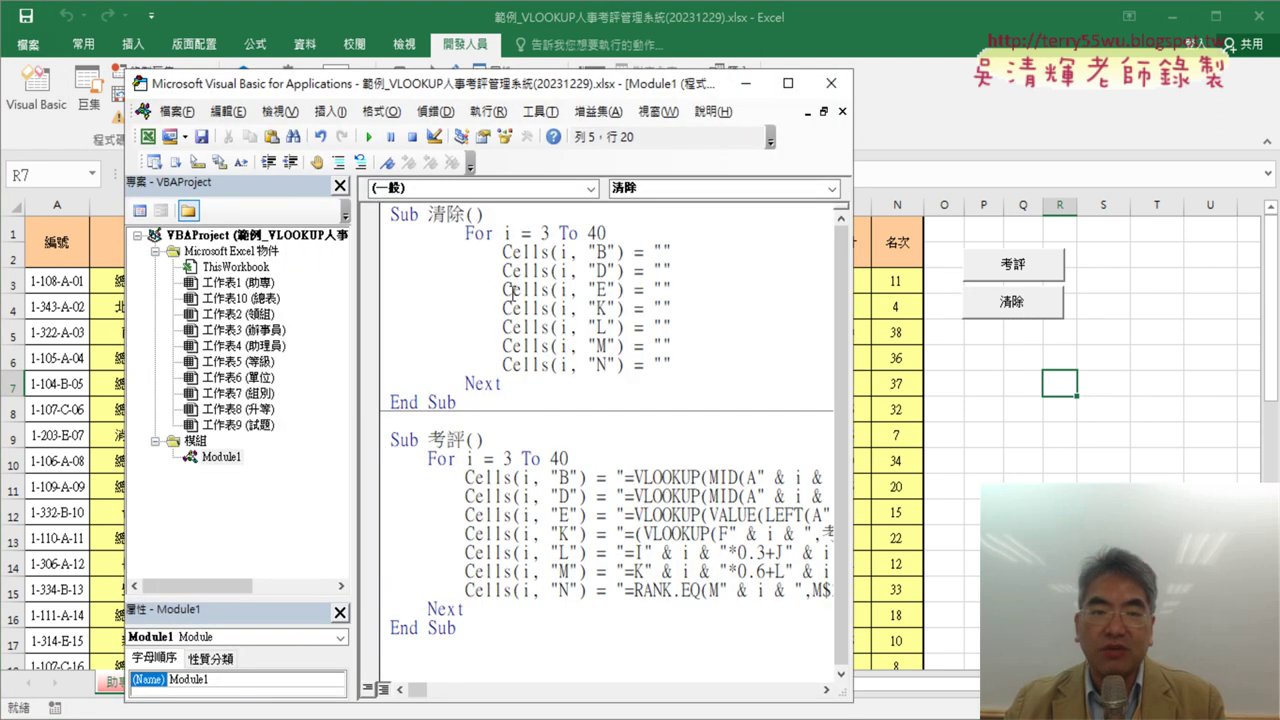
left_click_drag(465, 233, 607, 233)
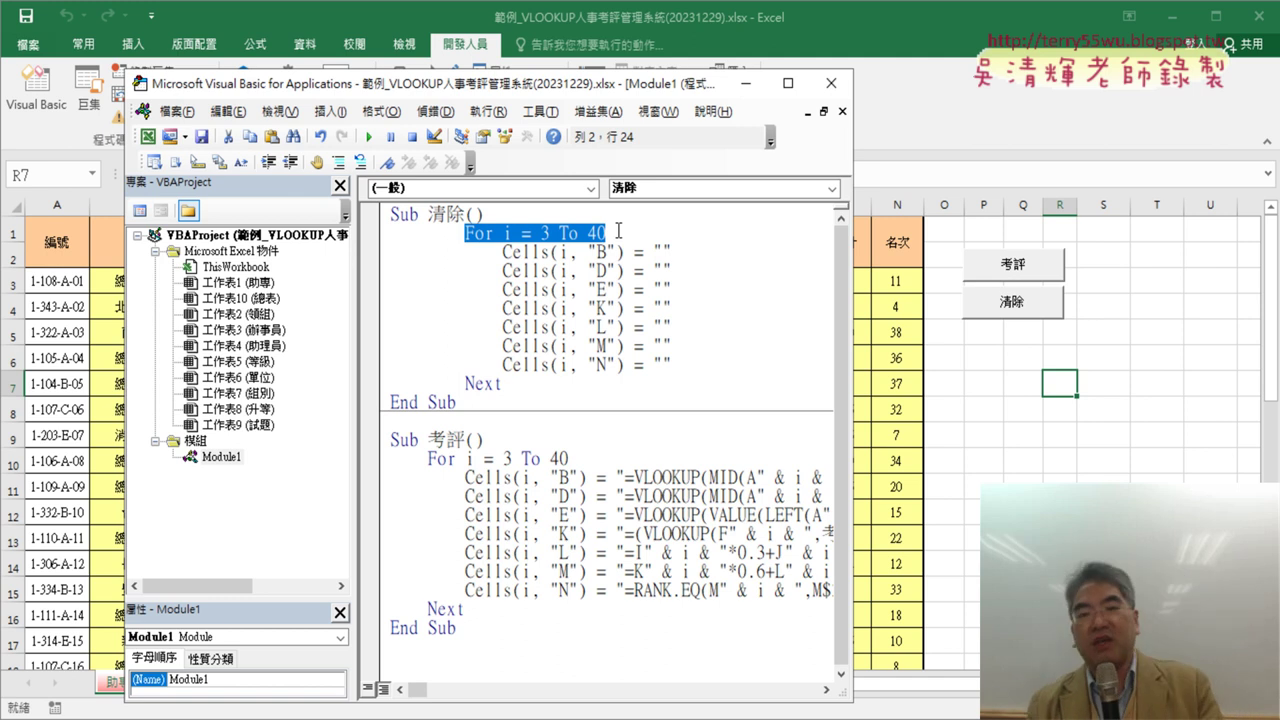
left_click(13, 283)
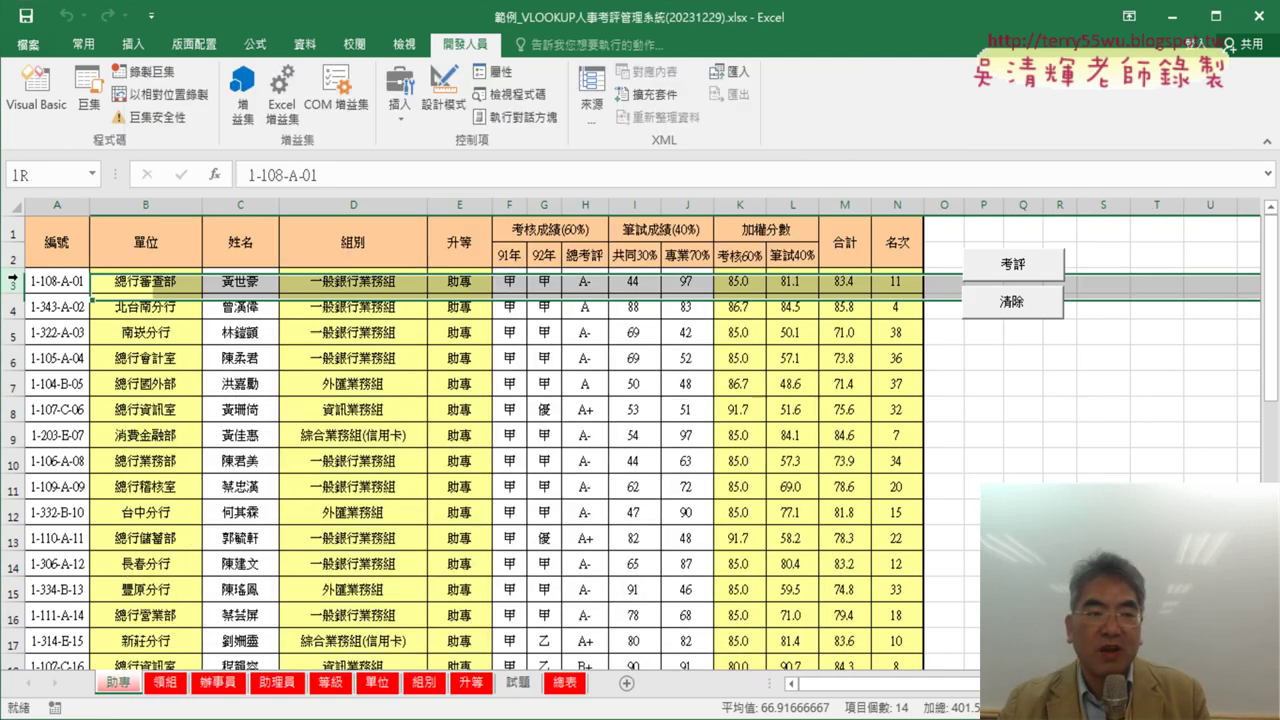
scroll(106, 374, "down", 4)
scroll(113, 383, "down", 5)
scroll(113, 383, "down", 1)
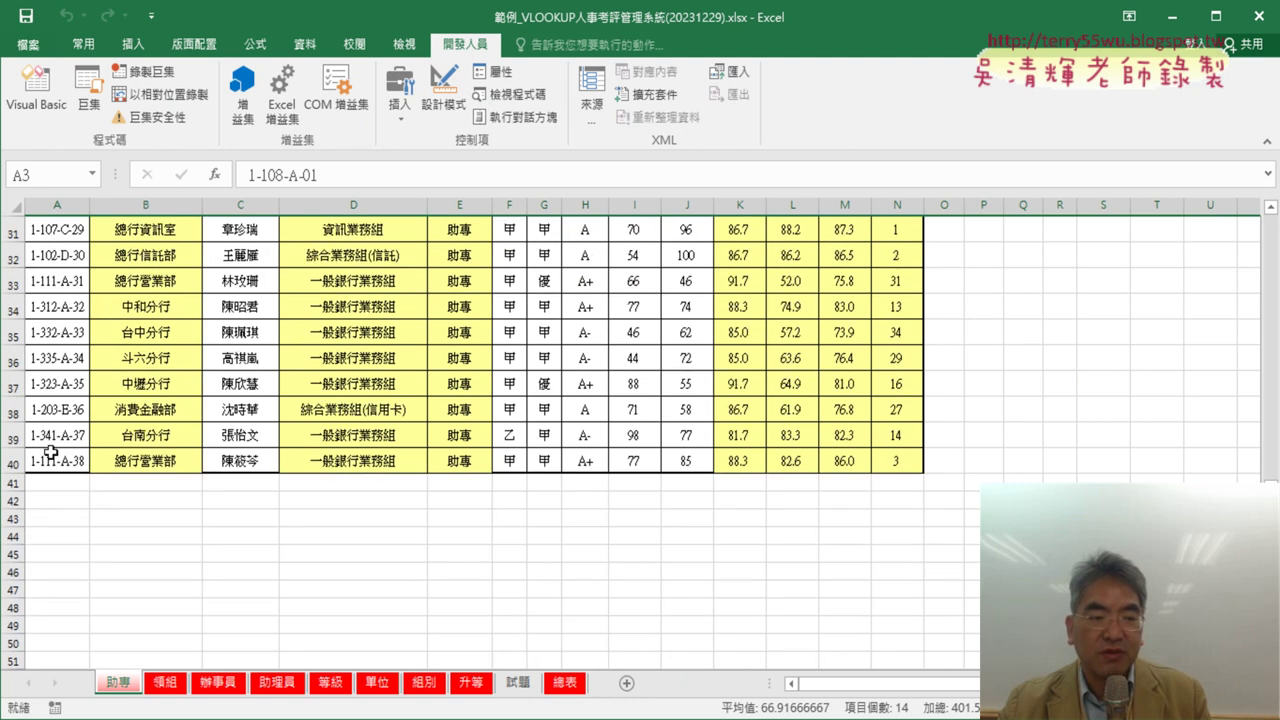
left_click(13, 461)
left_click(43, 122)
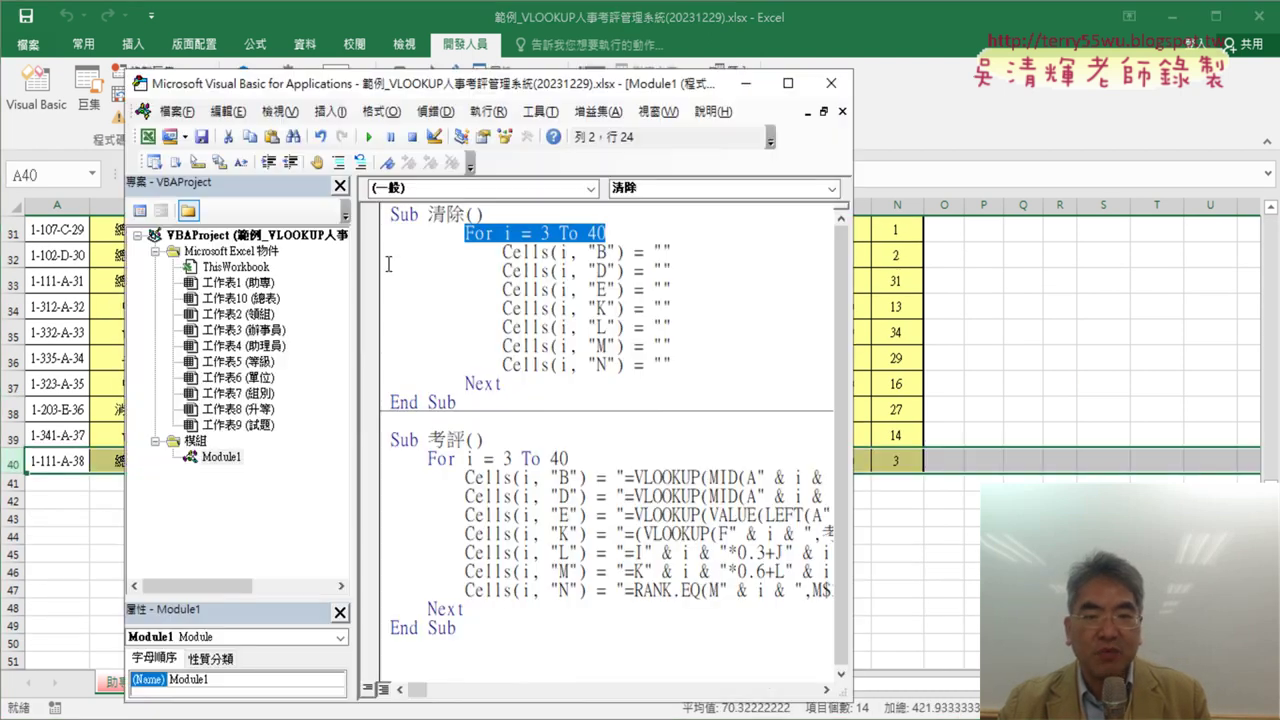
left_click(599, 252)
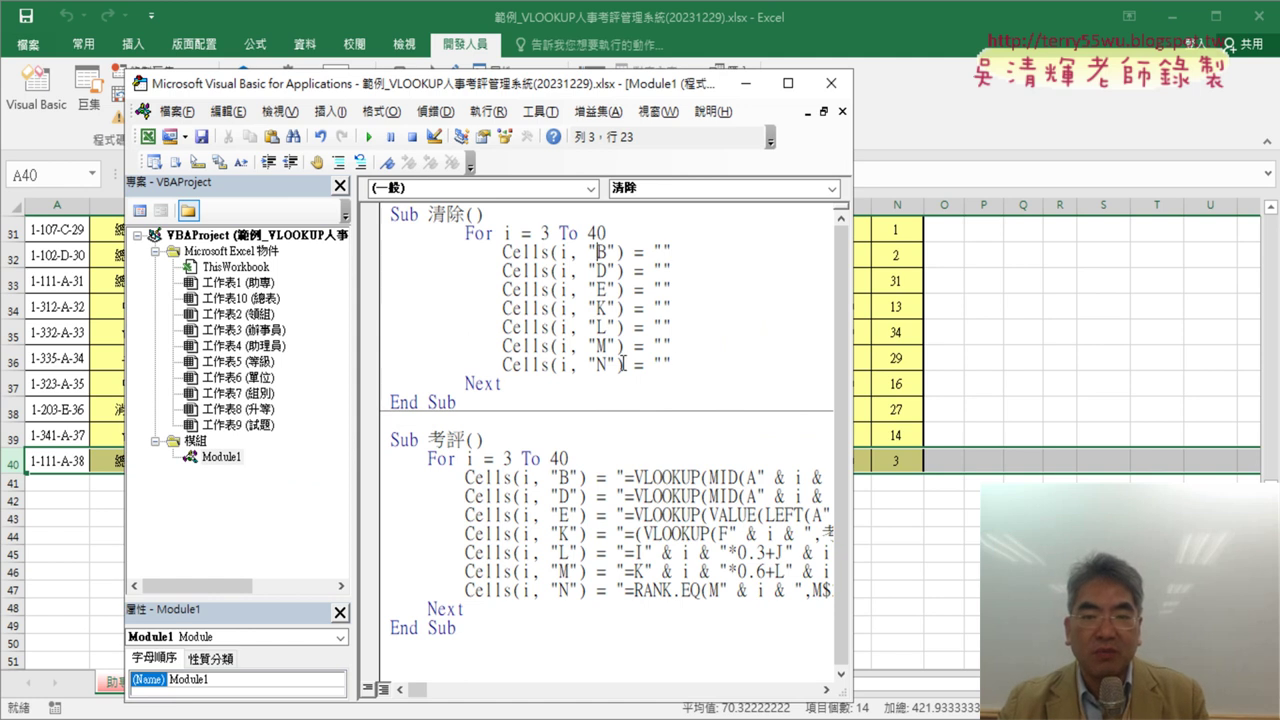
left_click_drag(674, 253, 655, 252)
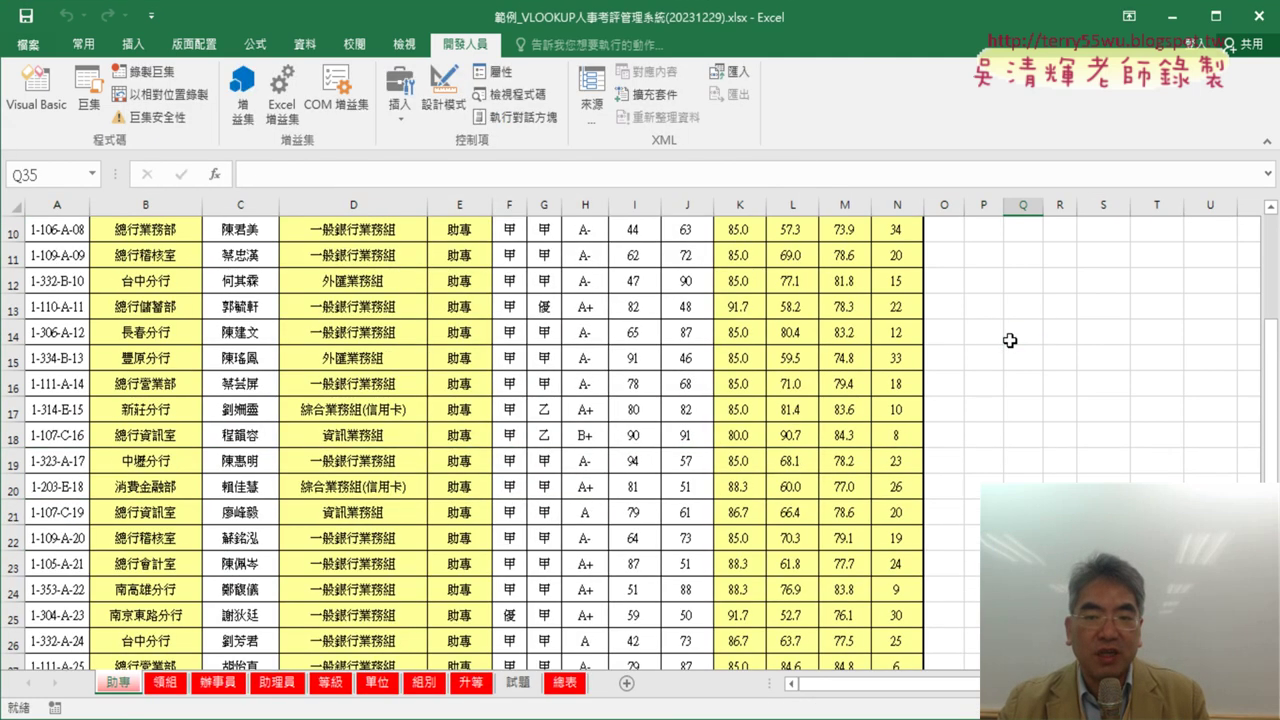
scroll(1010, 340, "up", 3)
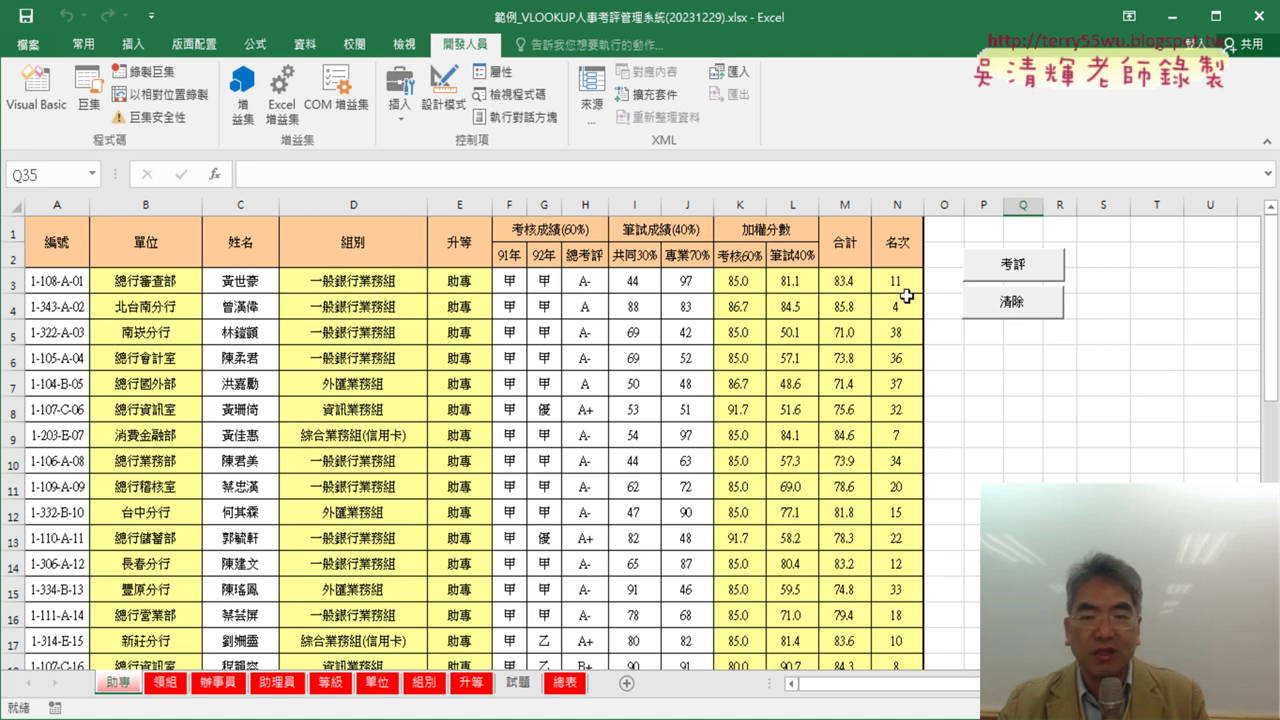
Step: Run 清除 on the 助專 sheet, verify the computed columns are empty, and reopen Module1's code
left_click(1015, 310)
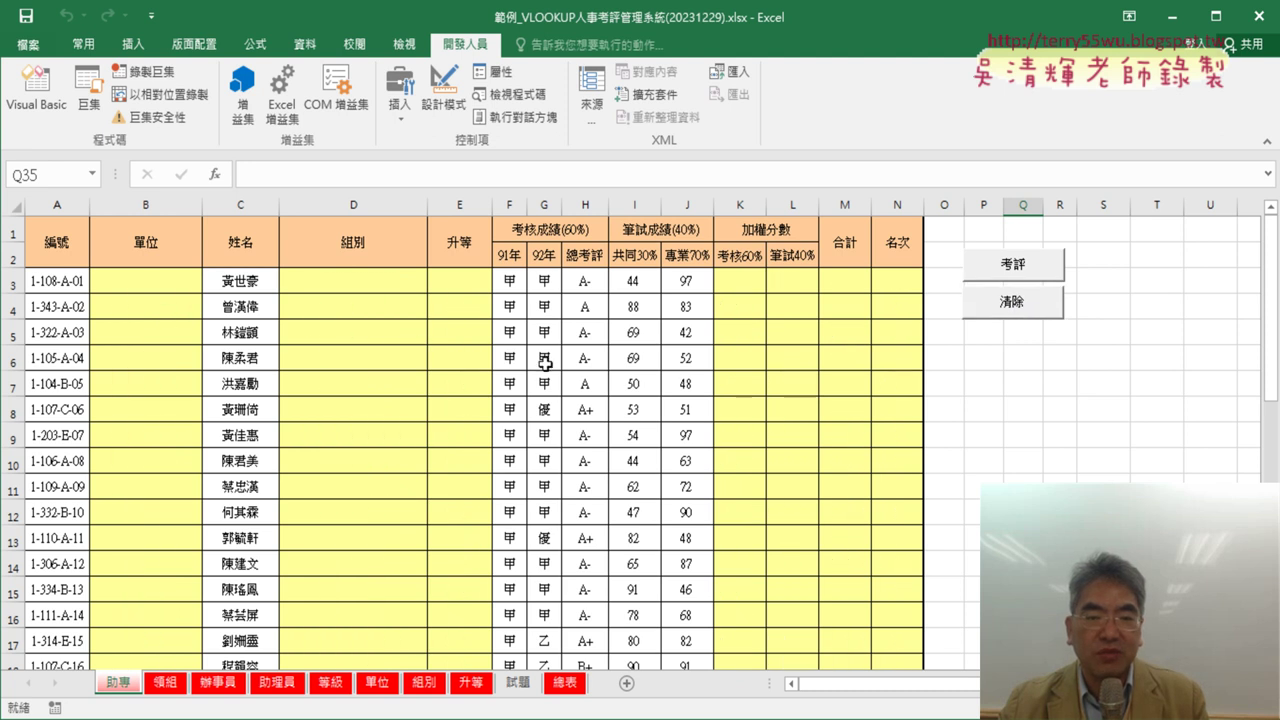
scroll(753, 388, "down", 4)
scroll(753, 388, "down", 3)
scroll(753, 388, "down", 1)
scroll(753, 388, "up", 5)
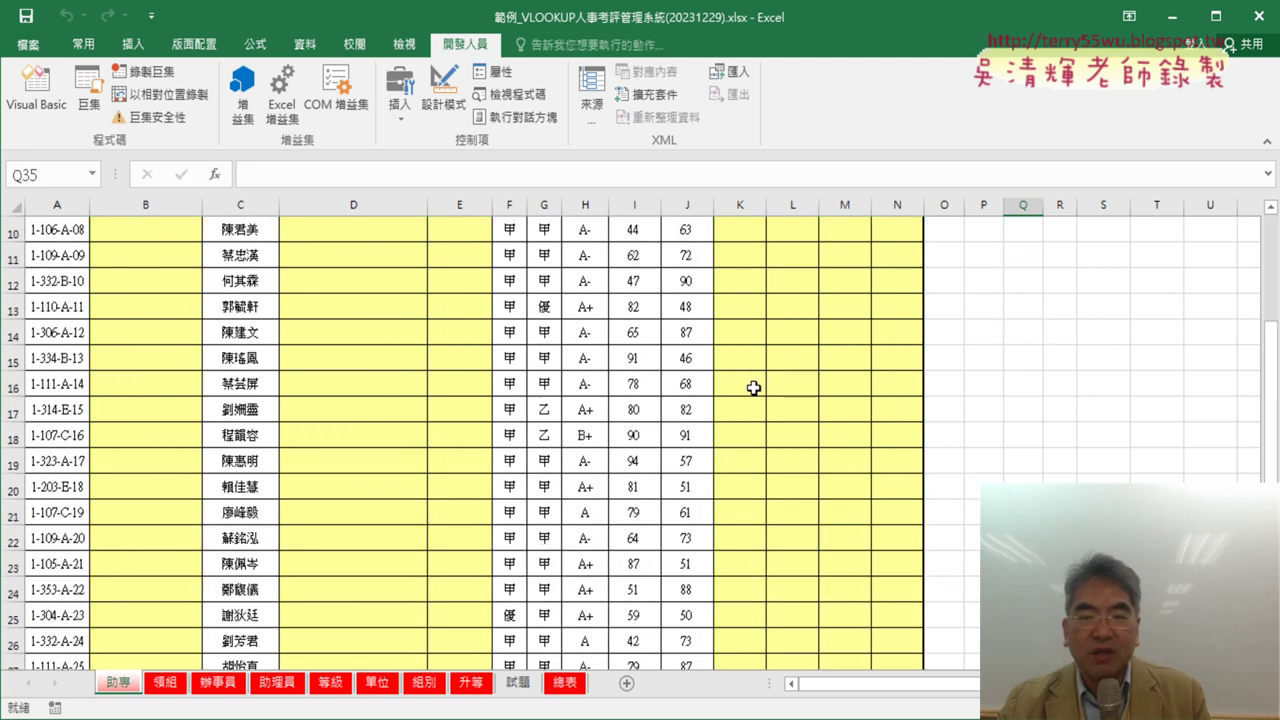
scroll(753, 388, "up", 3)
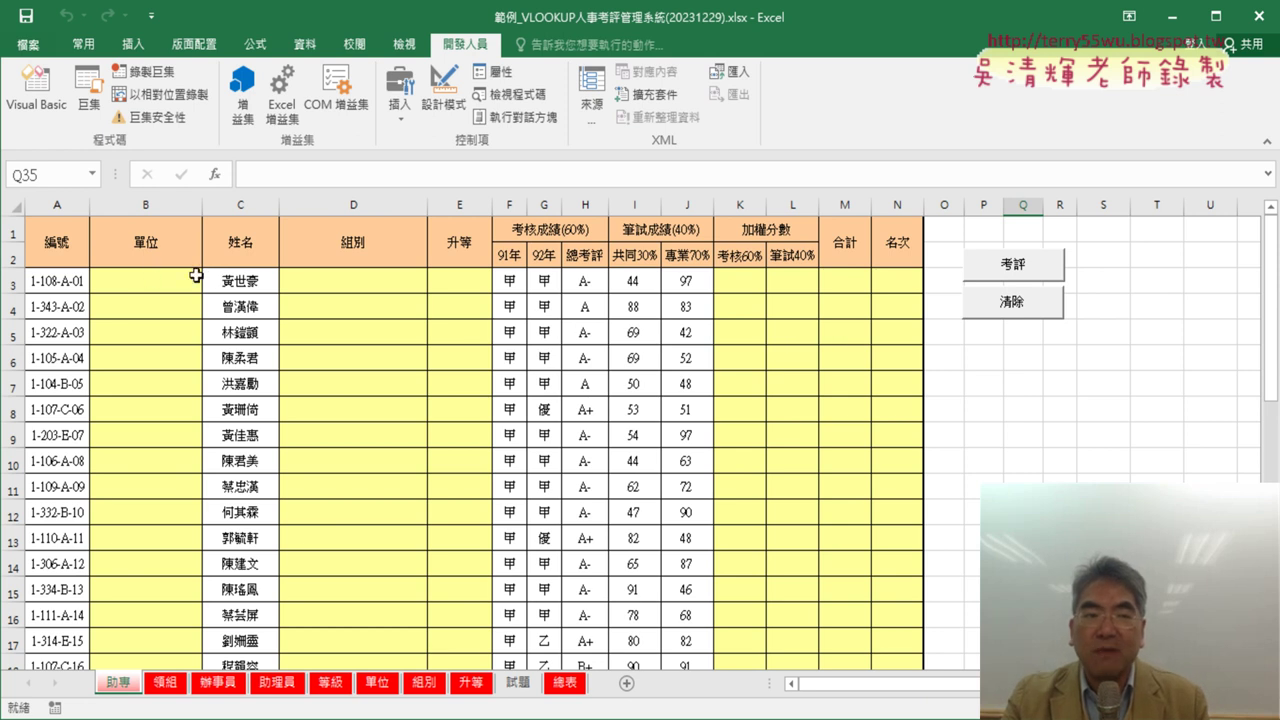
left_click(36, 88)
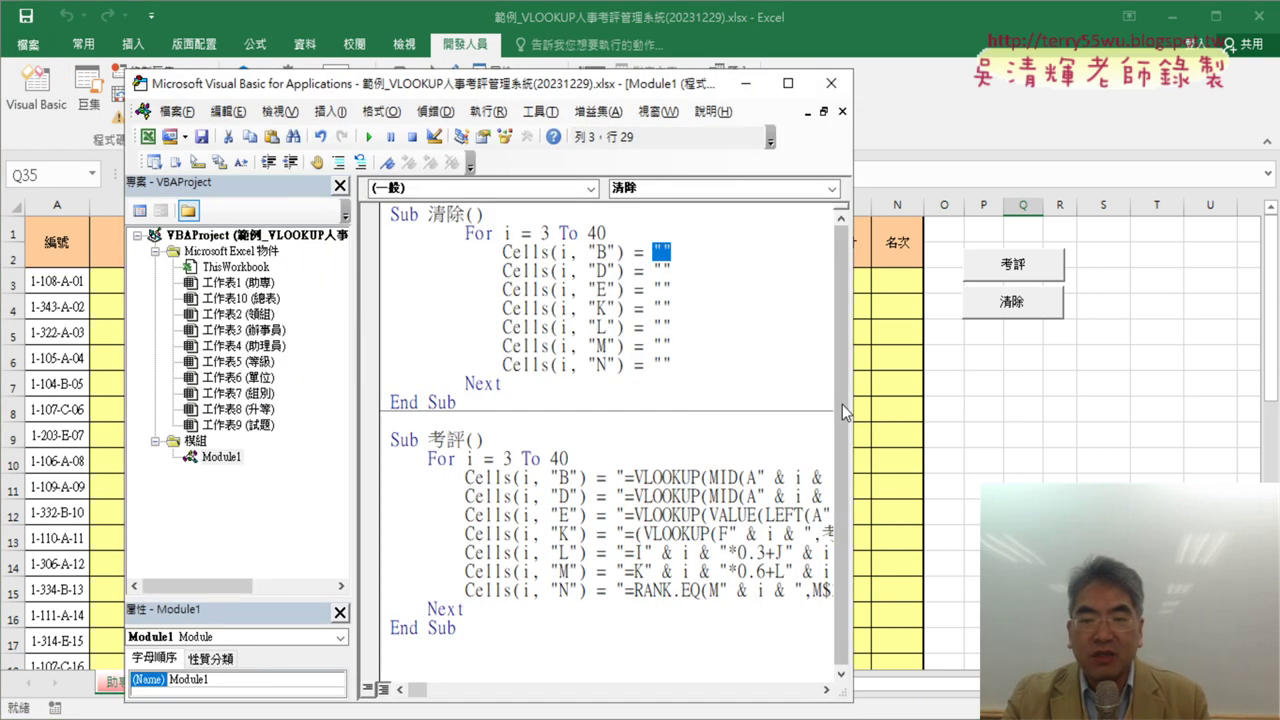
Step: Widen the code window and inspect 考評's column B VLOOKUP formula against the empty cell B3
left_click_drag(851, 408, 1225, 408)
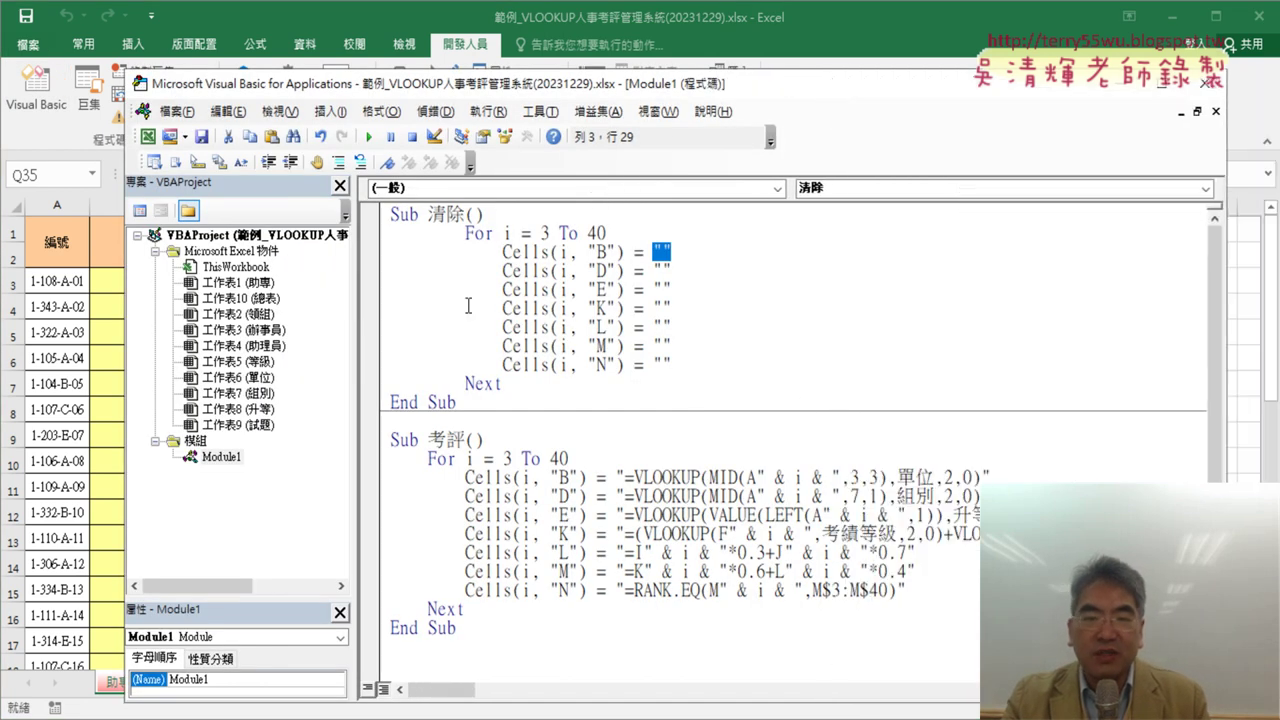
double_click(468, 440)
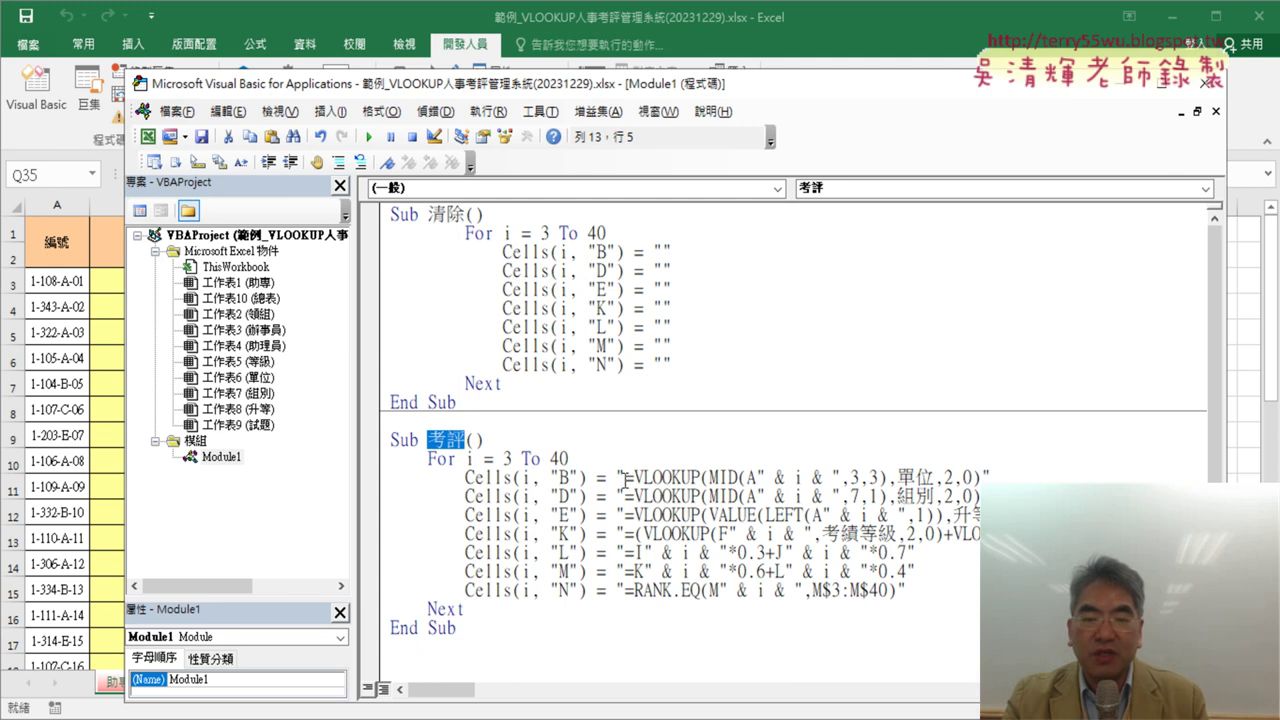
left_click_drag(624, 479, 976, 481)
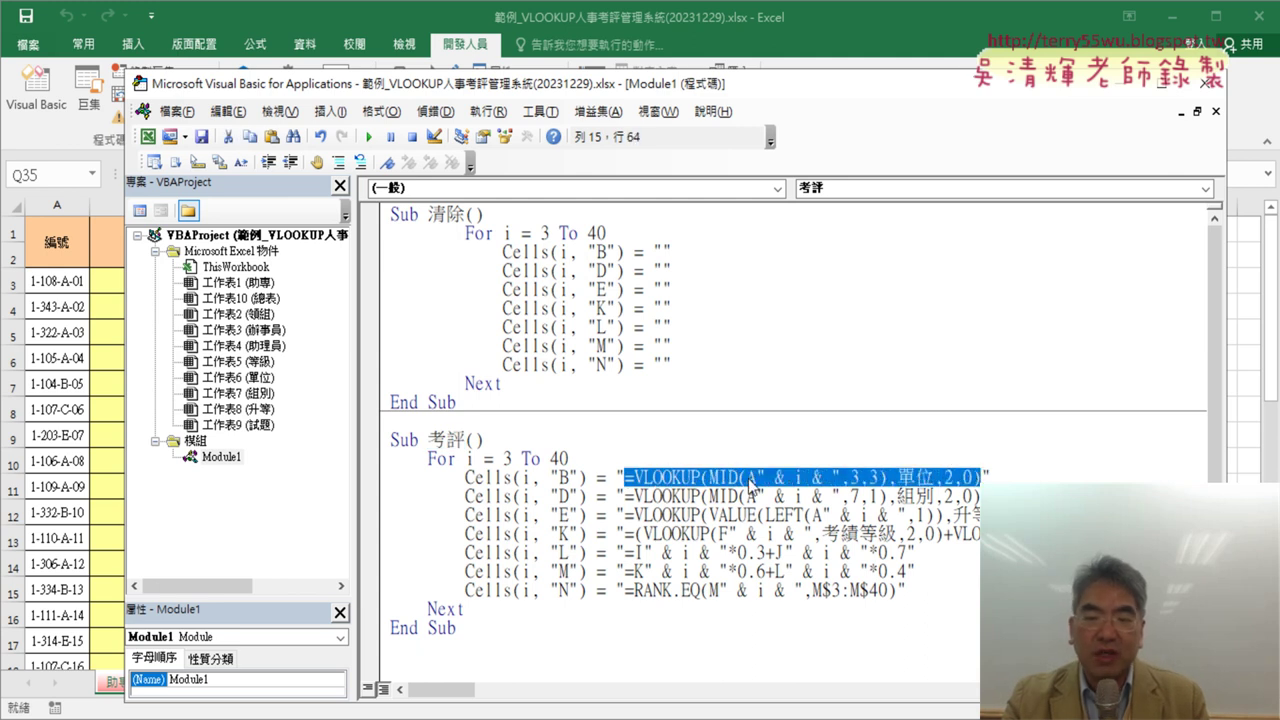
left_click(748, 479)
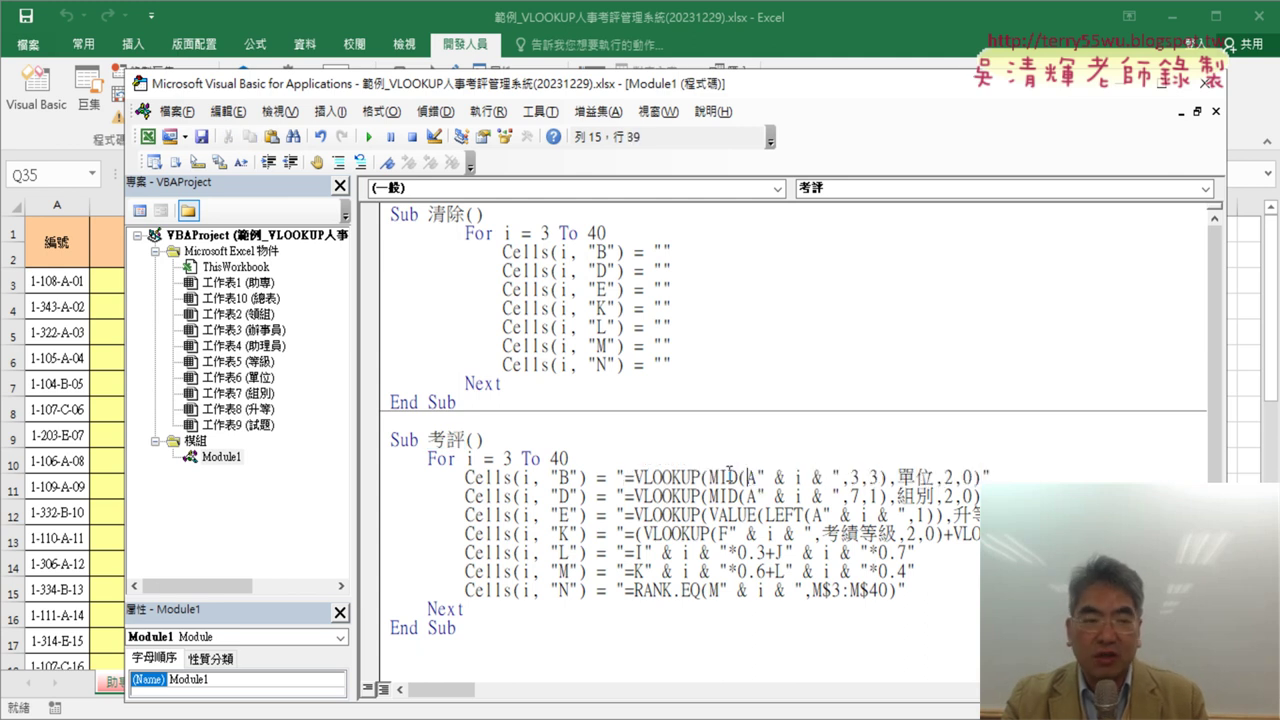
left_click(108, 281)
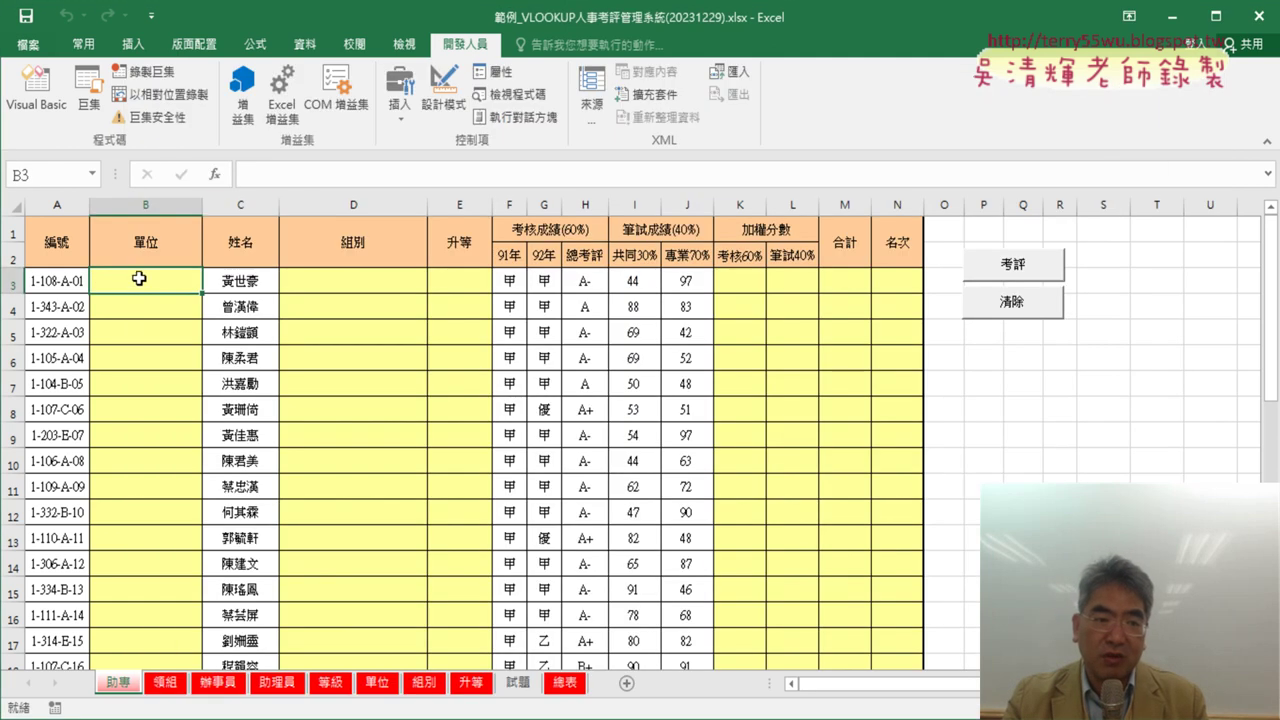
Step: Examine the VLOOKUP line's & i & row concatenation, then run 考評 to refill B6 and the other columns
left_click(36, 85)
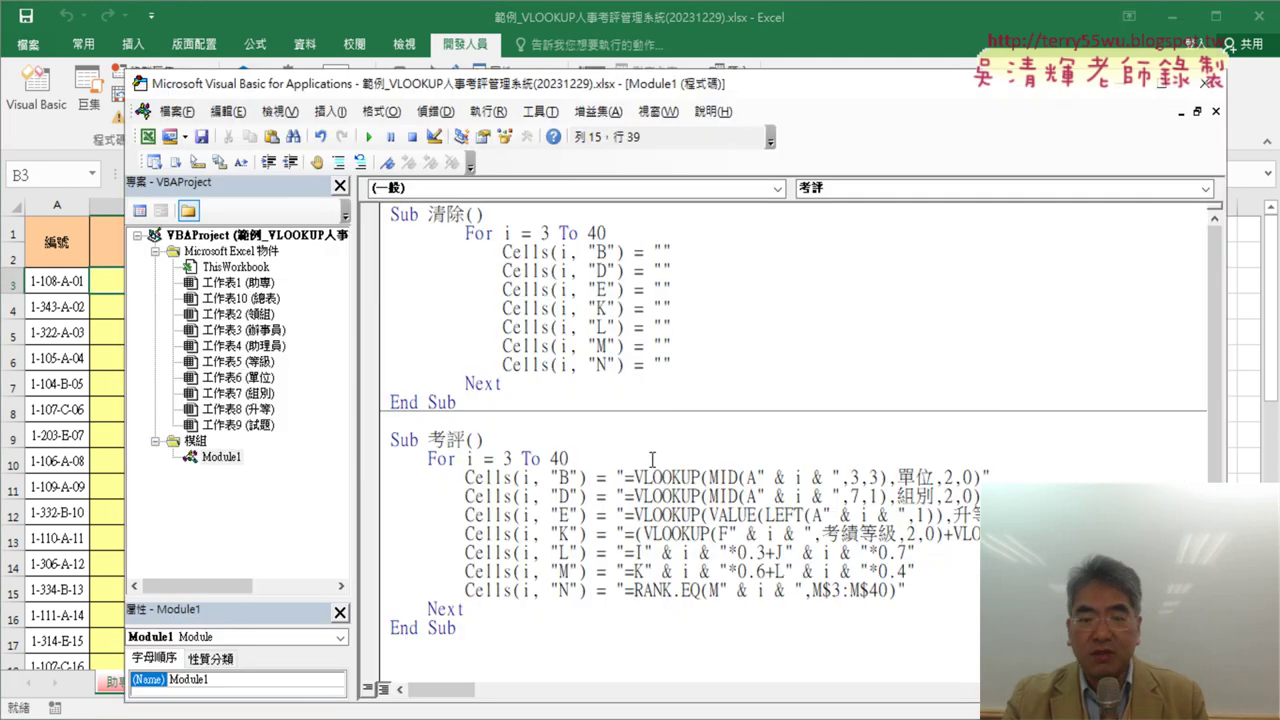
left_click_drag(624, 477, 998, 478)
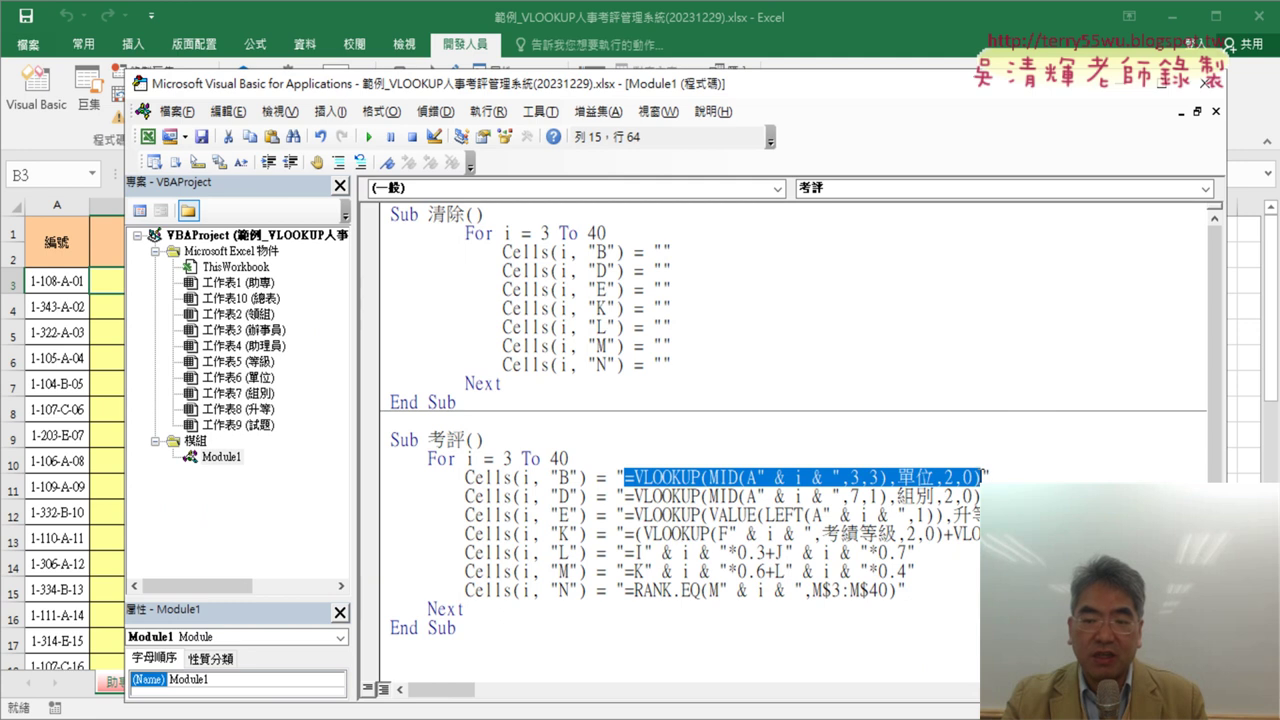
left_click(829, 495)
left_click_drag(758, 477, 841, 478)
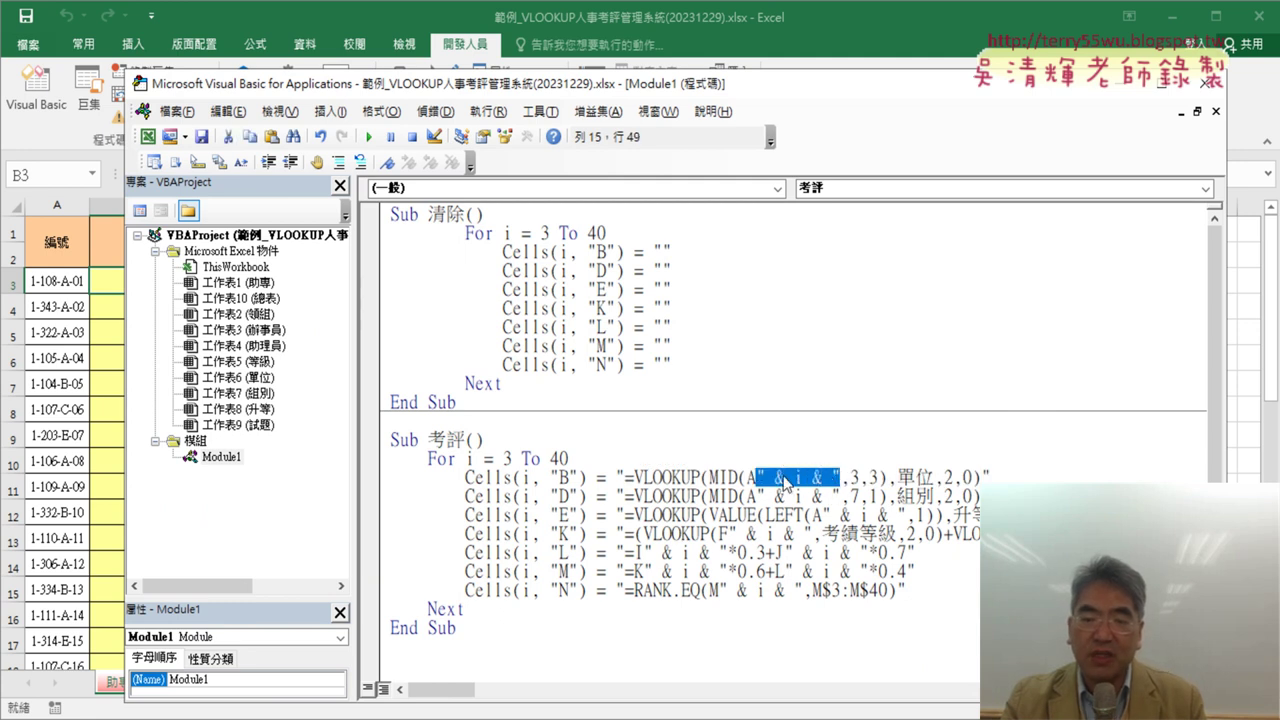
left_click(93, 368)
left_click(1012, 268)
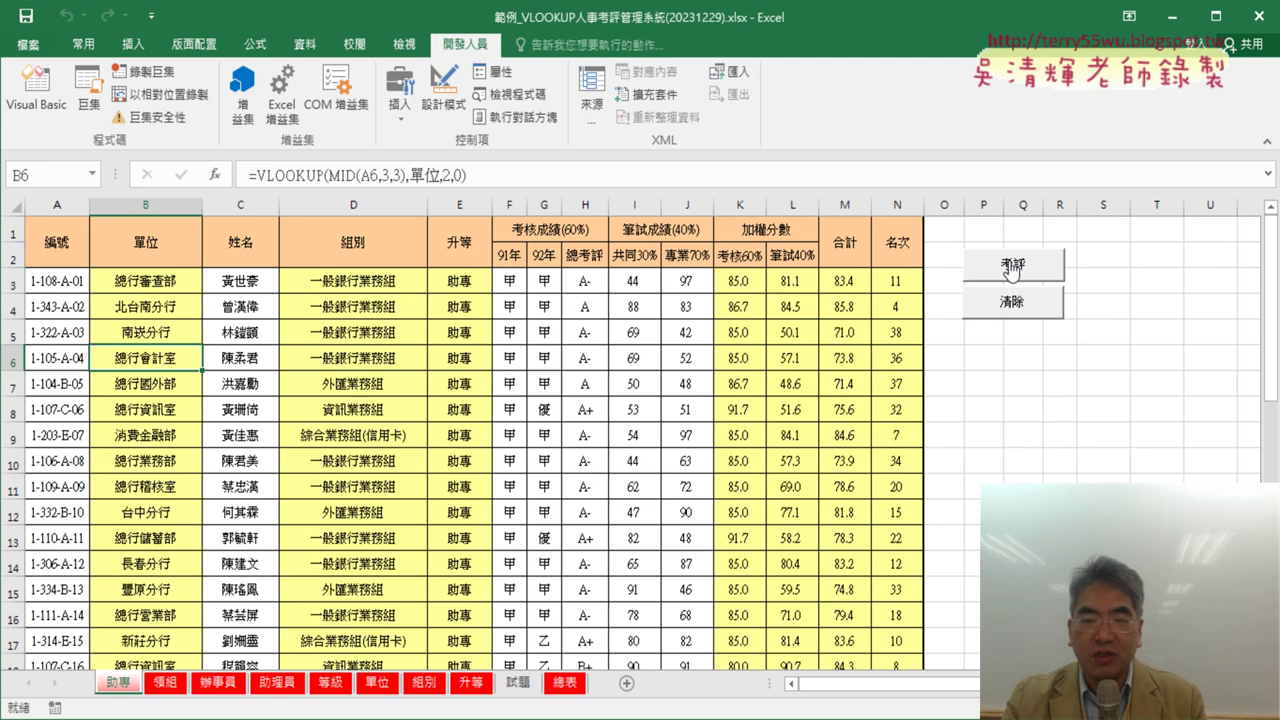
Step: Empty the computed columns with 清除 and refill them with 考評, repeating the cycle twice
left_click(1027, 312)
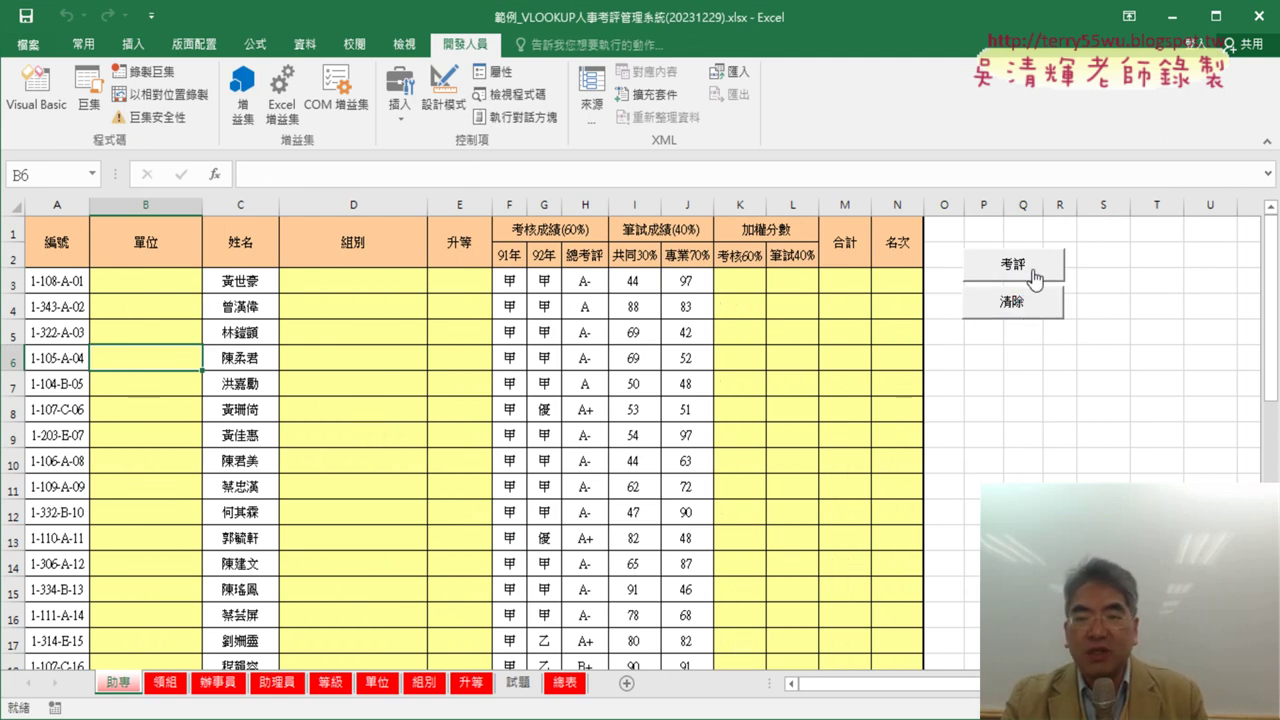
left_click(1035, 276)
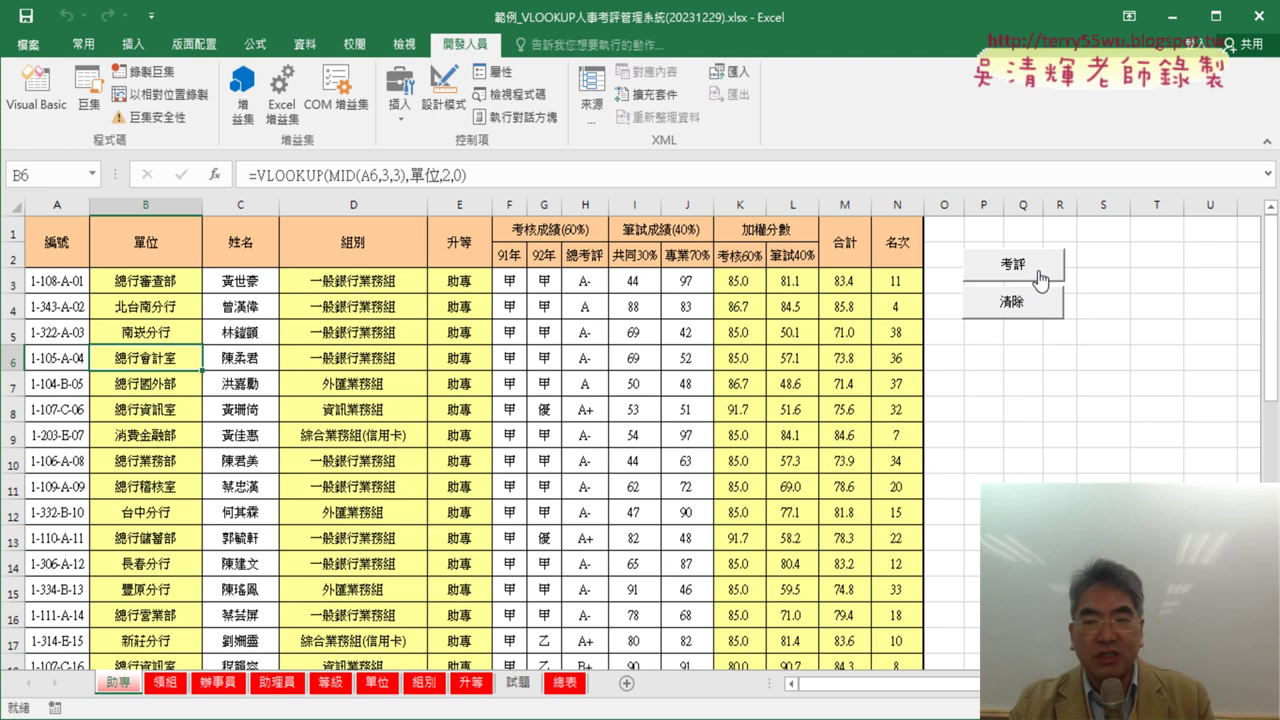
left_click(1012, 305)
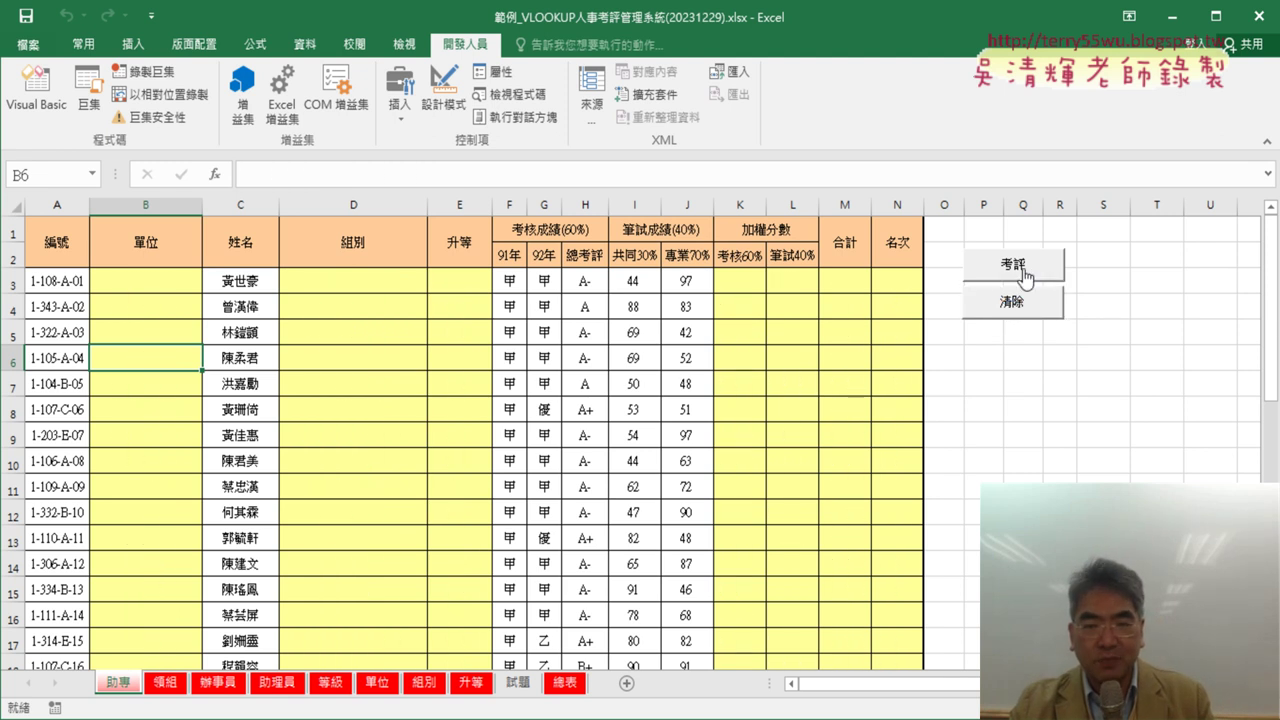
left_click(1024, 270)
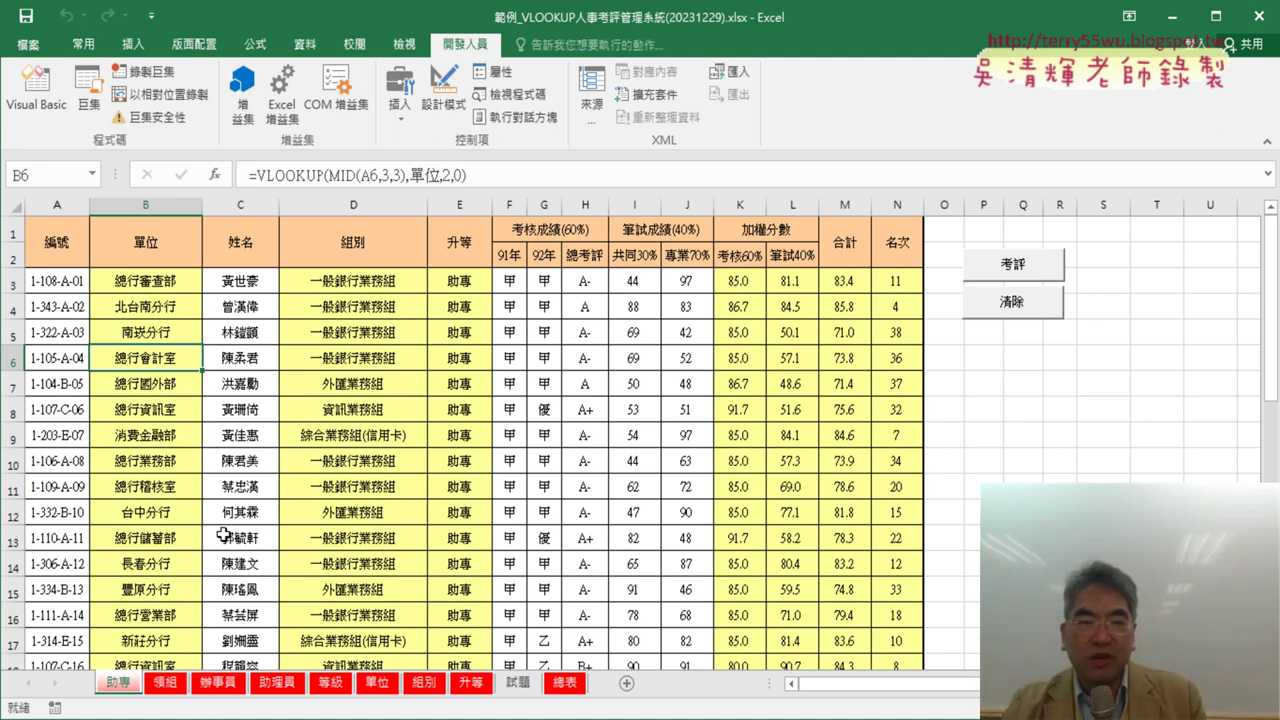
left_click(36, 88)
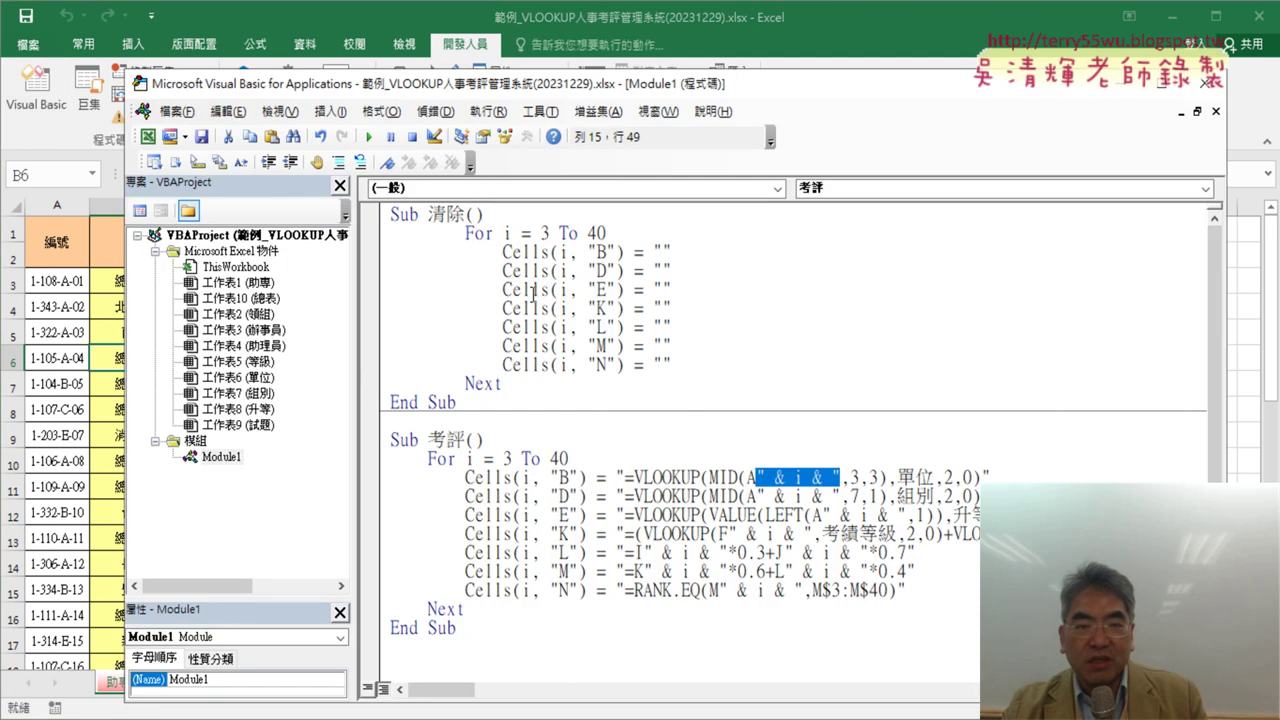
left_click(522, 477)
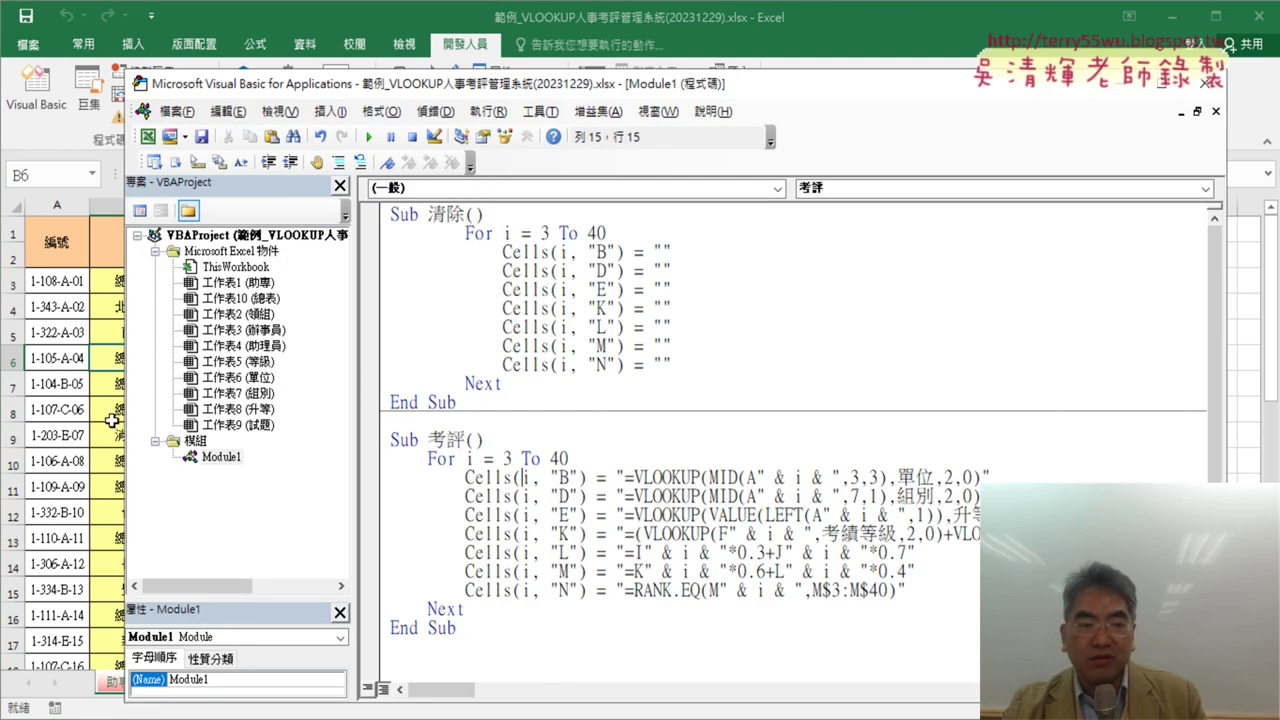
left_click(112, 418)
left_click(168, 688)
left_click(218, 684)
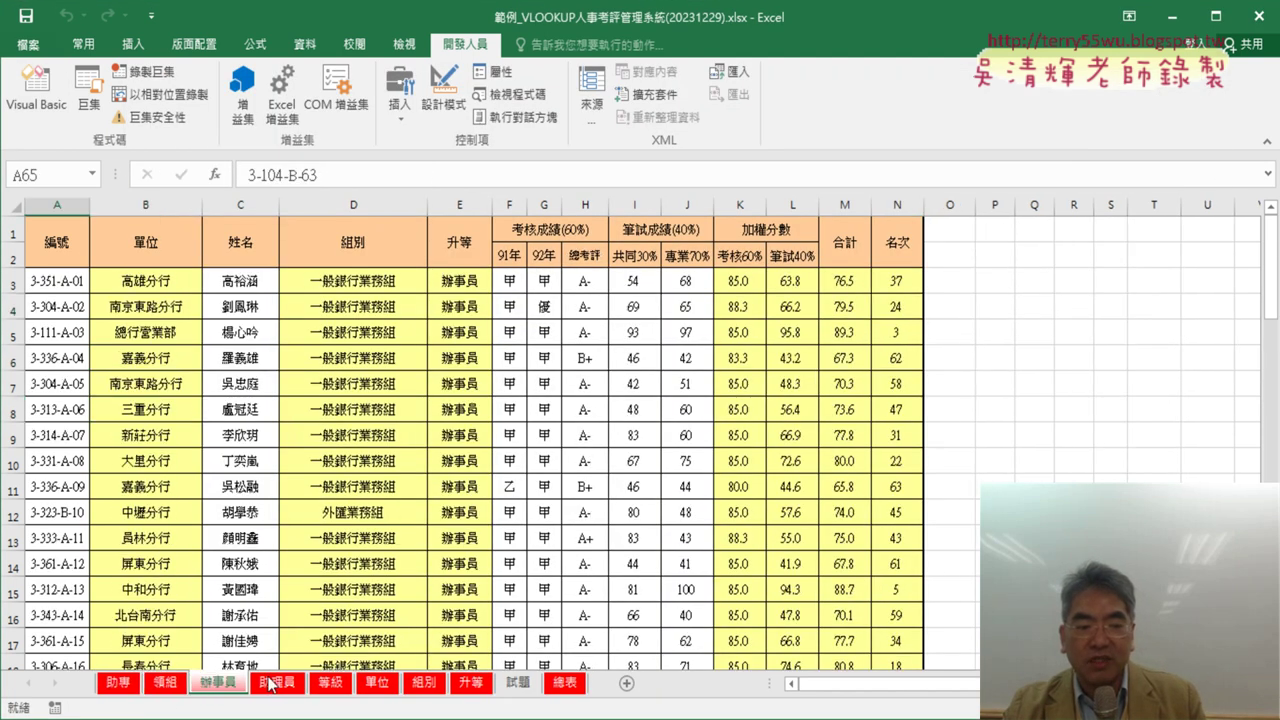
left_click(276, 684)
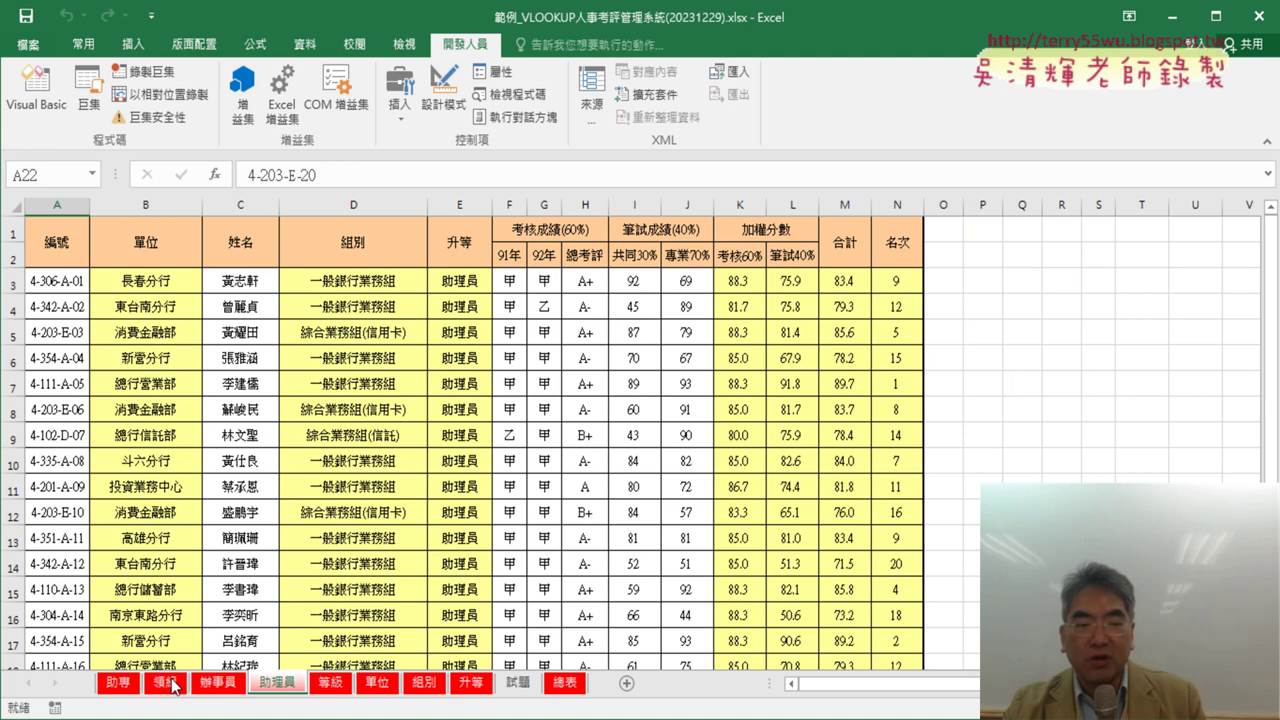
left_click(119, 685)
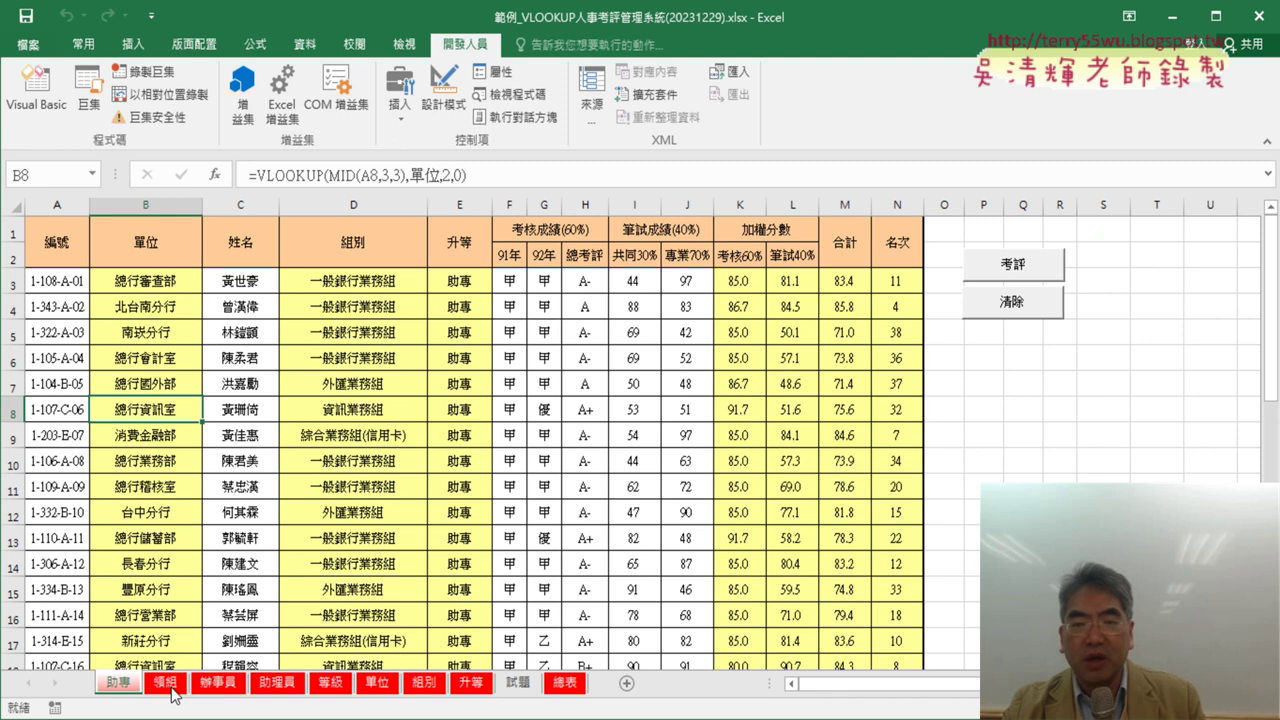
Step: Copy the 考評 and 清除 buttons and paste them at O2 on the 領組 sheet
left_click(1029, 275, "ctrl")
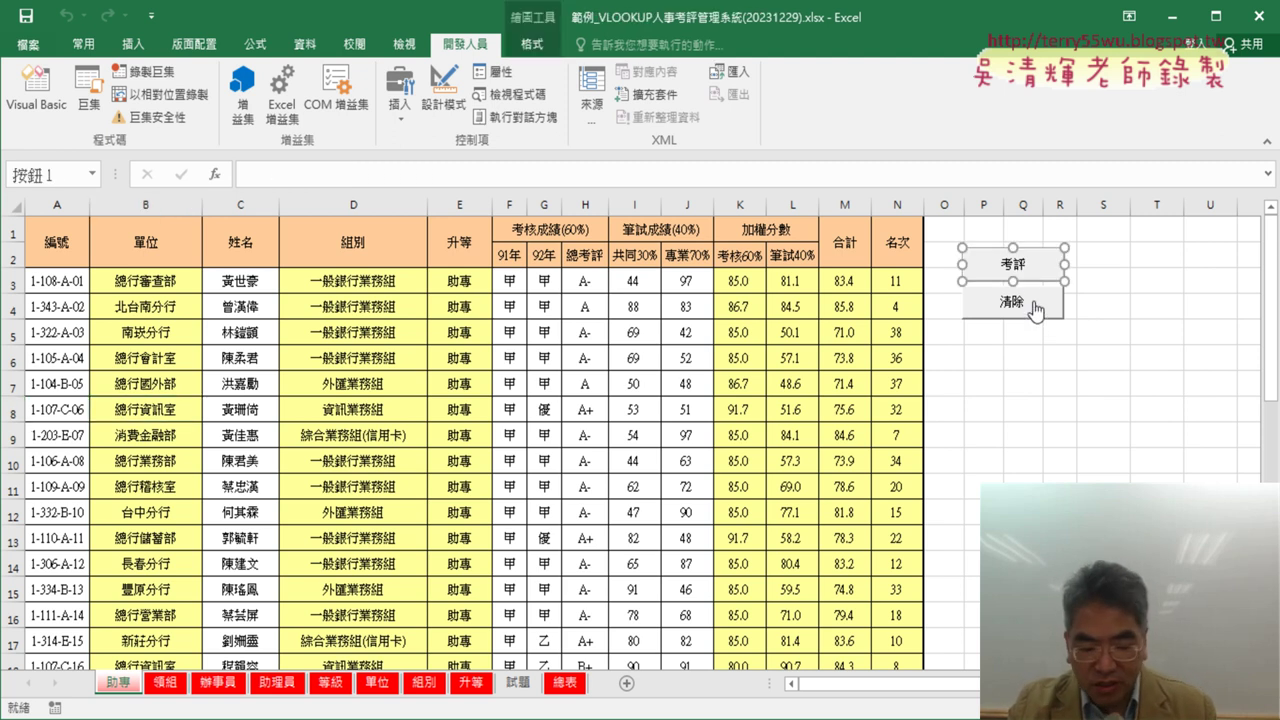
left_click(1034, 302, "ctrl")
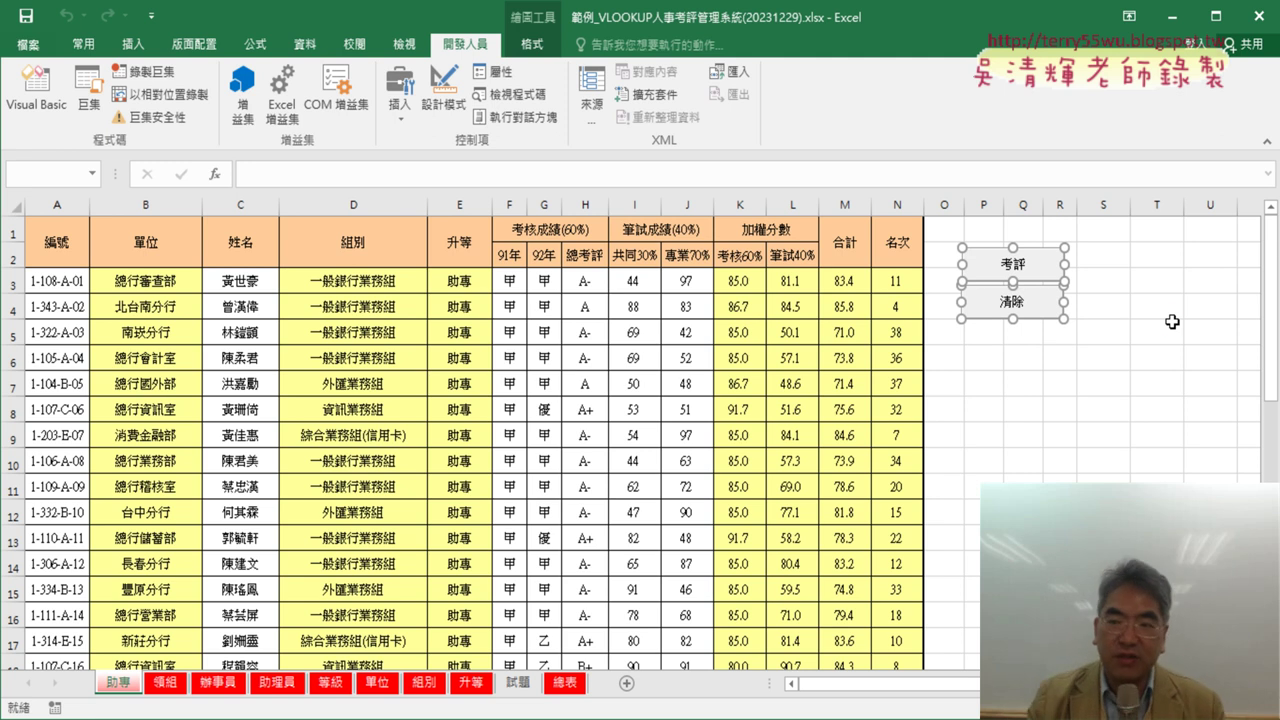
left_click(167, 684)
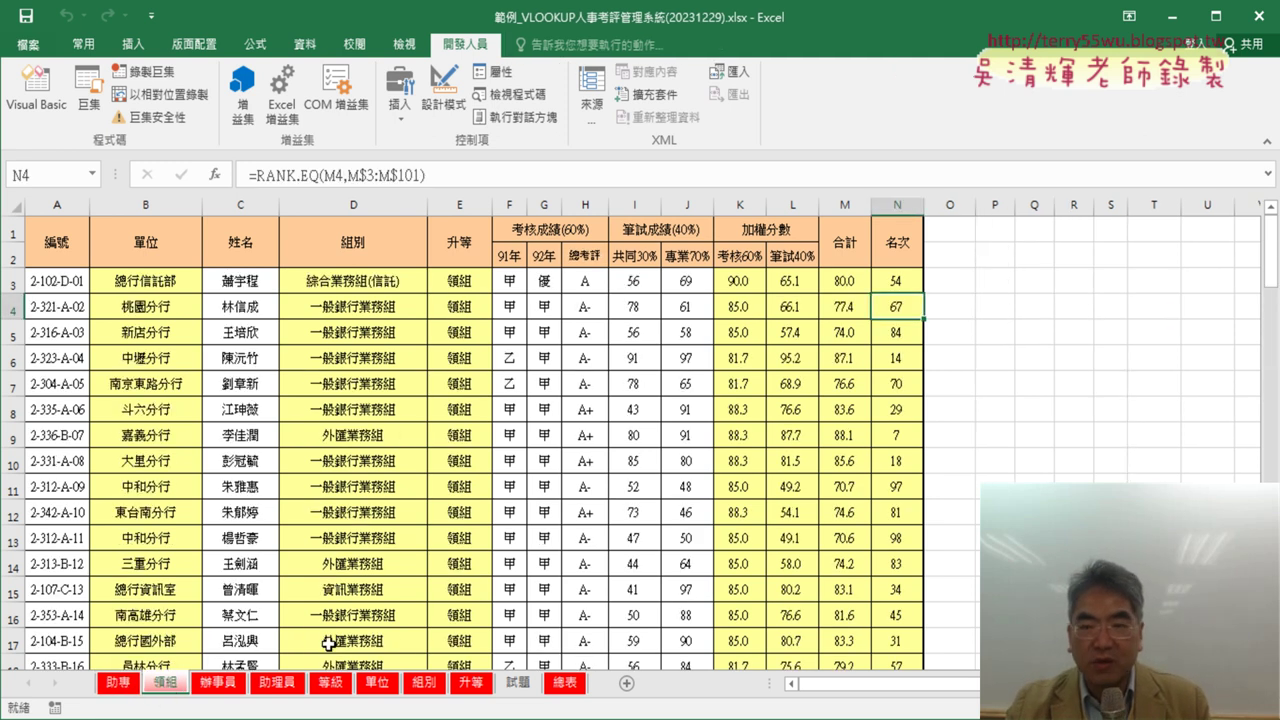
left_click(962, 260)
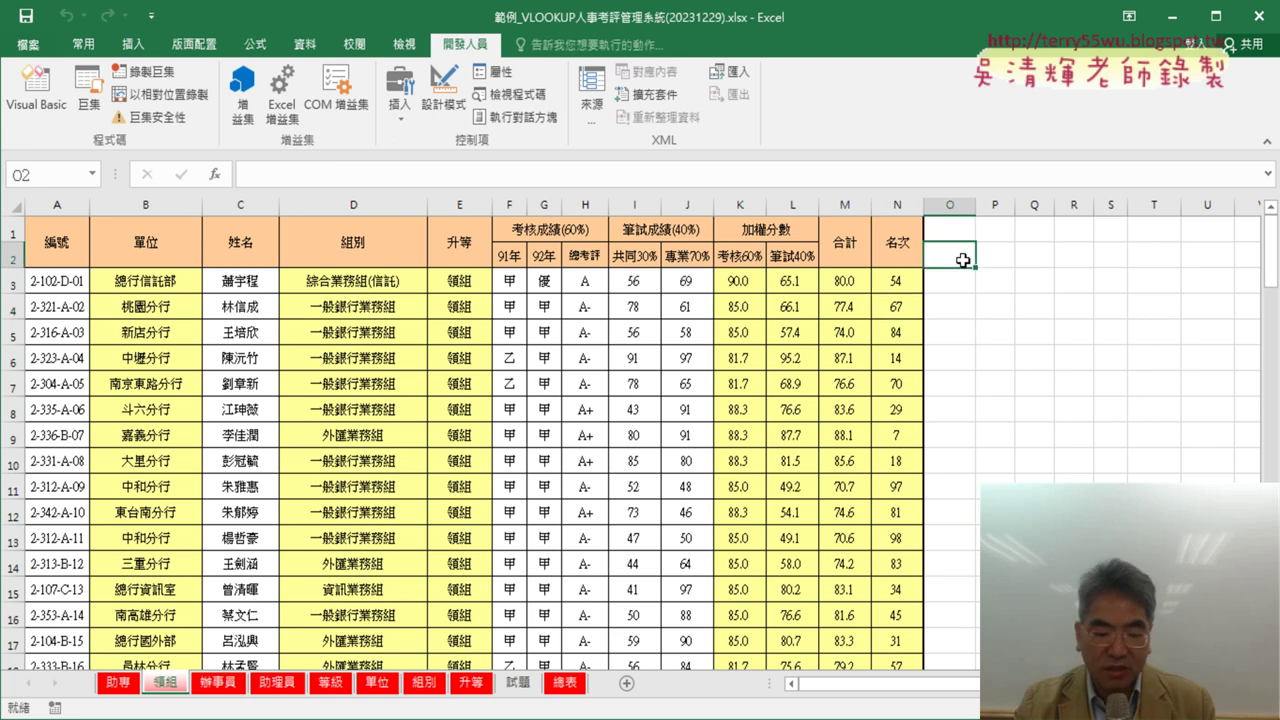
key("ctrl+v")
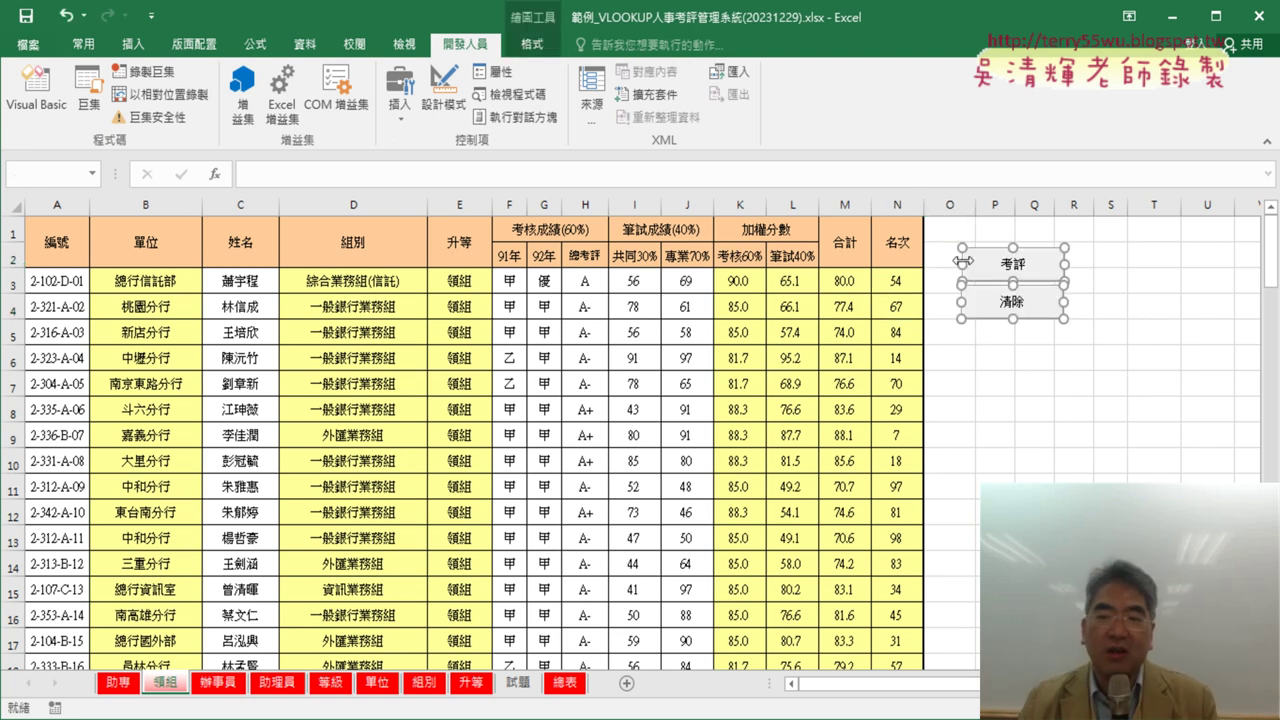
left_click(1068, 408)
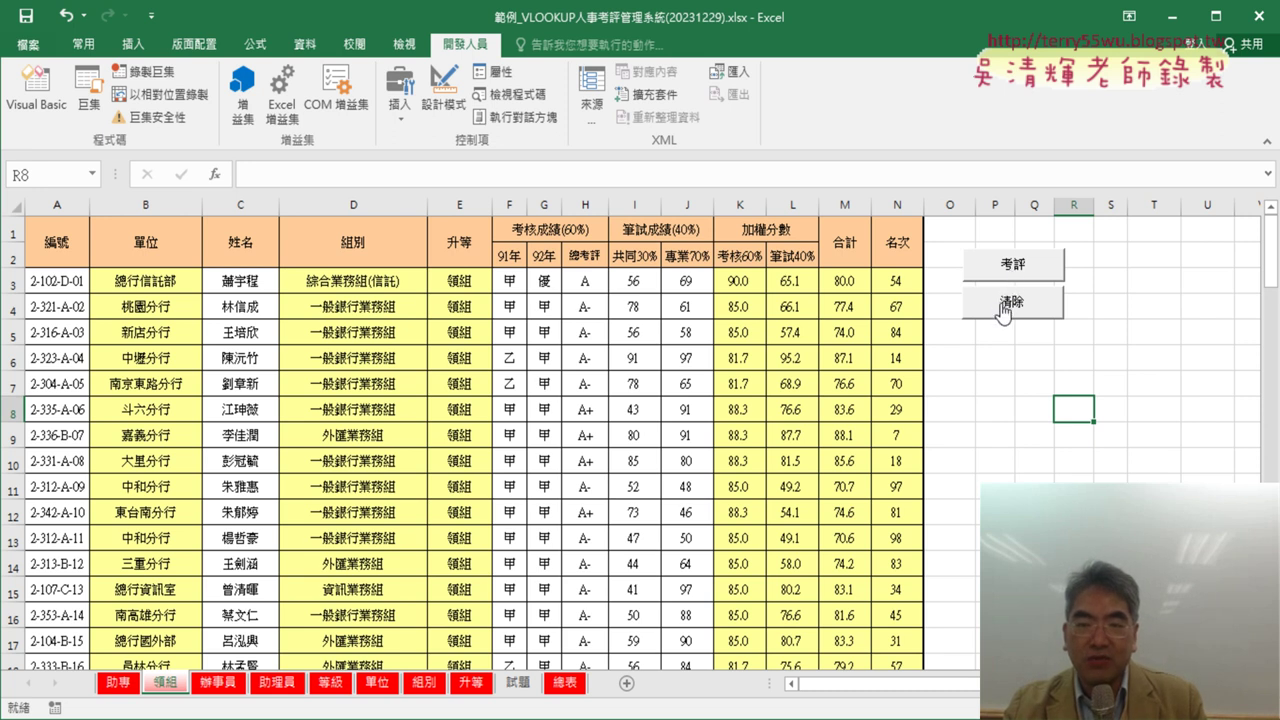
Step: Run 清除 on 領組 and check that clearing stops at row 40
left_click(1001, 310)
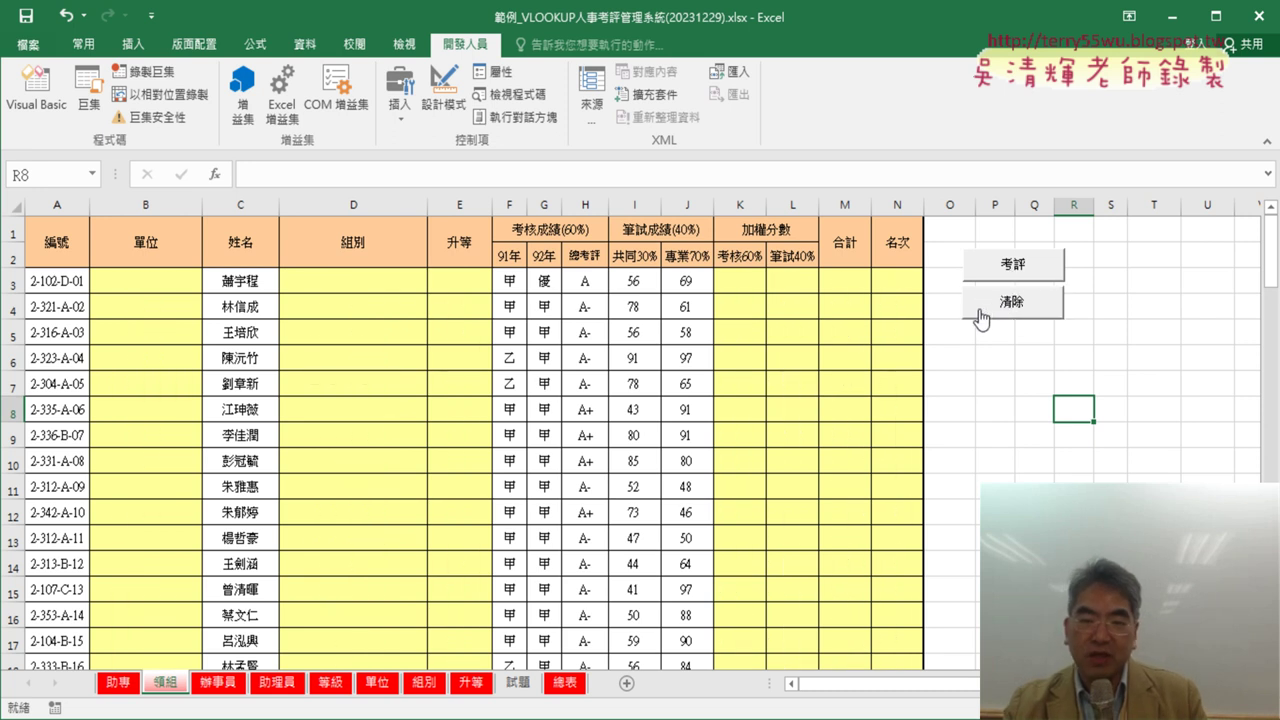
scroll(166, 404, "down", 1)
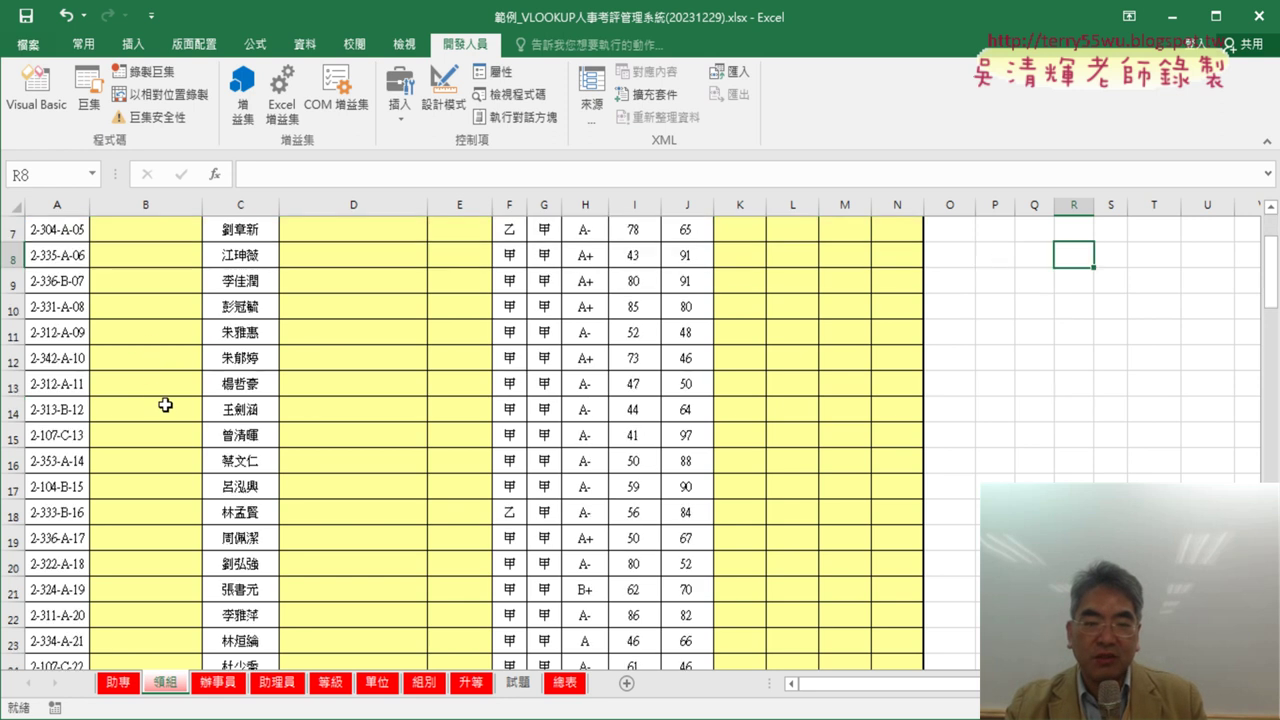
scroll(166, 404, "down", 4)
scroll(166, 404, "down", 2)
scroll(166, 400, "down", 2)
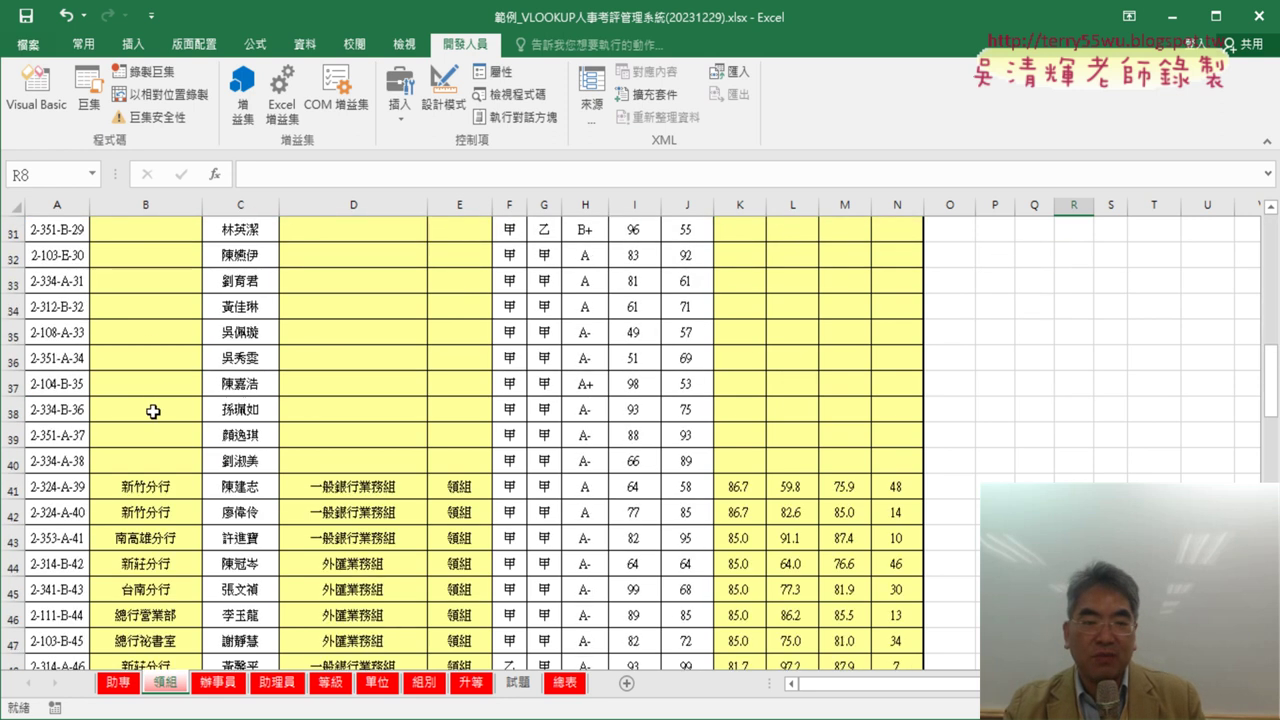
left_click(7, 457)
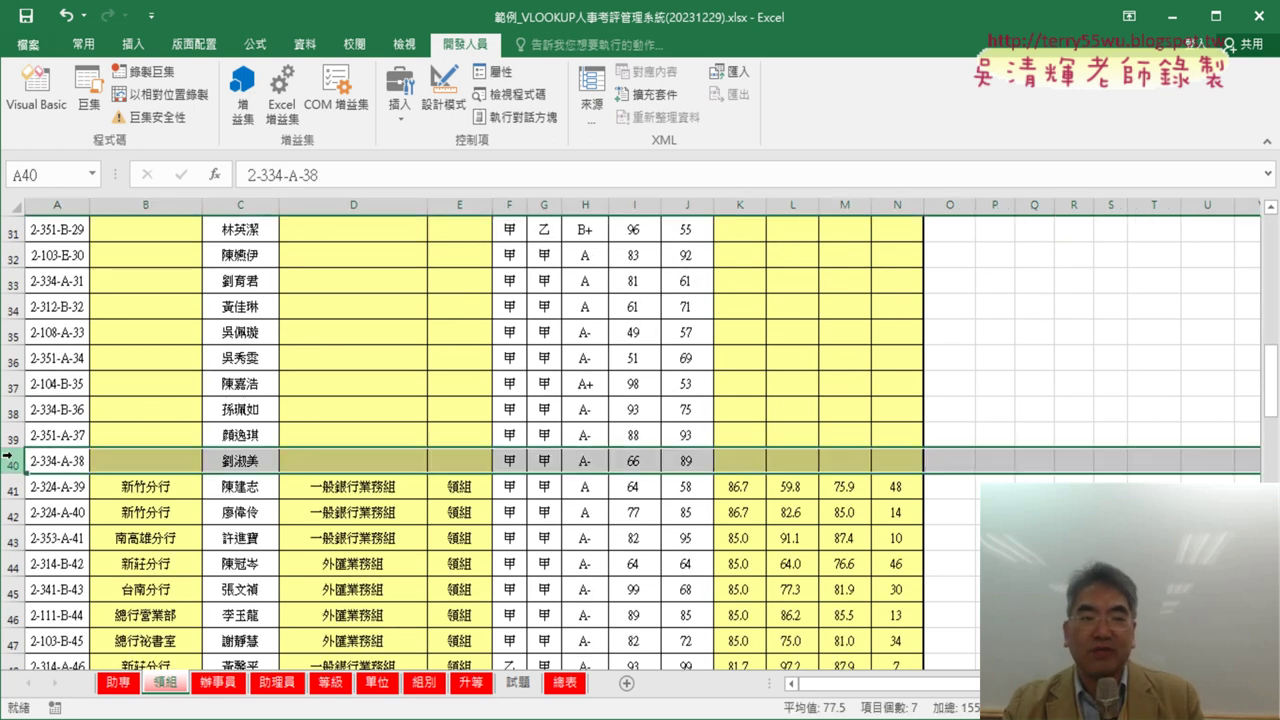
Step: In the VBA editor, highlight the fixed 40 in 清除's For i = 3 To 40 loop
left_click(37, 88)
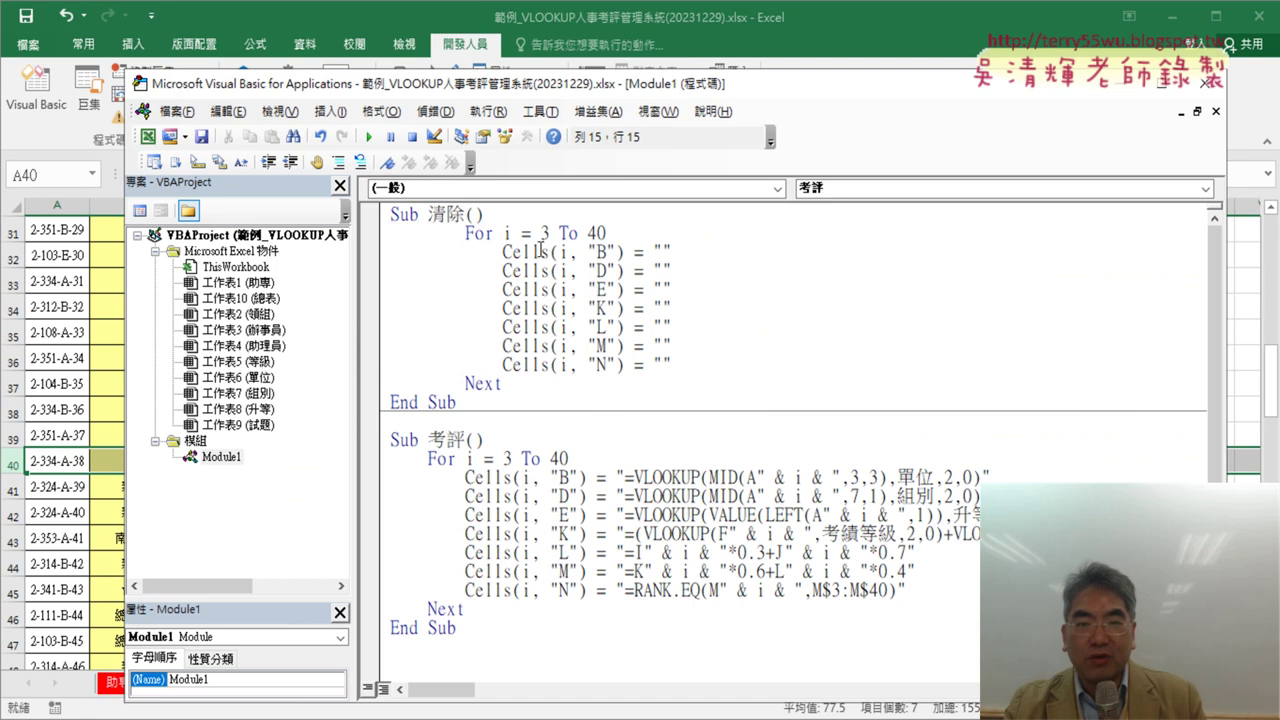
left_click_drag(589, 234, 607, 233)
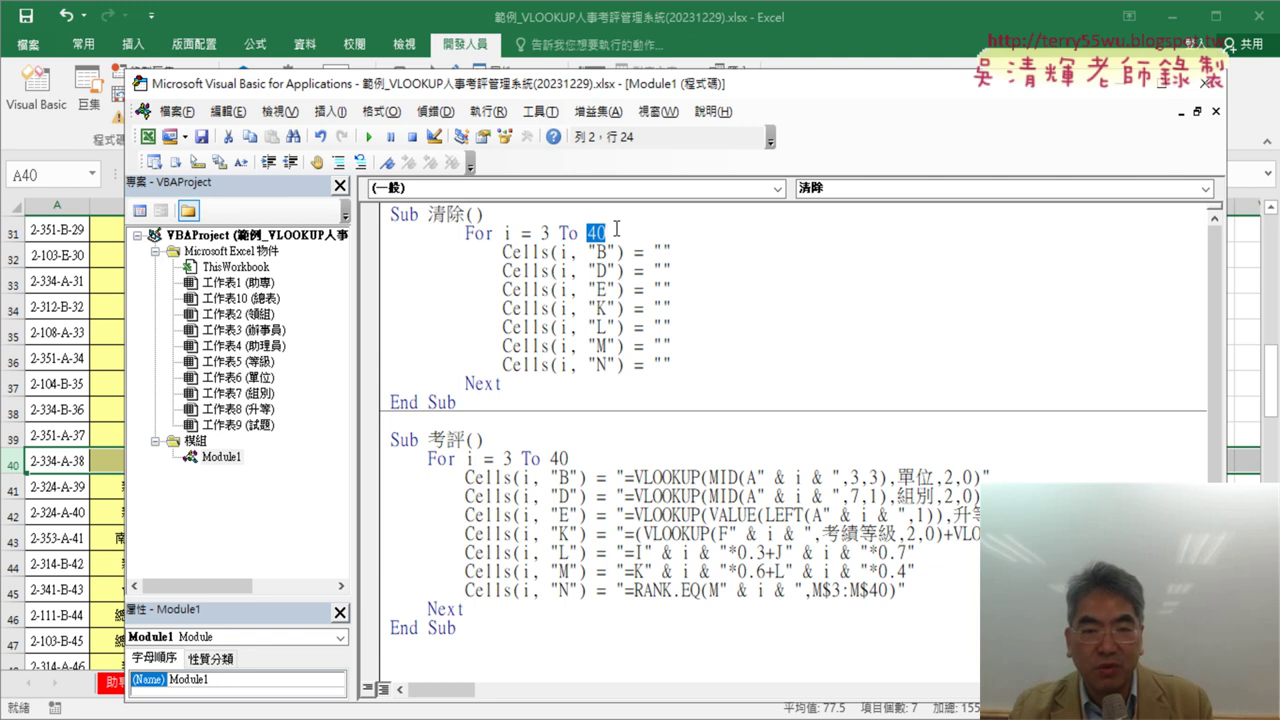
Step: On the 領組 sheet, jump from A3 with Ctrl+Down to confirm the data ends at row 101
left_click(65, 388)
scroll(100, 430, "up", 6)
scroll(105, 440, "up", 4)
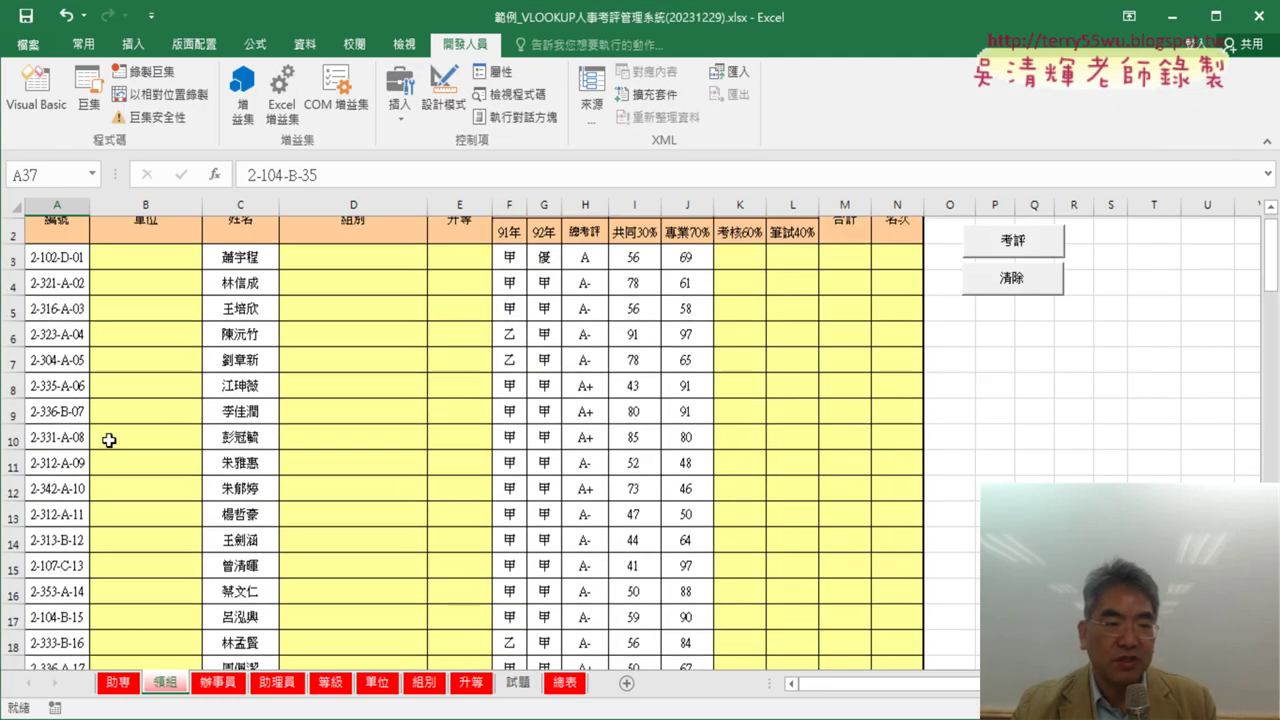
left_click(64, 279)
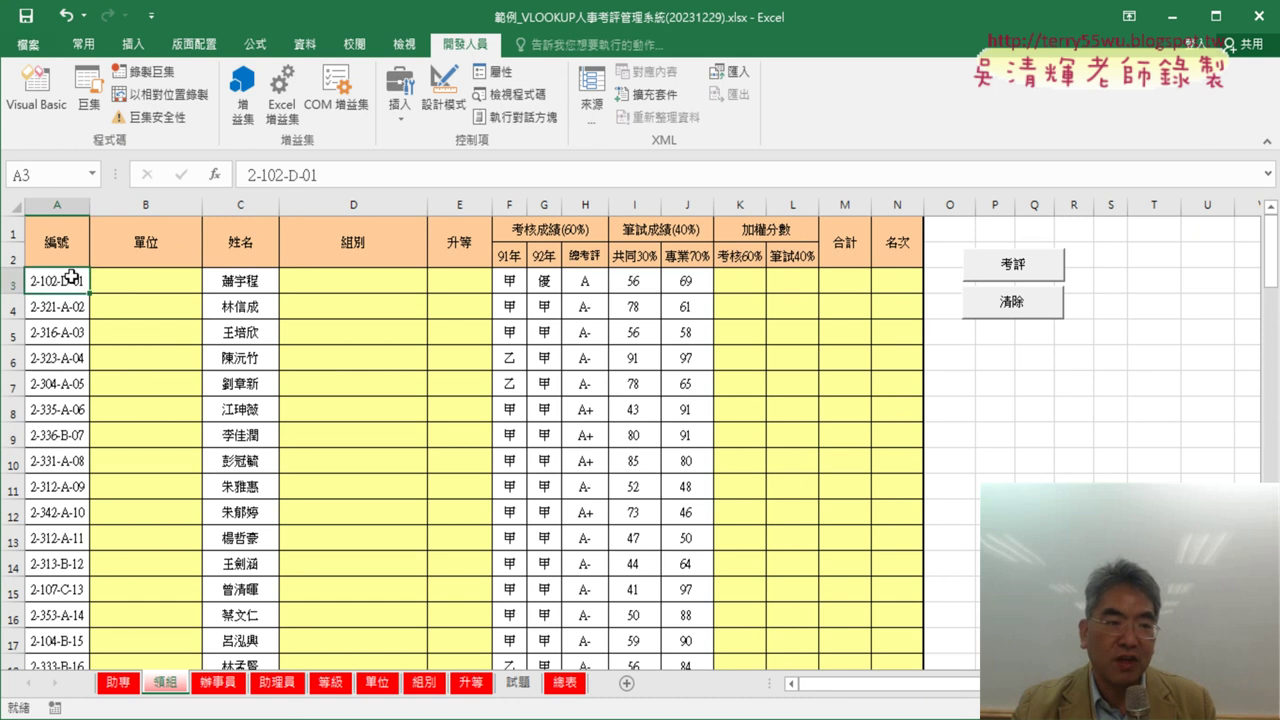
left_click(62, 230)
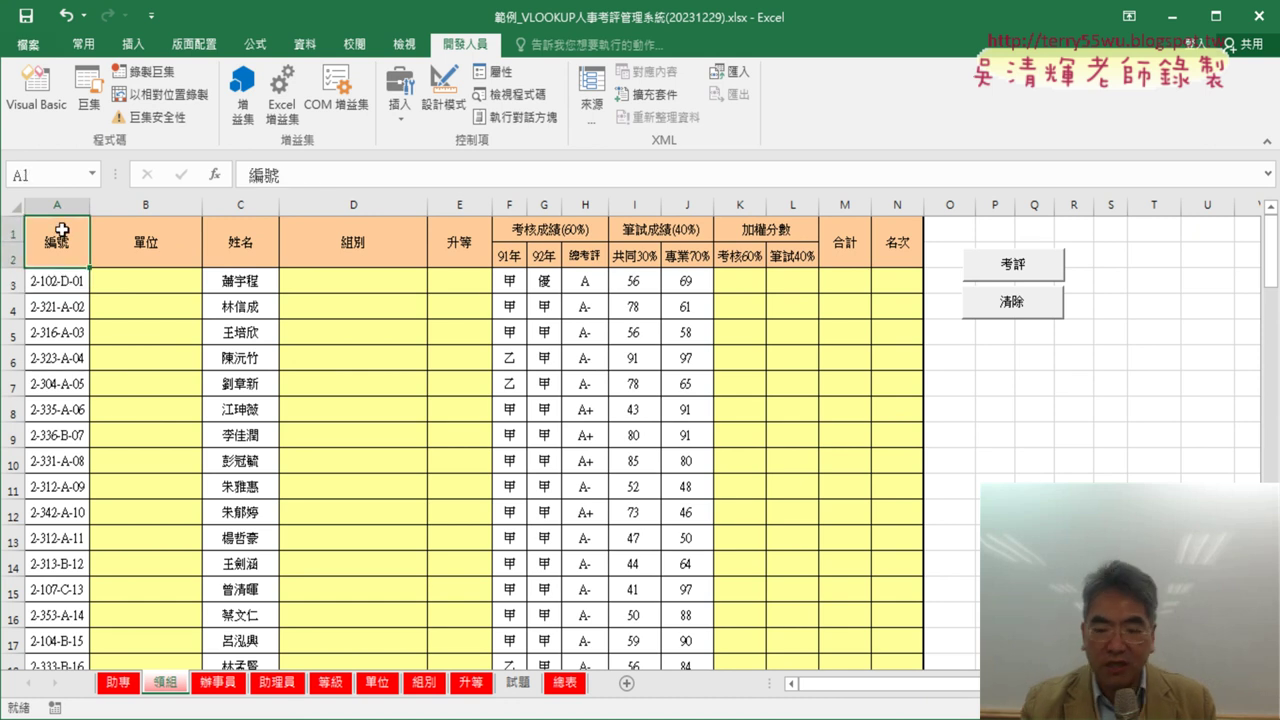
key("Down")
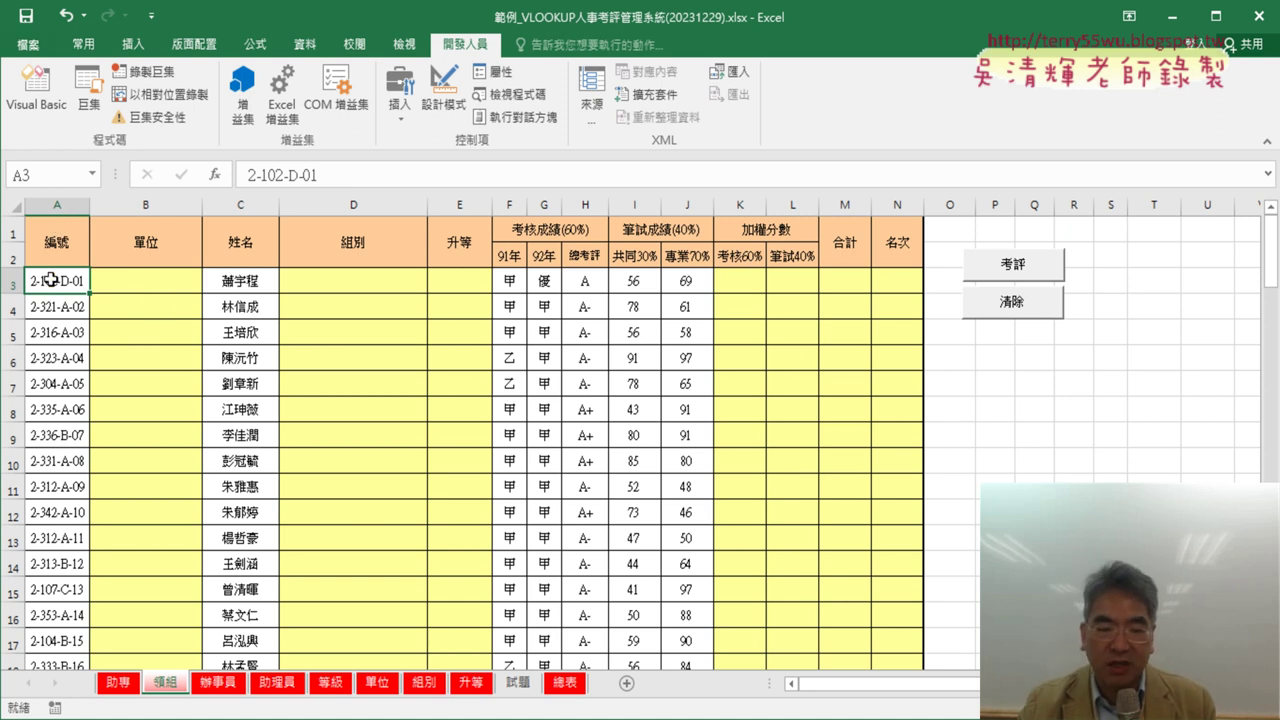
key("ctrl+Down")
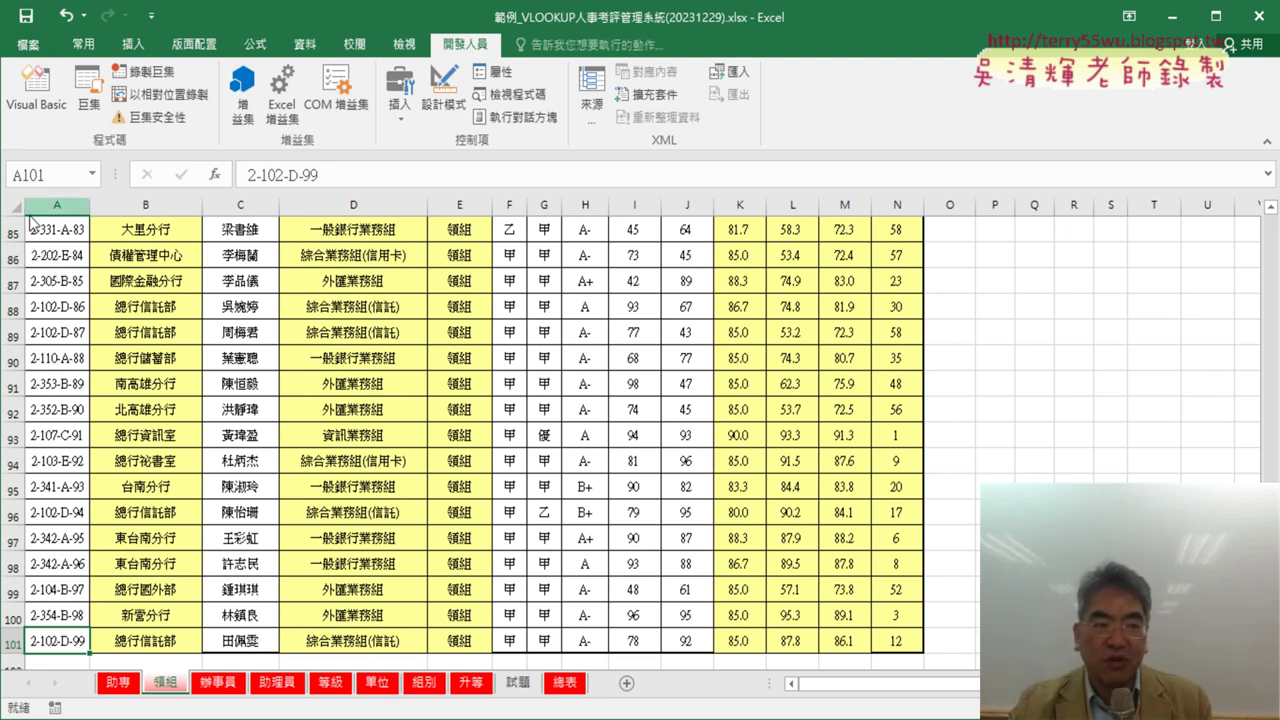
left_click(38, 108)
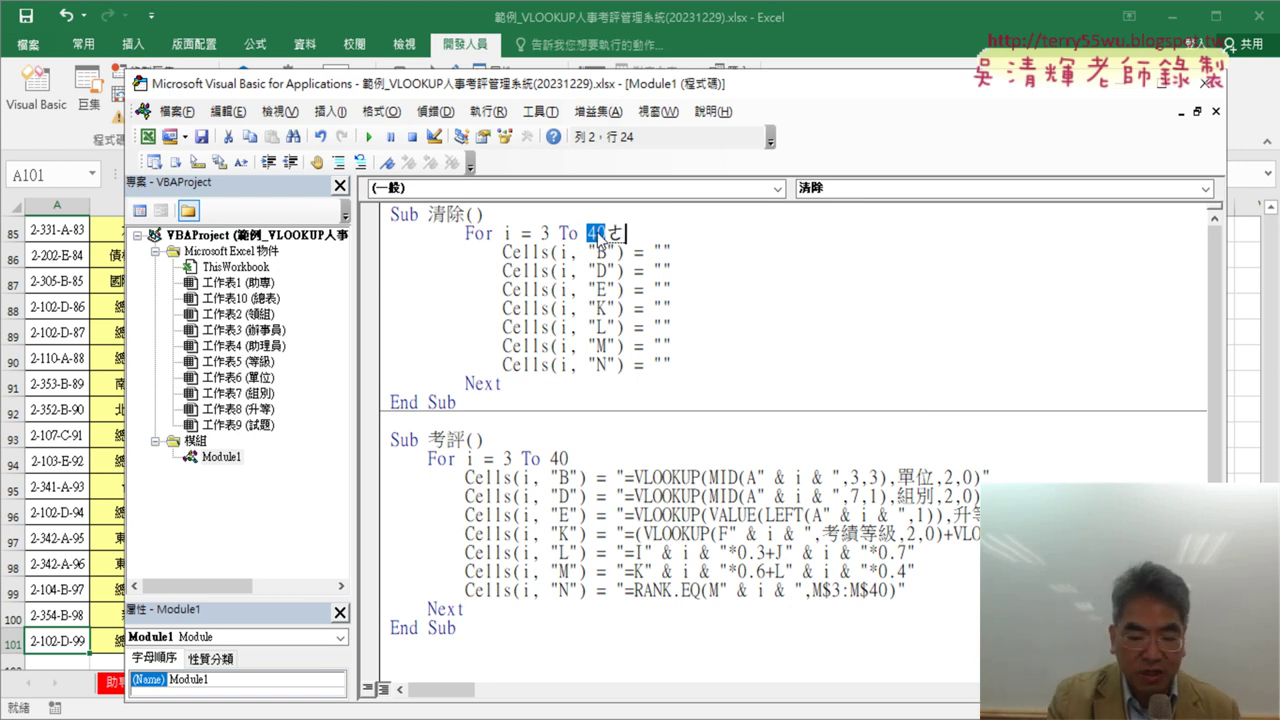
Step: Replace 清除's loop limit 40 by typing Range("A3").End( with IntelliSense help
type("ran")
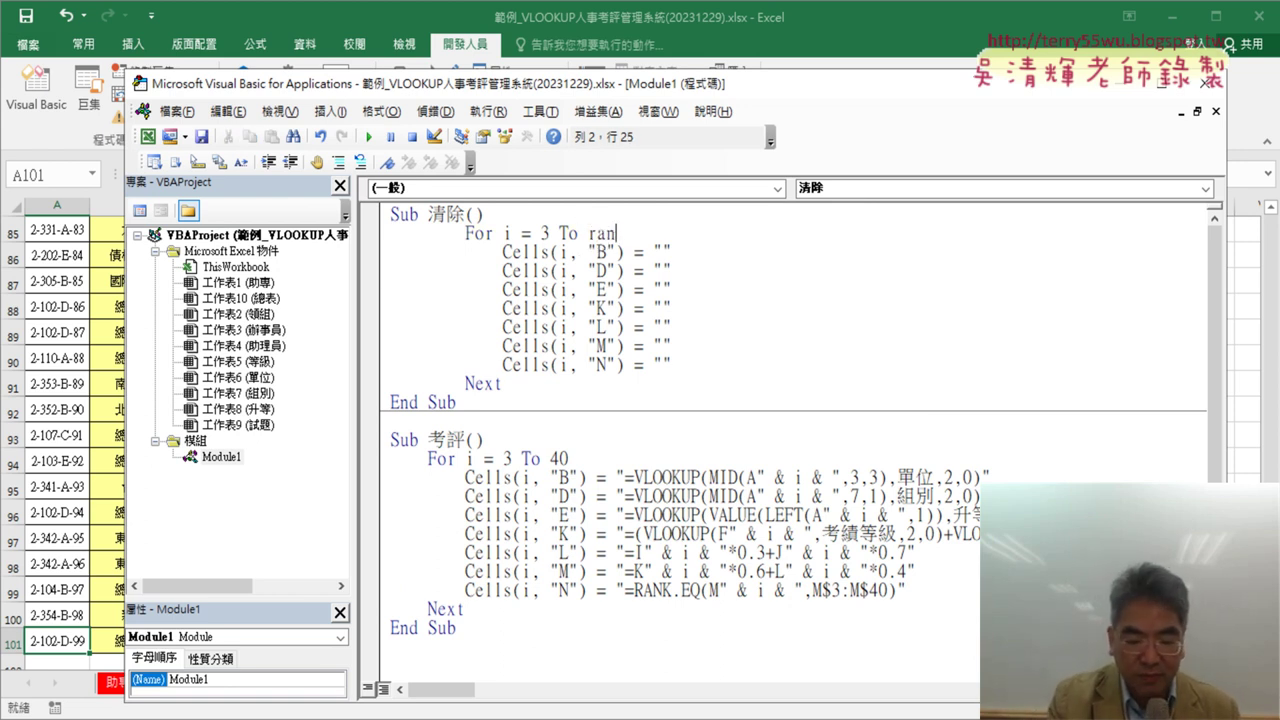
type("ge(")
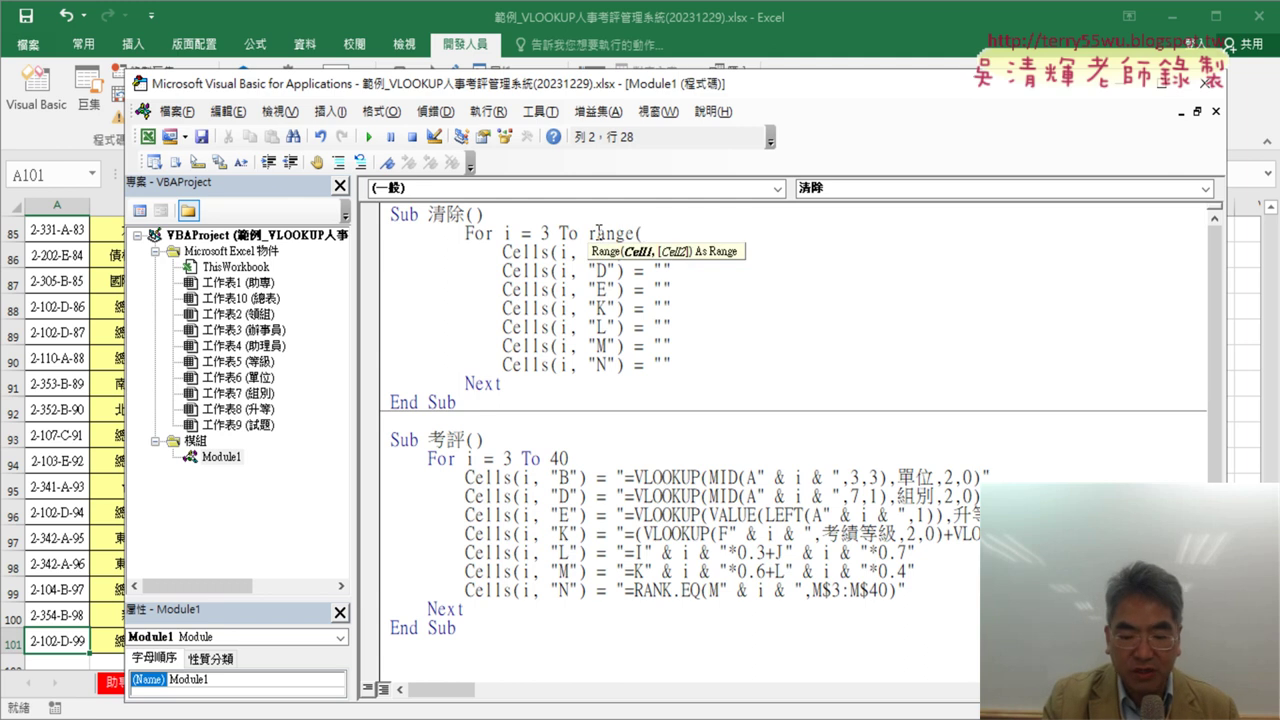
type("\"A3\"")
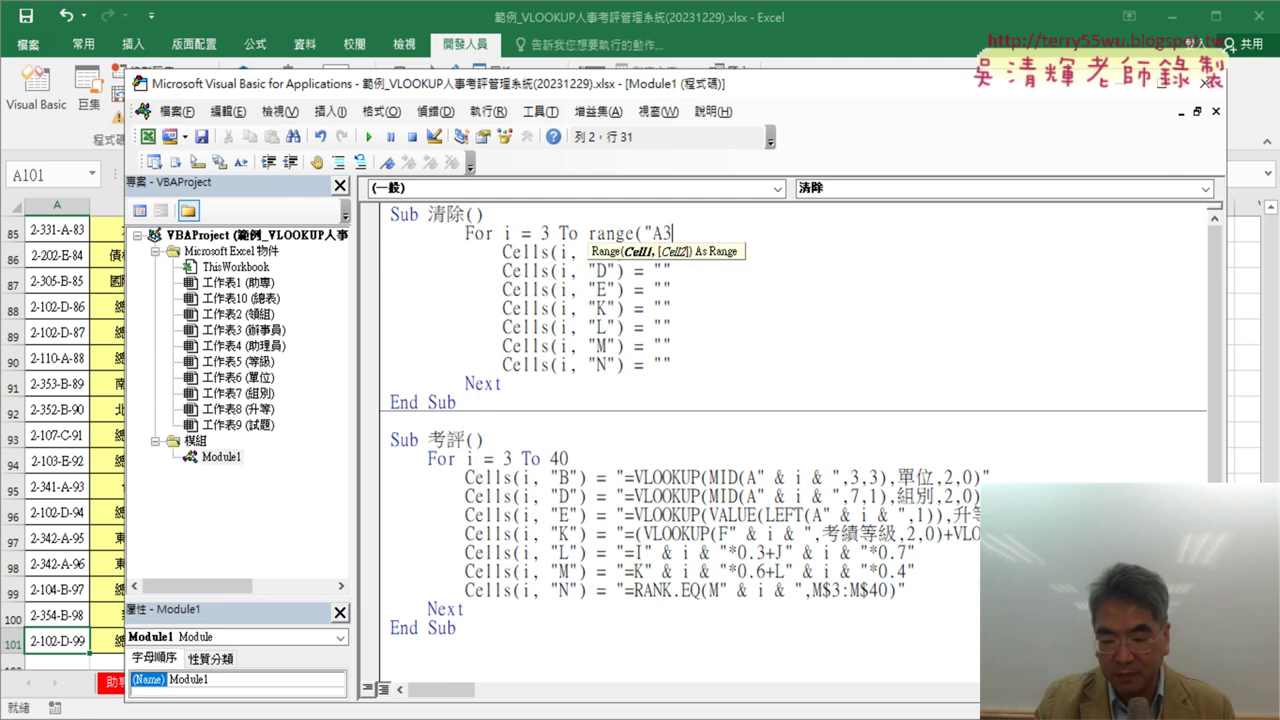
type(")")
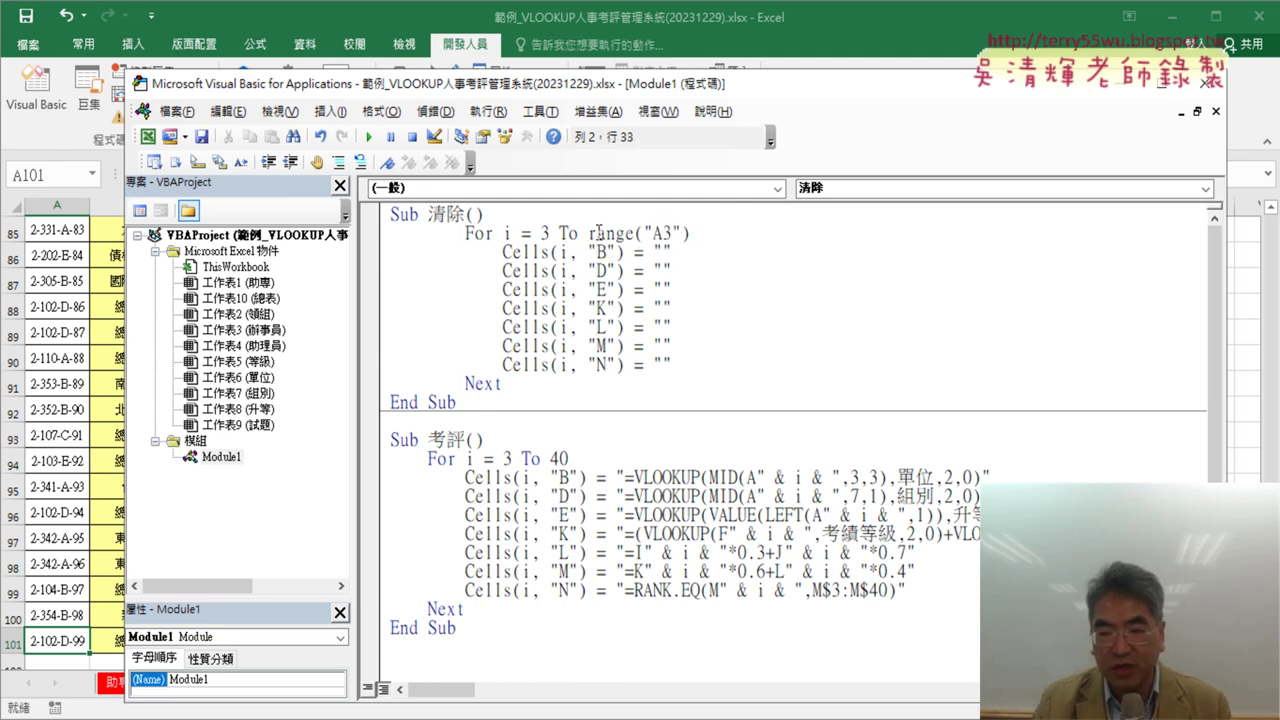
type(".E")
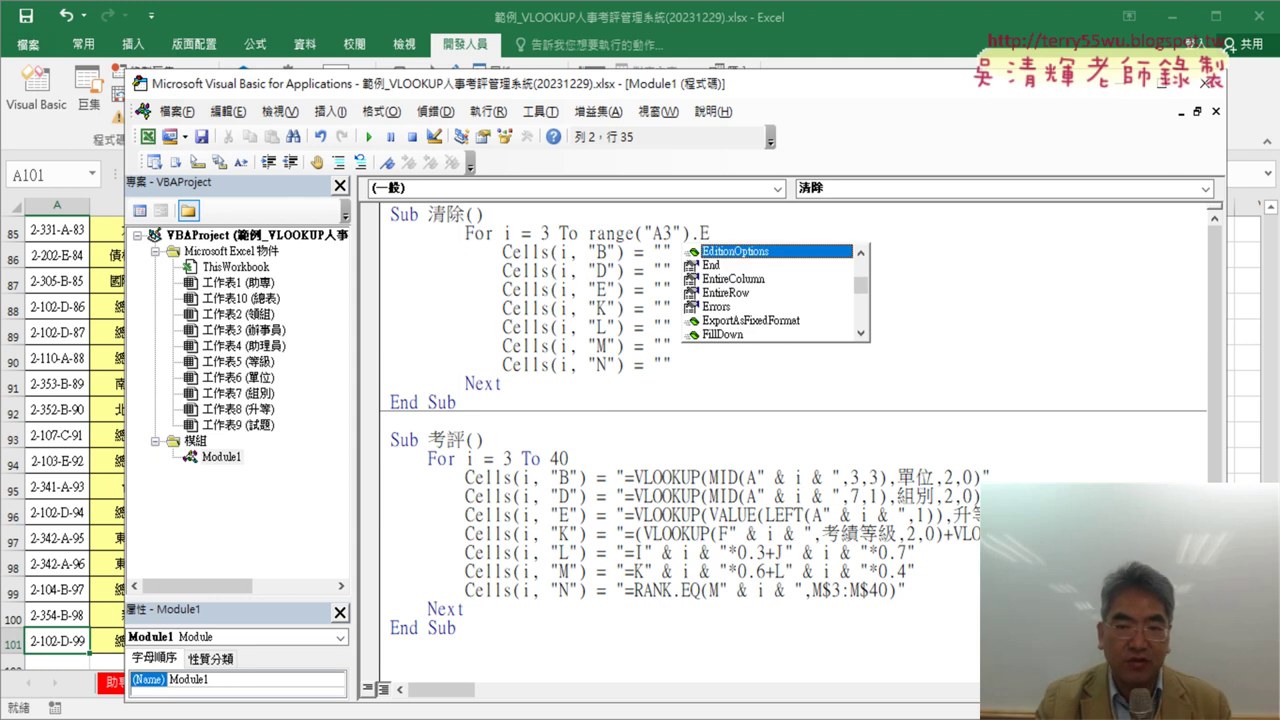
key("Down")
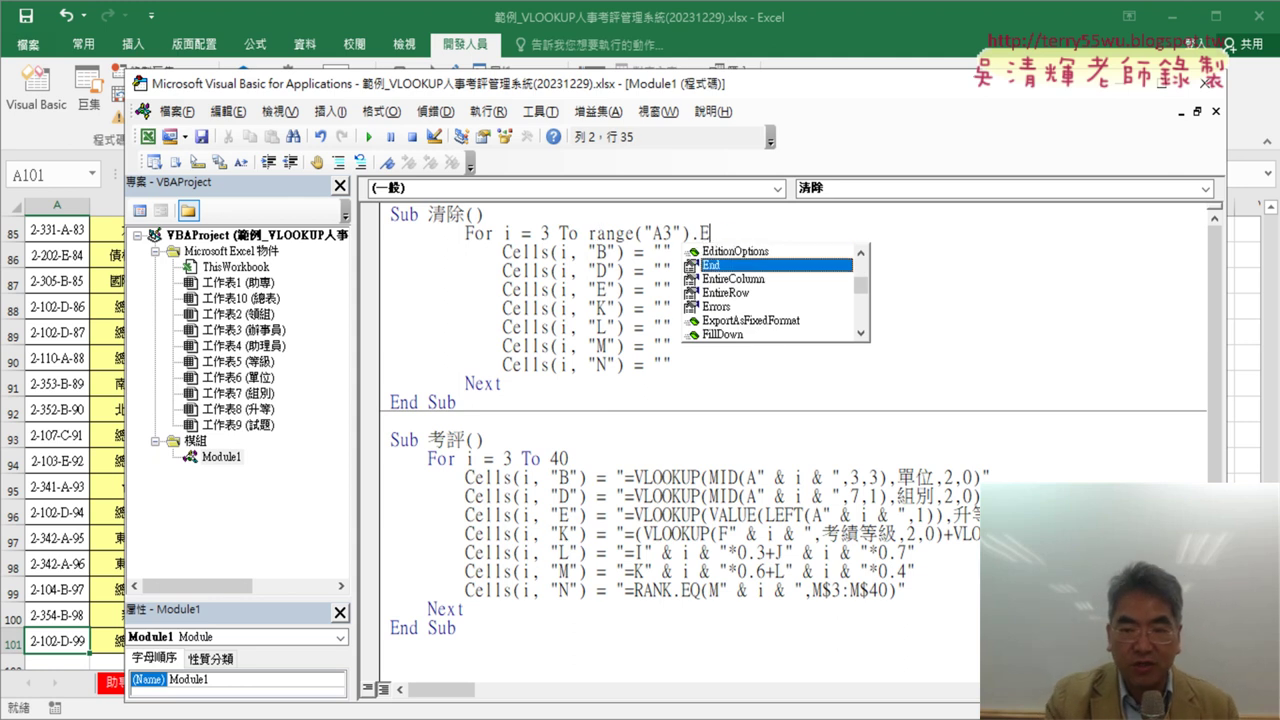
key("space")
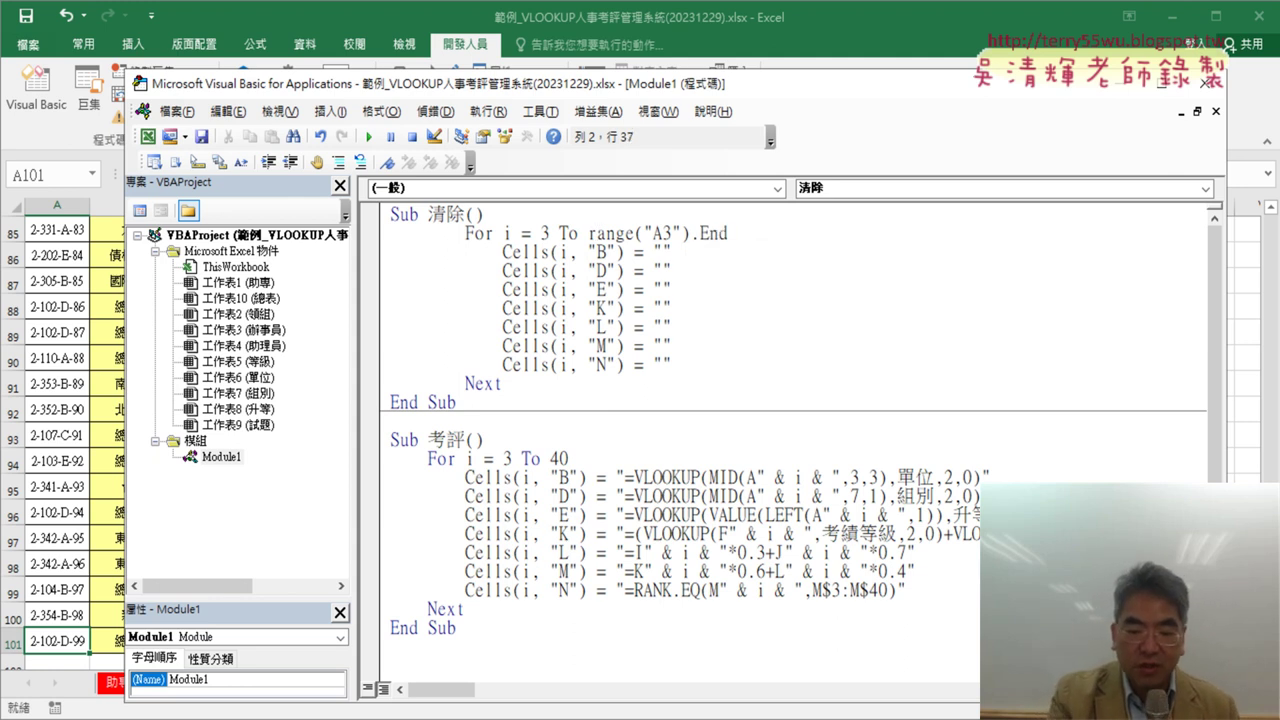
type("(")
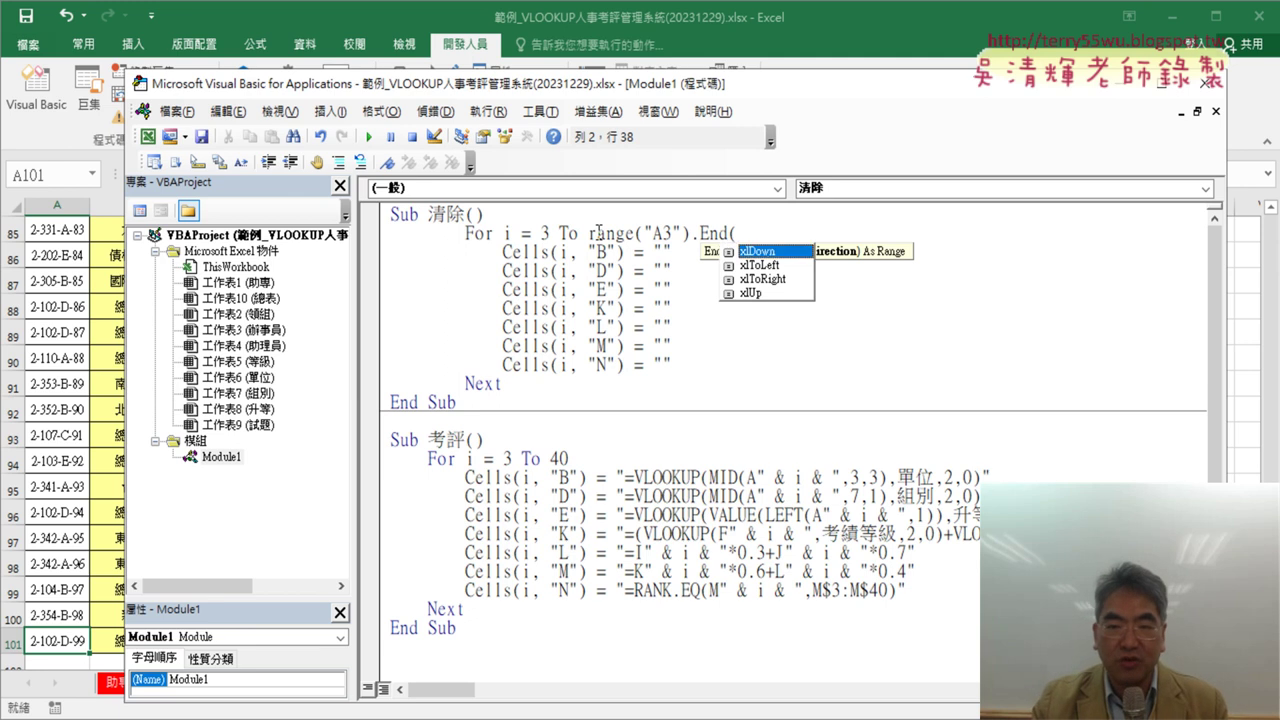
Step: Complete the loop end as Range("A3").End(xlDown).Row, choosing xlDown from the suggestions
key("Down")
key("Down")
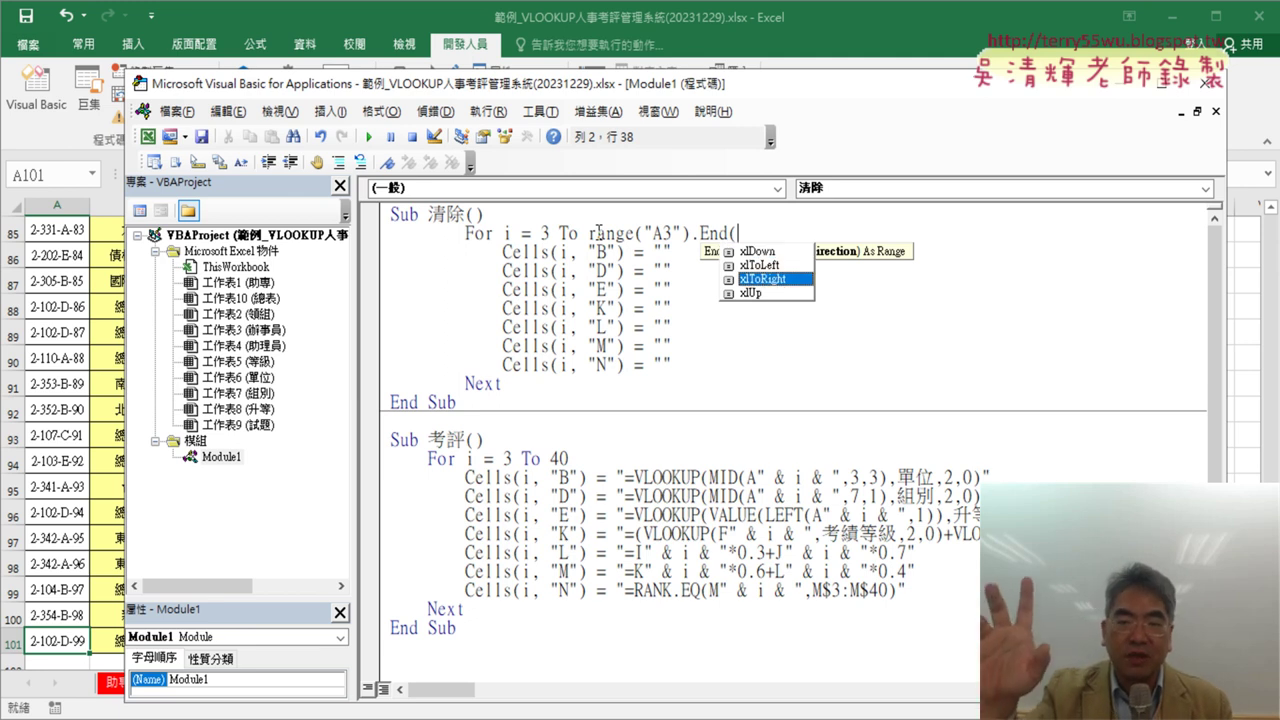
key("Up")
key("Up")
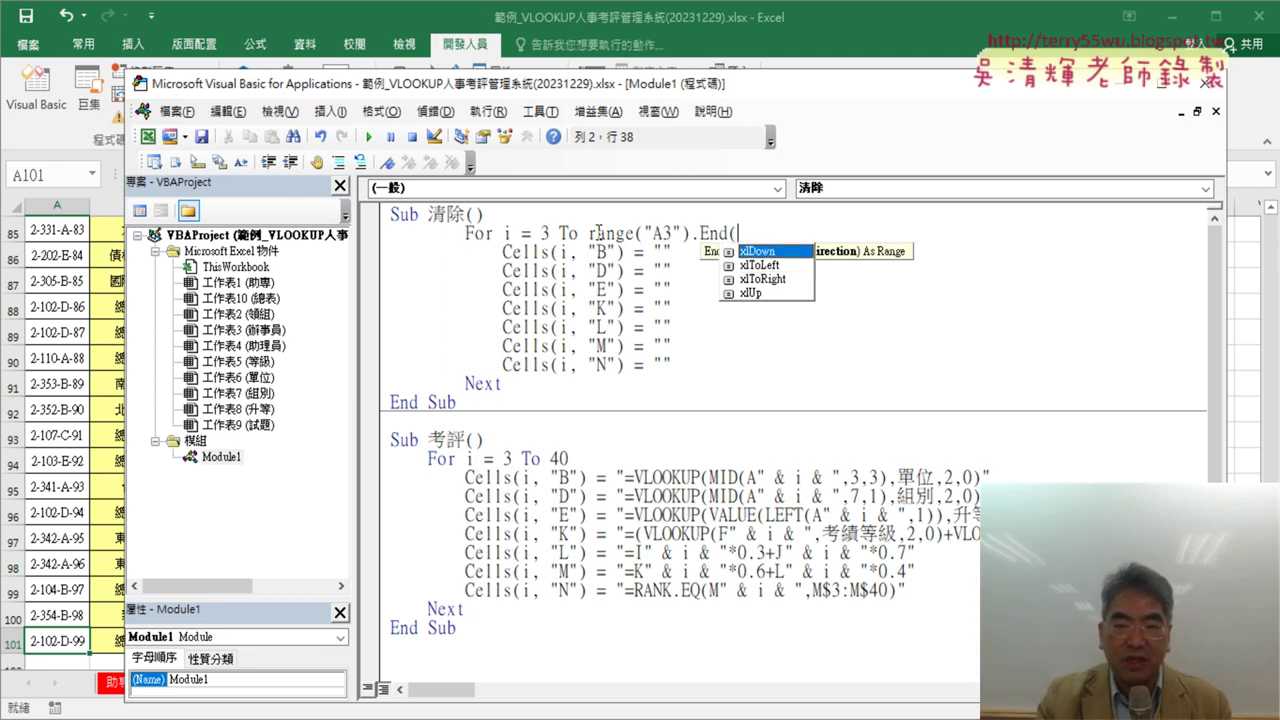
key("Down")
key("Down")
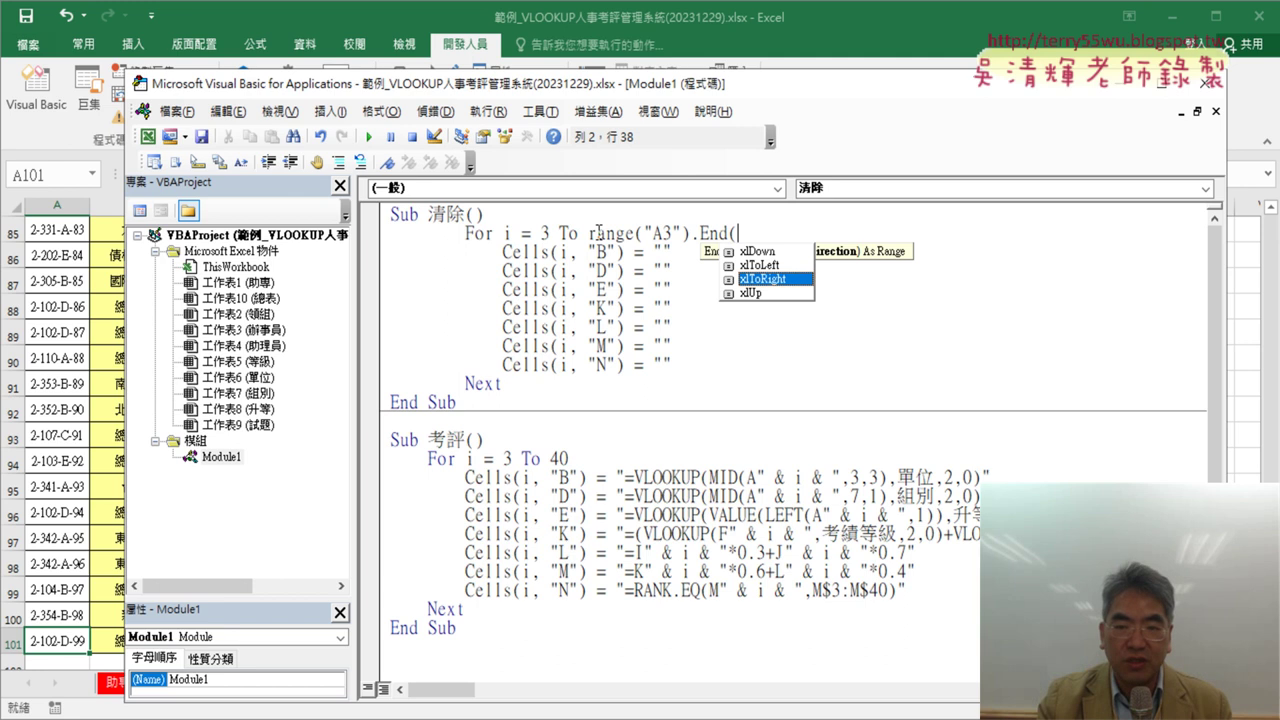
key("Down")
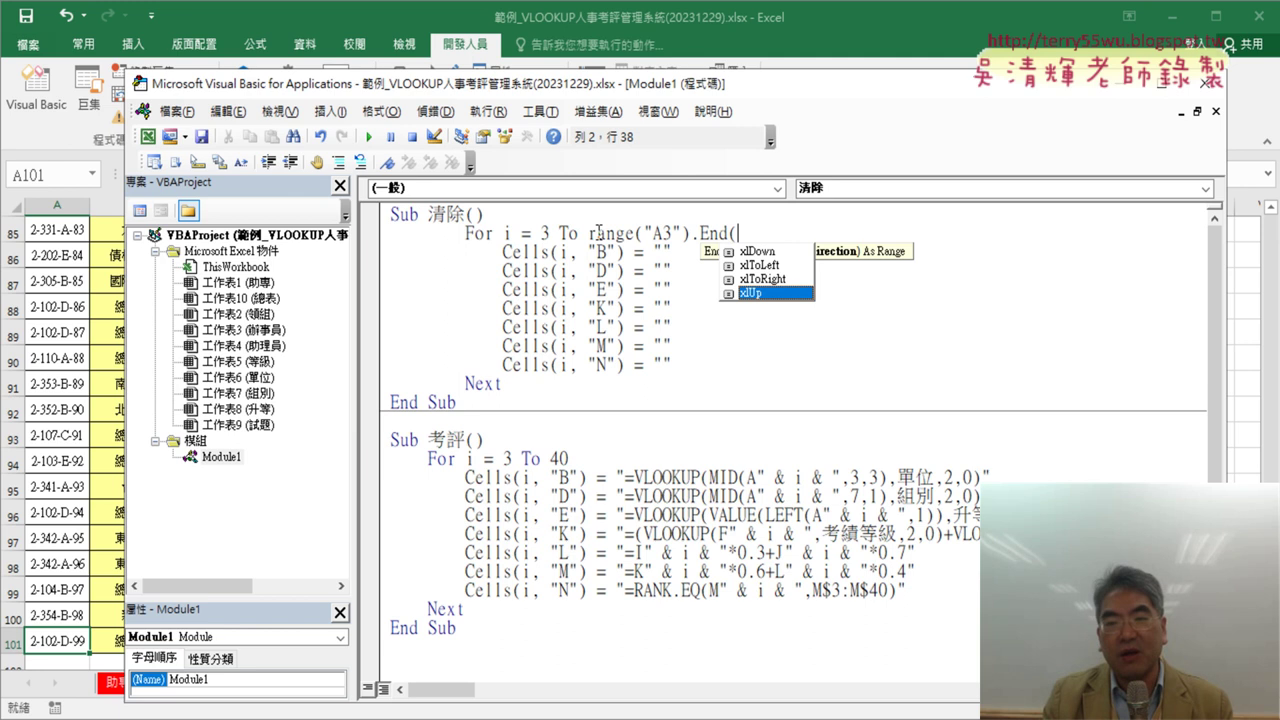
key("Up")
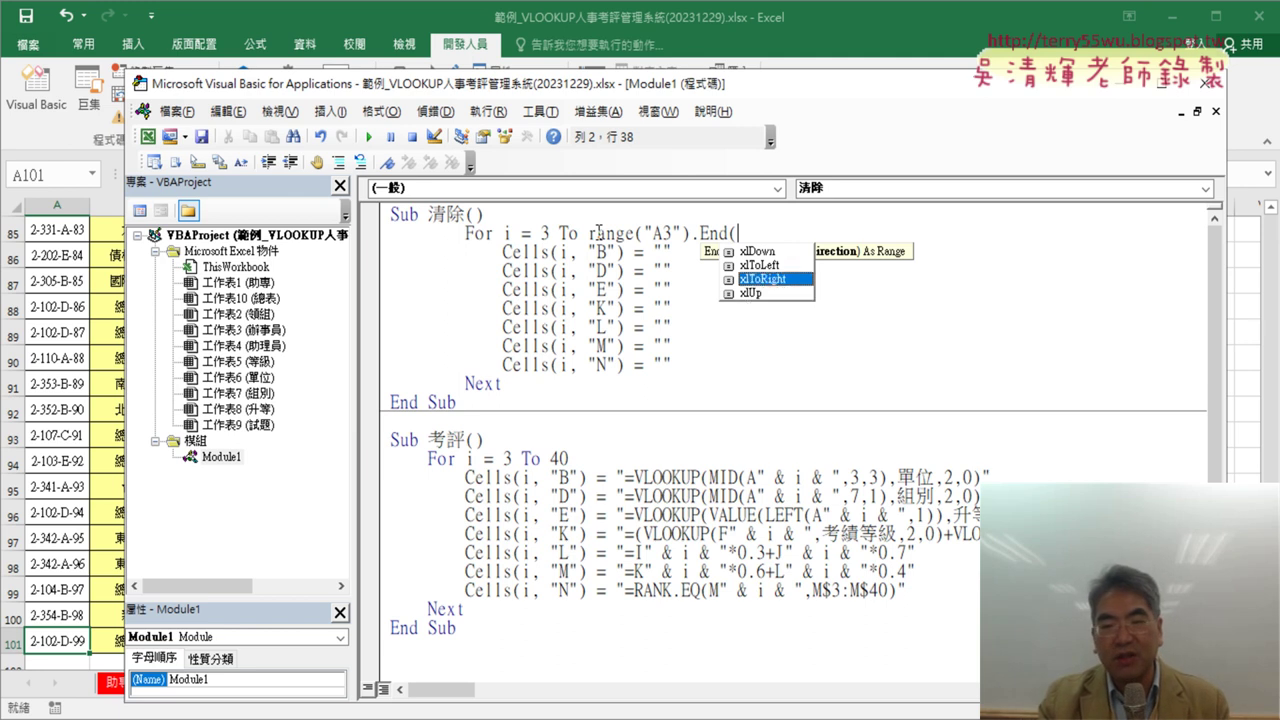
key("Up")
key("Up")
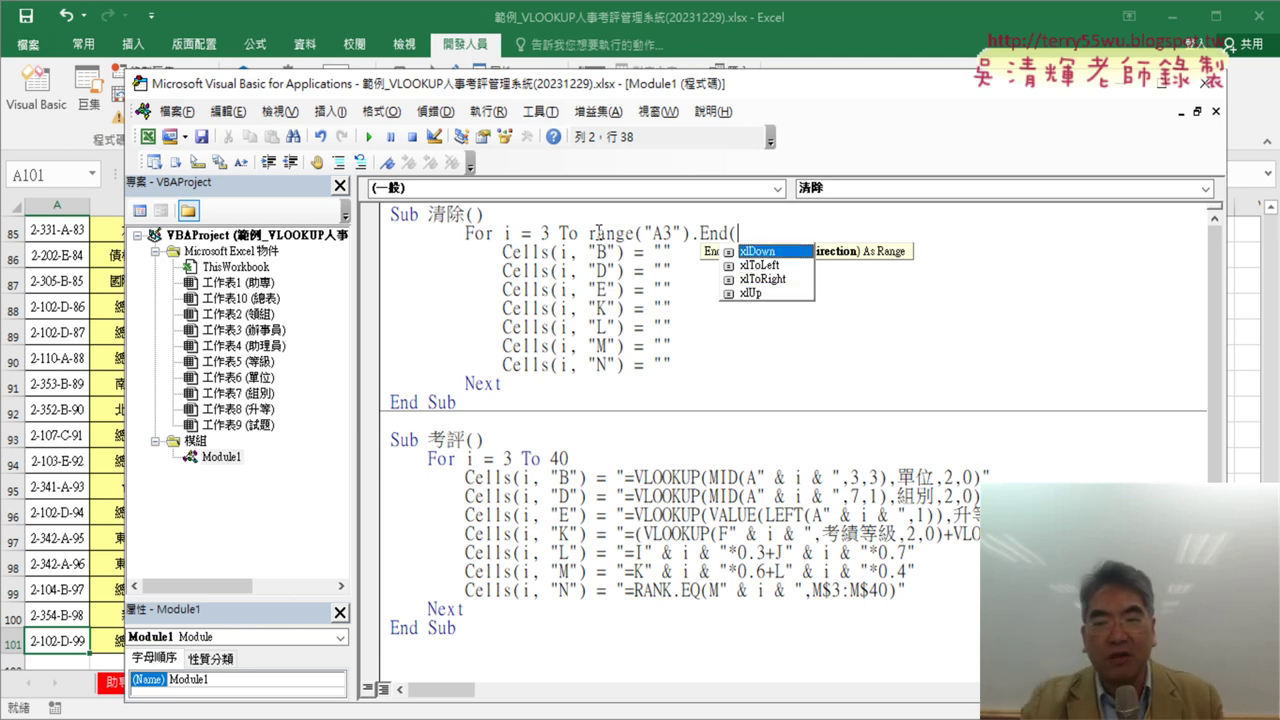
key("Tab")
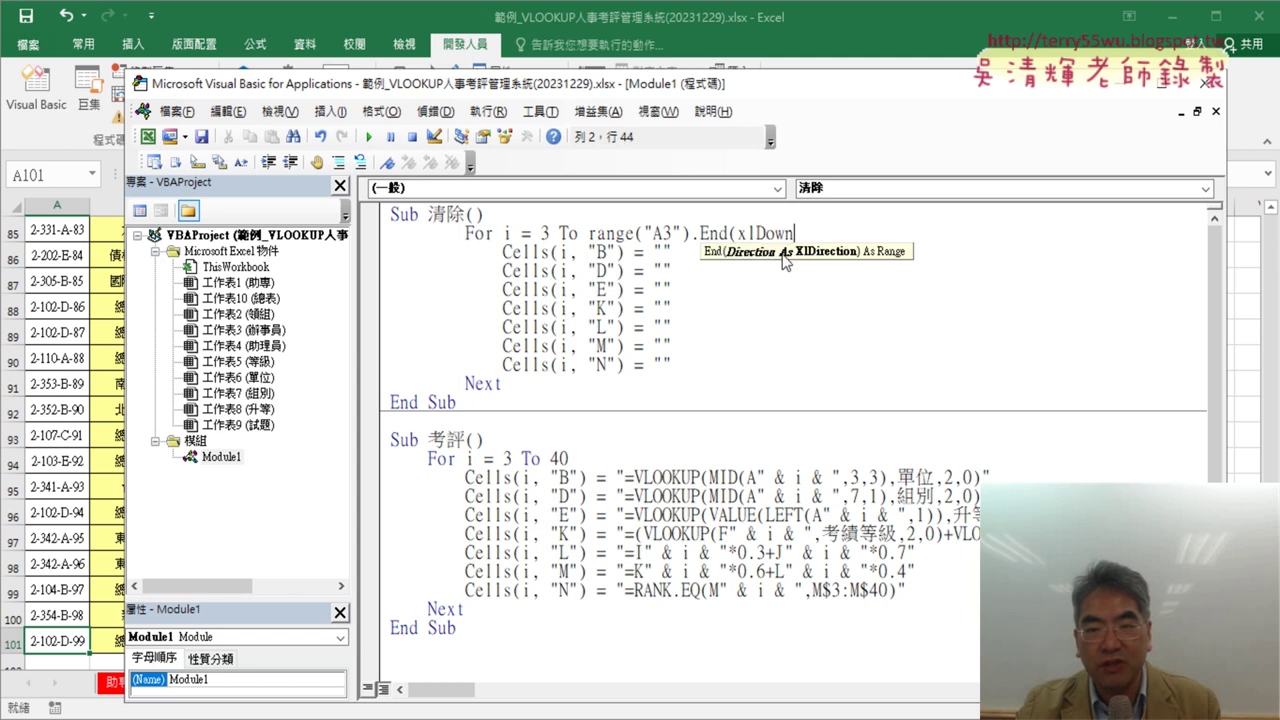
type(")")
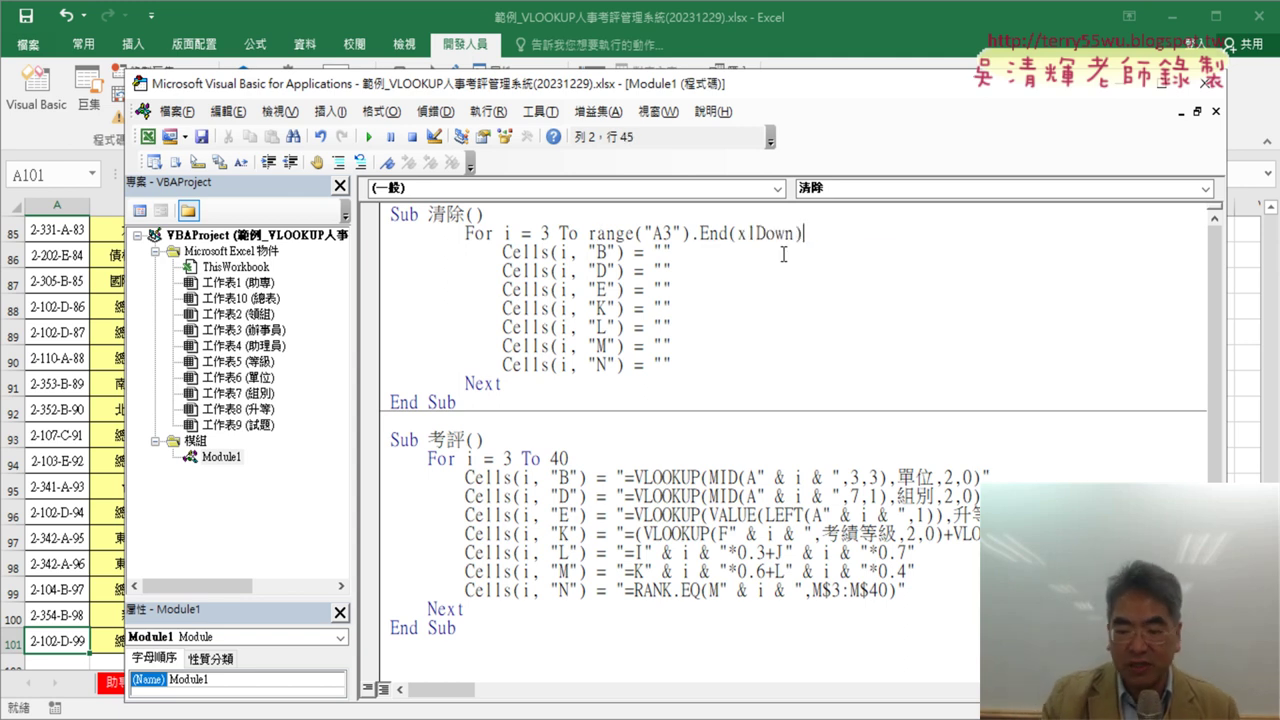
type(".r")
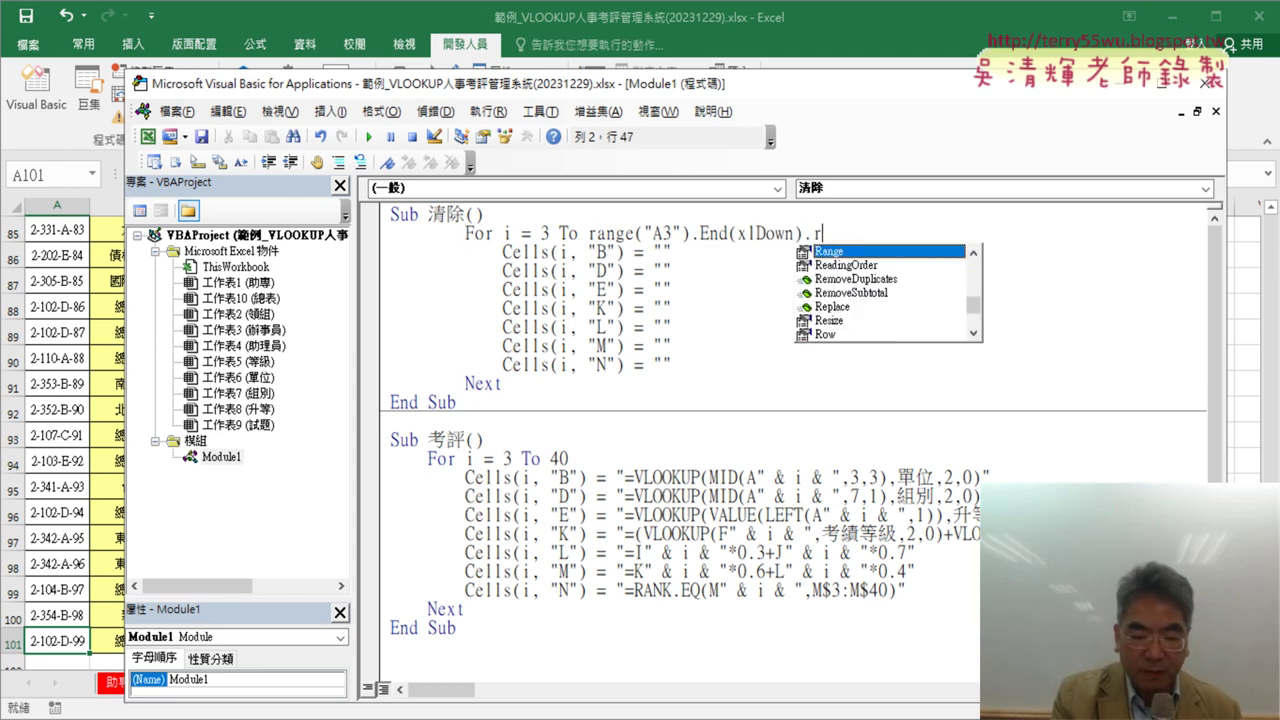
type("ow")
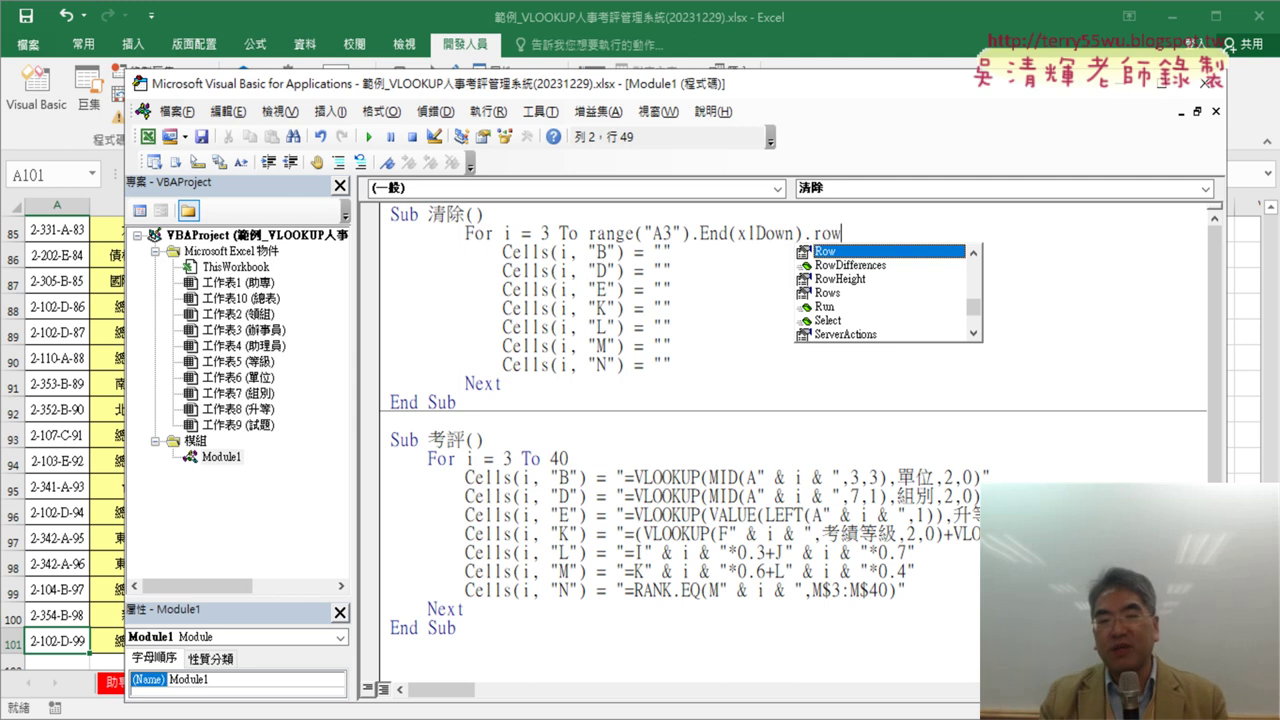
left_click(682, 407)
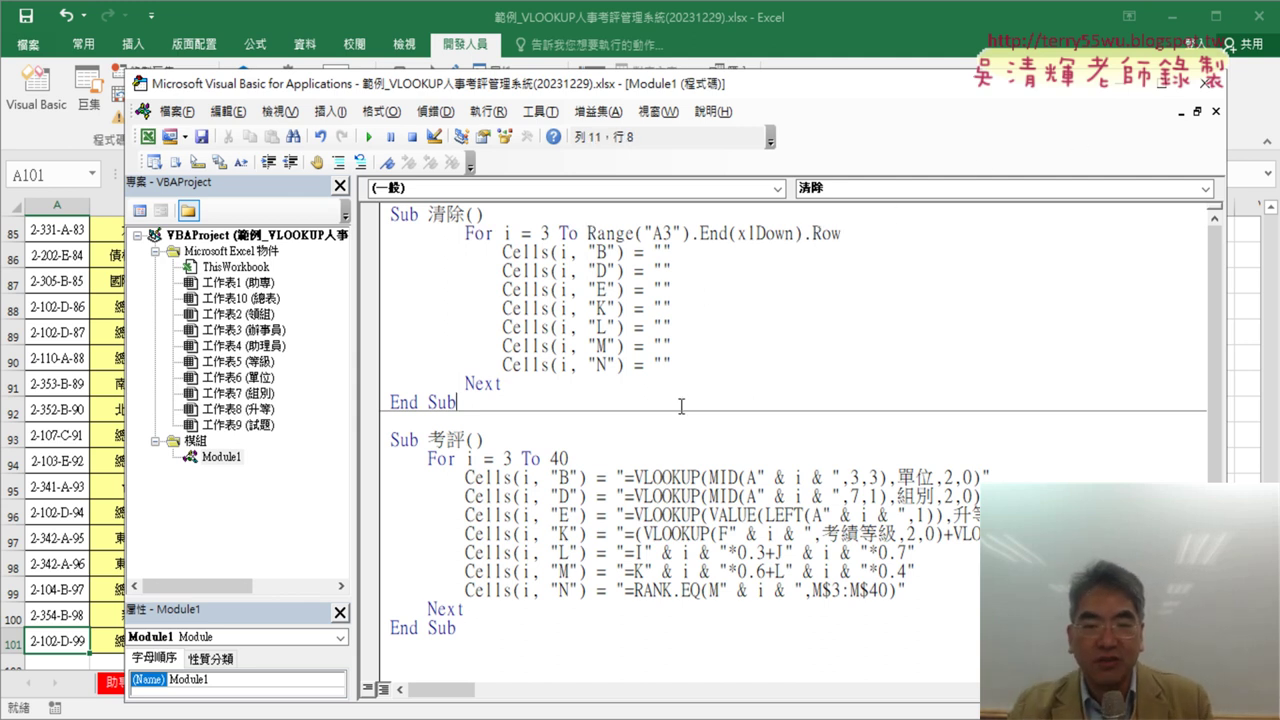
left_click_drag(841, 233, 589, 233)
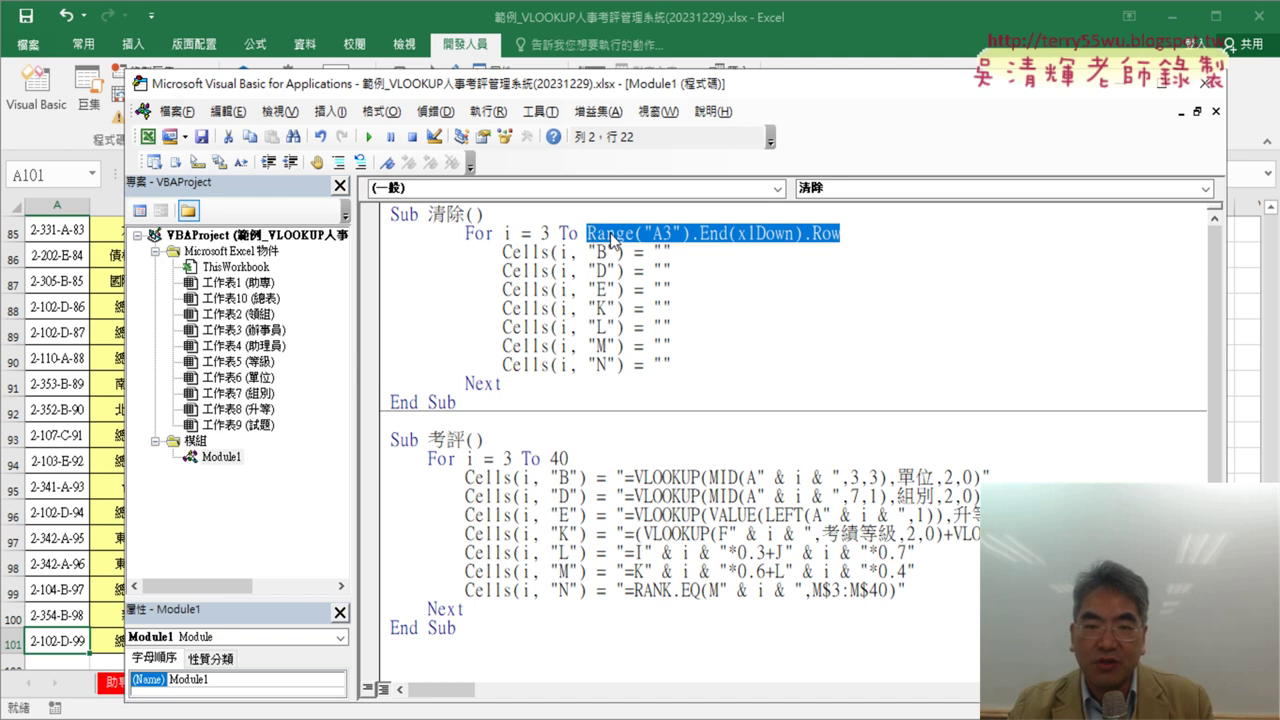
left_click(117, 354)
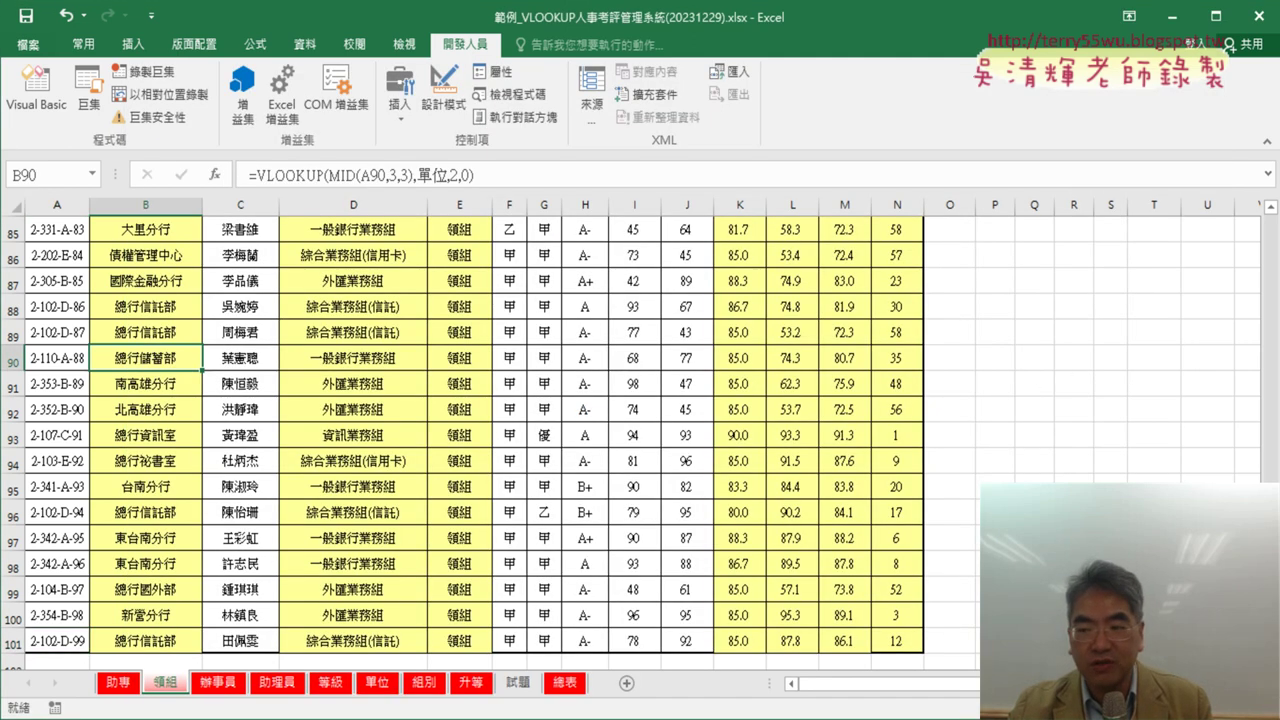
scroll(1138, 330, "up", 7)
scroll(1138, 330, "up", 17)
scroll(1138, 330, "up", 4)
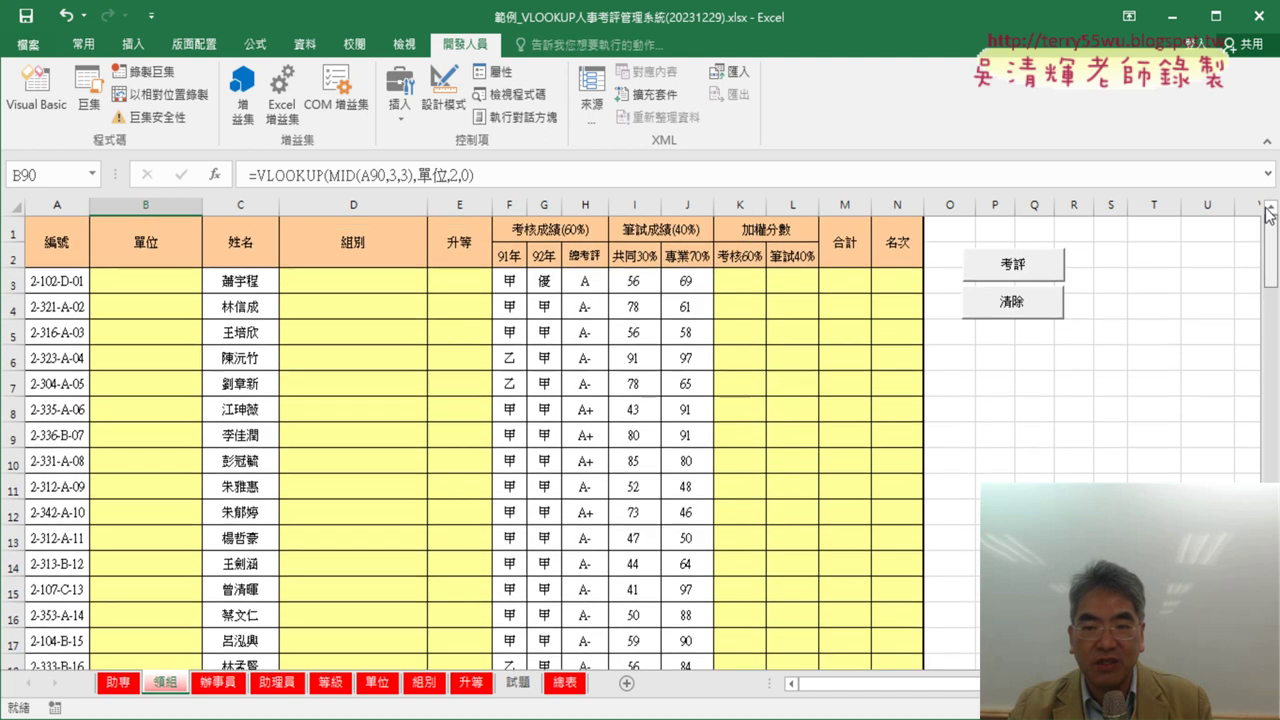
left_click(1138, 330)
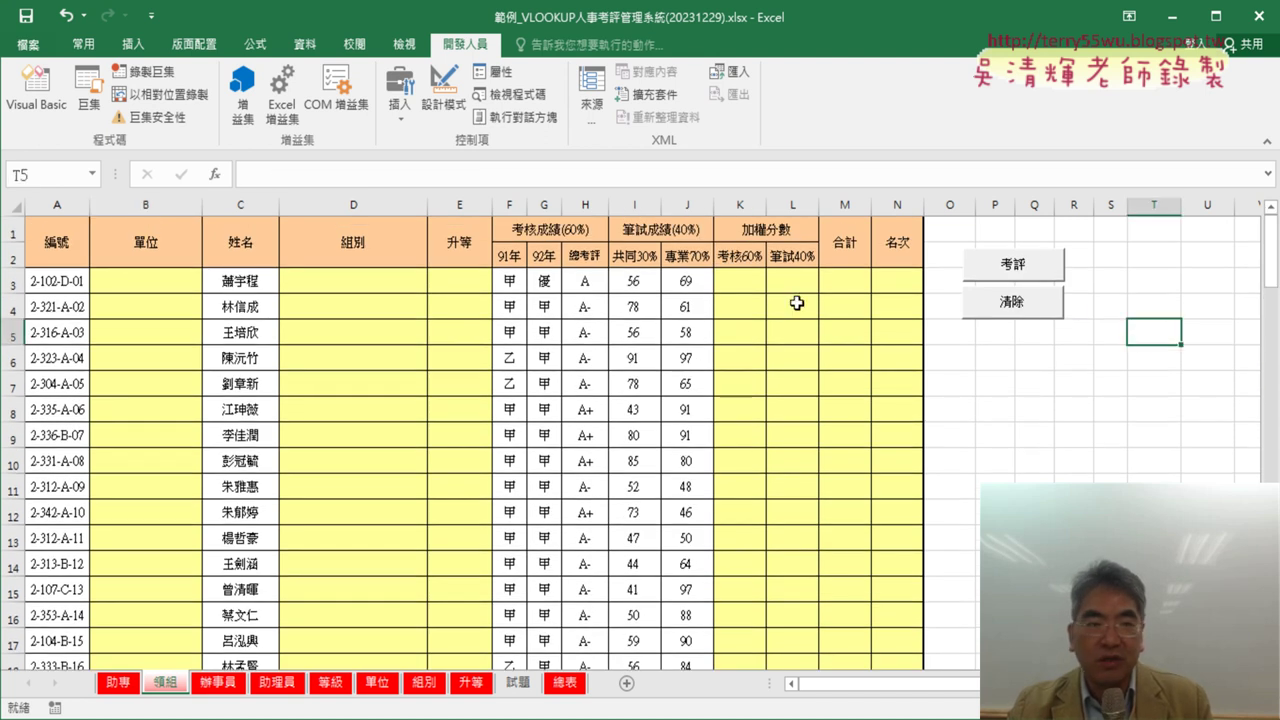
left_click(36, 92)
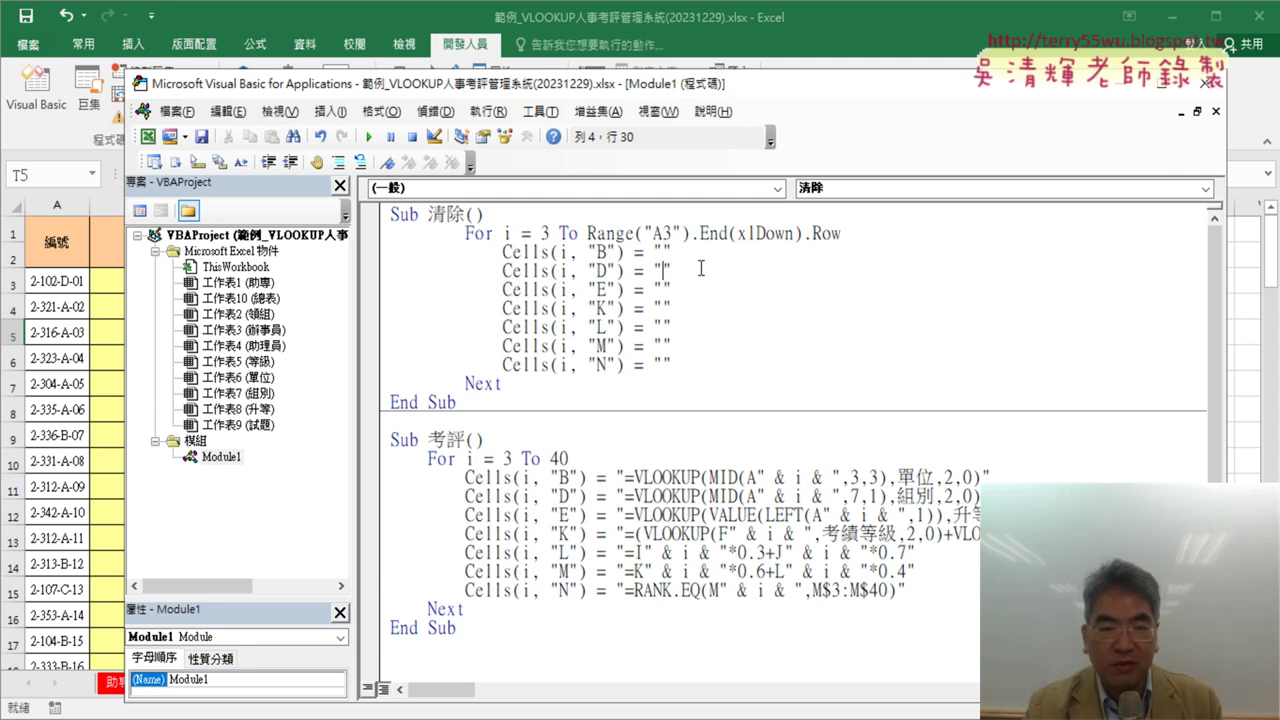
Step: Step through 清除 with F8 to the loop line and see Range("A3").End(xlDown).Row equals 101
key("F8")
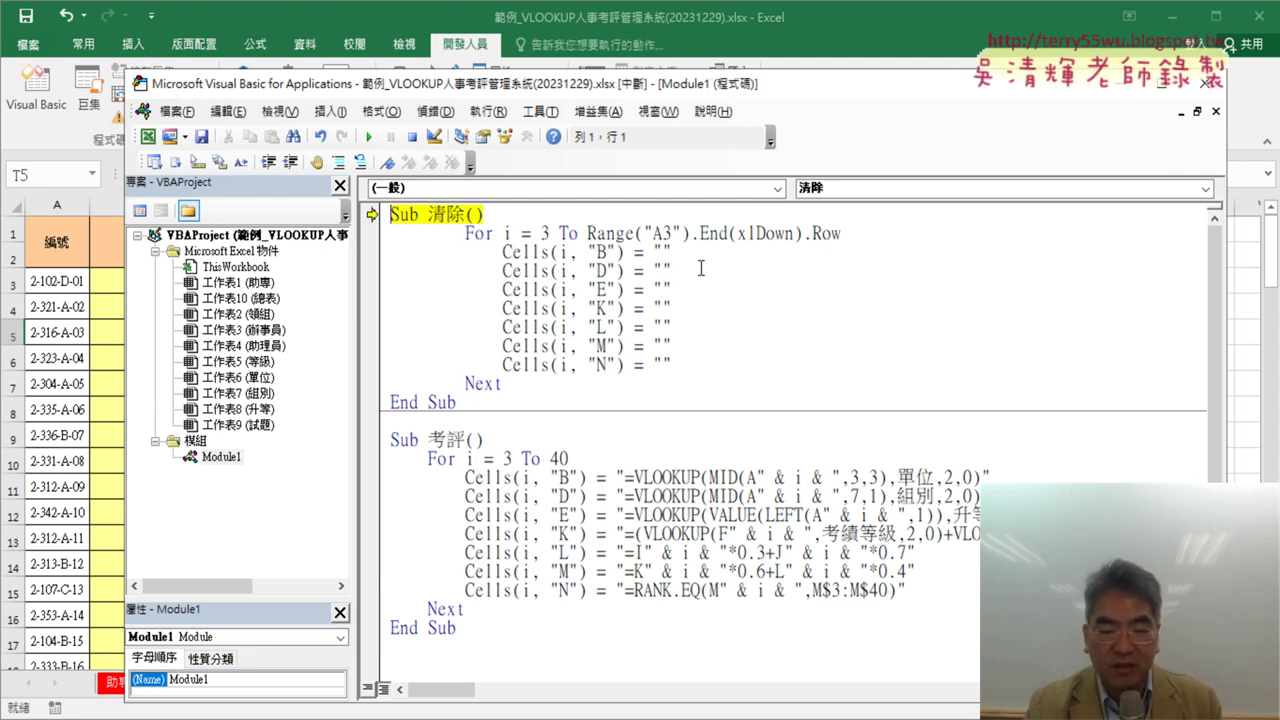
key("F8")
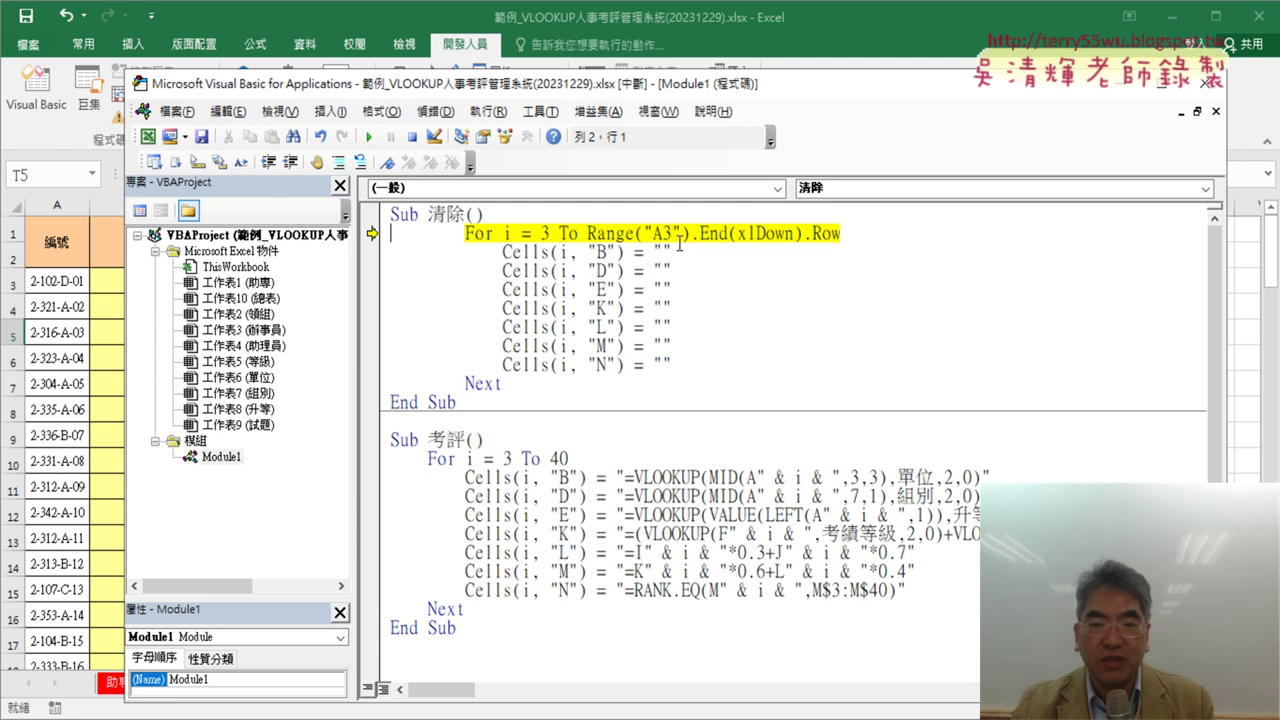
mouse_move(614, 233)
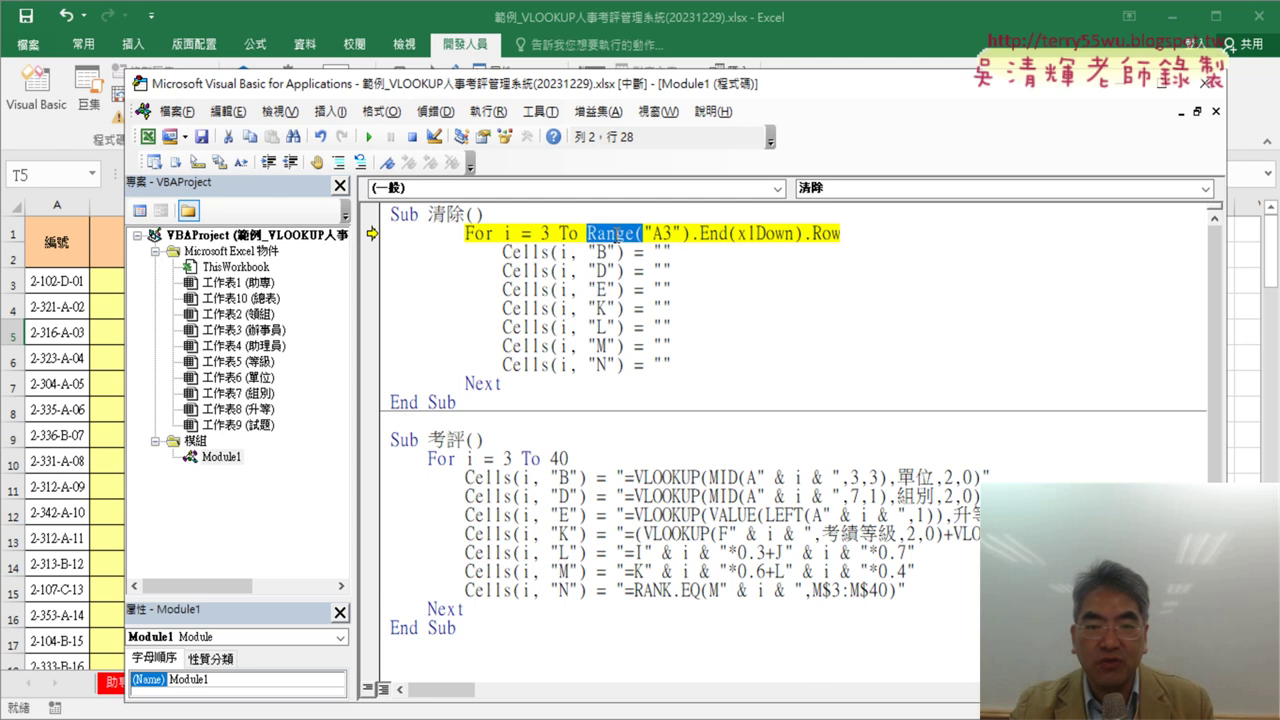
left_click_drag(588, 233, 842, 233)
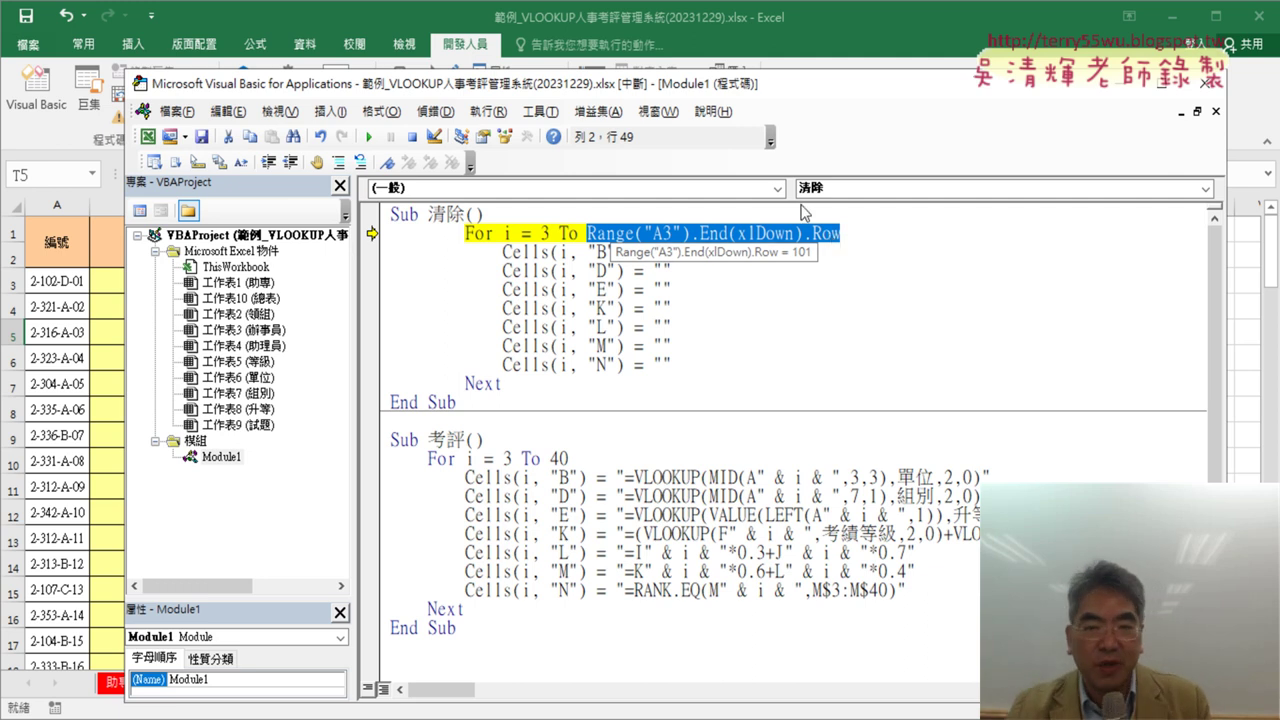
left_click_drag(742, 89, 788, 55)
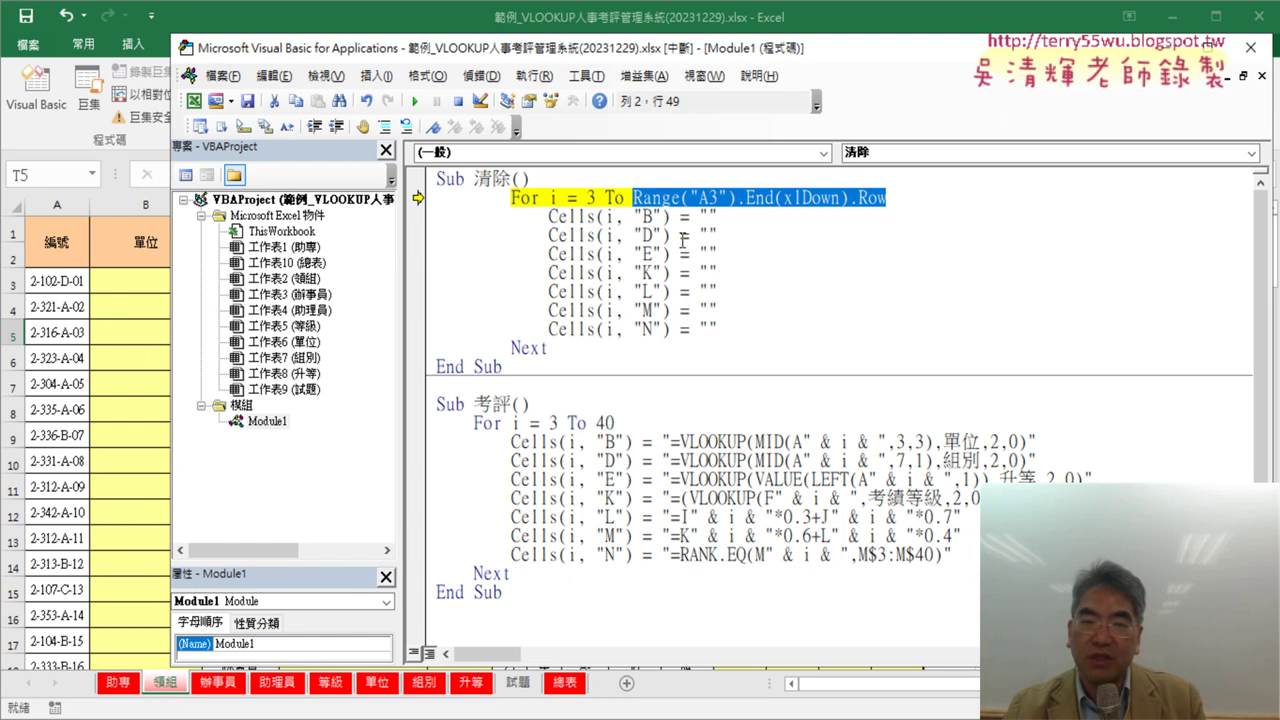
mouse_move(553, 195)
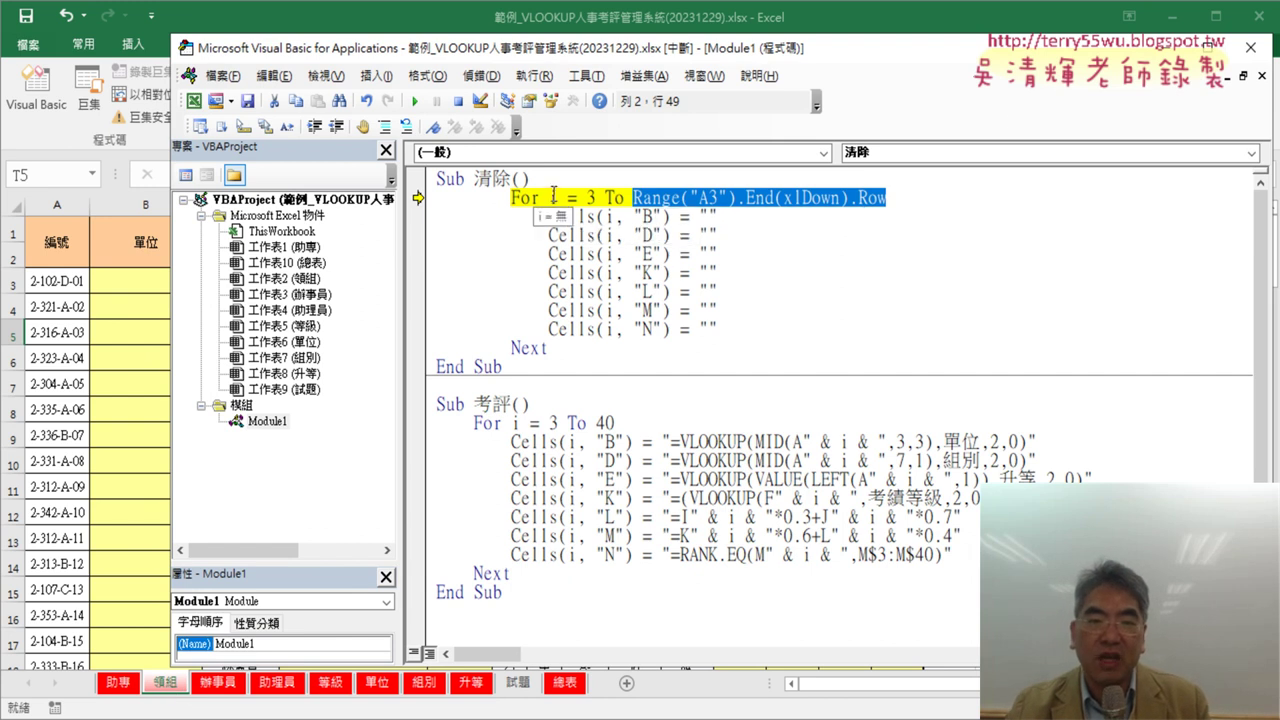
Step: Step into the first clearing statement, recheck the end row, and let 清除 finish running
key("F8")
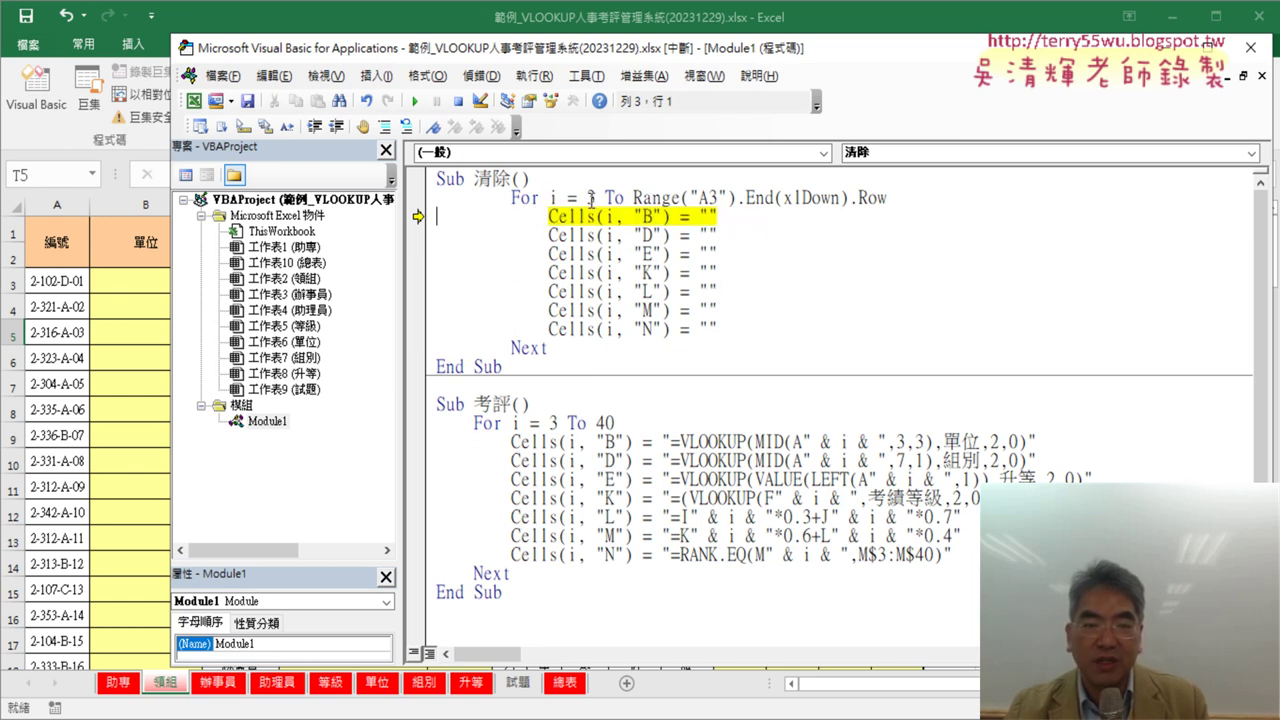
left_click(651, 199)
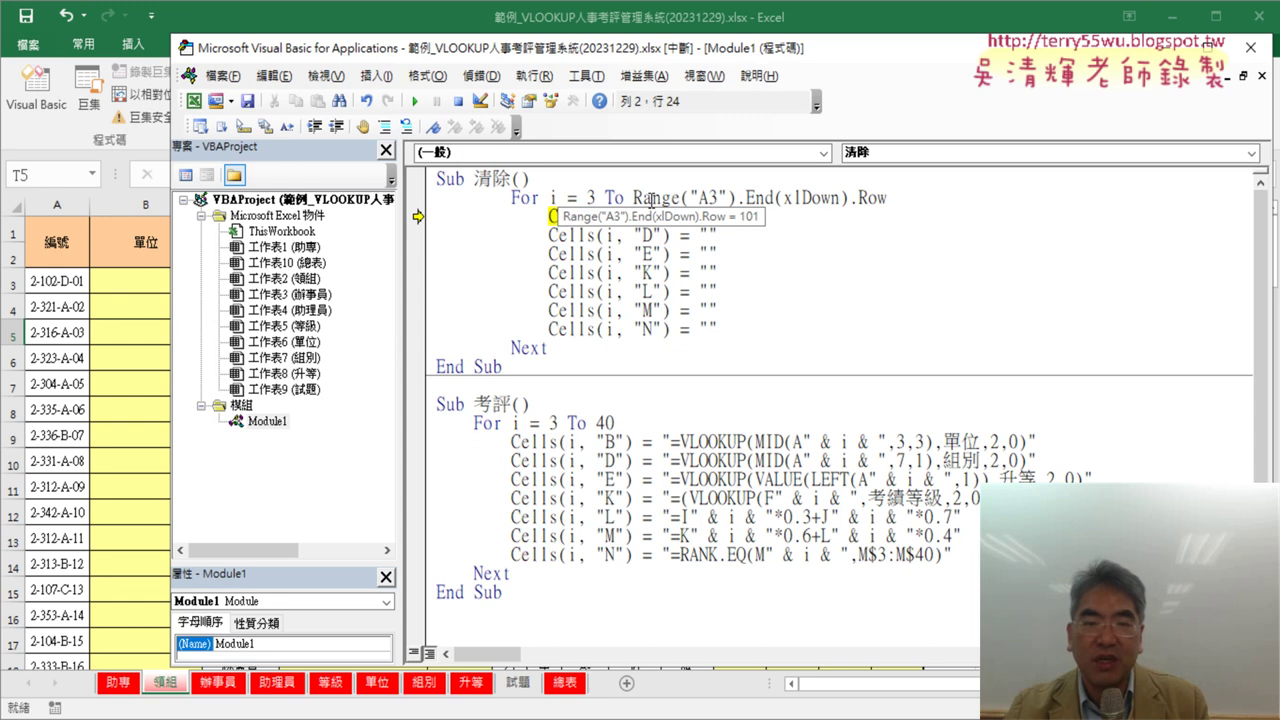
left_click(414, 101)
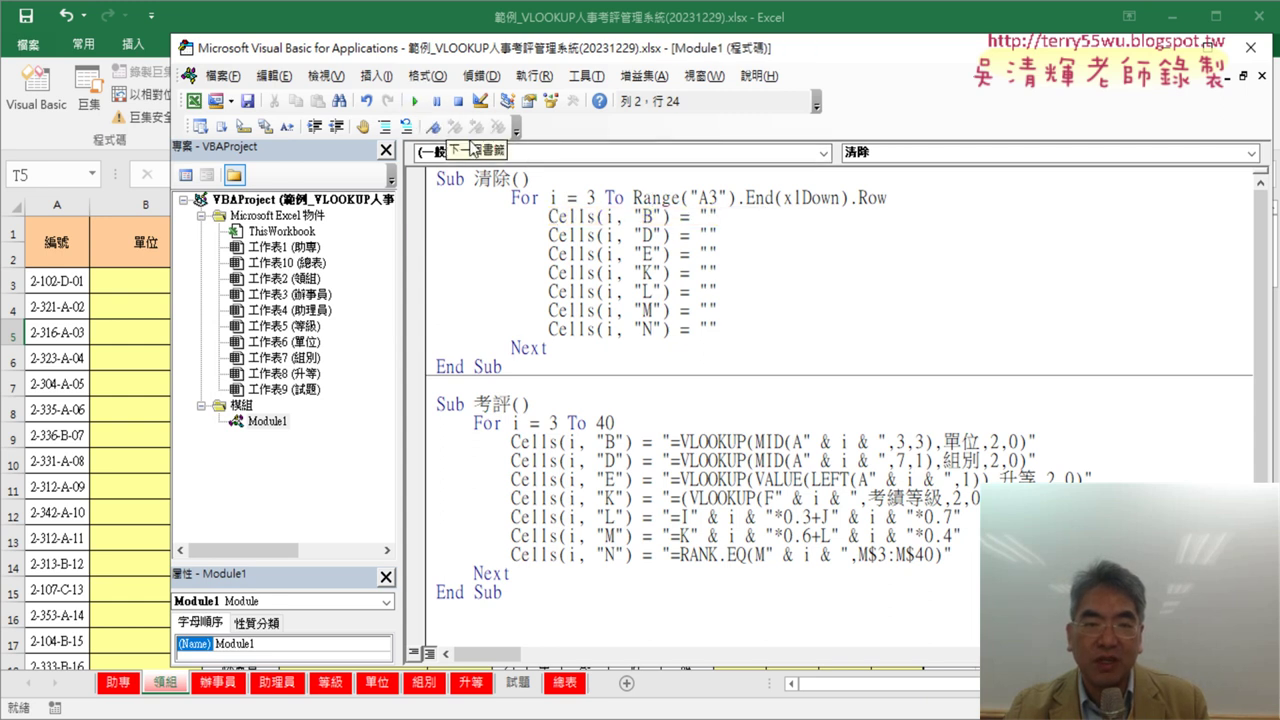
left_click(80, 360)
Step: Select rows 41 to 44 on the 領組 sheet to check their cleared state
scroll(242, 424, "down", 5)
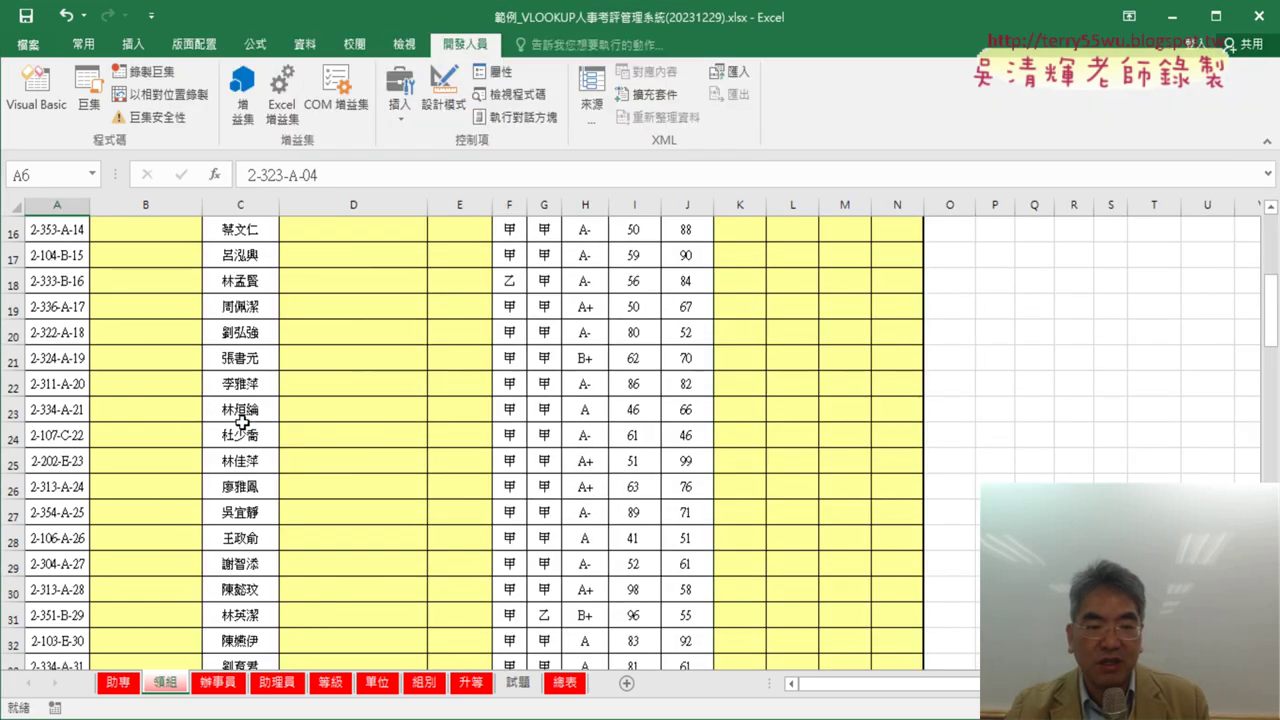
scroll(242, 424, "down", 5)
left_click_drag(27, 484, 12, 566)
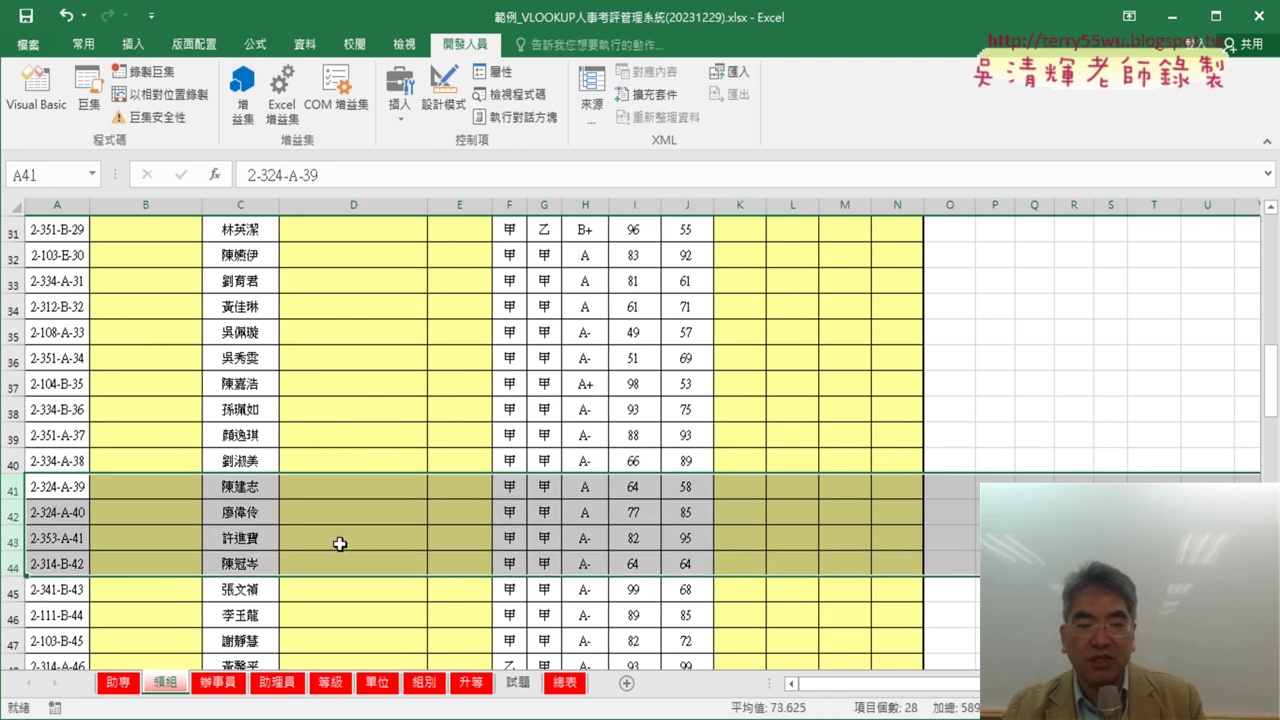
scroll(337, 540, "up", 5)
scroll(341, 542, "up", 5)
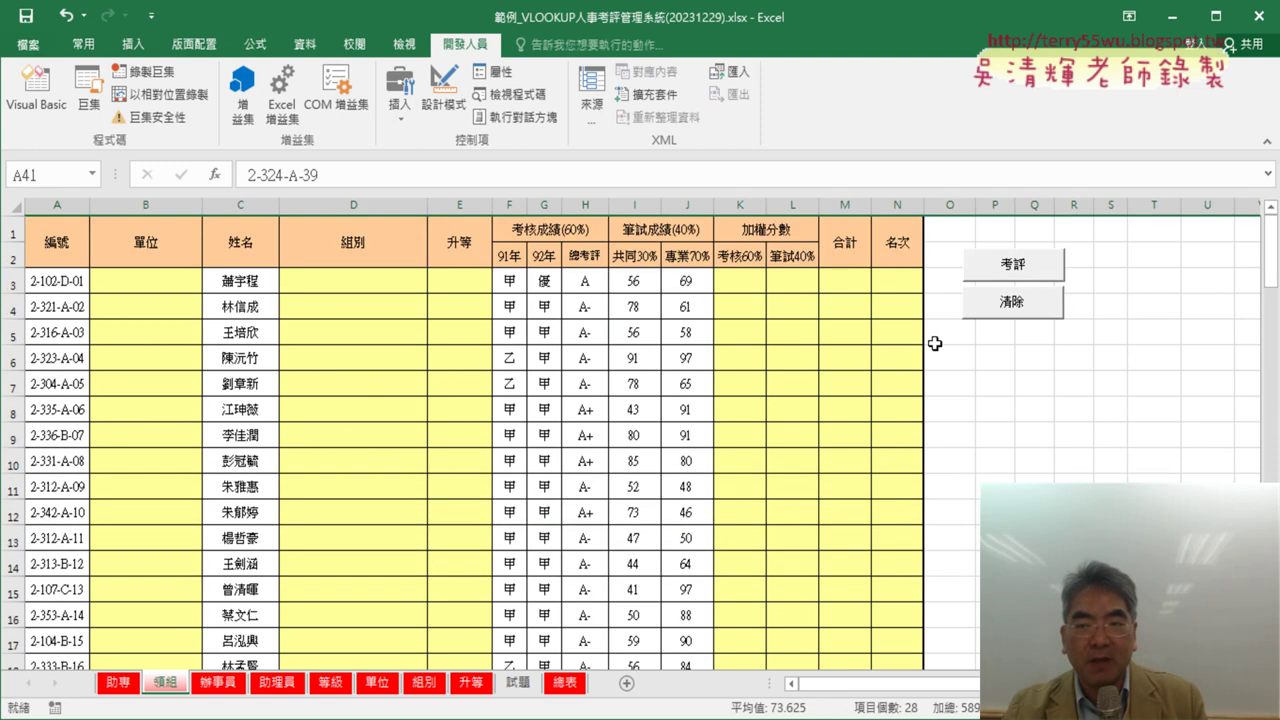
Step: Run 考評 and see that it fills only through row 40, leaving rows 41 onward blank
left_click(1007, 271)
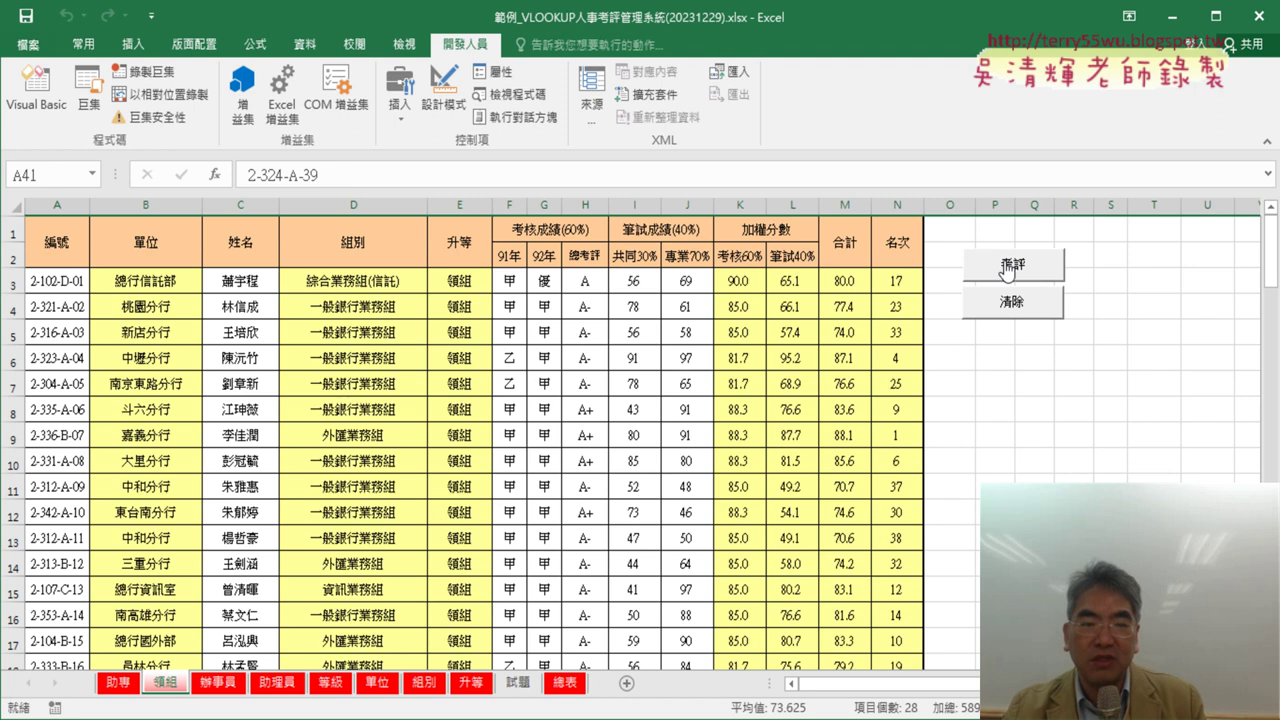
scroll(974, 381, "down", 4)
scroll(974, 381, "down", 3)
scroll(974, 381, "down", 3)
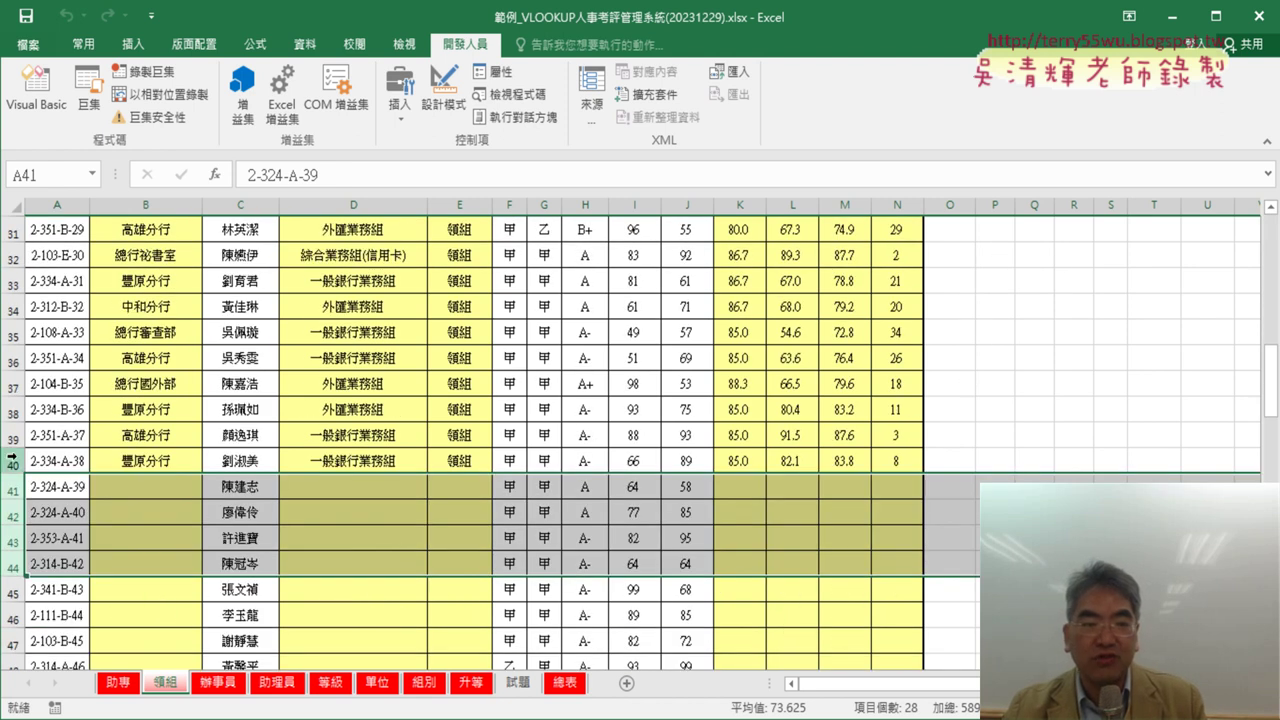
left_click(36, 88)
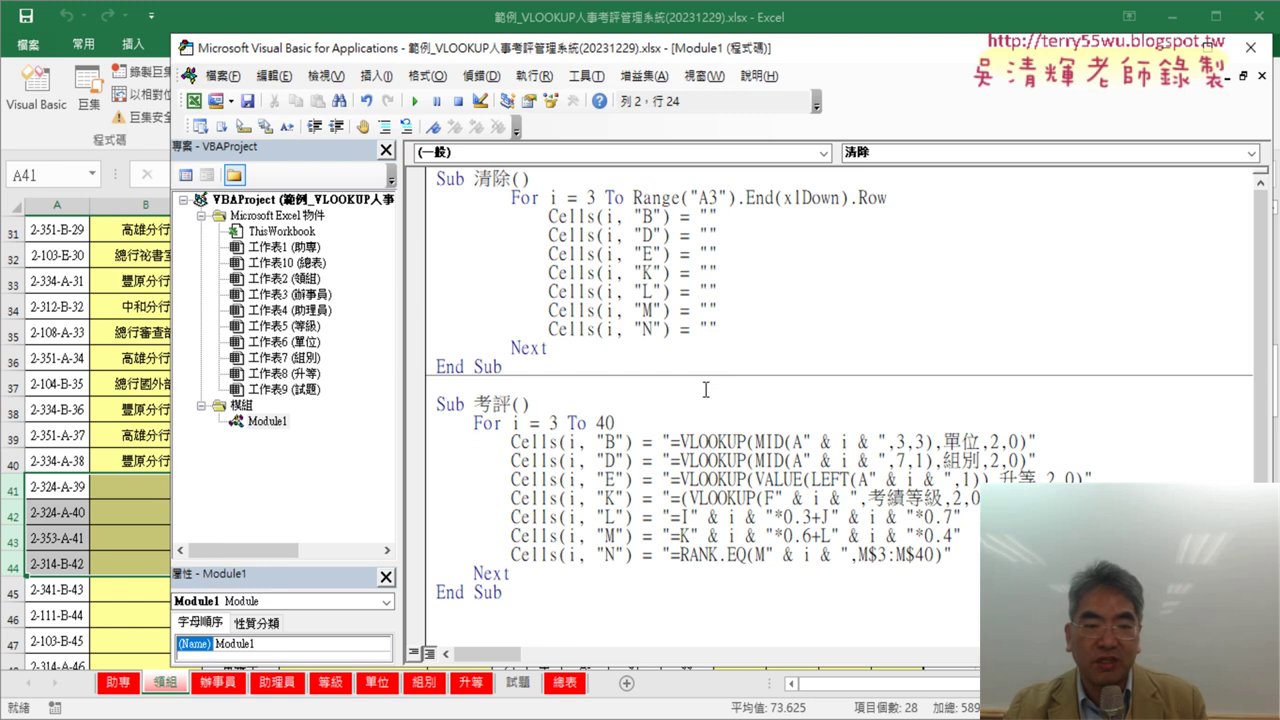
Step: Copy Range("A3").End(xlDown).Row from the 清除 loop and paste it over 40 in the 考評 loop
left_click_drag(634, 198, 906, 197)
right_click(840, 206)
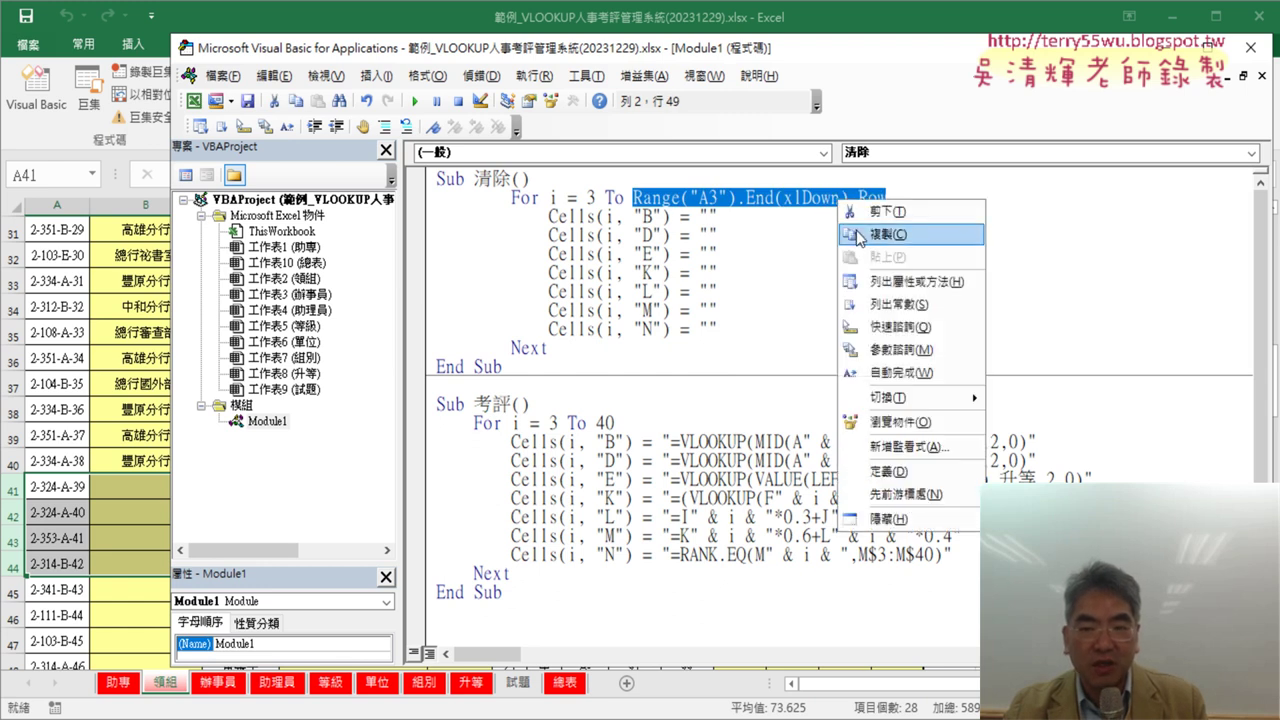
left_click(862, 232)
left_click_drag(613, 423, 605, 423)
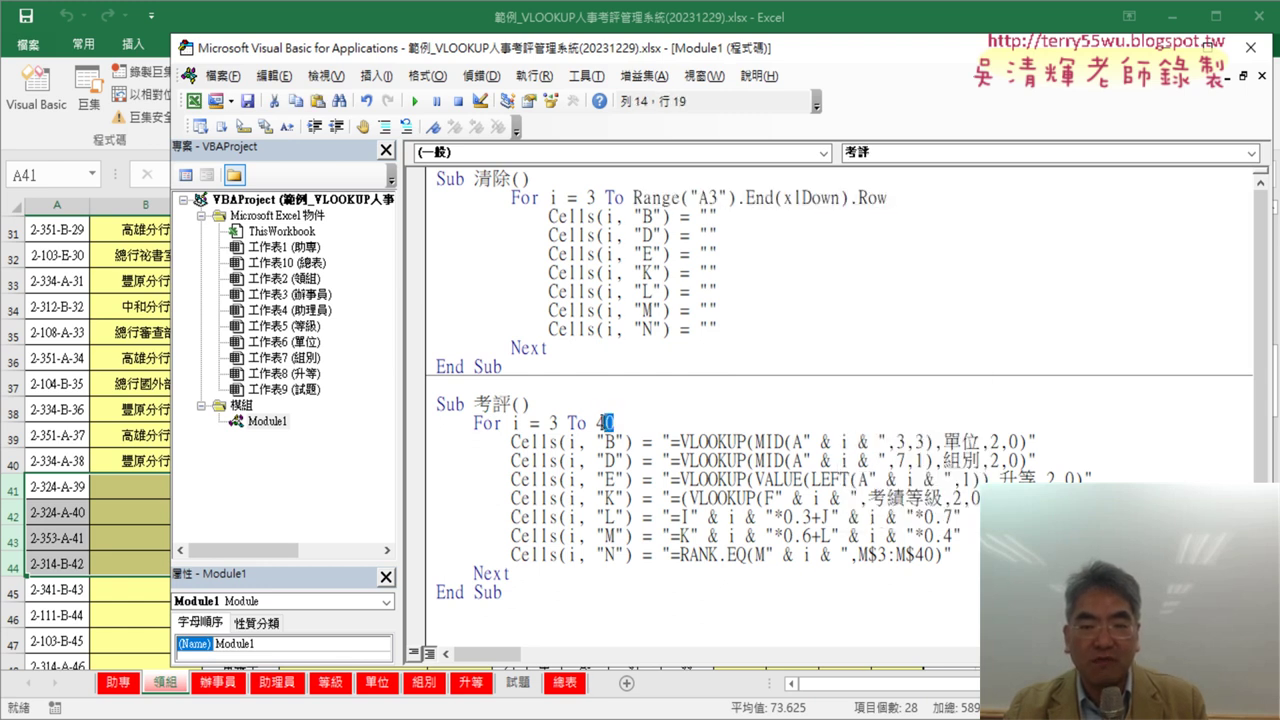
right_click(603, 425)
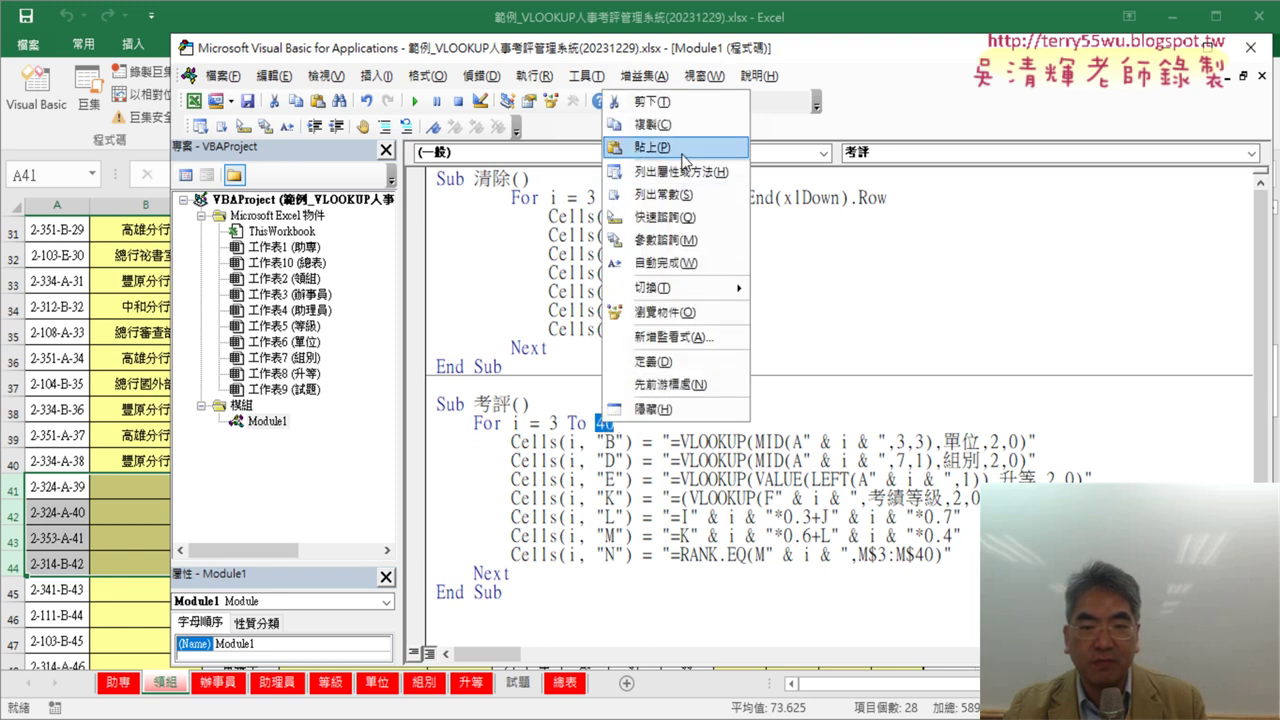
left_click(655, 152)
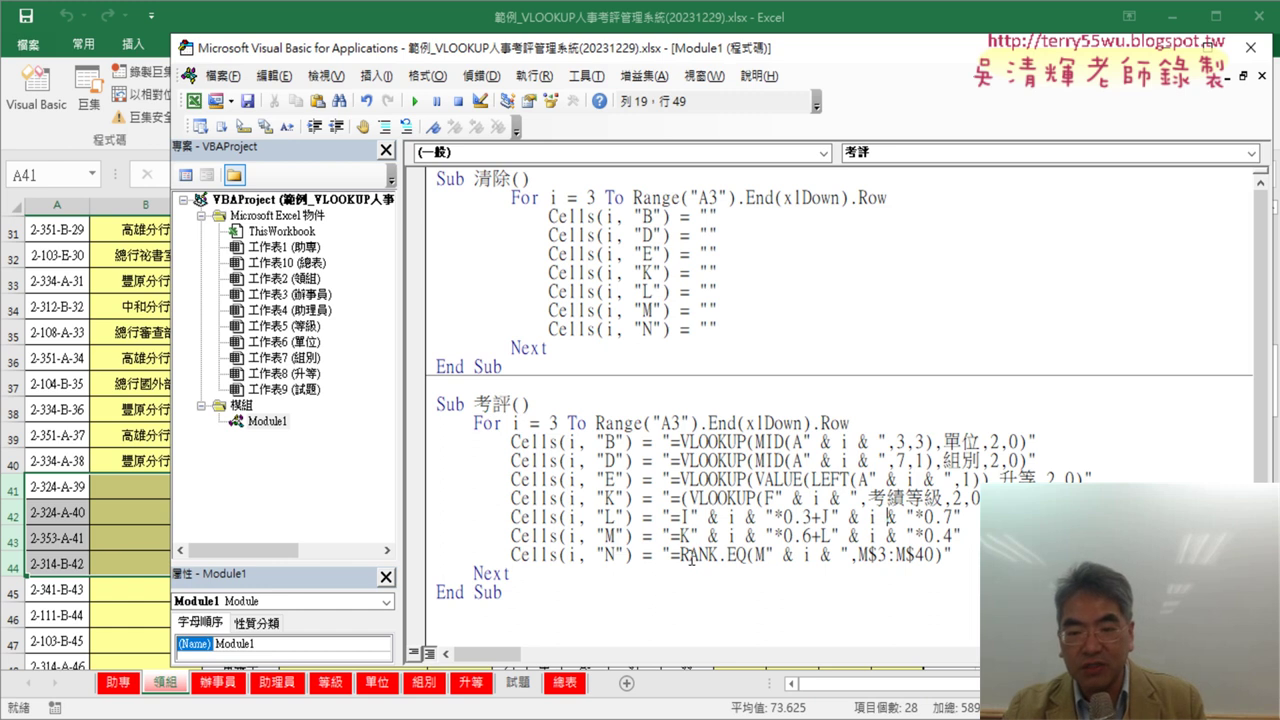
Step: Inspect the RANK.EQ formula's fixed M$3:M$40 range beside the new loop end expression
left_click_drag(671, 556, 741, 555)
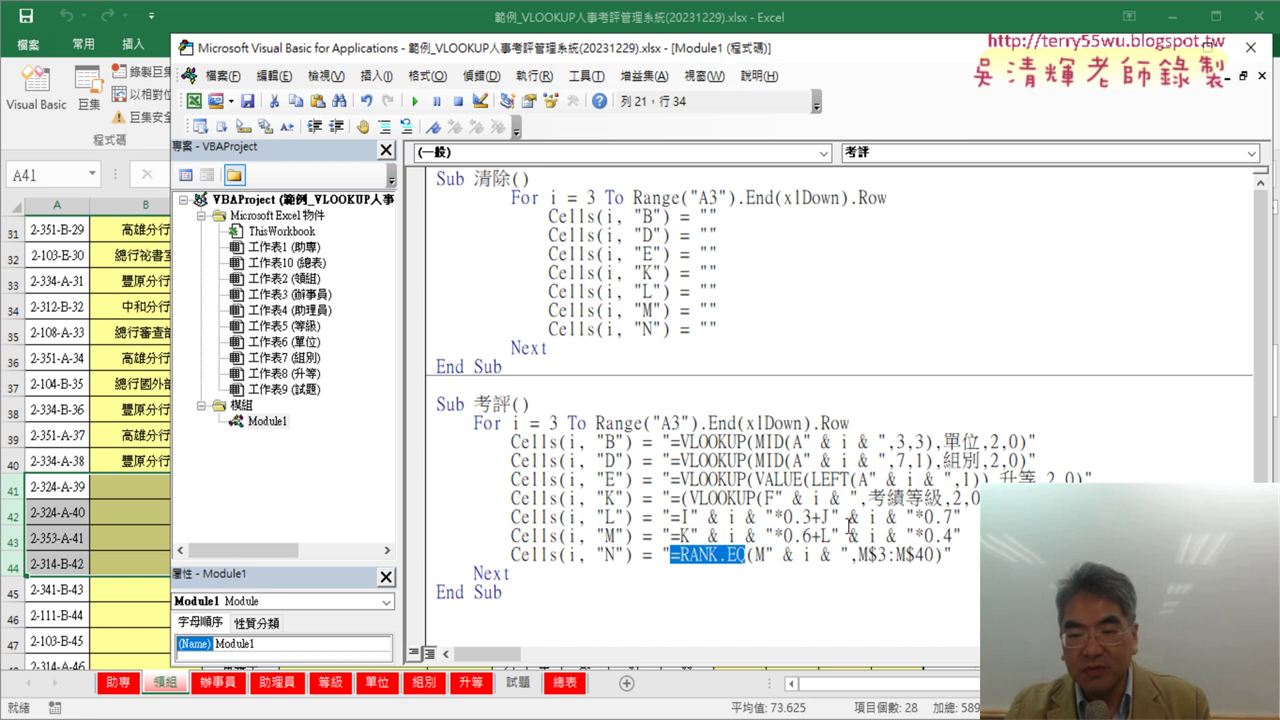
left_click_drag(858, 555, 922, 555)
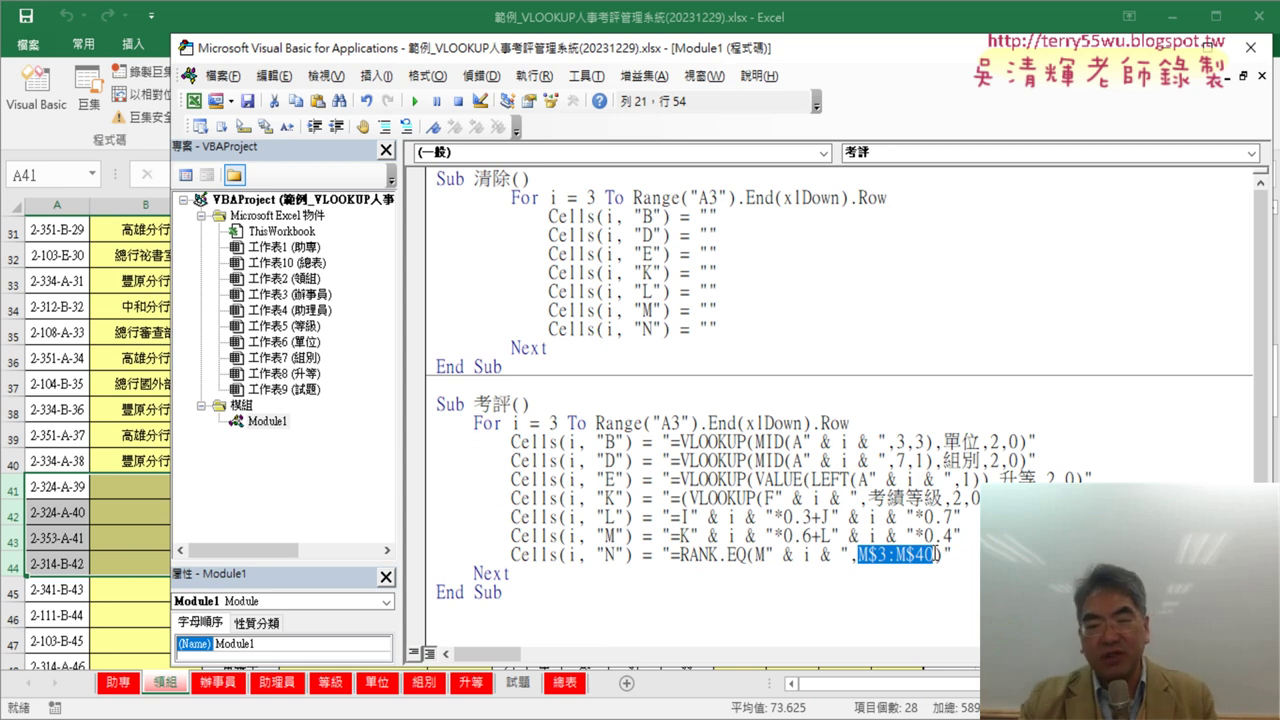
left_click(941, 553)
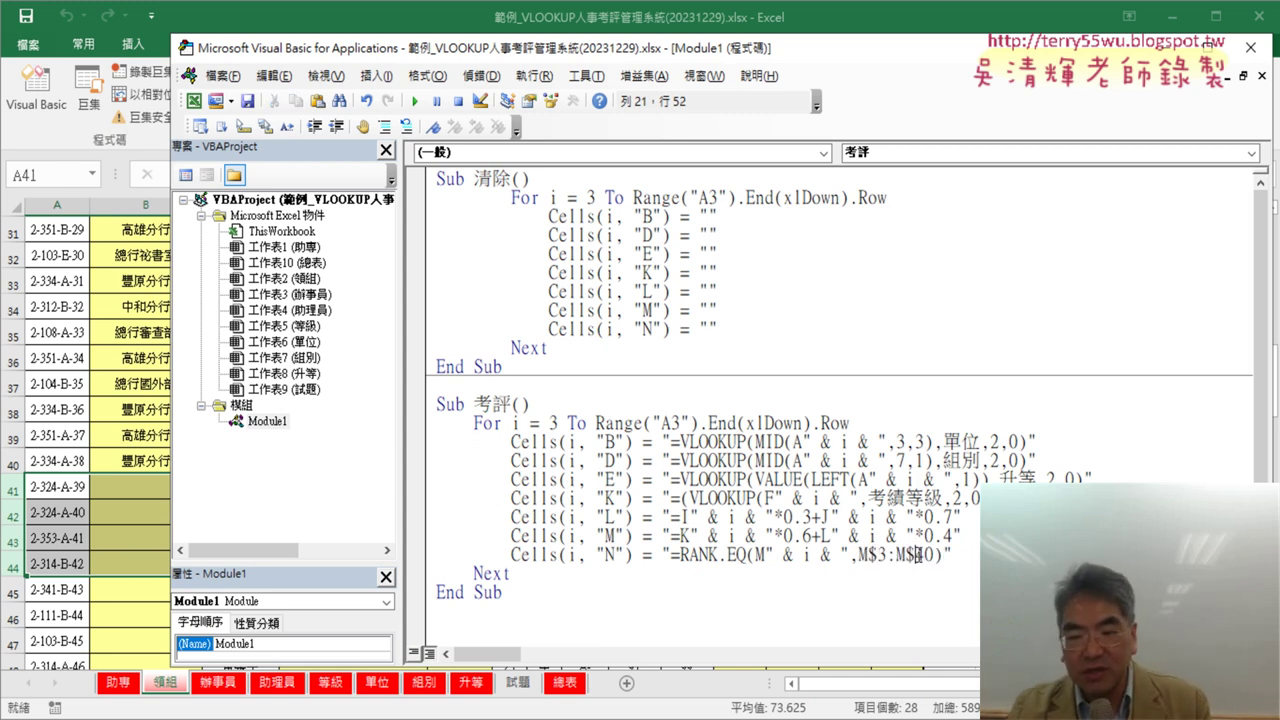
double_click(918, 553)
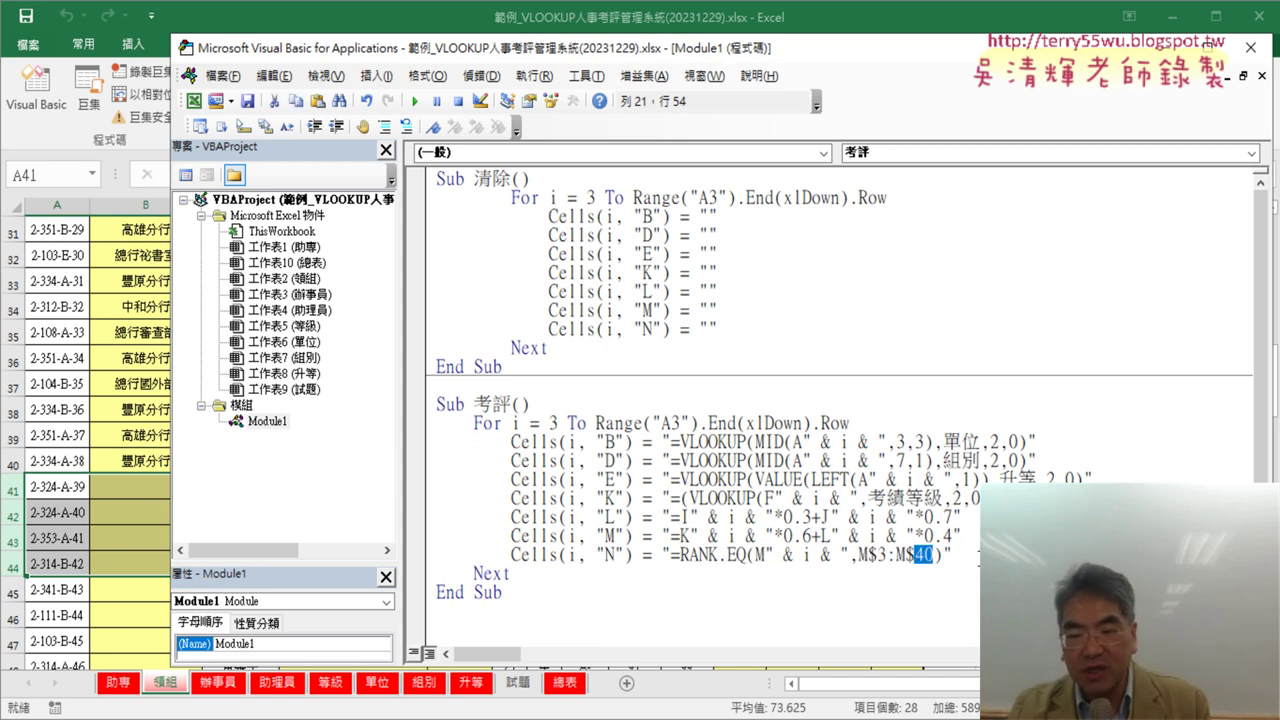
double_click(760, 536)
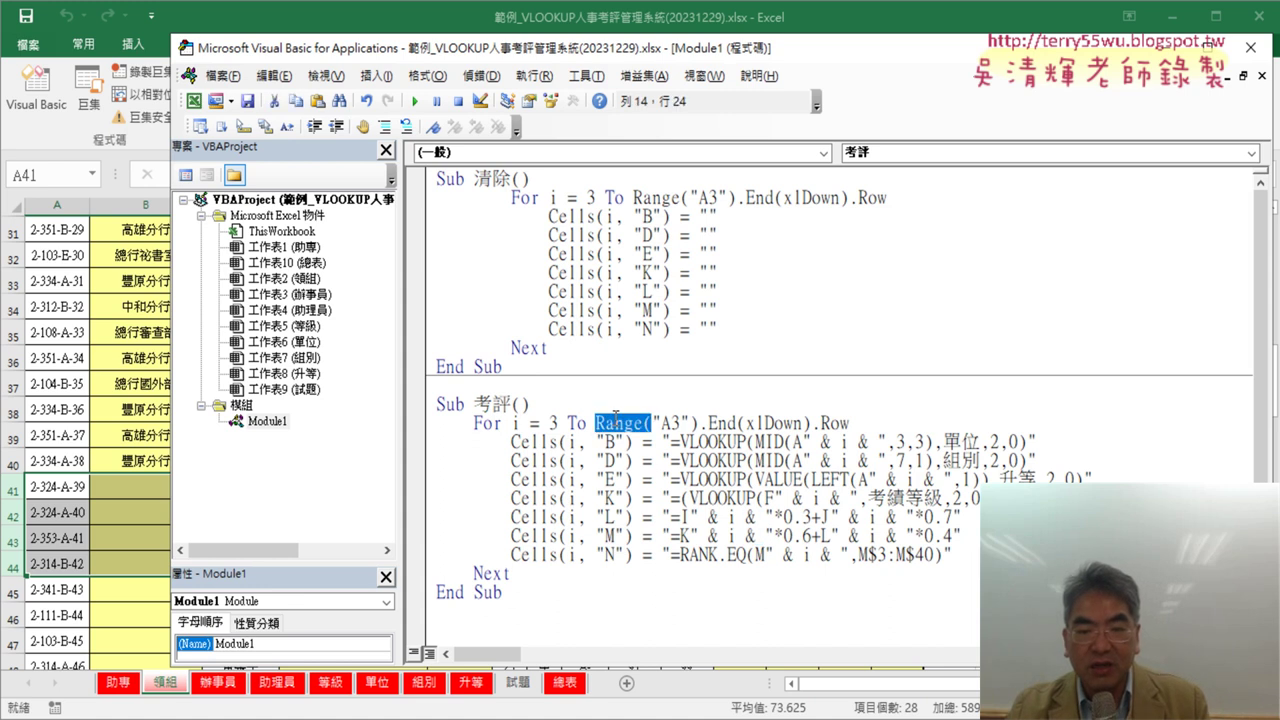
left_click_drag(597, 423, 850, 423)
left_click(755, 460)
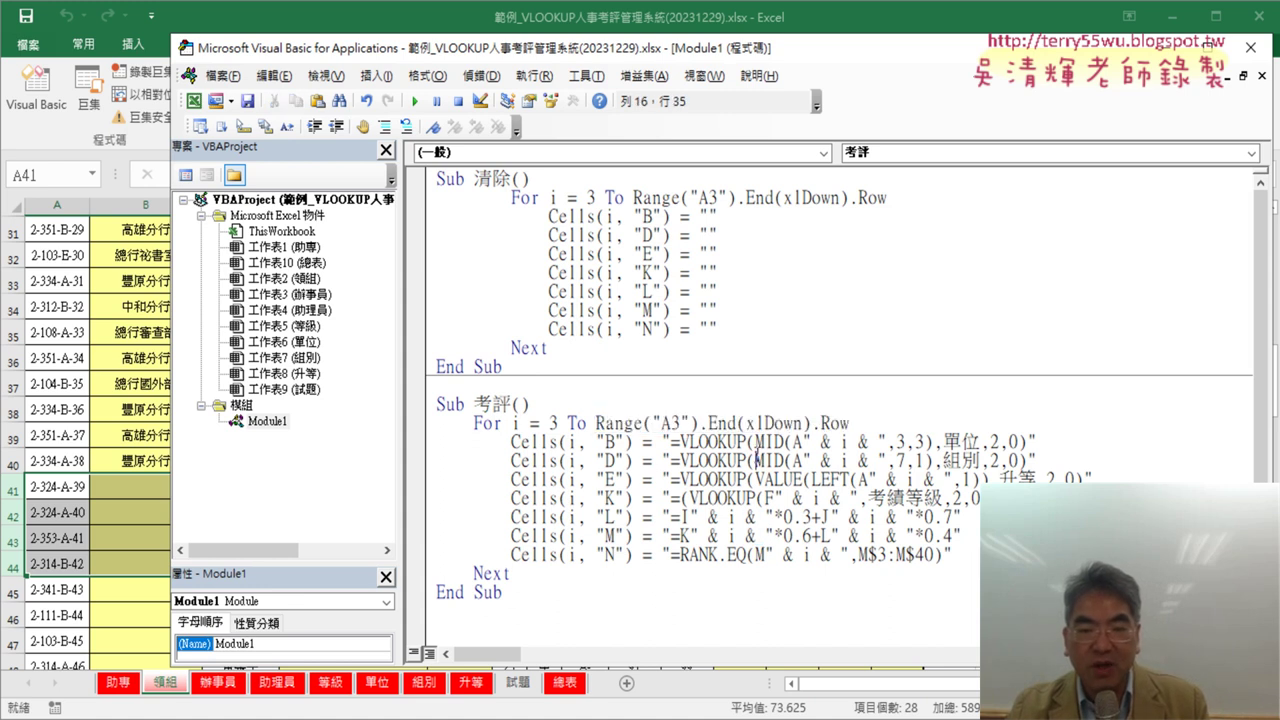
Step: Rerun the updated 考評 macro and confirm the 領組 sheet is filled through row 101
left_click(414, 101)
left_click(135, 386)
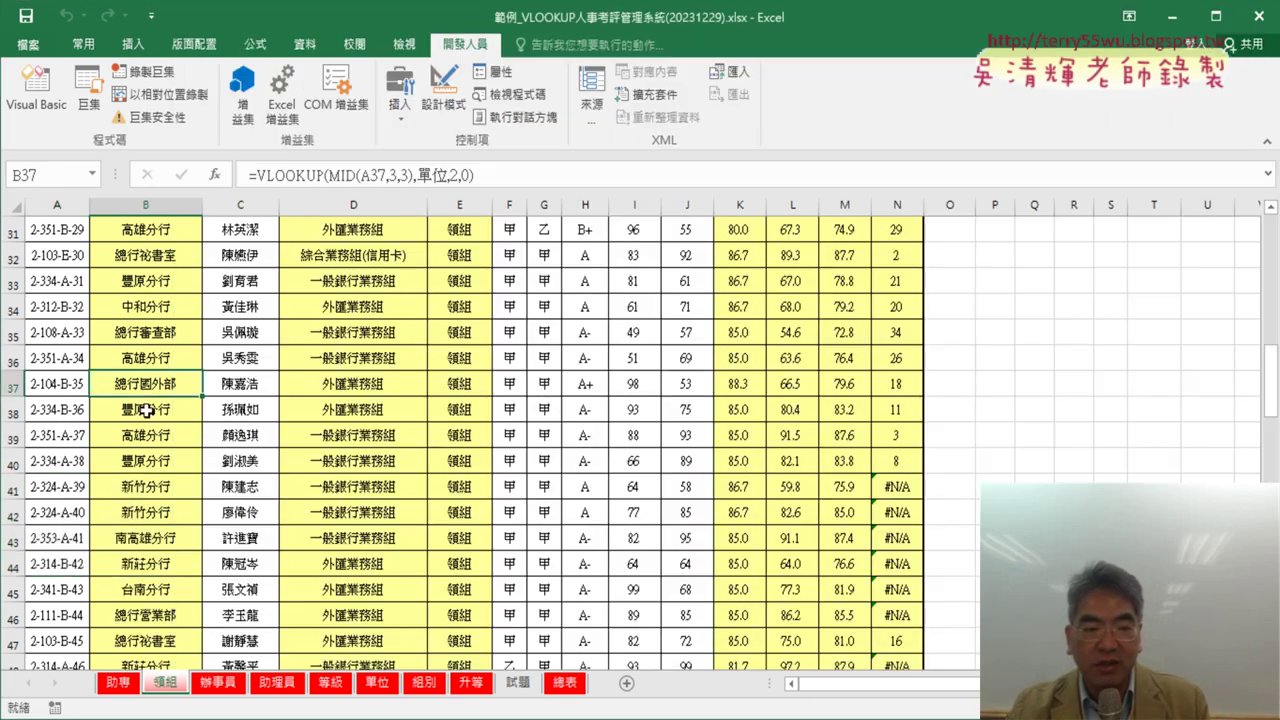
scroll(153, 447, "down", 5)
scroll(153, 447, "down", 5)
scroll(155, 444, "down", 5)
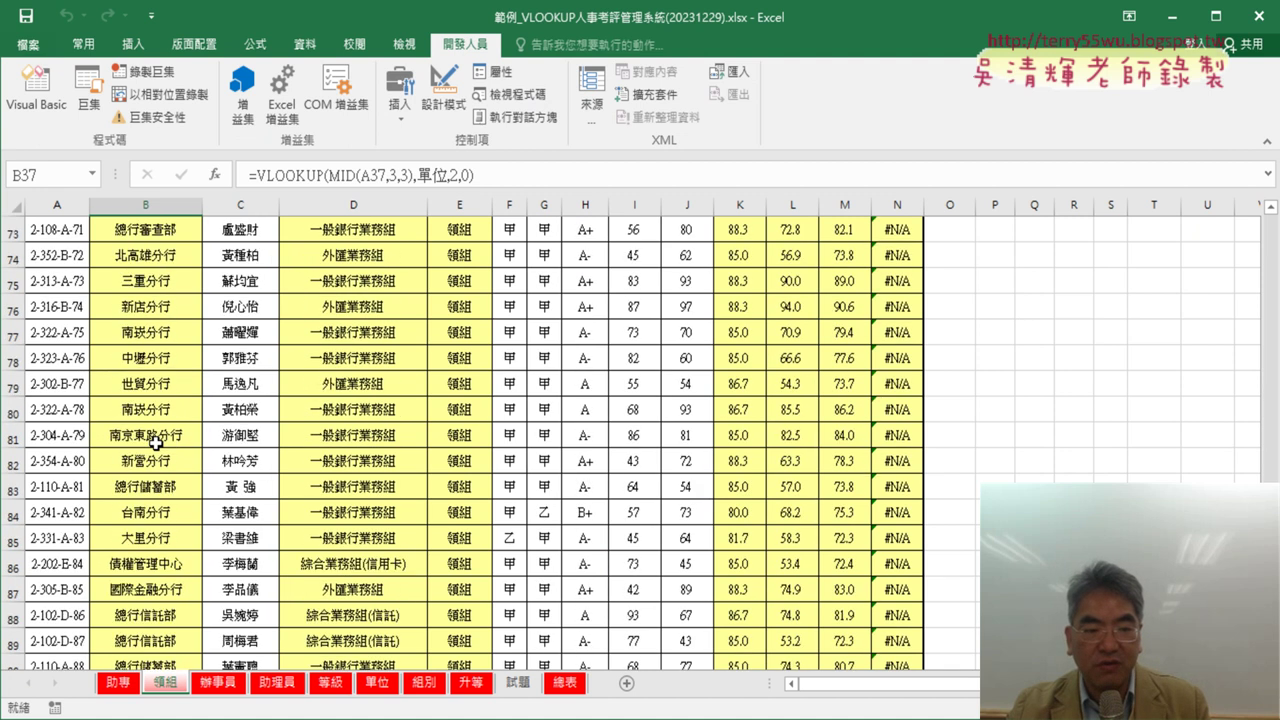
scroll(157, 441, "down", 3)
scroll(157, 441, "down", 1)
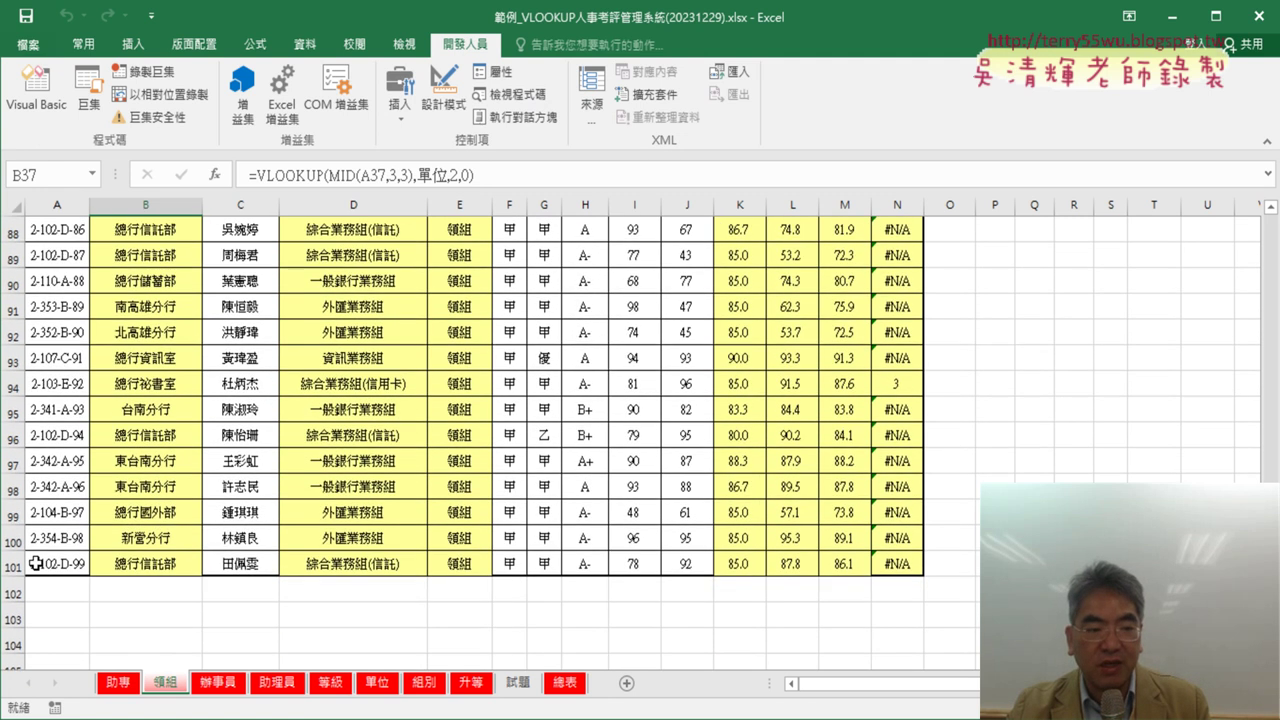
left_click(13, 564)
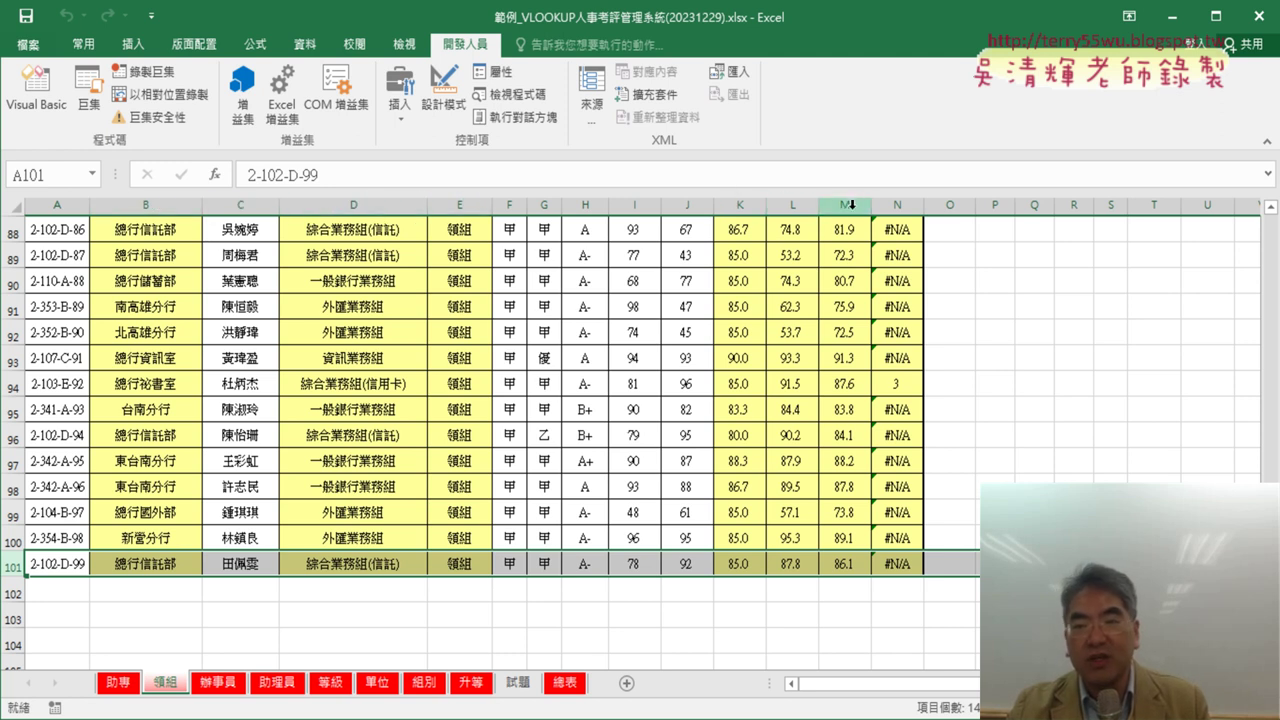
Step: Inspect N88's RANK.EQ(M88,M$3:M$40) formula, which yields #N/A beyond row 40
left_click(897, 229)
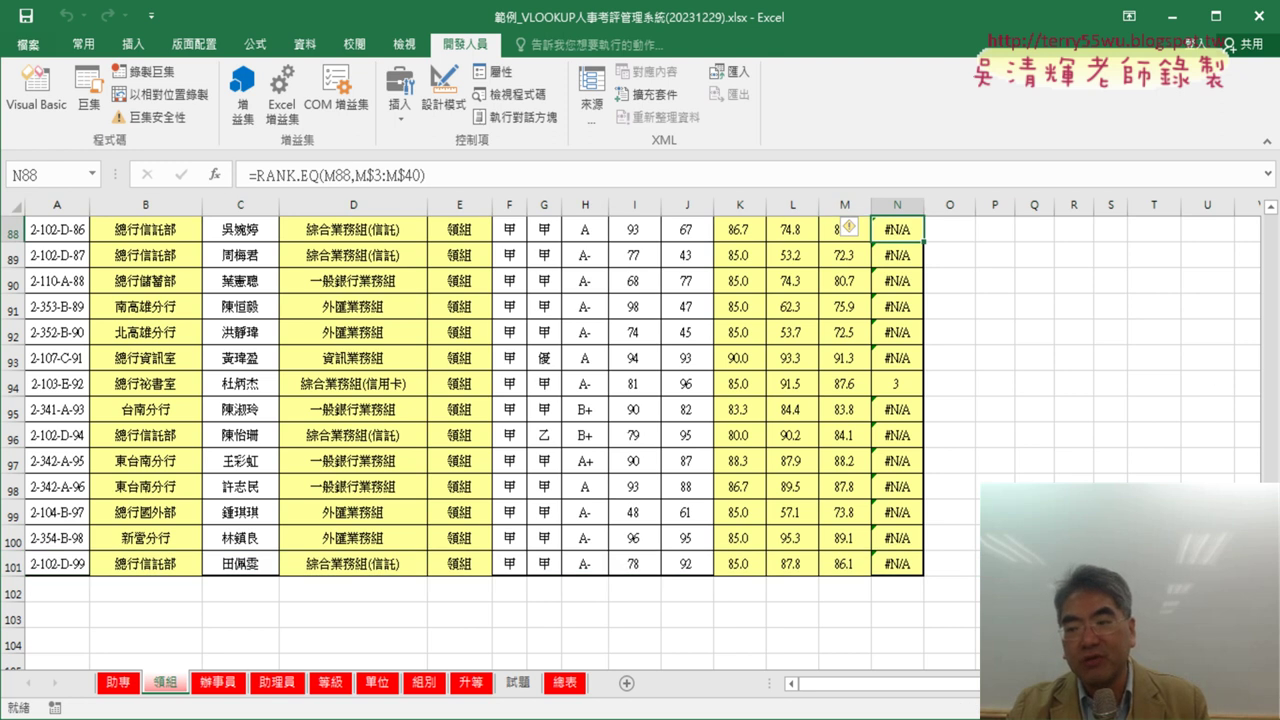
scroll(1198, 232, "up", 10)
scroll(1198, 232, "up", 10)
scroll(1198, 232, "up", 9)
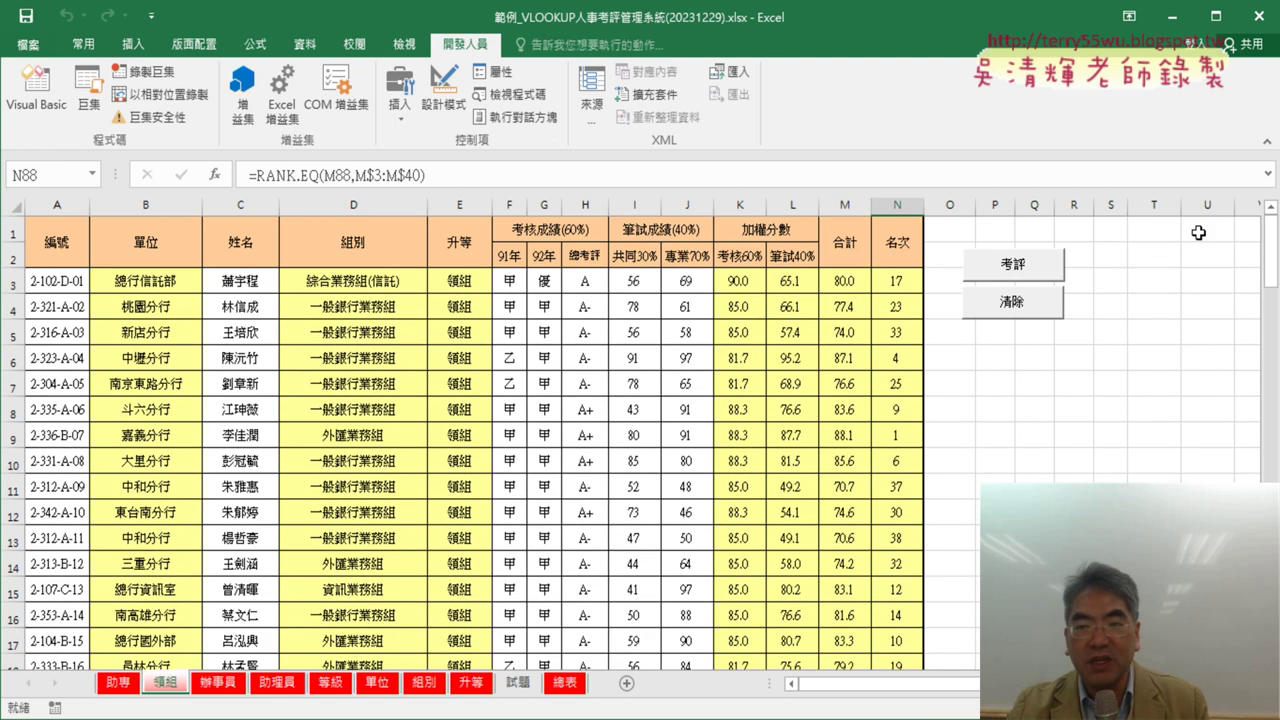
Step: Inspect N3's ranking formula and scroll down the 名次 column
left_click(897, 281)
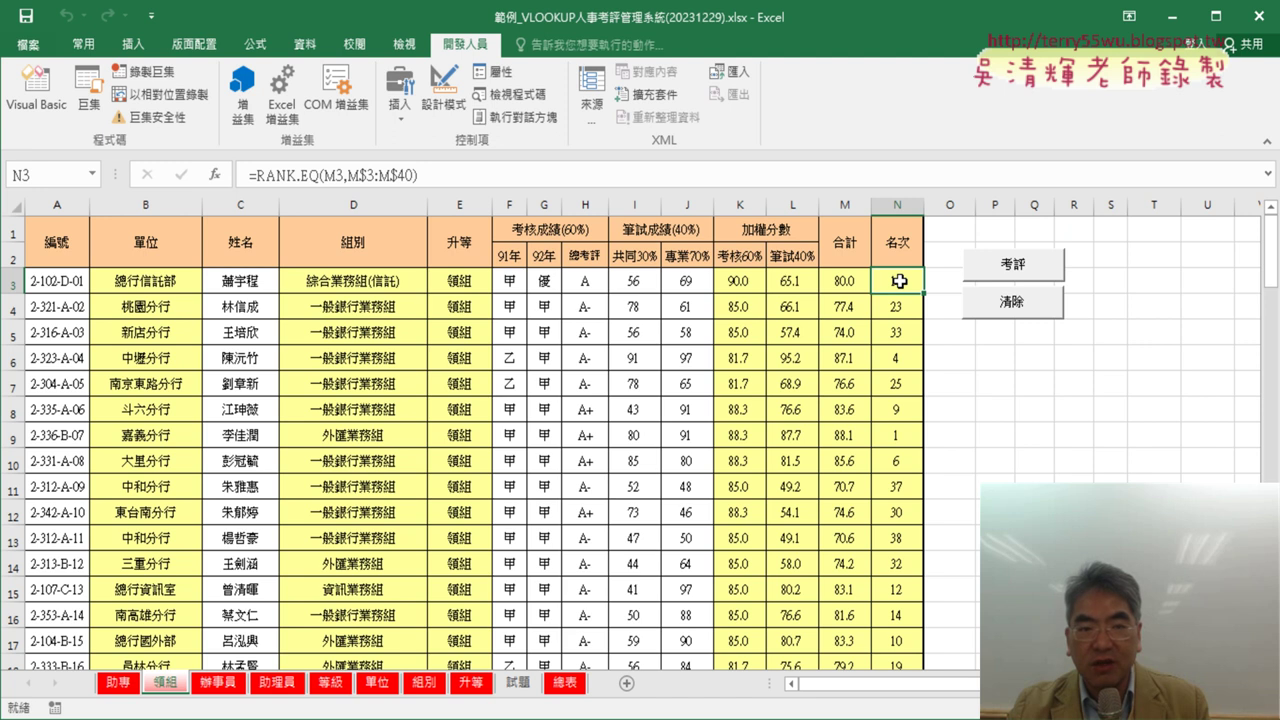
scroll(890, 464, "down", 3)
scroll(890, 464, "down", 4)
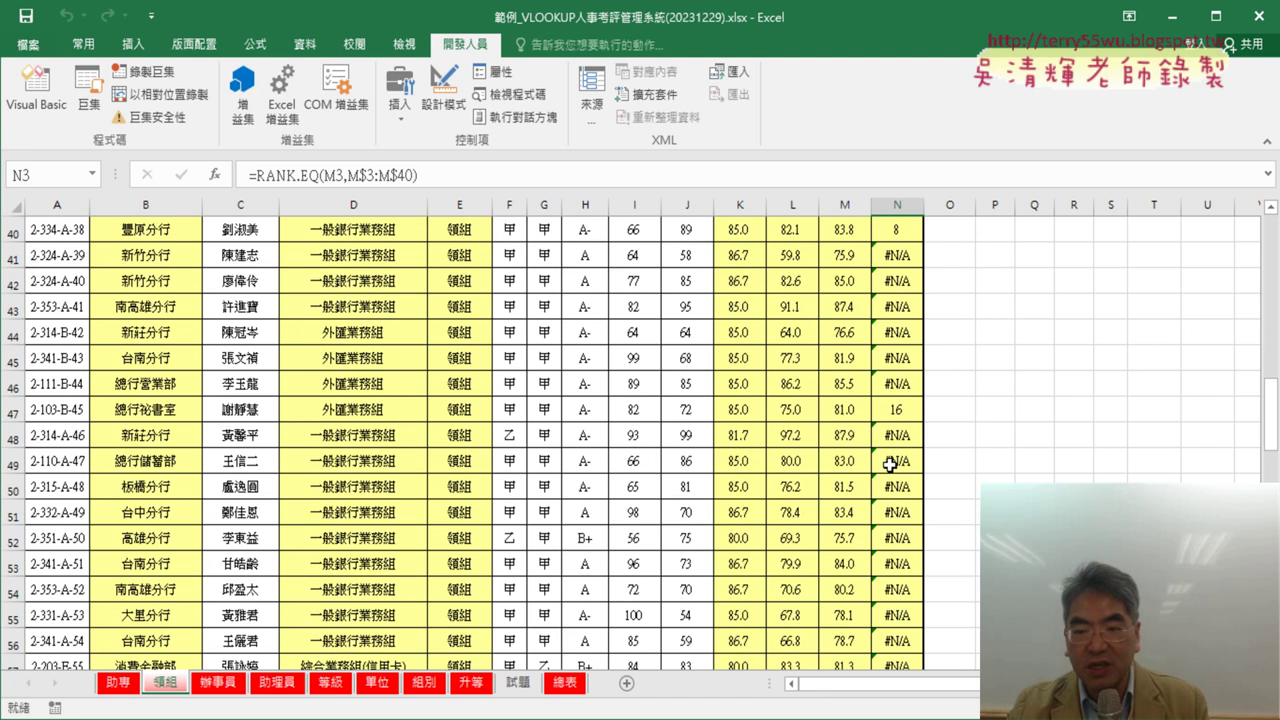
scroll(890, 464, "down", 8)
scroll(890, 464, "down", 8)
scroll(890, 464, "down", 7)
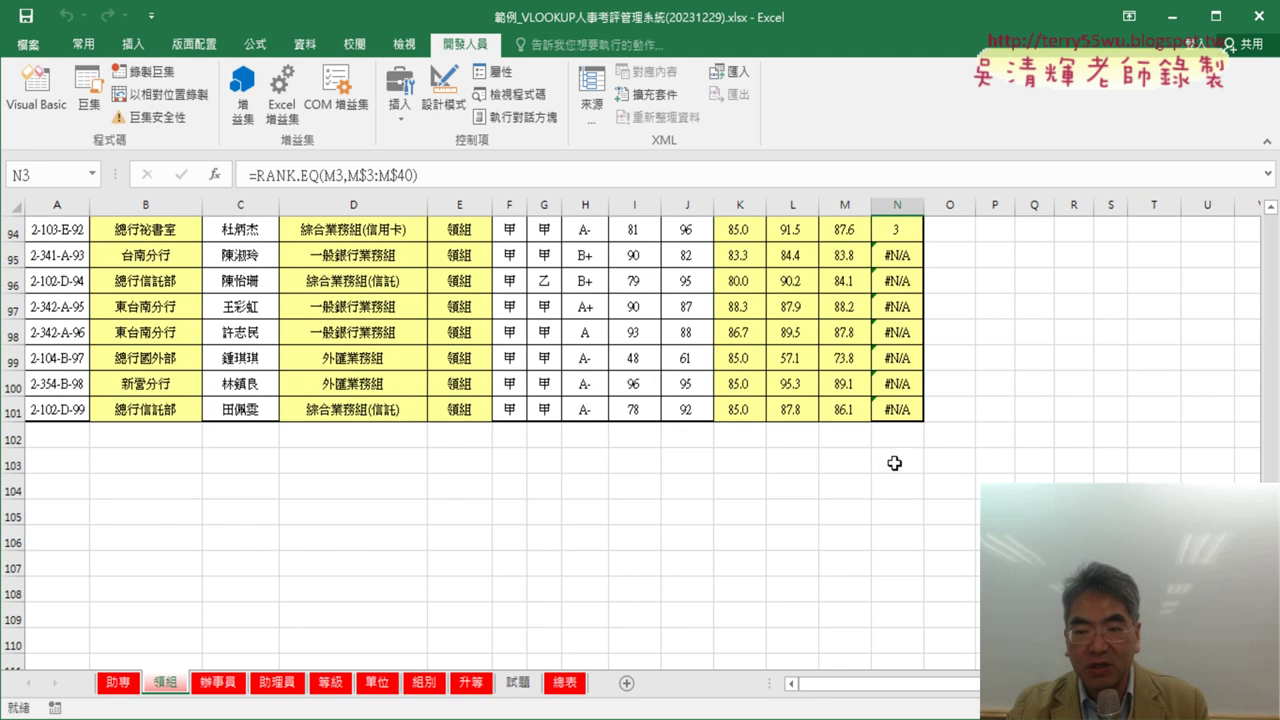
scroll(894, 463, "up", 2)
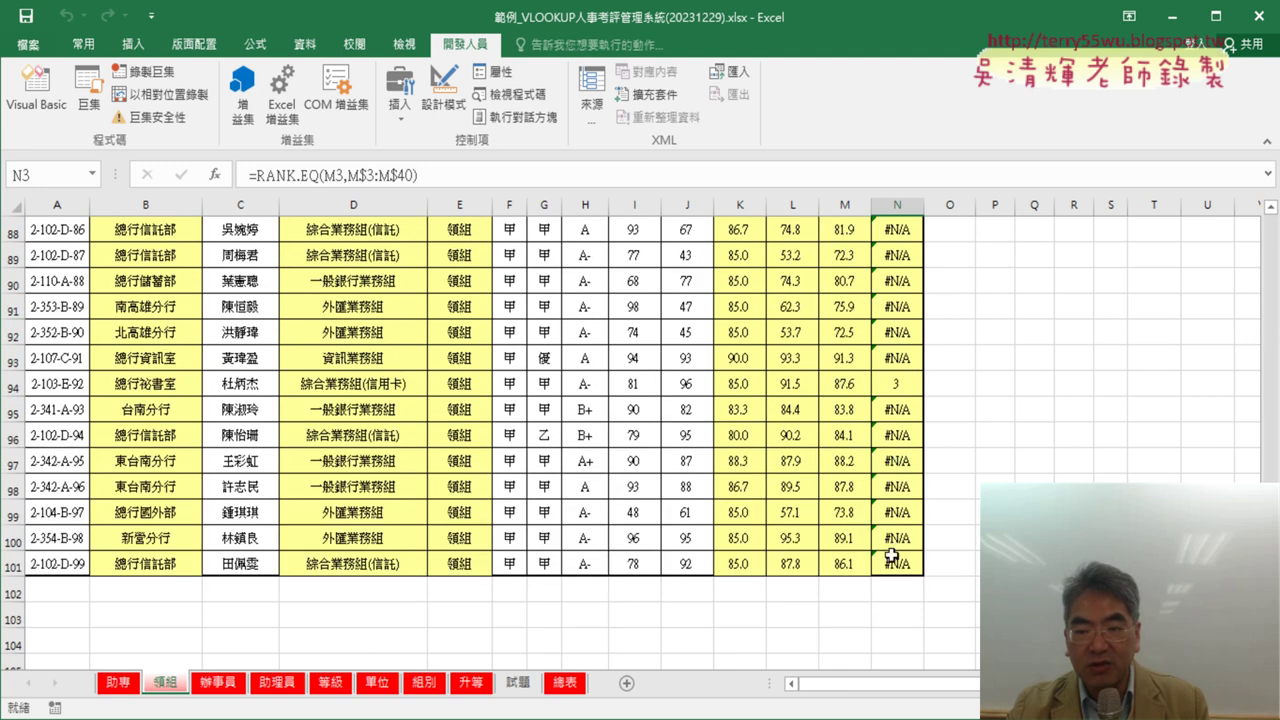
Step: Extend N3's RANK.EQ range to row 101 and fill it down column N
left_click(410, 175)
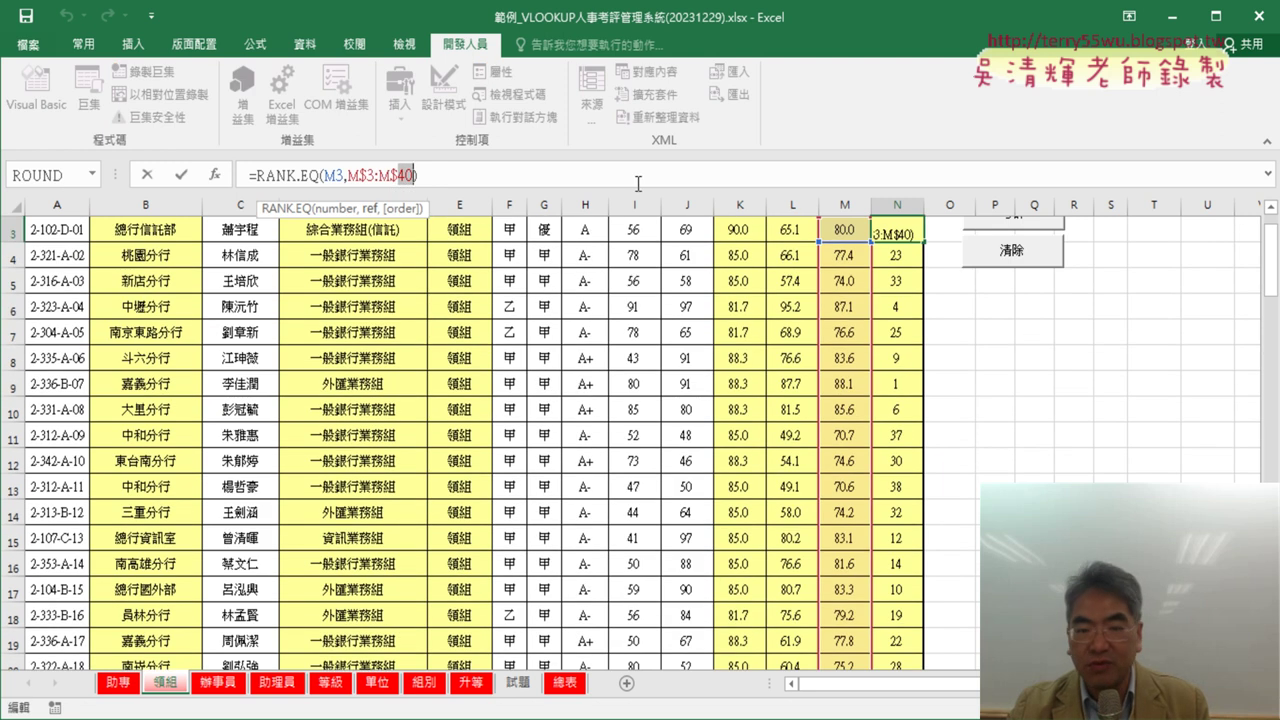
type("10")
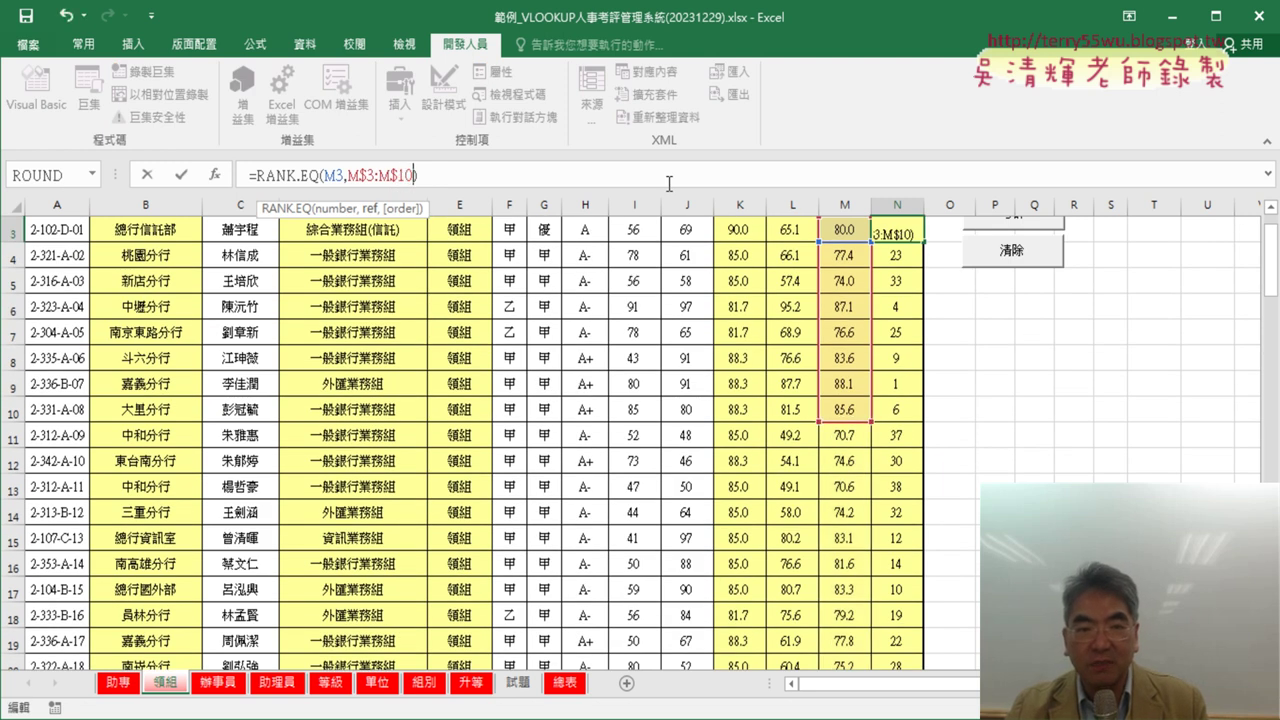
type("1")
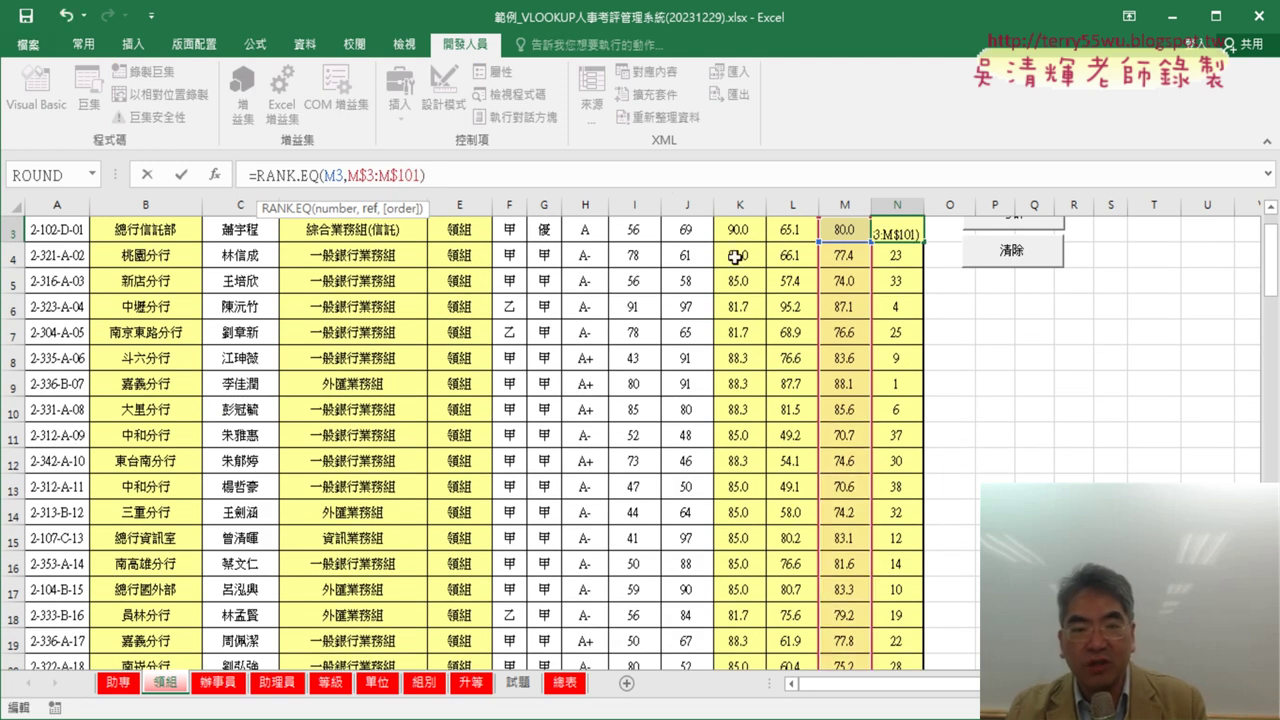
left_click(181, 180)
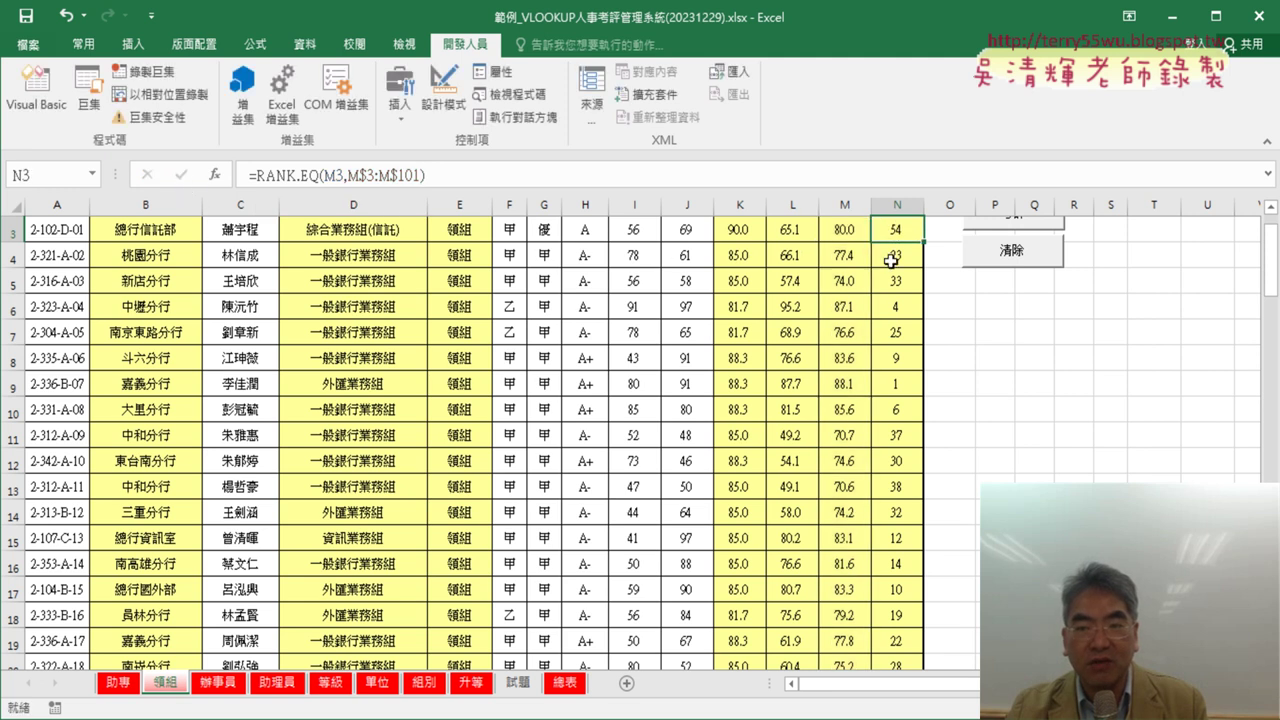
double_click(927, 242)
scroll(951, 482, "down", 5)
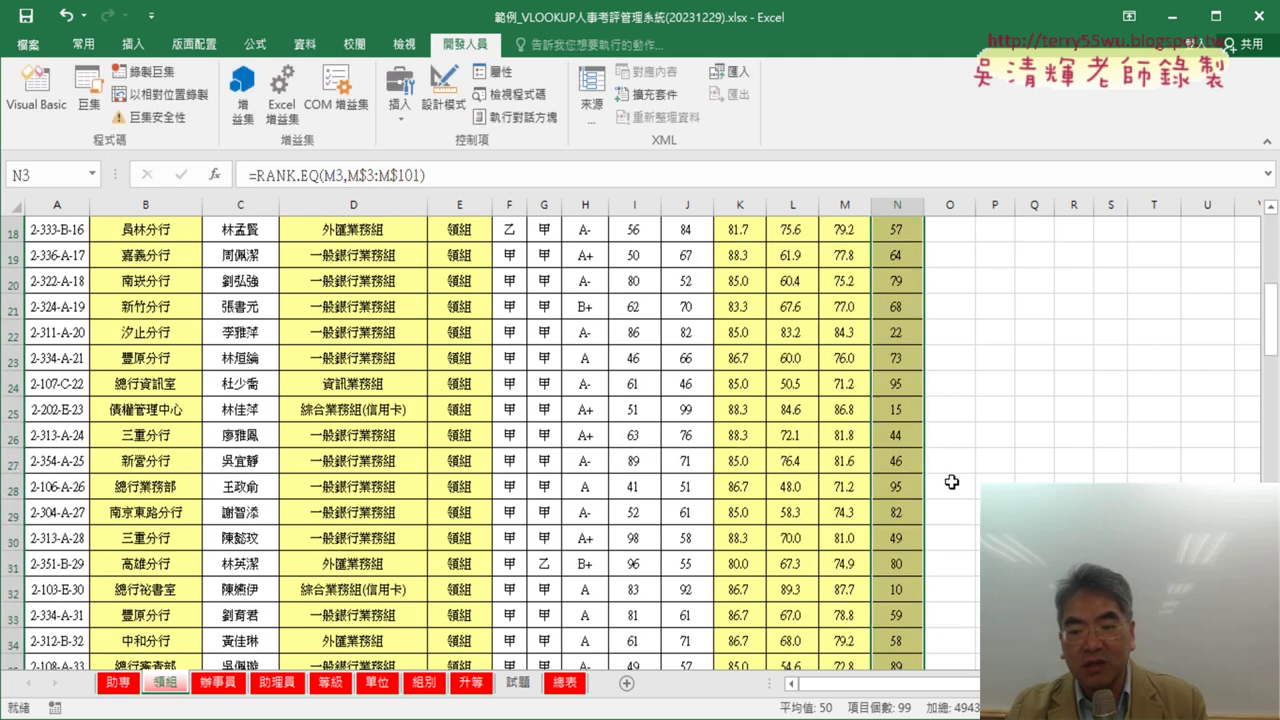
scroll(951, 482, "down", 10)
scroll(951, 482, "down", 4)
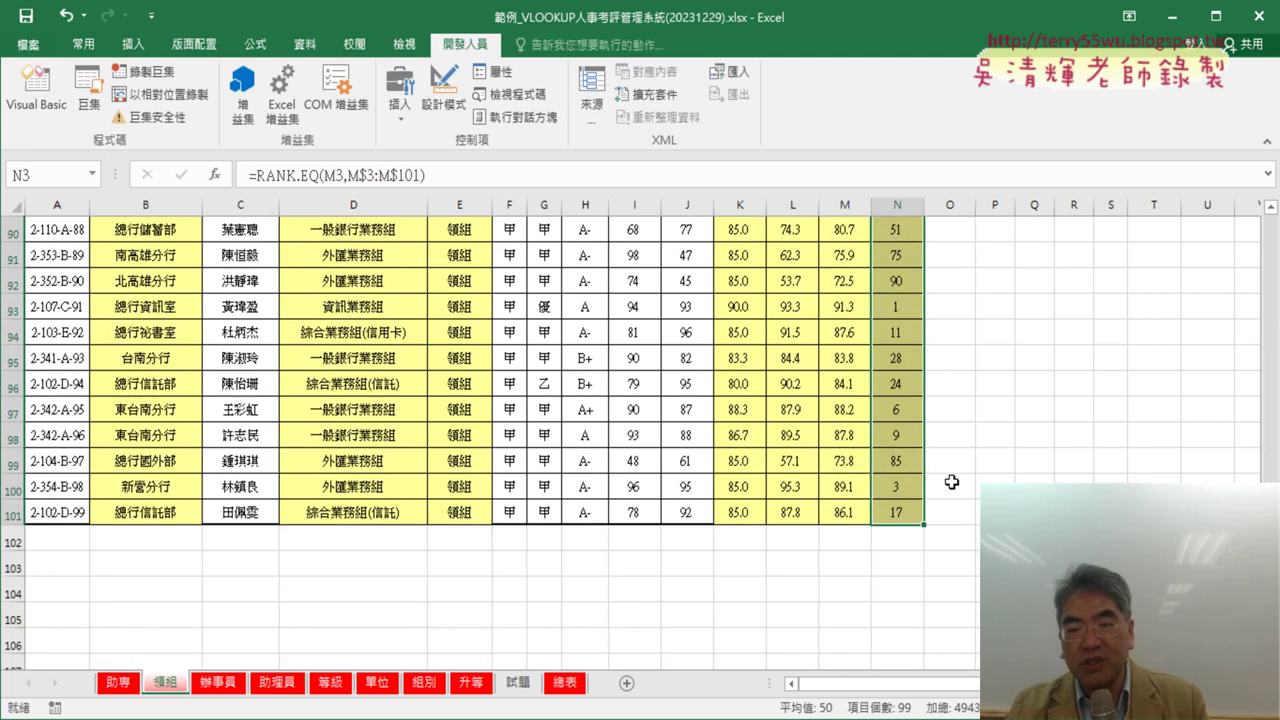
scroll(951, 482, "up", 10)
scroll(951, 482, "up", 9)
scroll(951, 482, "up", 1)
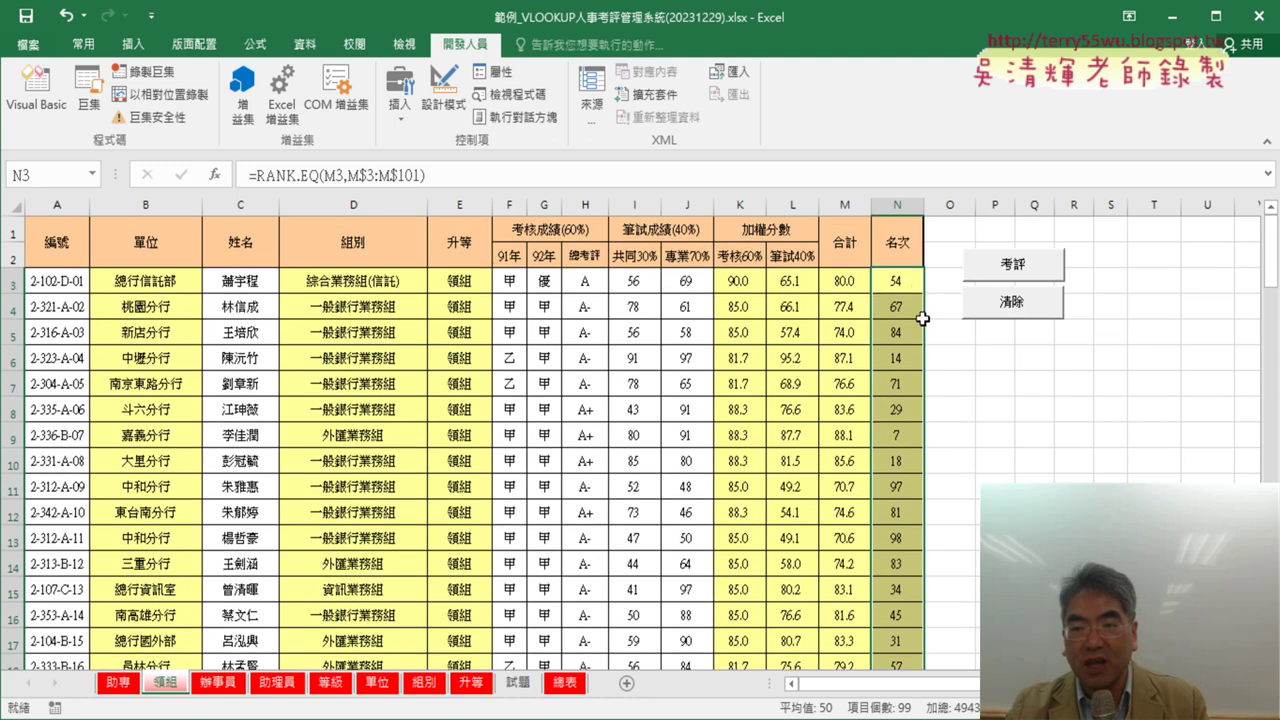
Step: Recheck N3's =RANK.EQ(M3,M$3:M$101) formula without changing it
left_click(898, 280)
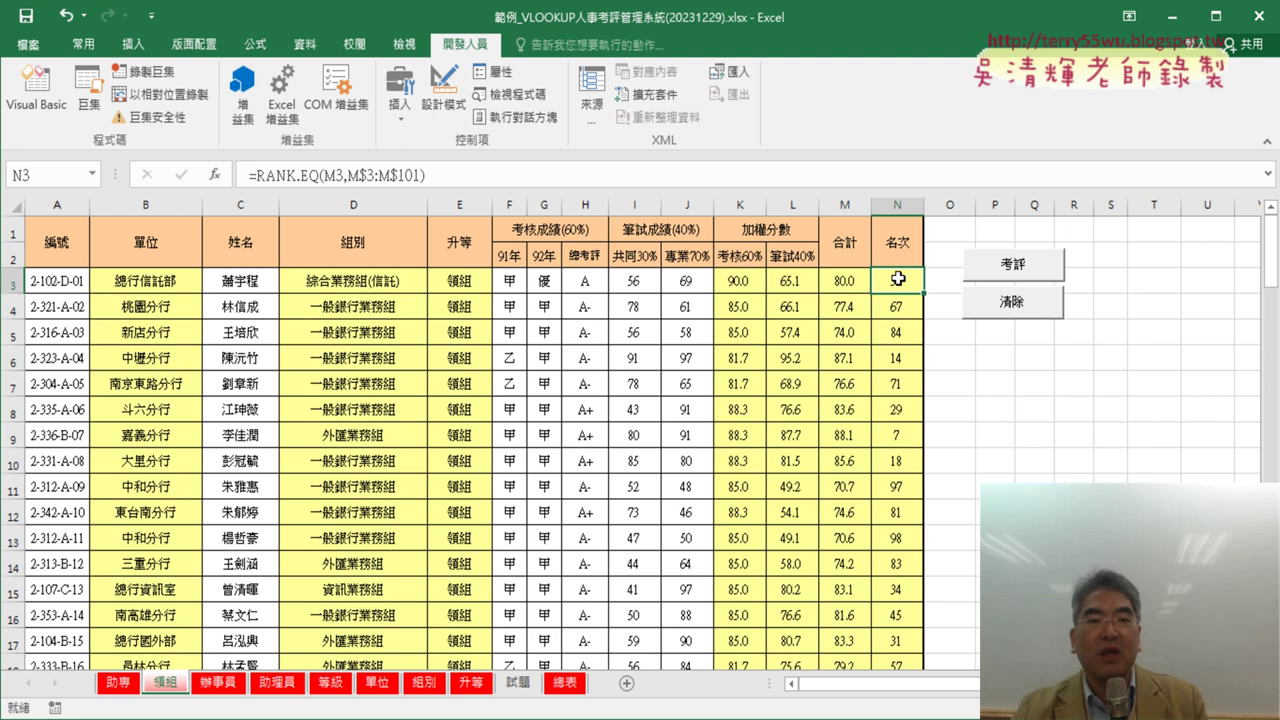
left_click(417, 176)
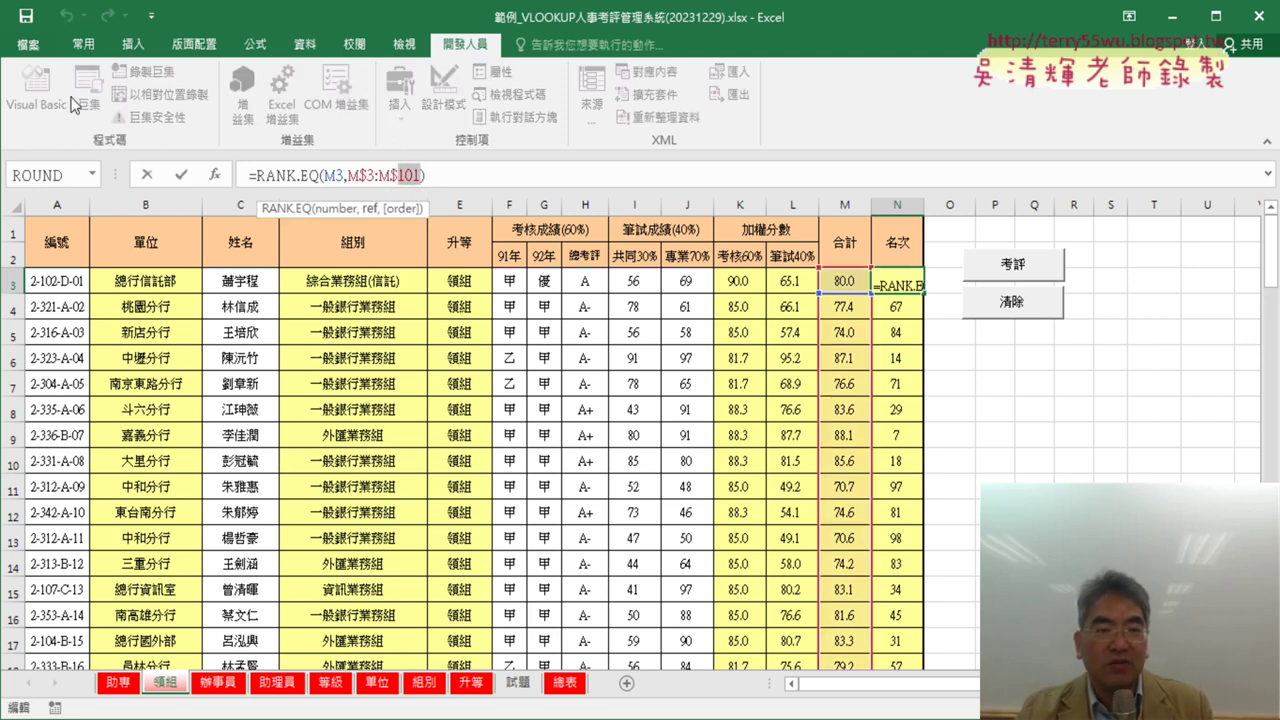
left_click(147, 178)
Step: In Module1, add r = Range("A3").End(xlDown).Row under Sub 考評()
left_click(36, 90)
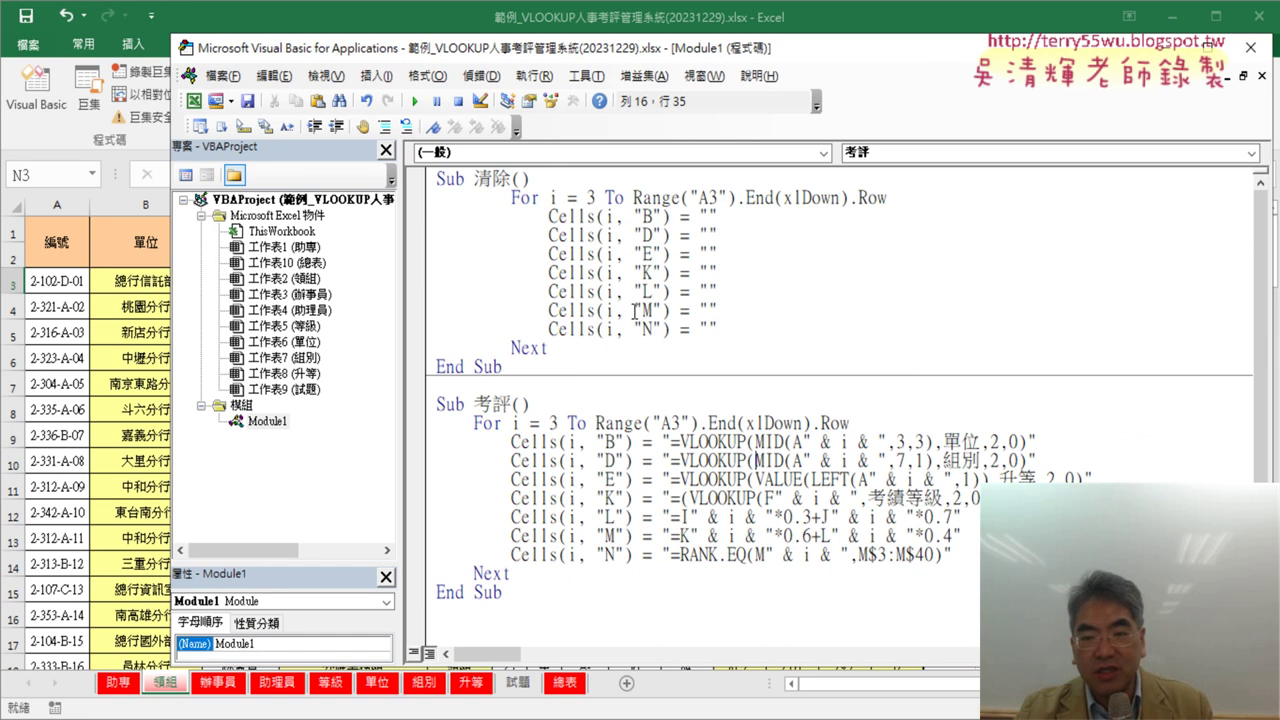
left_click_drag(855, 423, 600, 423)
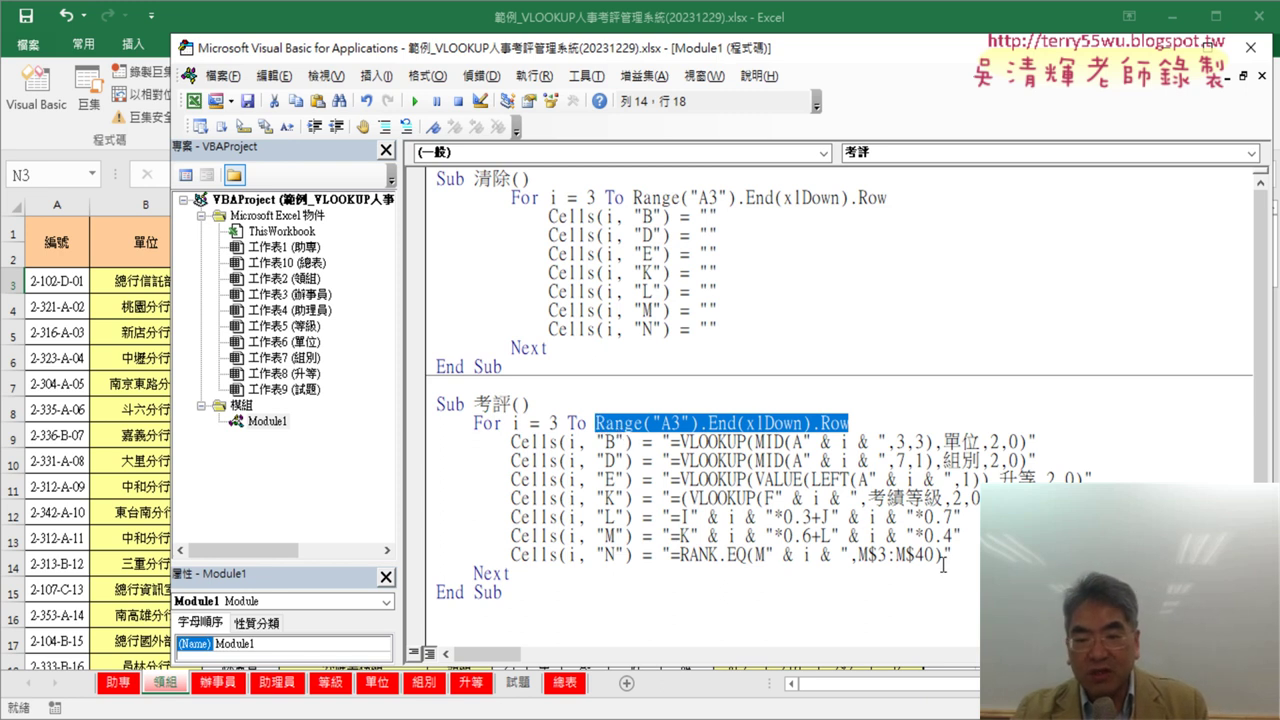
left_click(535, 404)
key("Return")
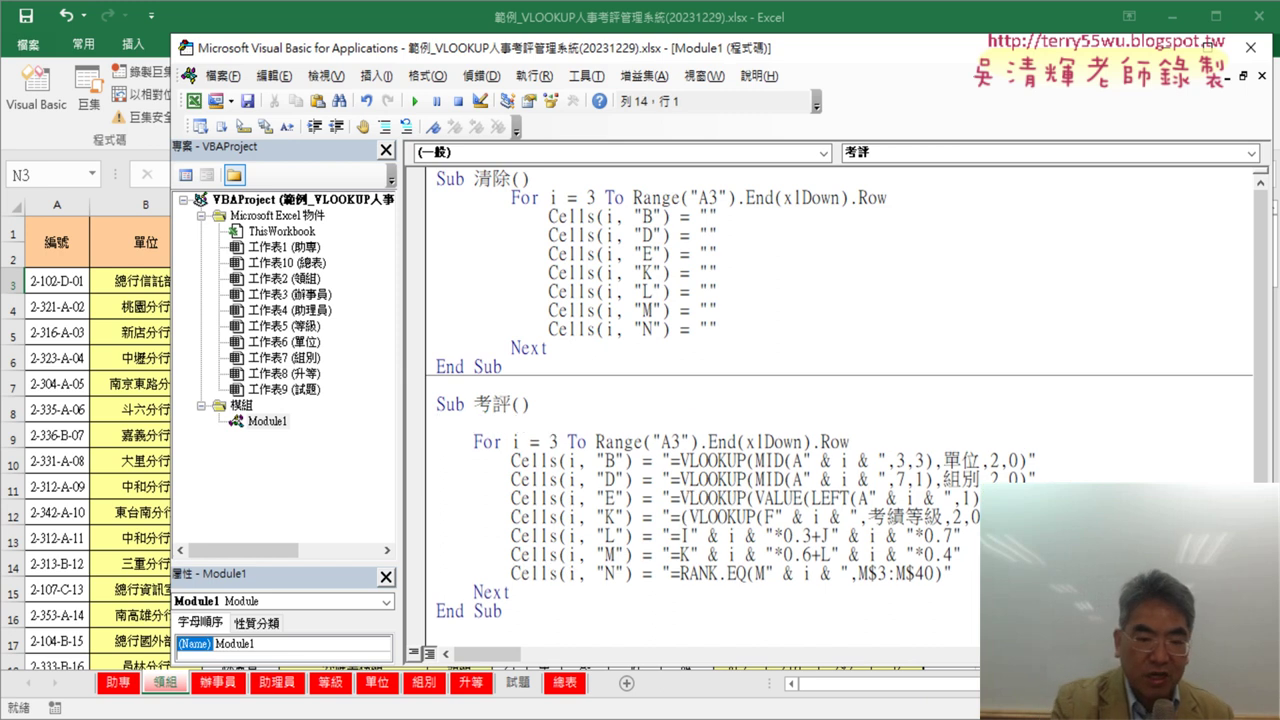
key("Tab")
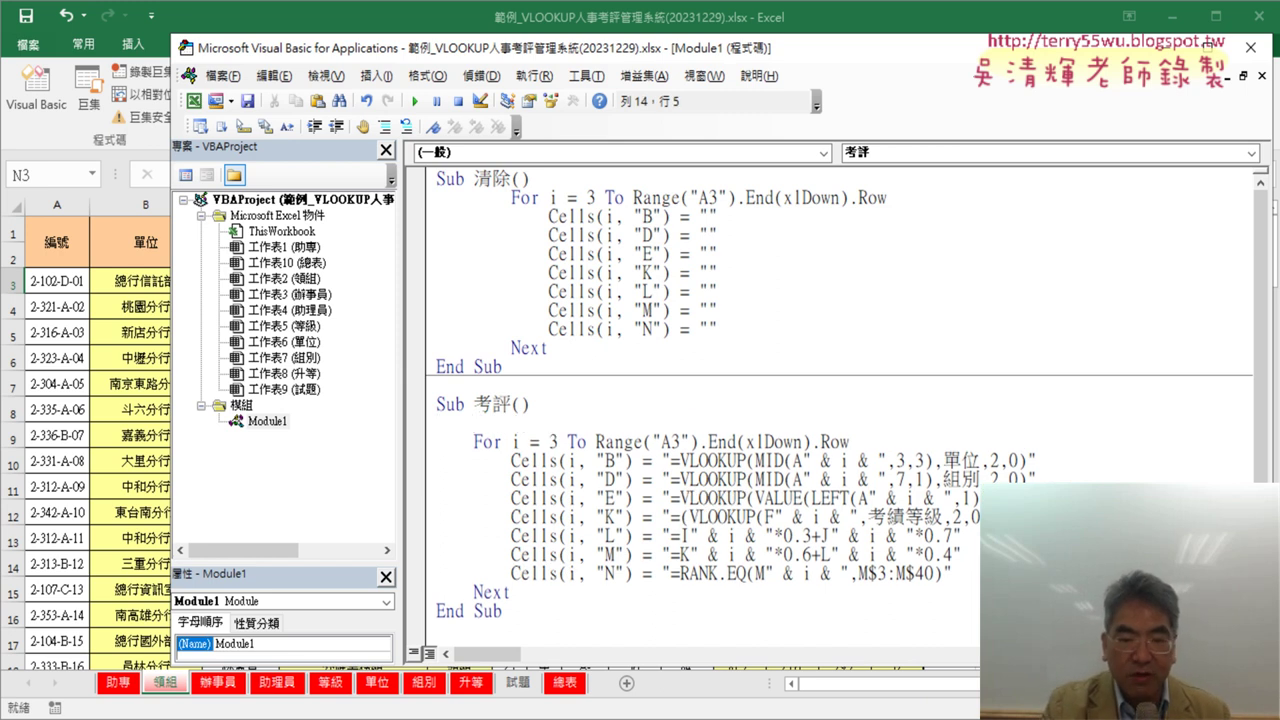
type("r=")
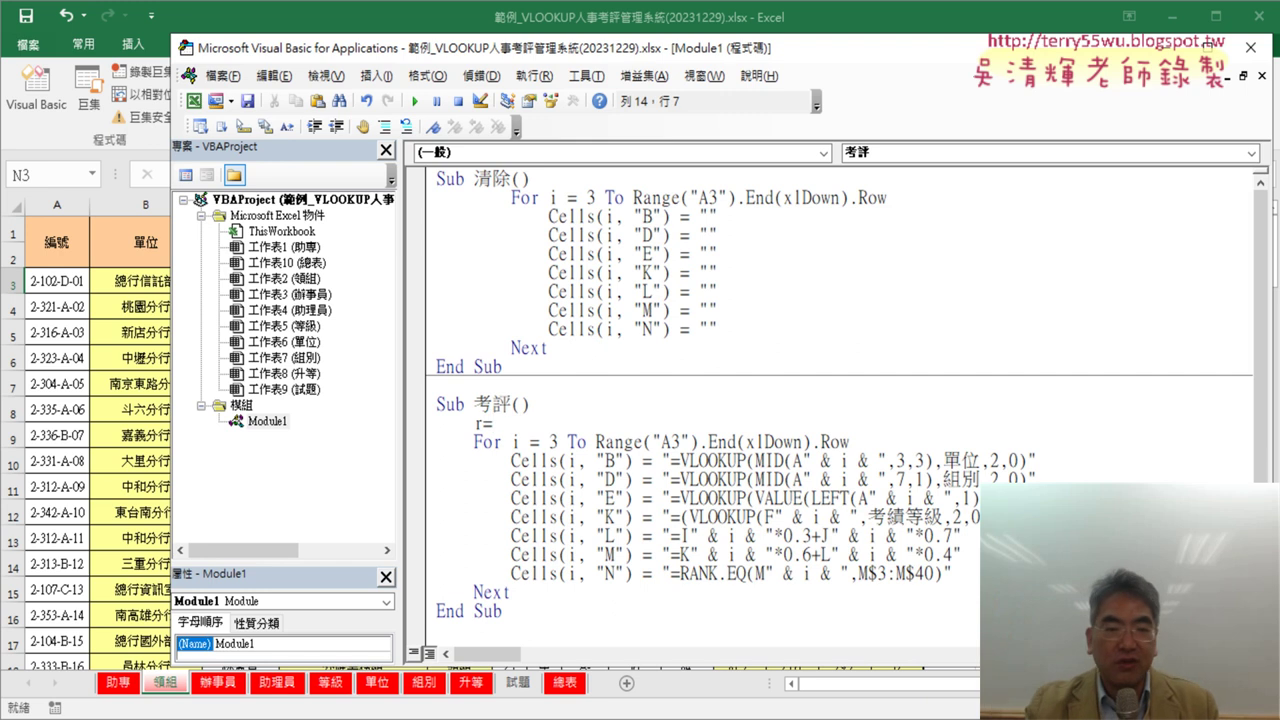
left_click(607, 512)
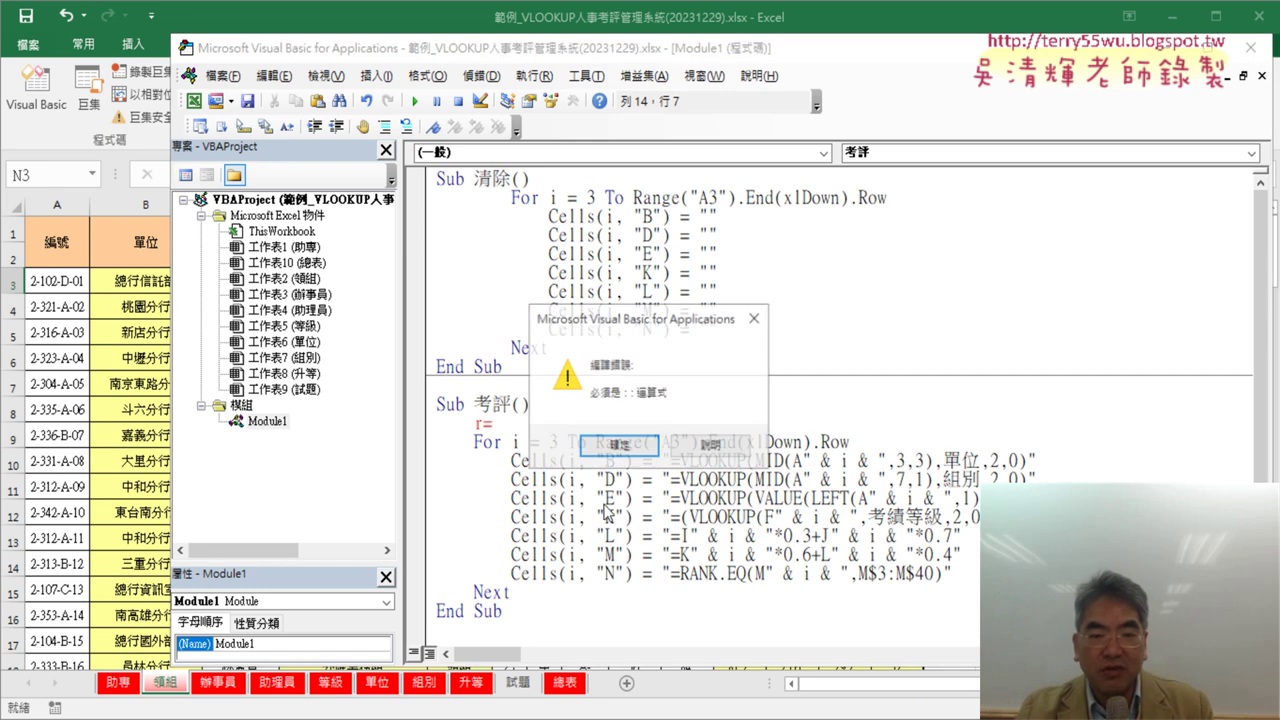
left_click(635, 447)
mouse_move(848, 441)
left_mouse_down()
mouse_move(606, 441)
mouse_move(536, 425)
left_mouse_up()
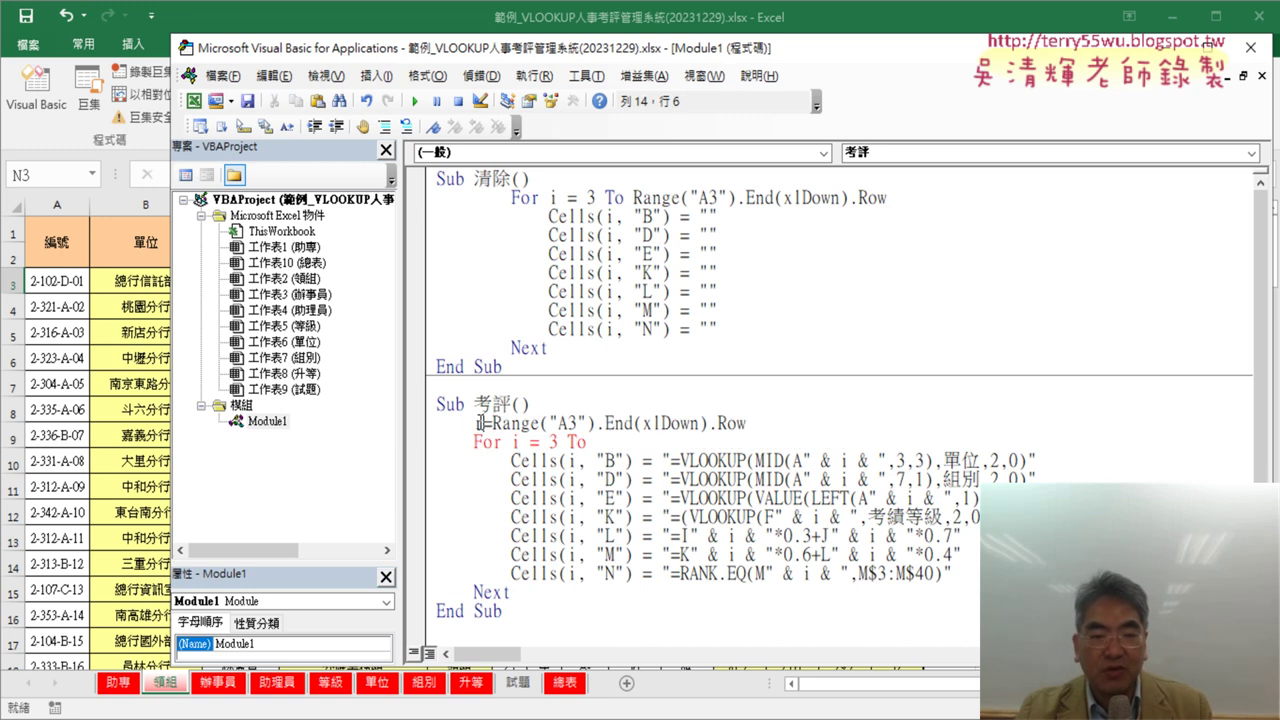
key("Down")
Step: Make the loop For i = 3 To r and end the RANK.EQ range at M$" & r
key("End")
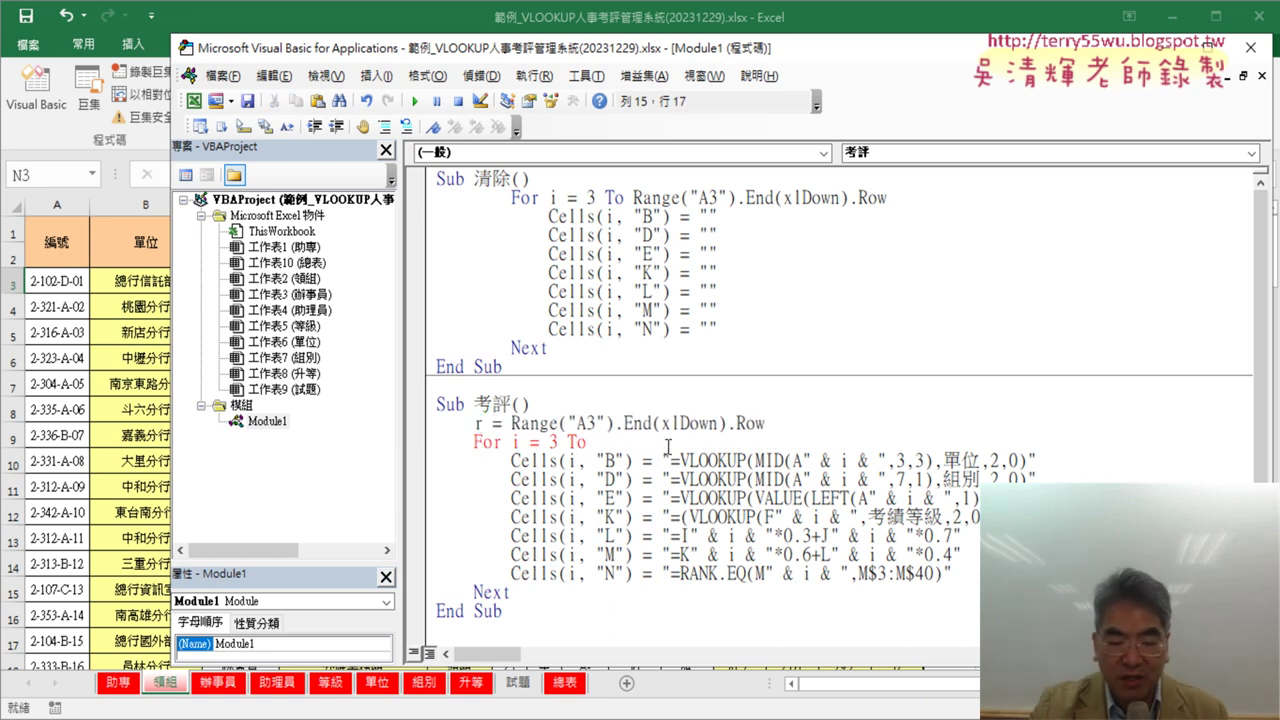
type(" r")
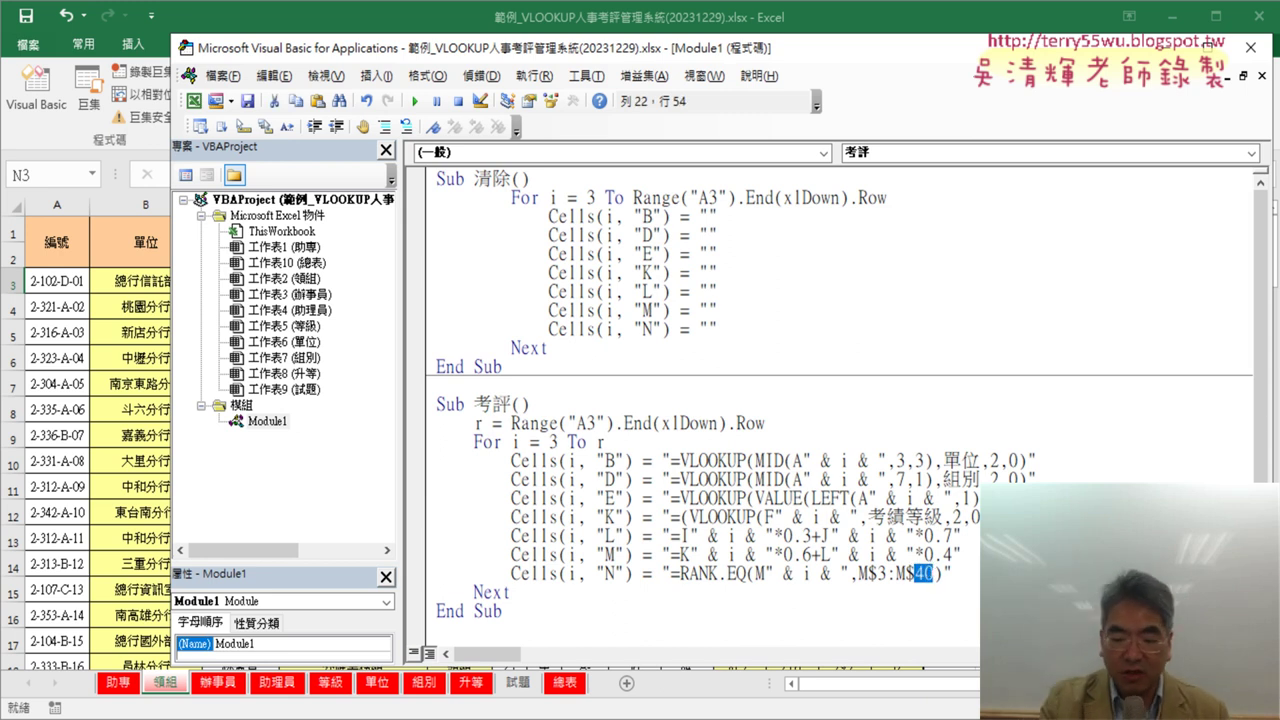
type("\"\"")
key("Left")
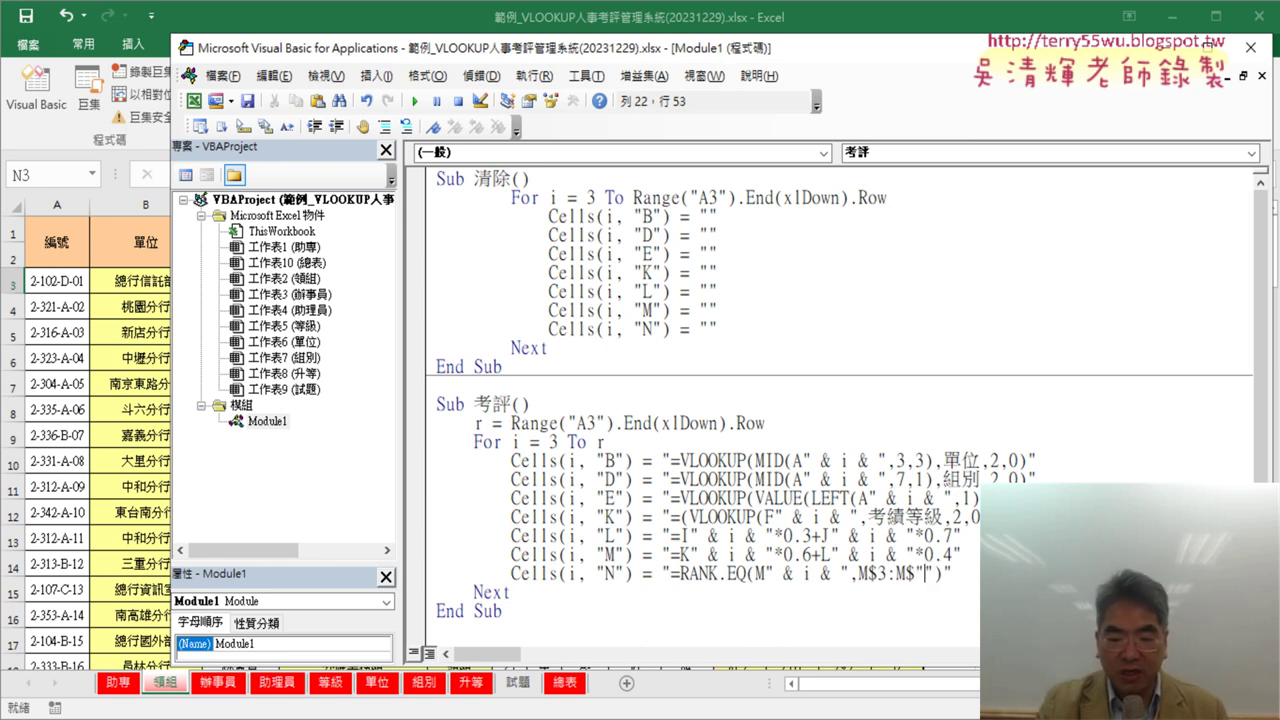
type("r&")
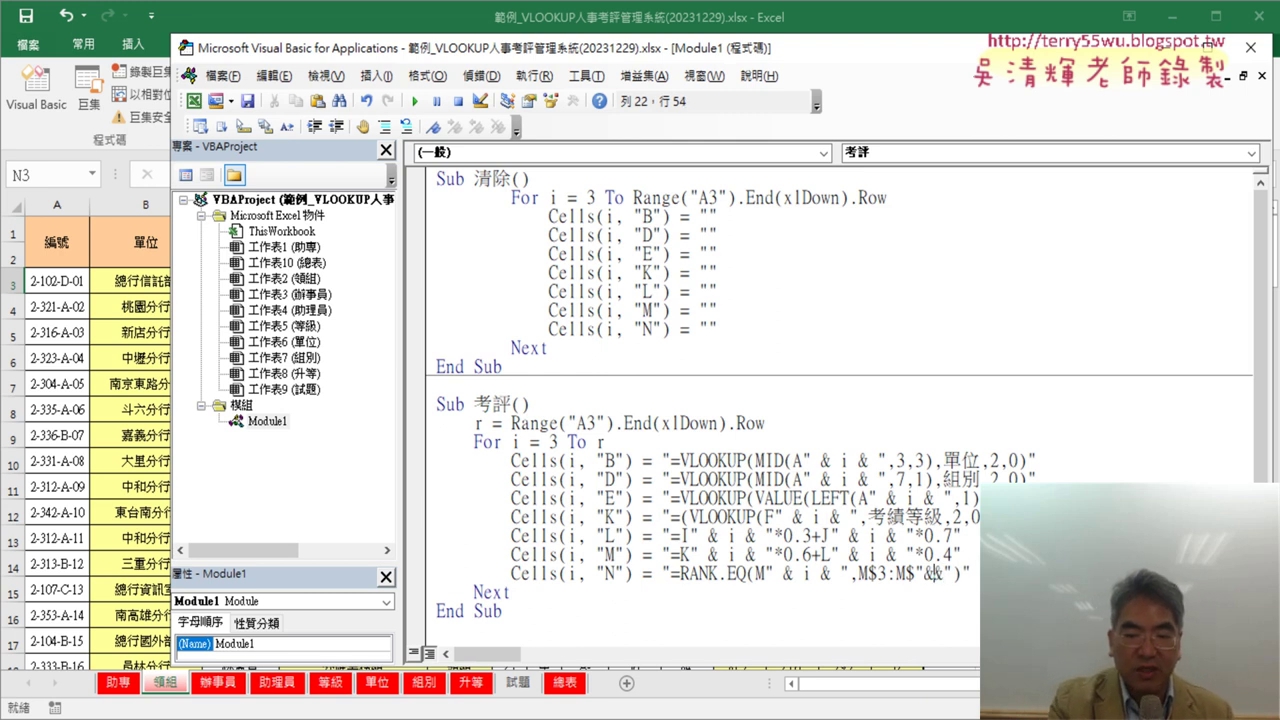
type("r")
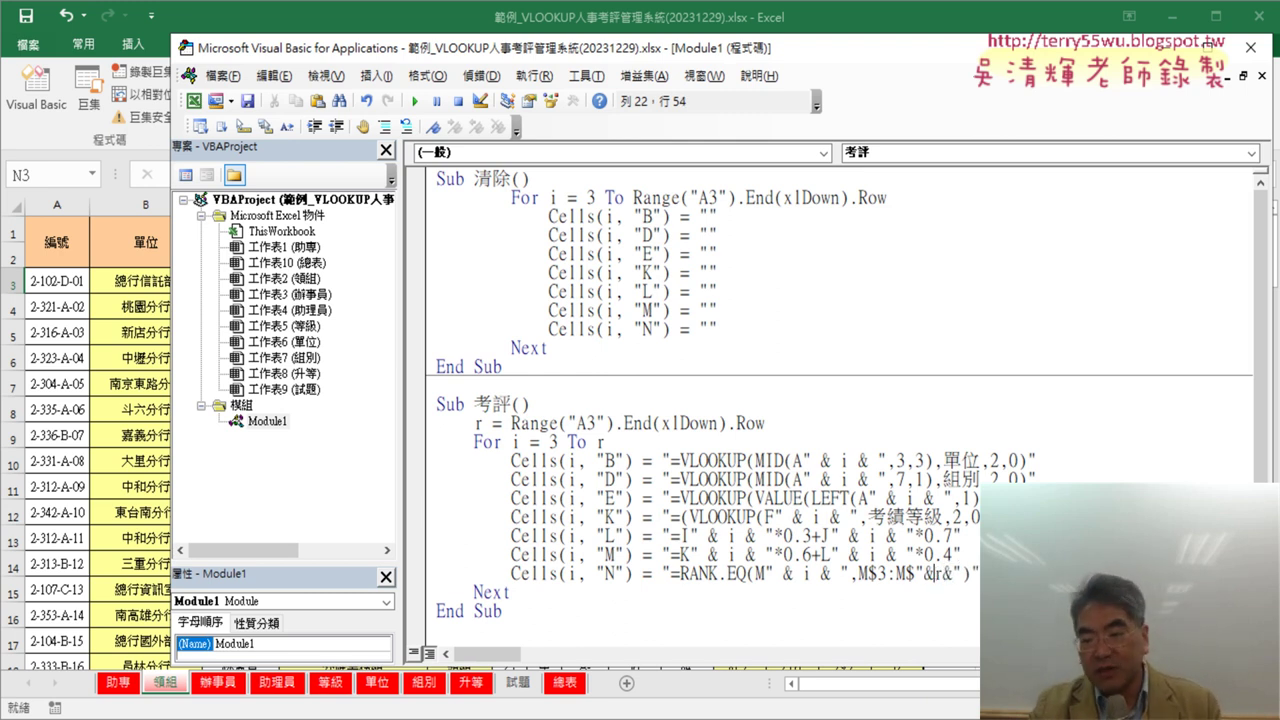
left_click(927, 572)
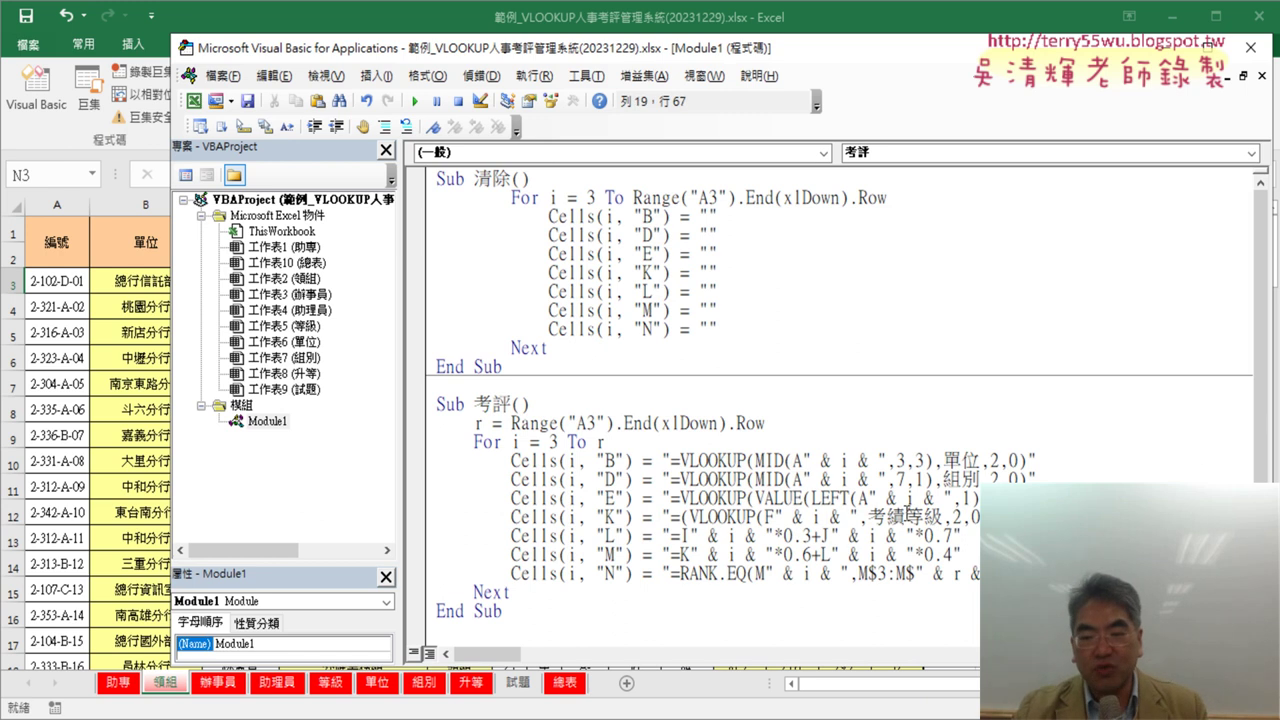
Step: On the 領組 sheet, run 清除 then 考評 and check the N3 and N4 ranks
key("alt+F11")
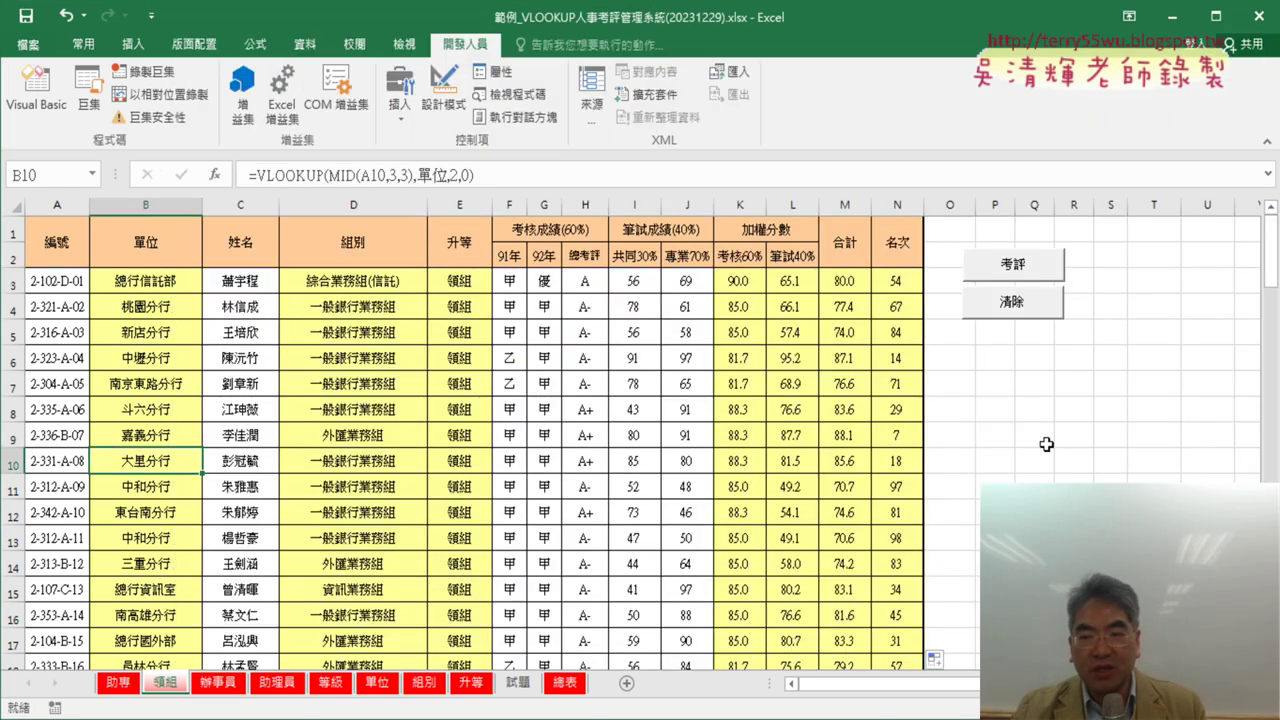
left_click(1038, 305)
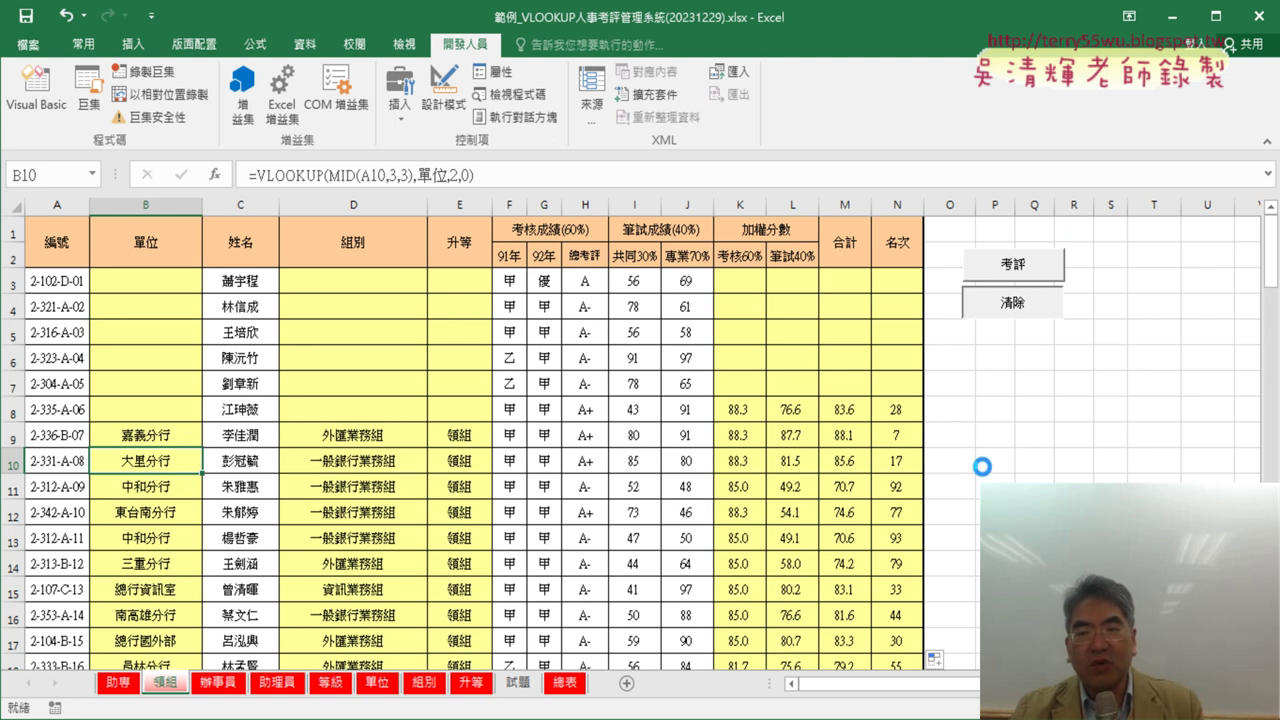
left_click(1020, 268)
scroll(865, 425, "down", 6)
scroll(880, 450, "down", 3)
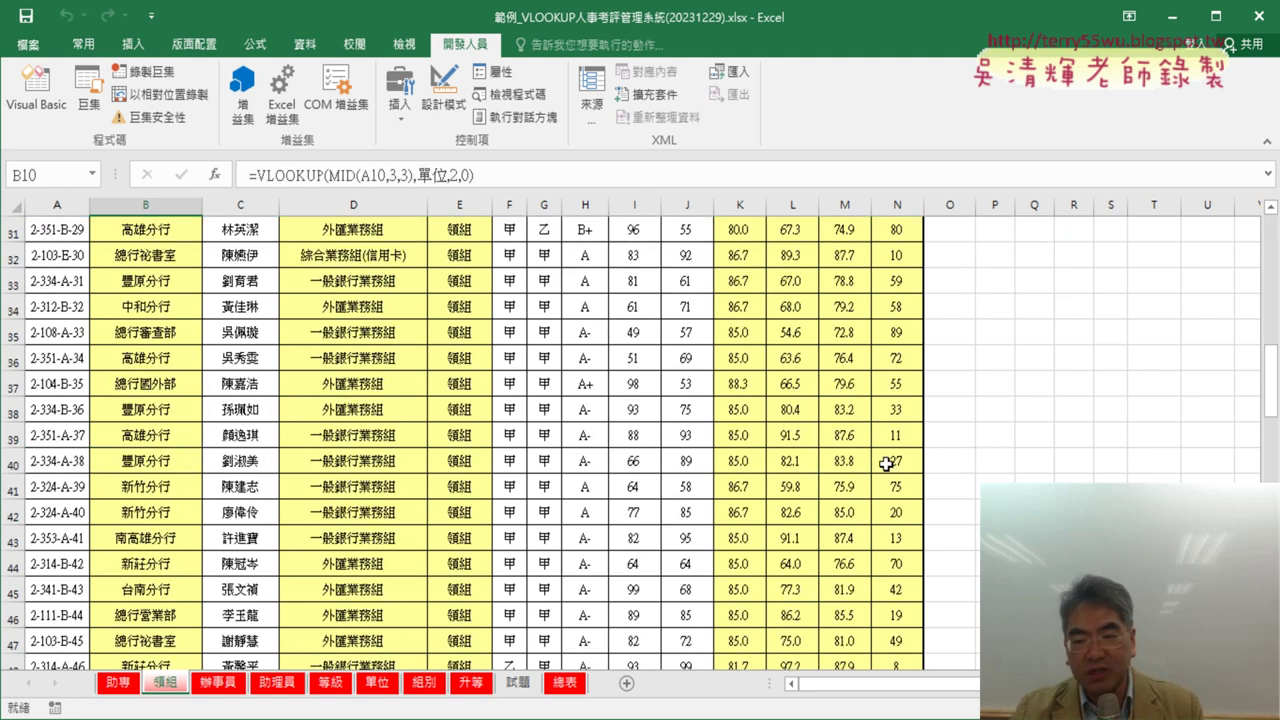
scroll(886, 463, "up", 6)
scroll(888, 360, "up", 4)
left_click(905, 282)
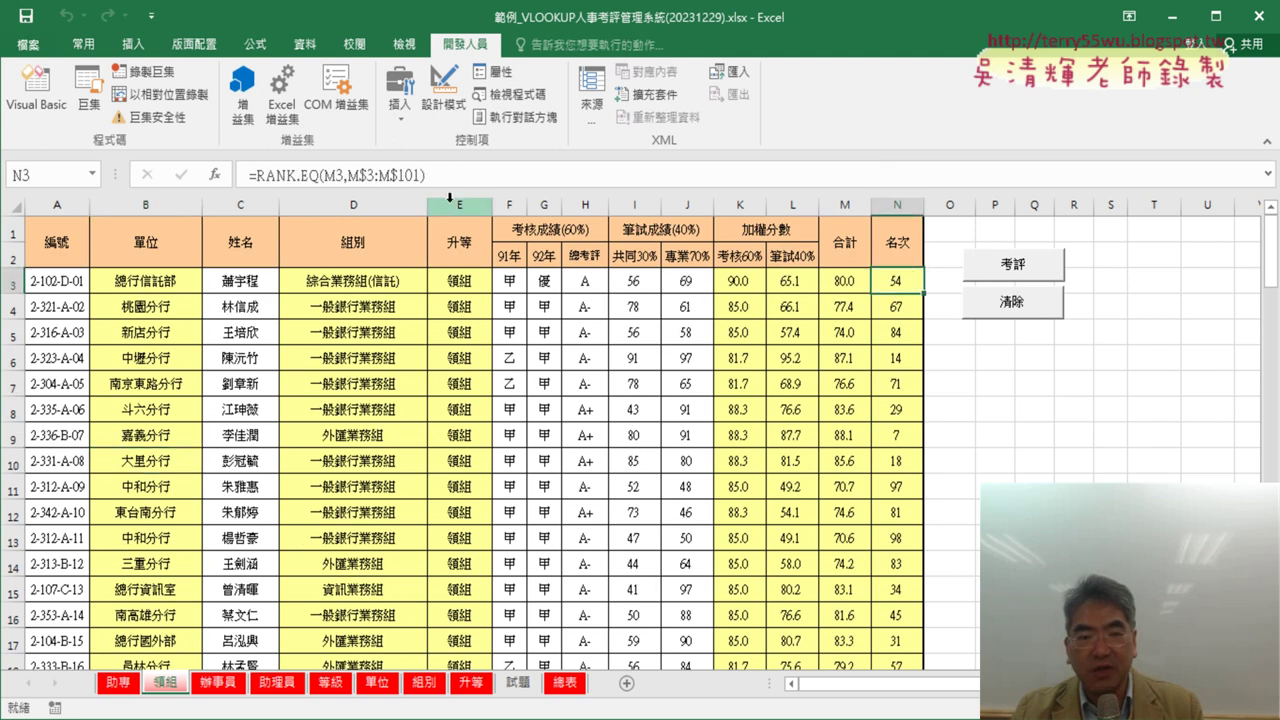
left_click(885, 306)
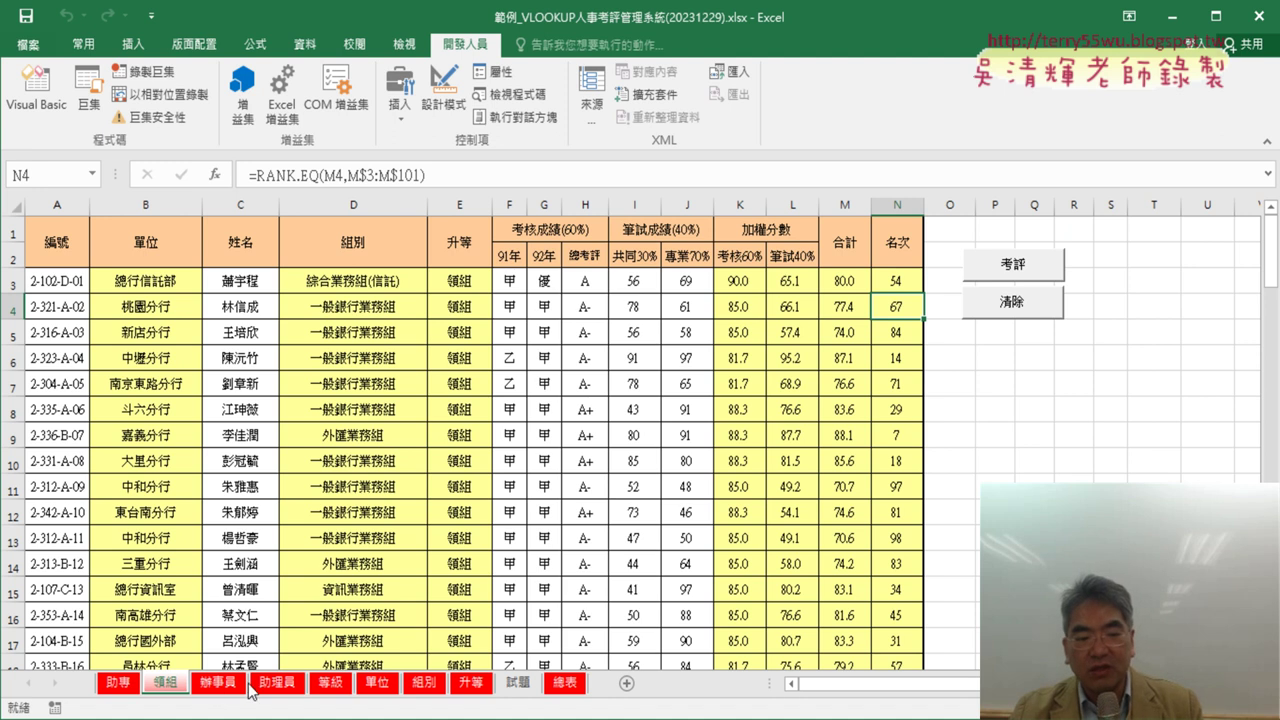
Step: Select the 考評 and 清除 buttons together and go to the 辦事員 sheet
left_click(1015, 275, "ctrl")
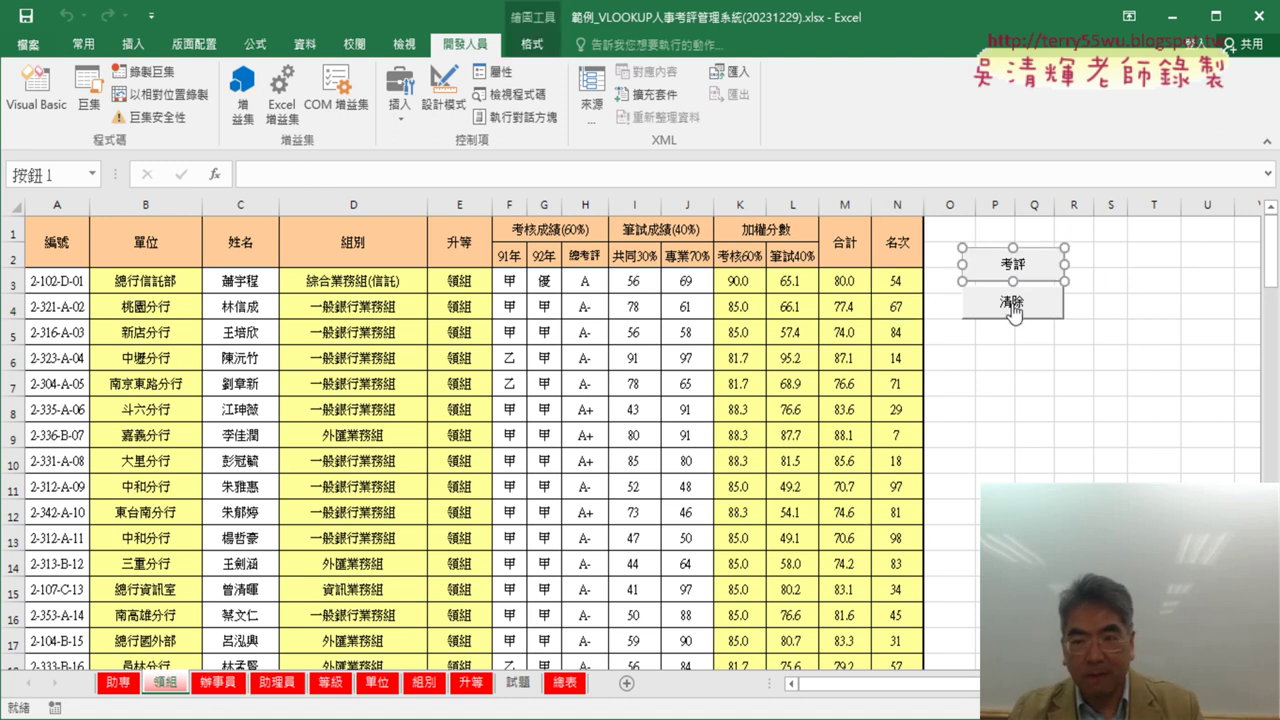
left_click(1012, 305, "ctrl")
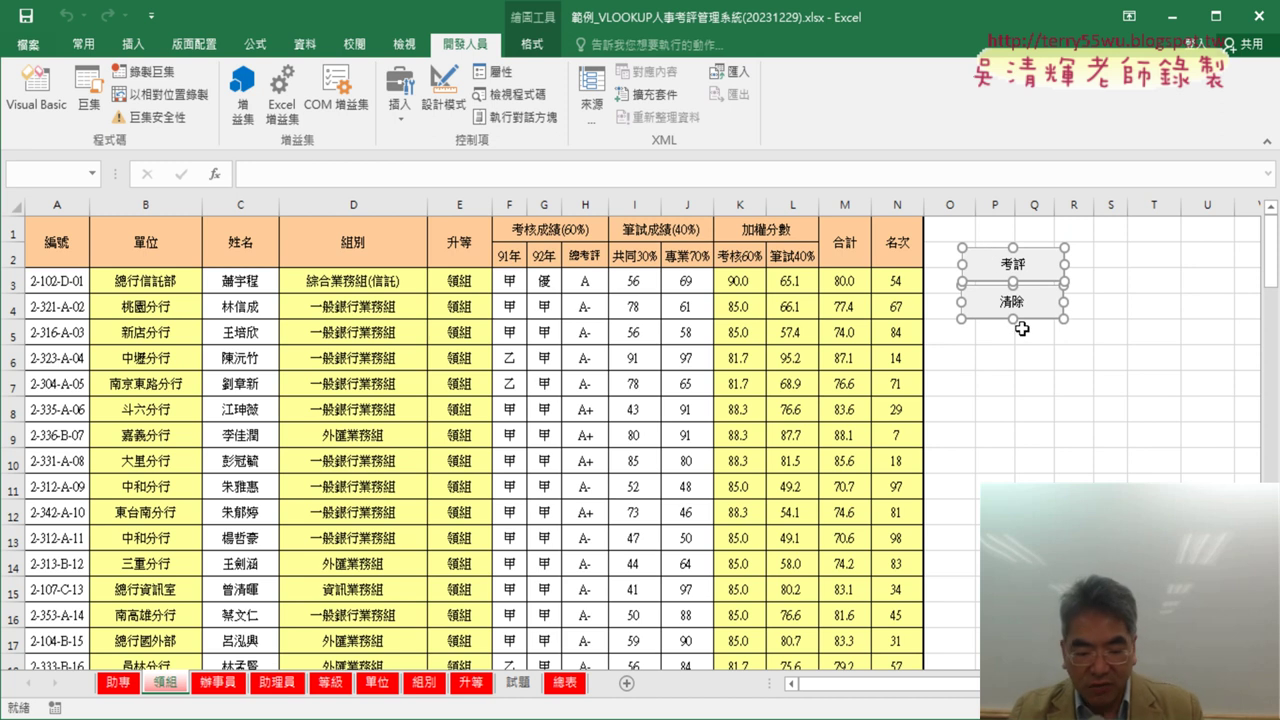
left_click(217, 683)
Step: Paste the 考評 and 清除 buttons at O2 on the 辦事員 and 助理員 sheets
left_click(966, 257)
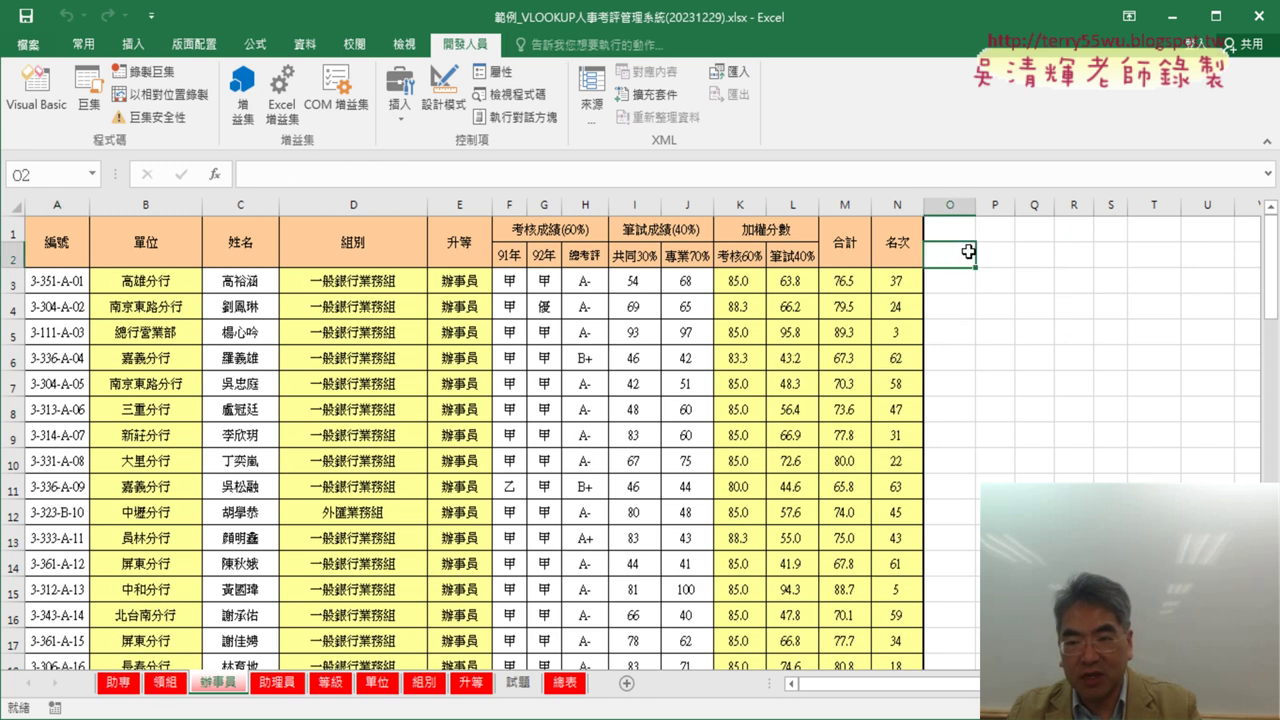
key("ctrl+v")
left_click(277, 683)
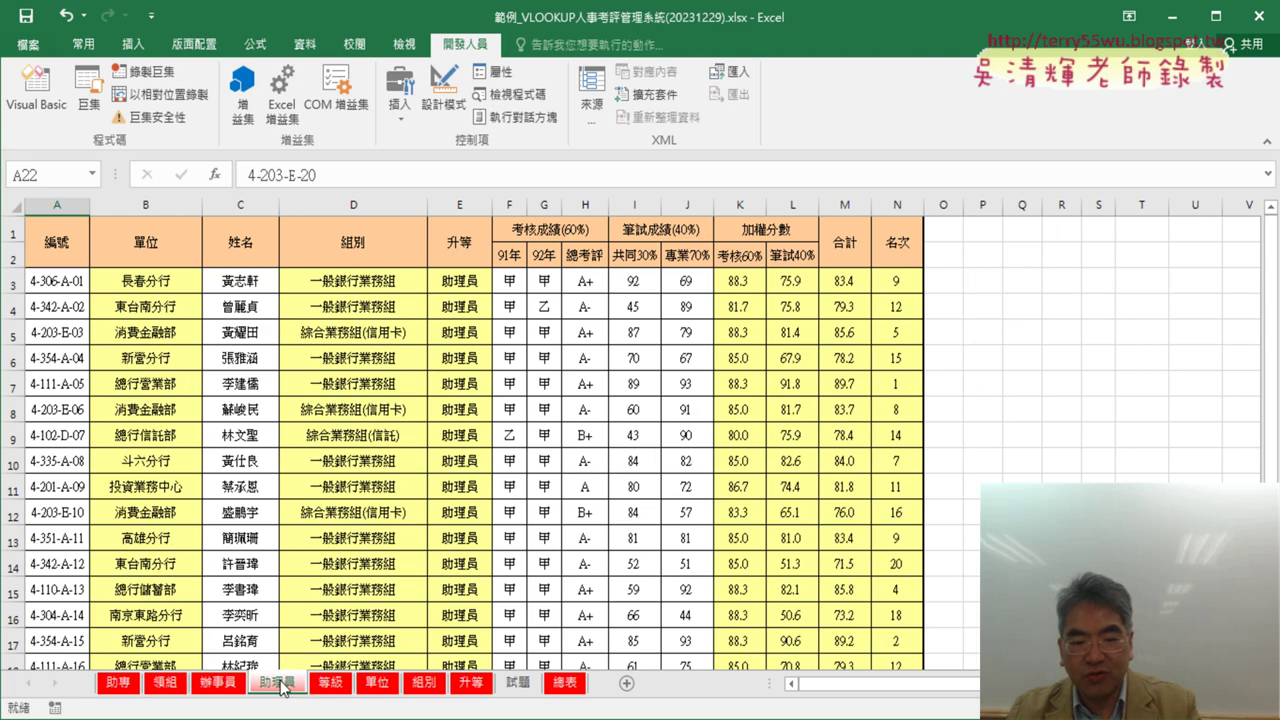
left_click(944, 253)
key("ctrl+v")
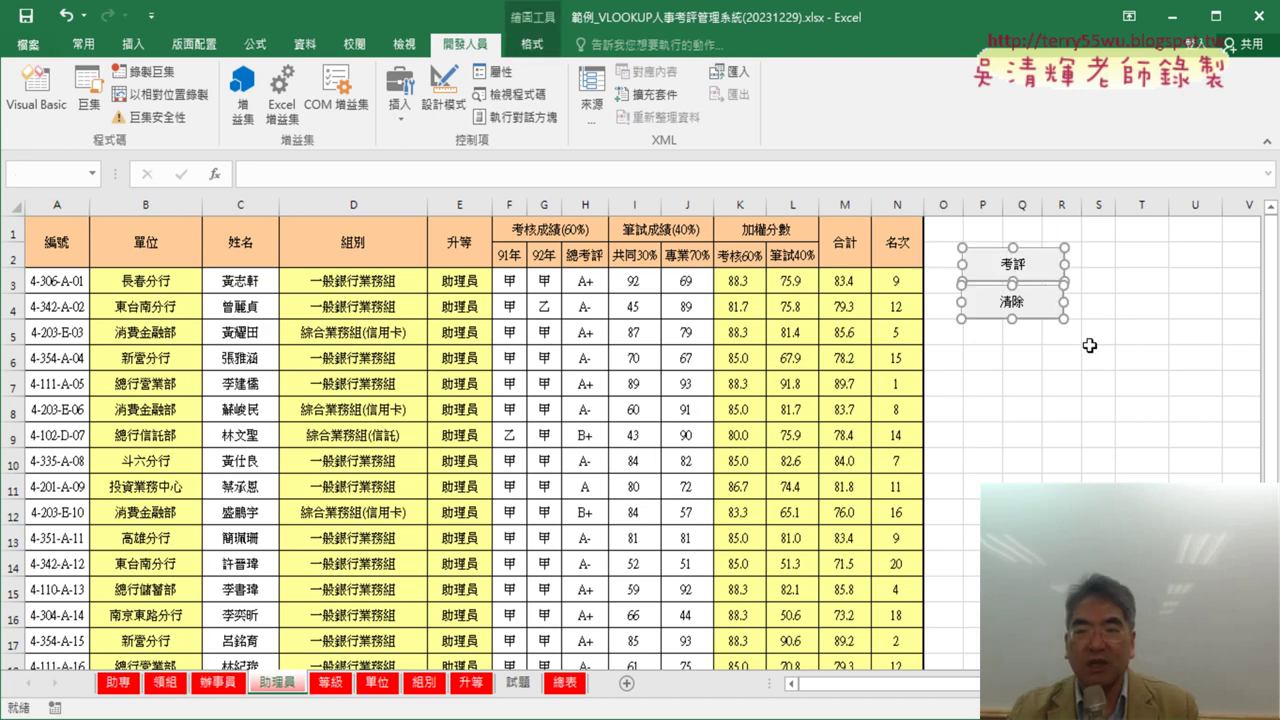
left_click(1090, 352)
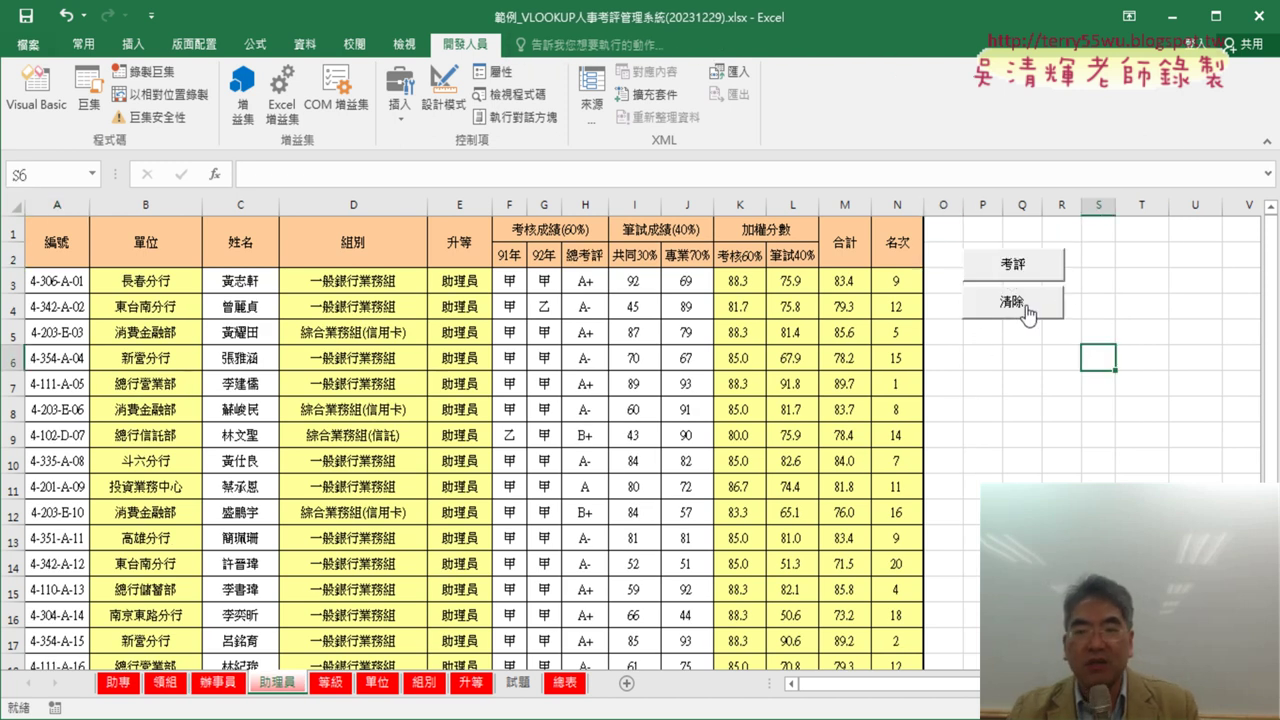
Step: Test the buttons on 助理員, alternating 清除 and 考評 several times, ending cleared
left_click(1000, 316)
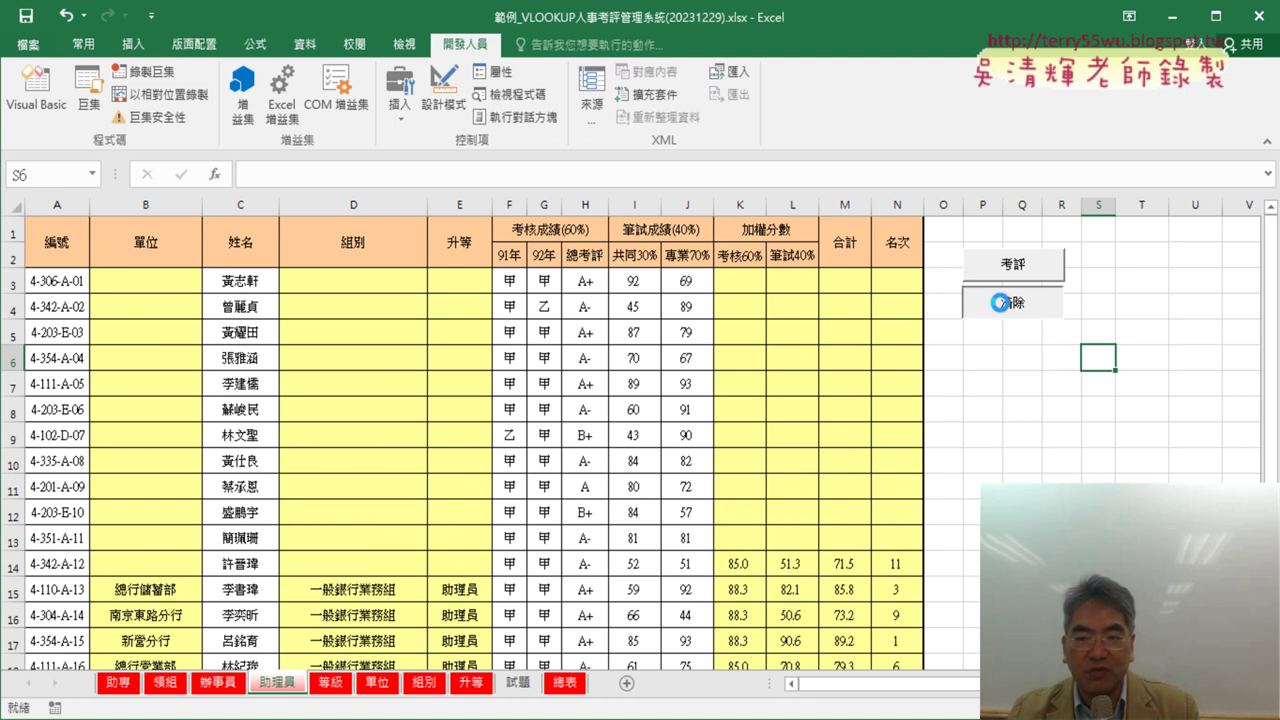
left_click(1025, 266)
scroll(931, 342, "down", 3)
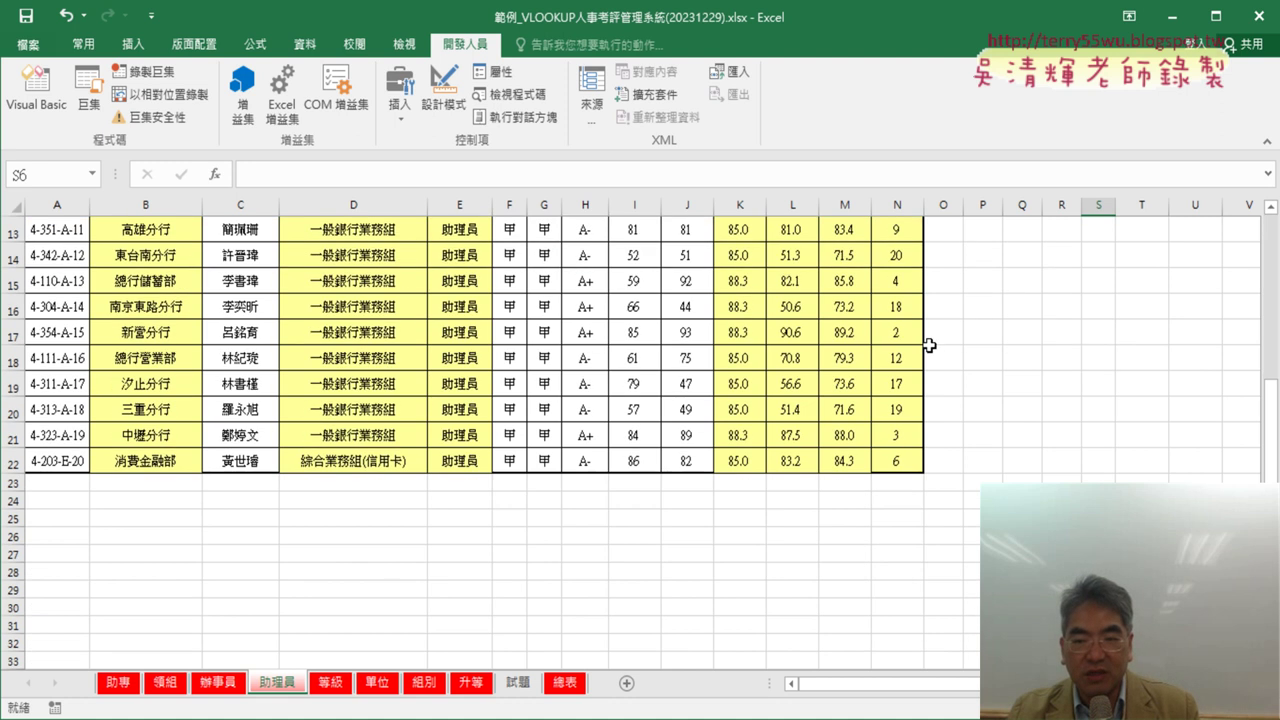
scroll(931, 342, "up", 3)
scroll(931, 342, "up", 1)
left_click(1015, 308)
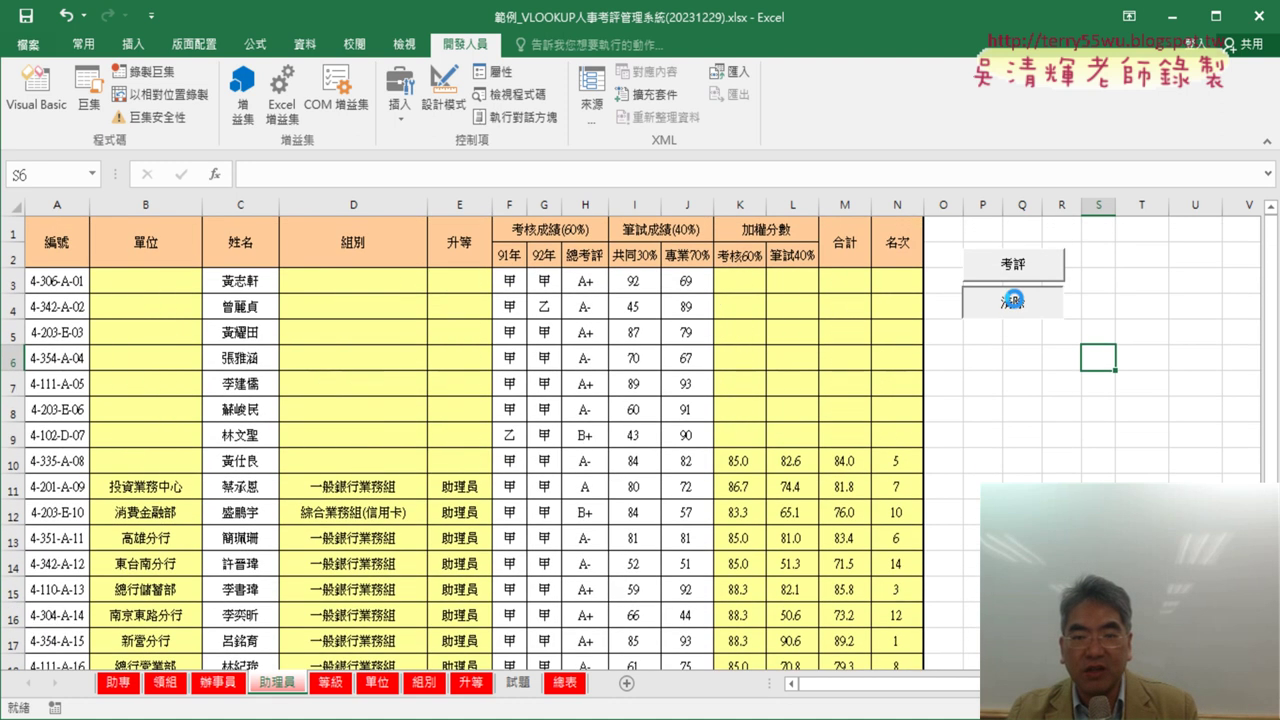
left_click(1015, 264)
left_click(1015, 313)
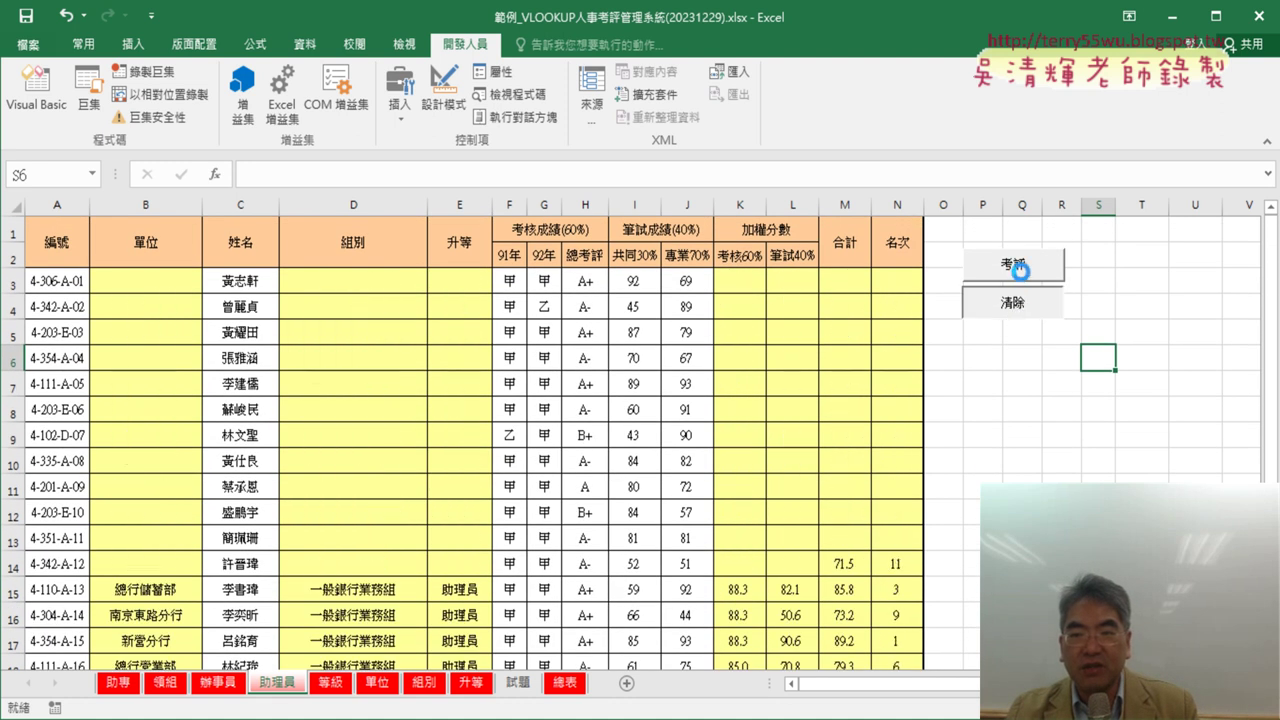
left_click(1017, 264)
left_click(1015, 309)
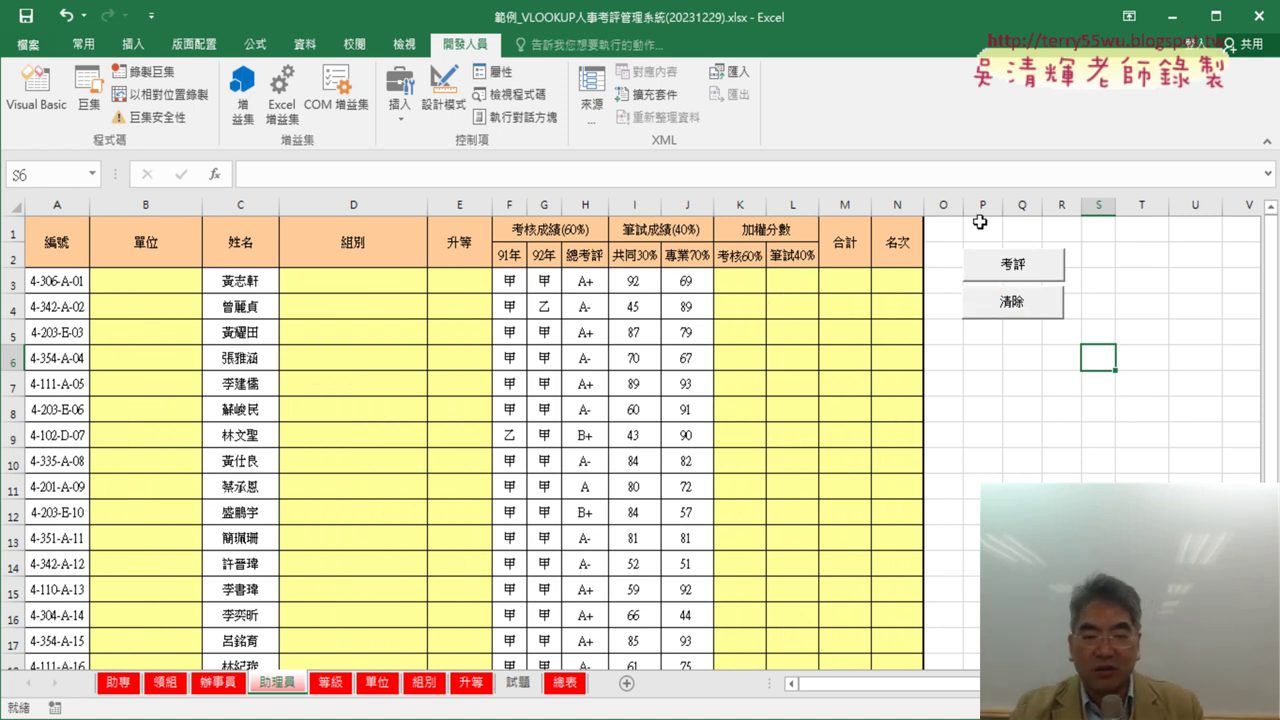
Step: Clear and recompute the 助專 sheet with 清除 and 考評, then return to 領組
left_click(218, 688)
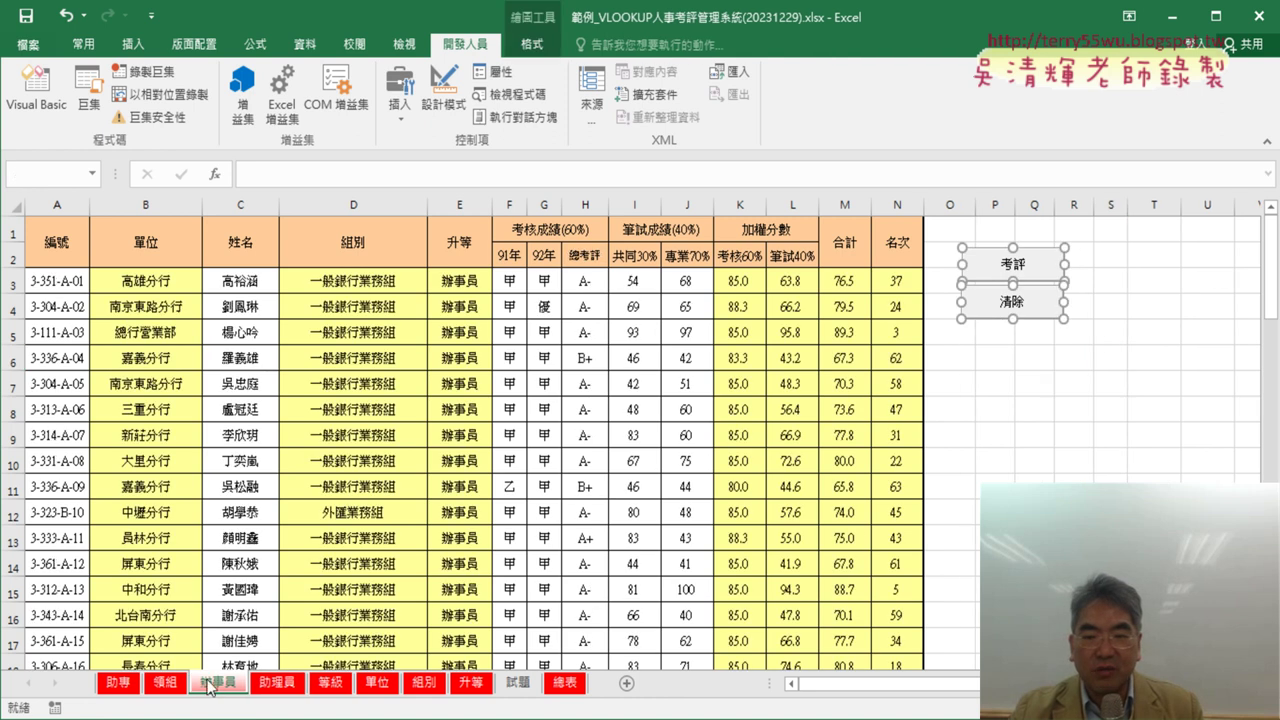
left_click(1066, 460)
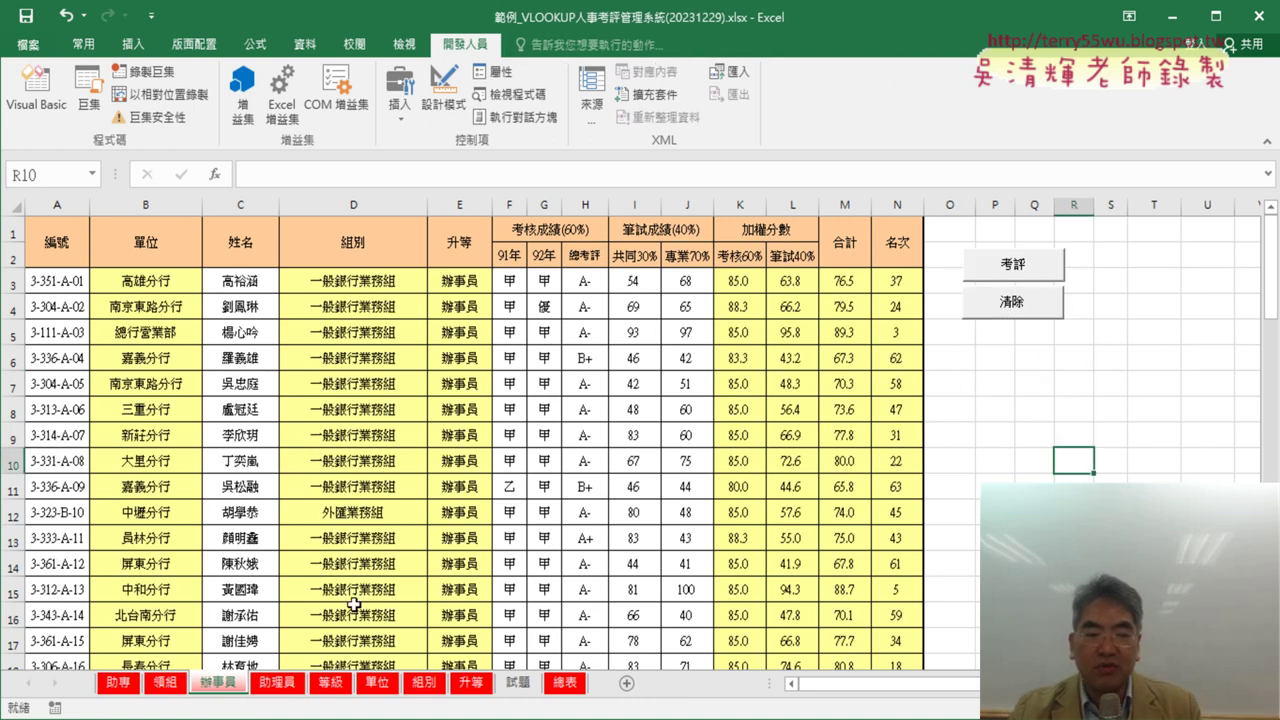
left_click(117, 686)
left_click(1116, 407)
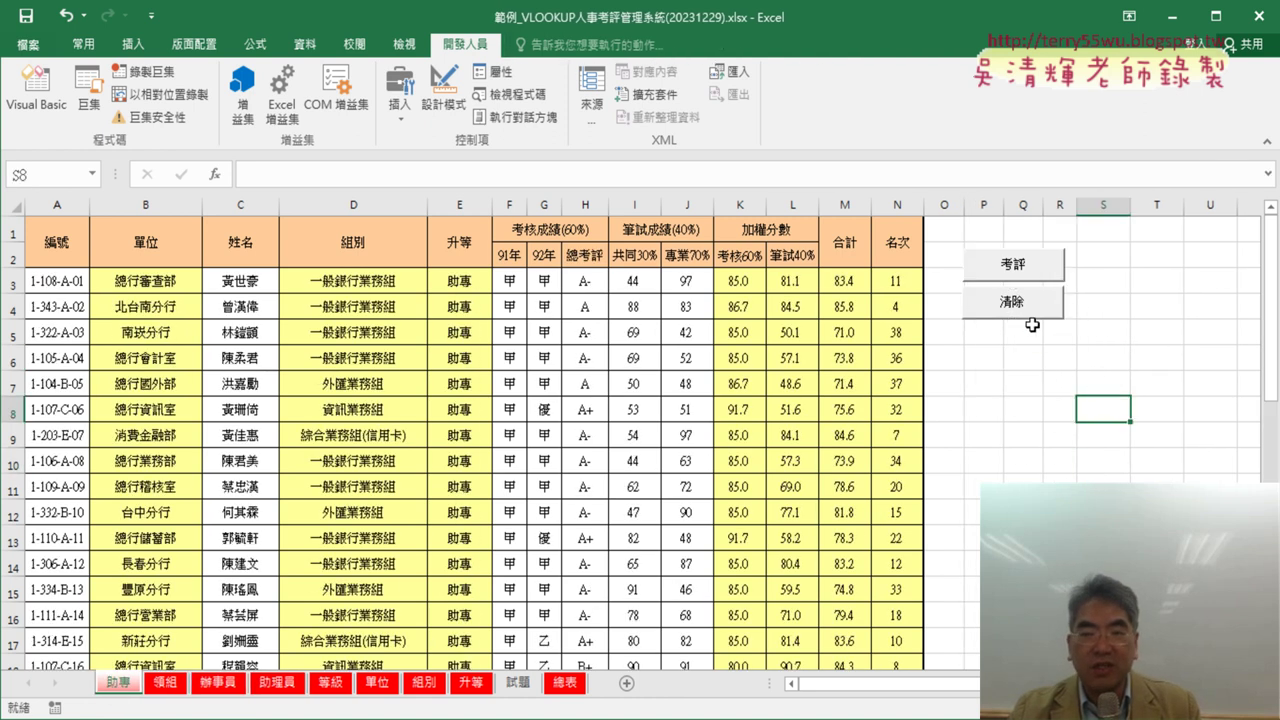
left_click(1022, 305)
left_click(1016, 264)
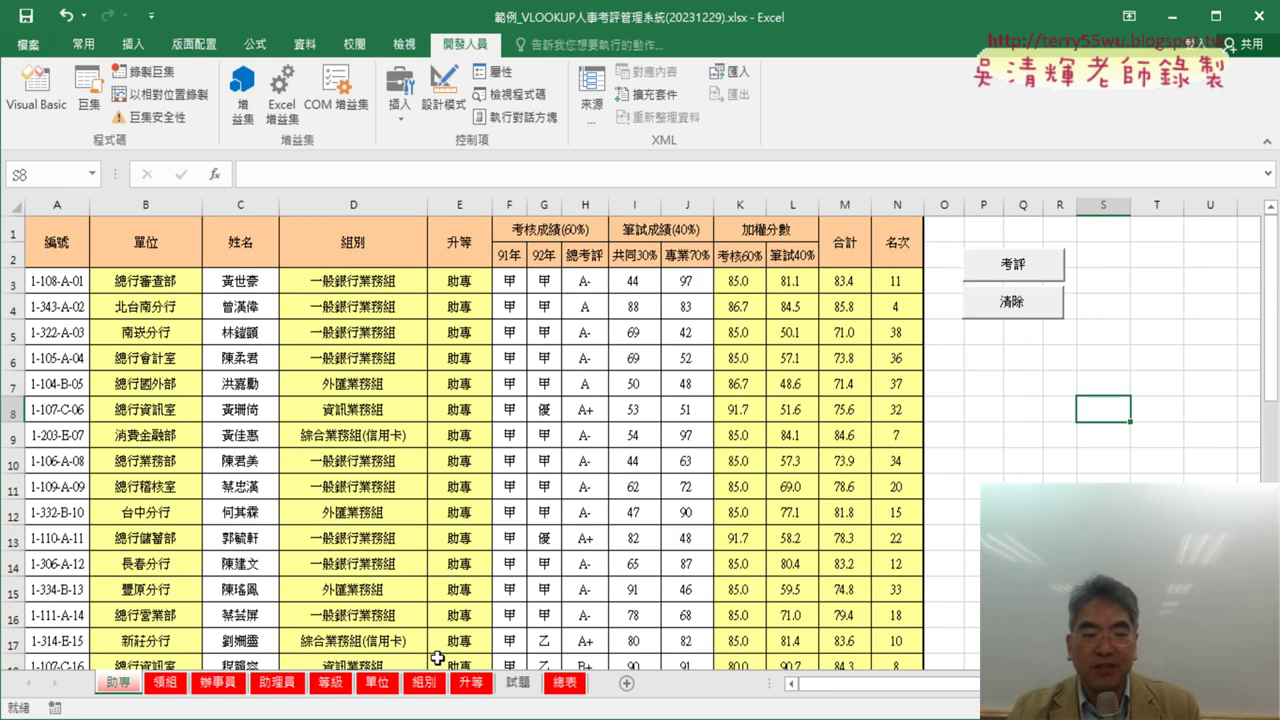
left_click(168, 683)
Step: On 領組, alternate 清除 and 考評 twice, ending with the computed columns cleared
left_click(1073, 357)
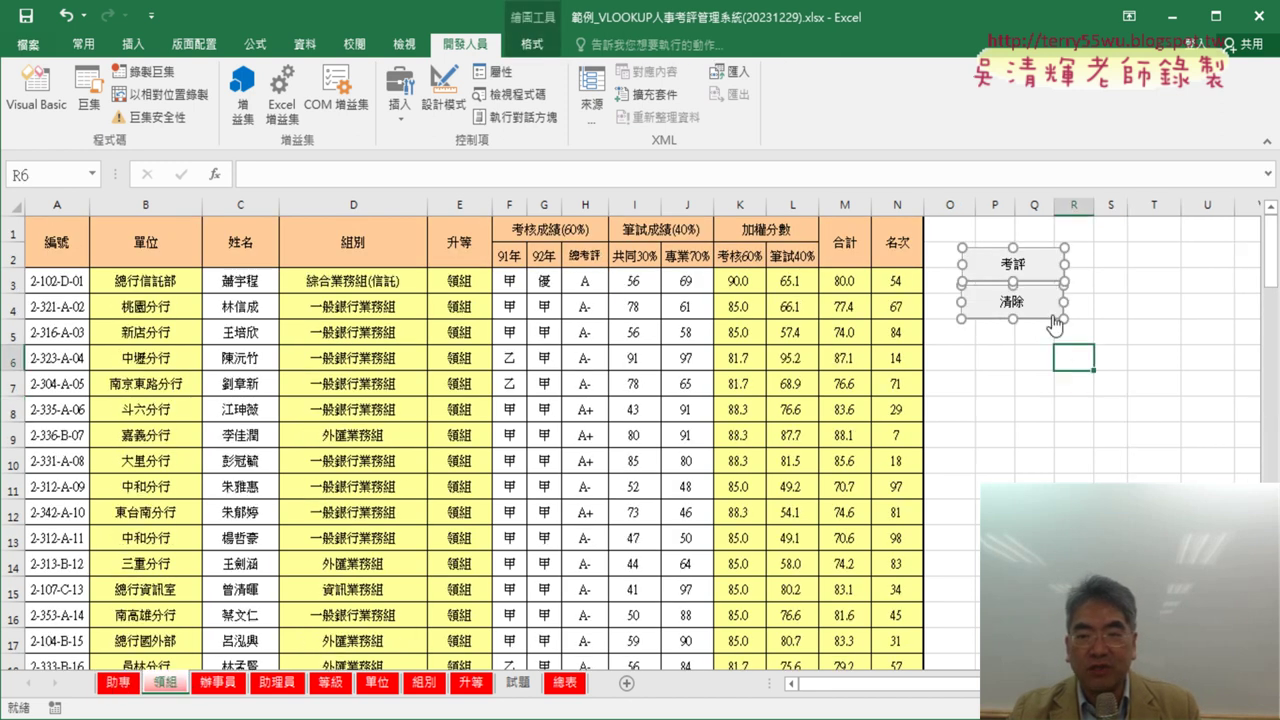
left_click(1012, 301)
left_click(1036, 264)
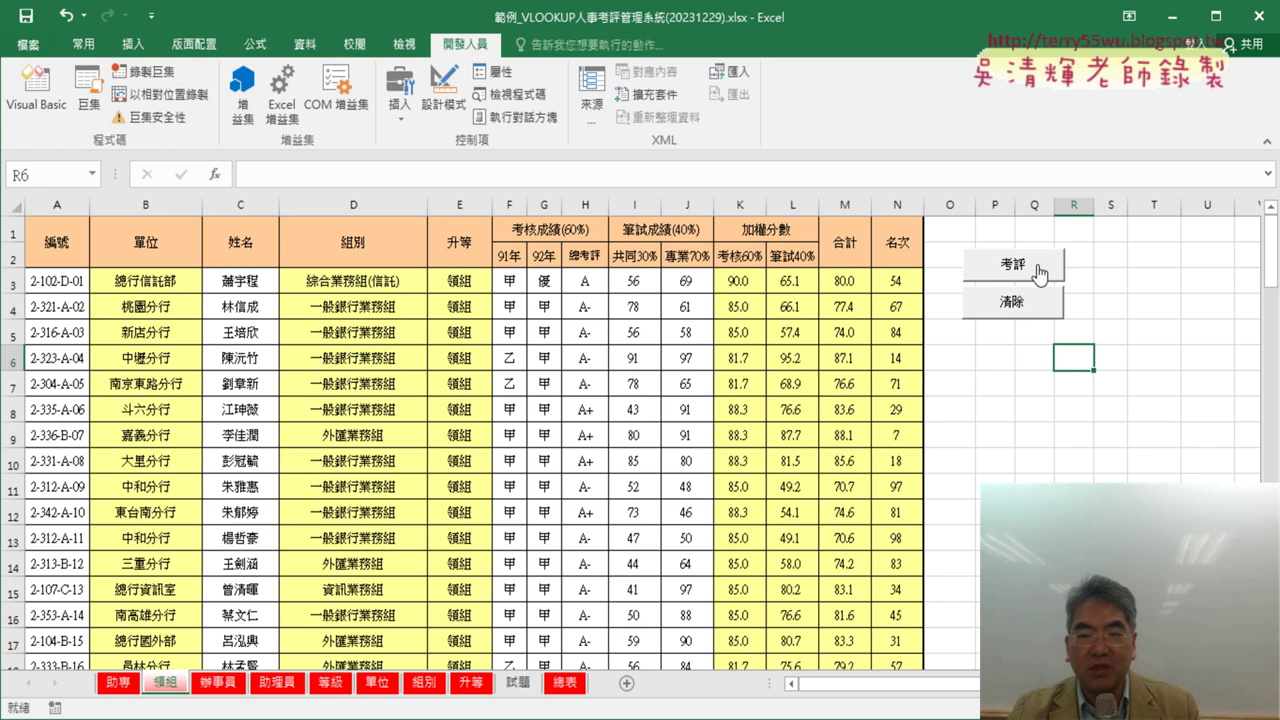
left_click(1014, 304)
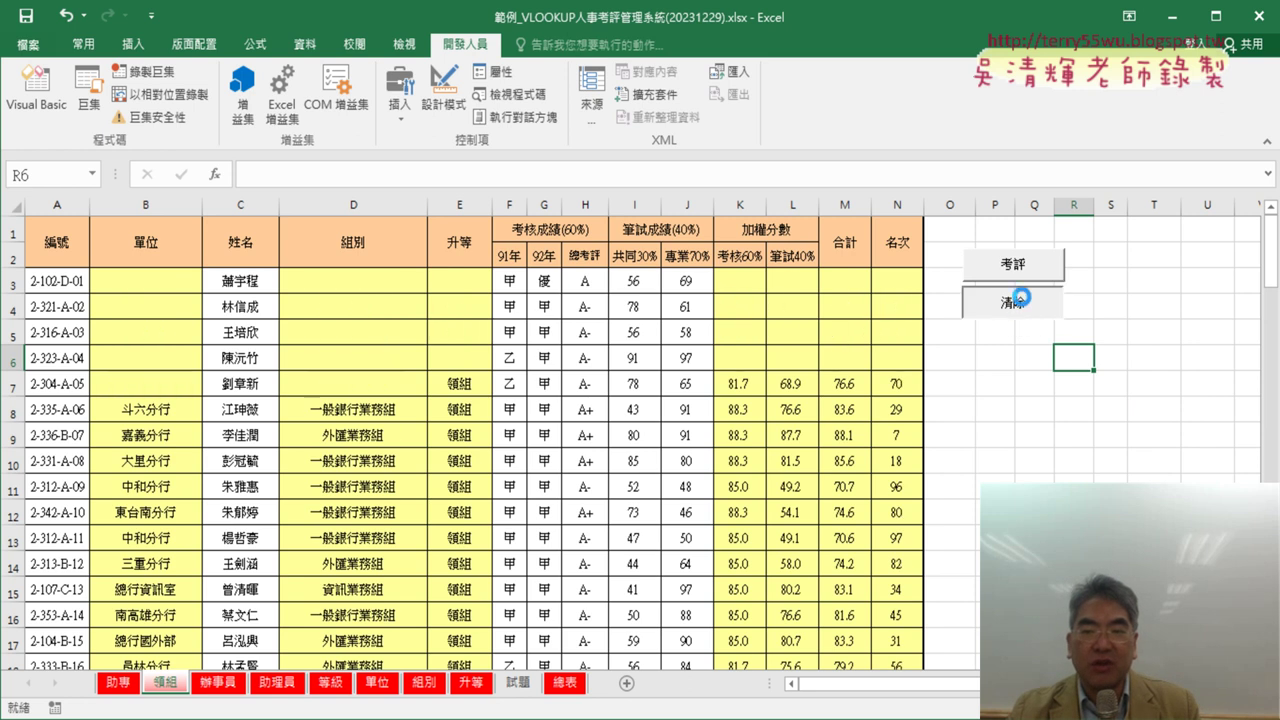
left_click(1028, 264)
left_click(1028, 298)
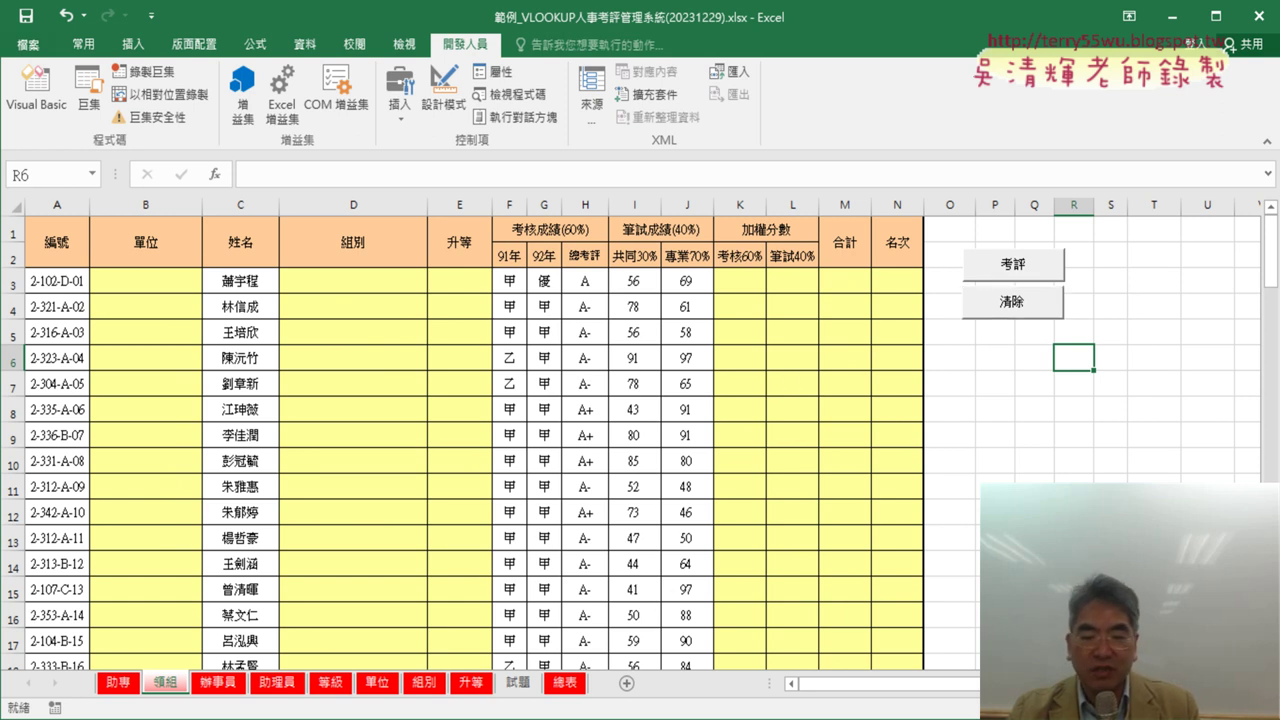
Step: Review the 清除 macro's last-row expression in the VBA editor, then the Google Docs notes
key("alt+F11")
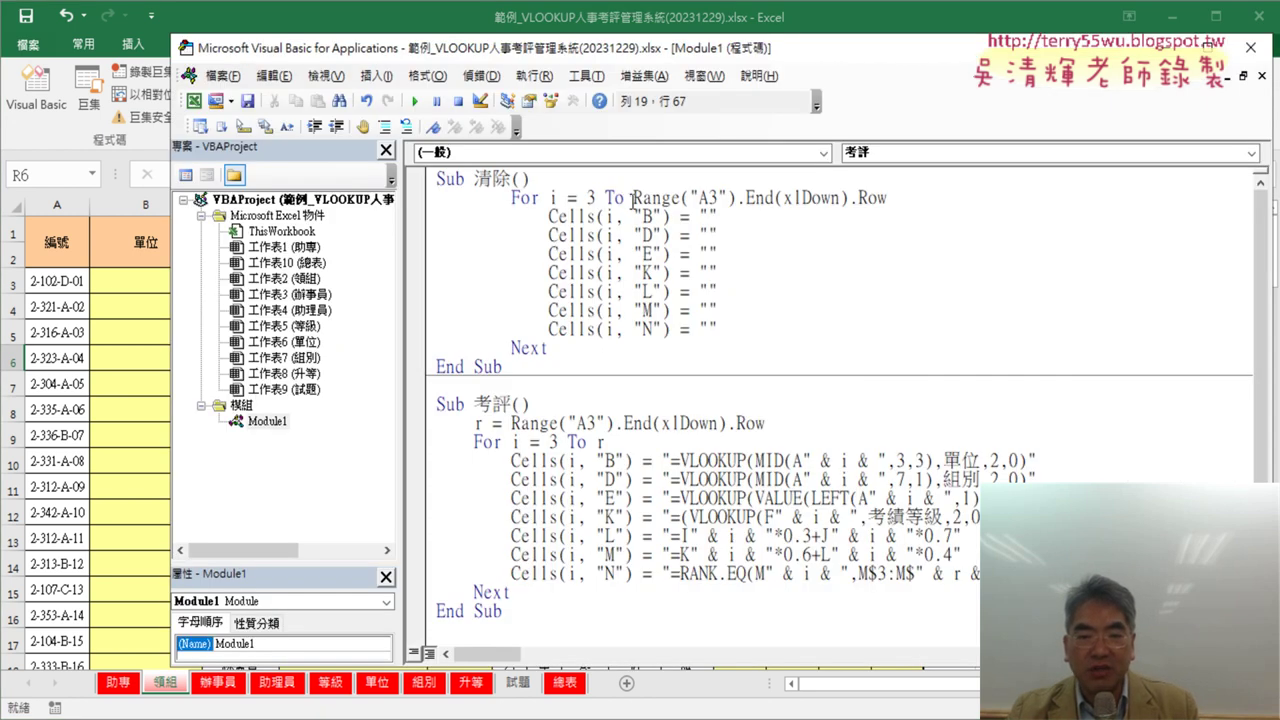
left_click_drag(631, 197, 886, 197)
key("alt+Tab")
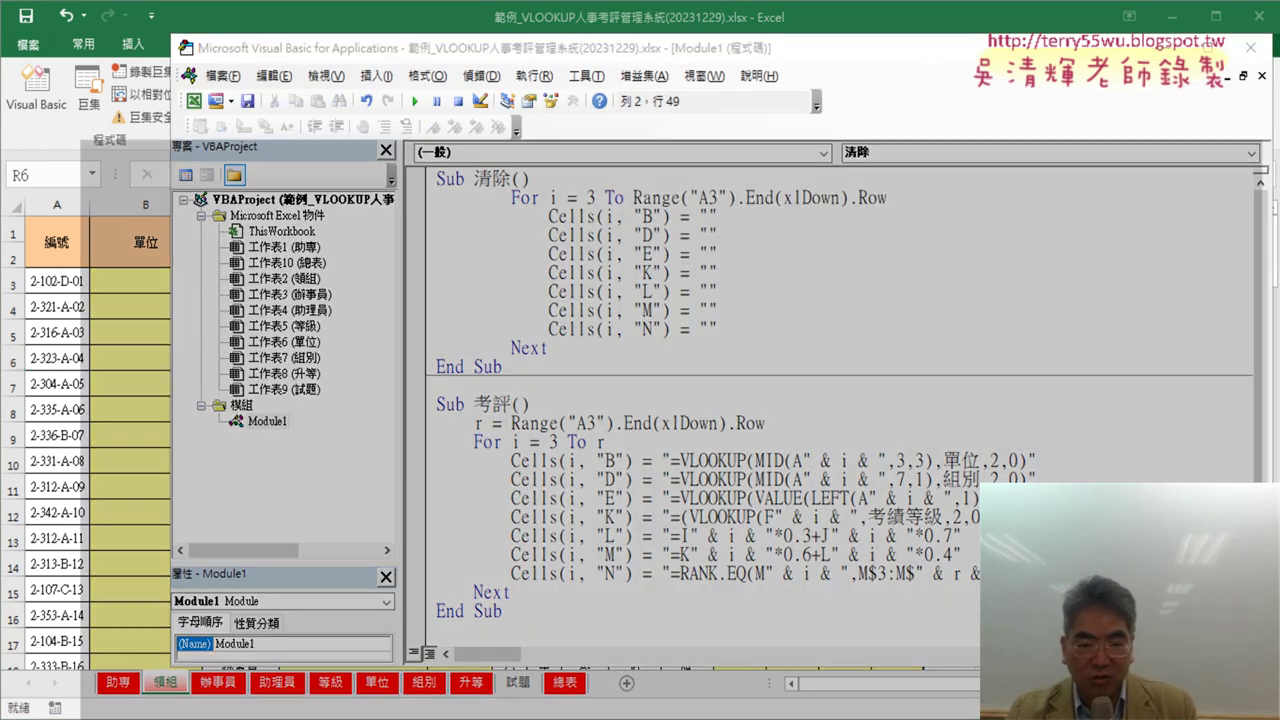
scroll(559, 409, "up", 1)
scroll(559, 409, "up", 1)
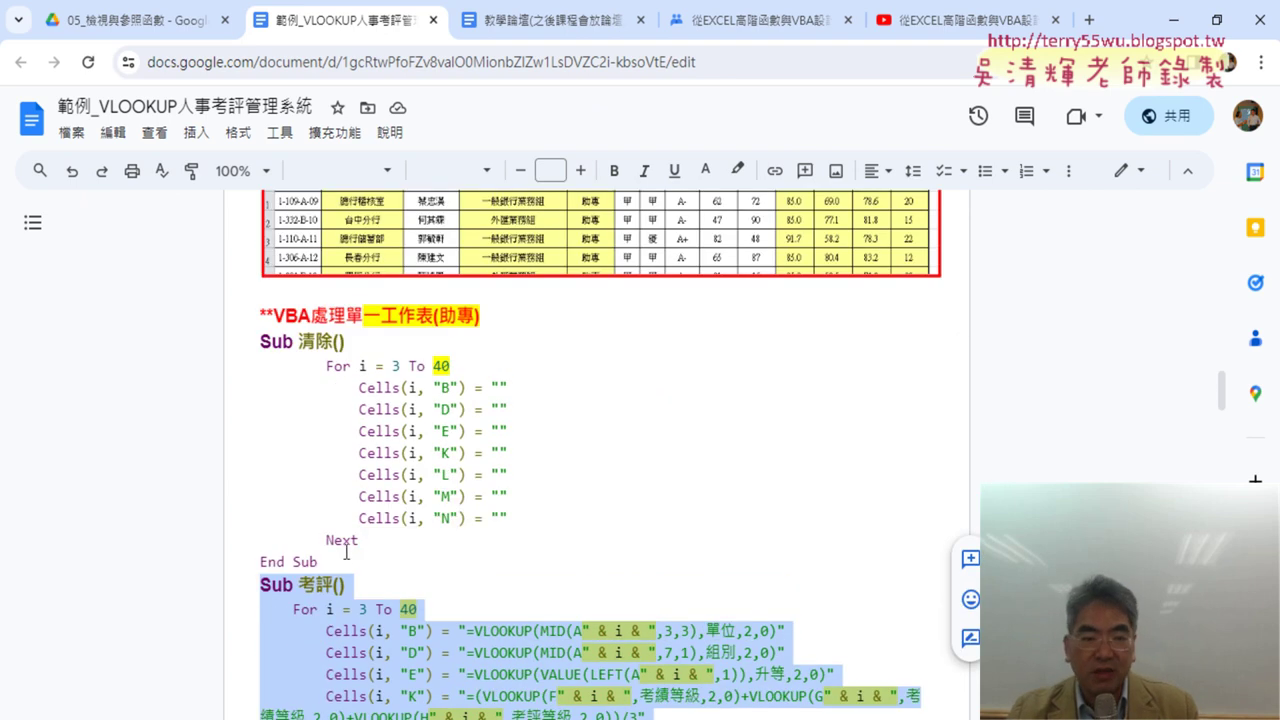
Step: Make the 40 in M$40 on the RANK line bold, red and size 16
left_click_drag(346, 551, 238, 341)
left_click(452, 365)
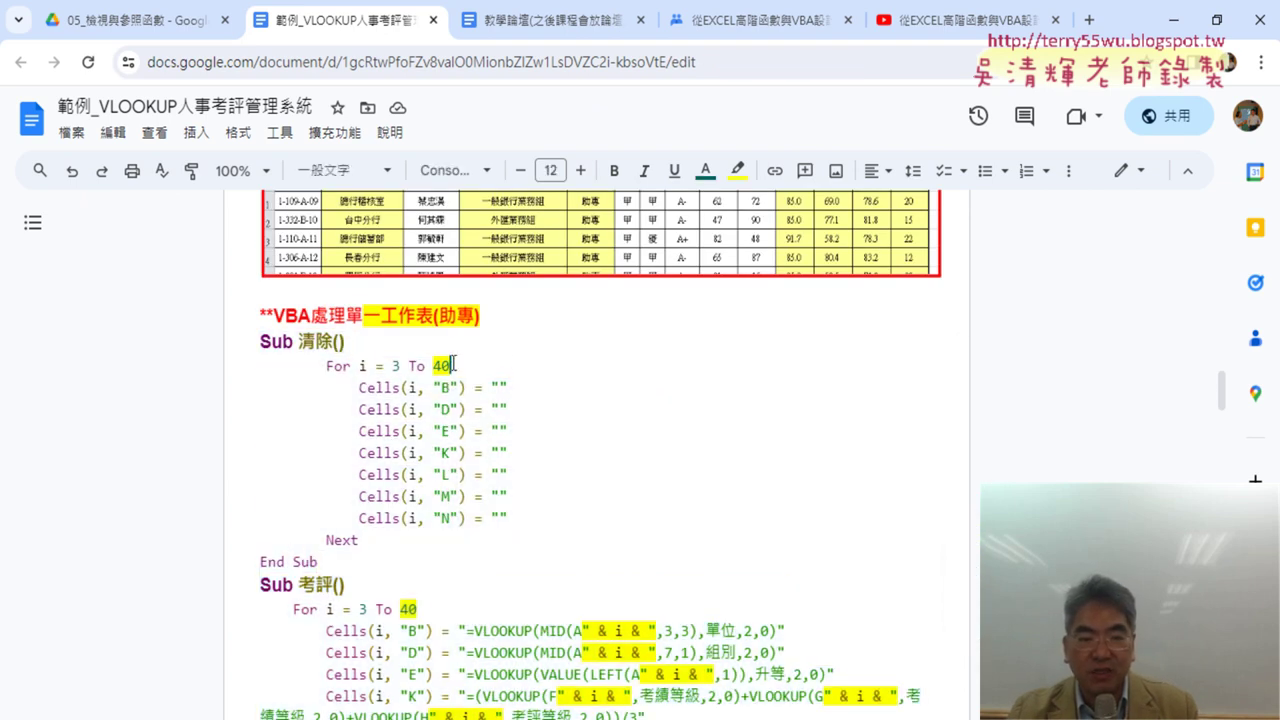
left_click_drag(433, 365, 469, 366)
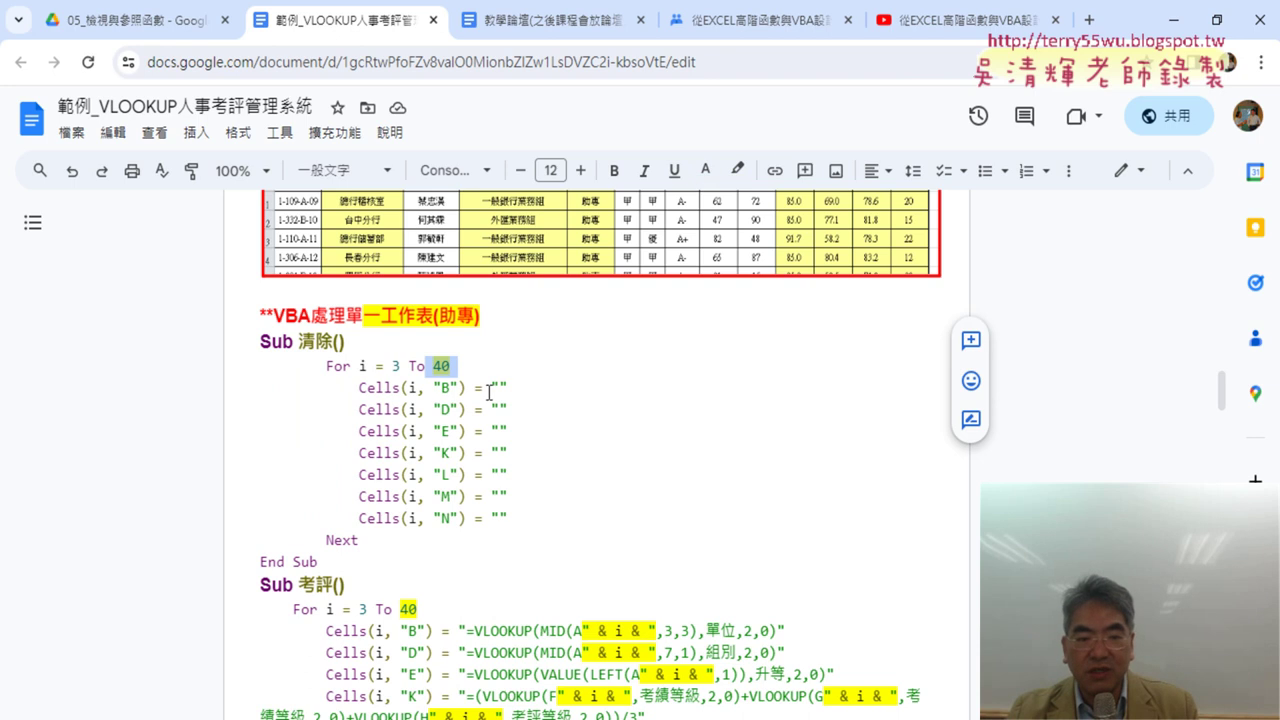
scroll(489, 392, "down", 3)
left_click_drag(418, 411, 398, 411)
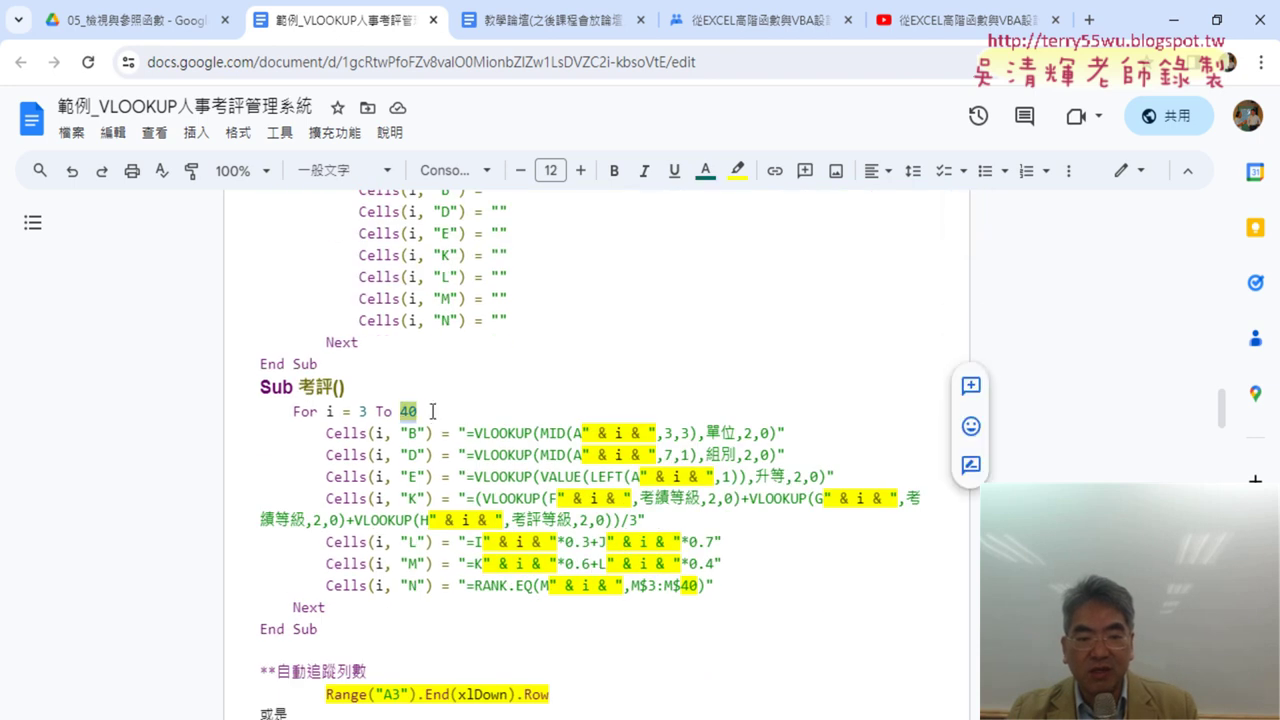
left_click(692, 585)
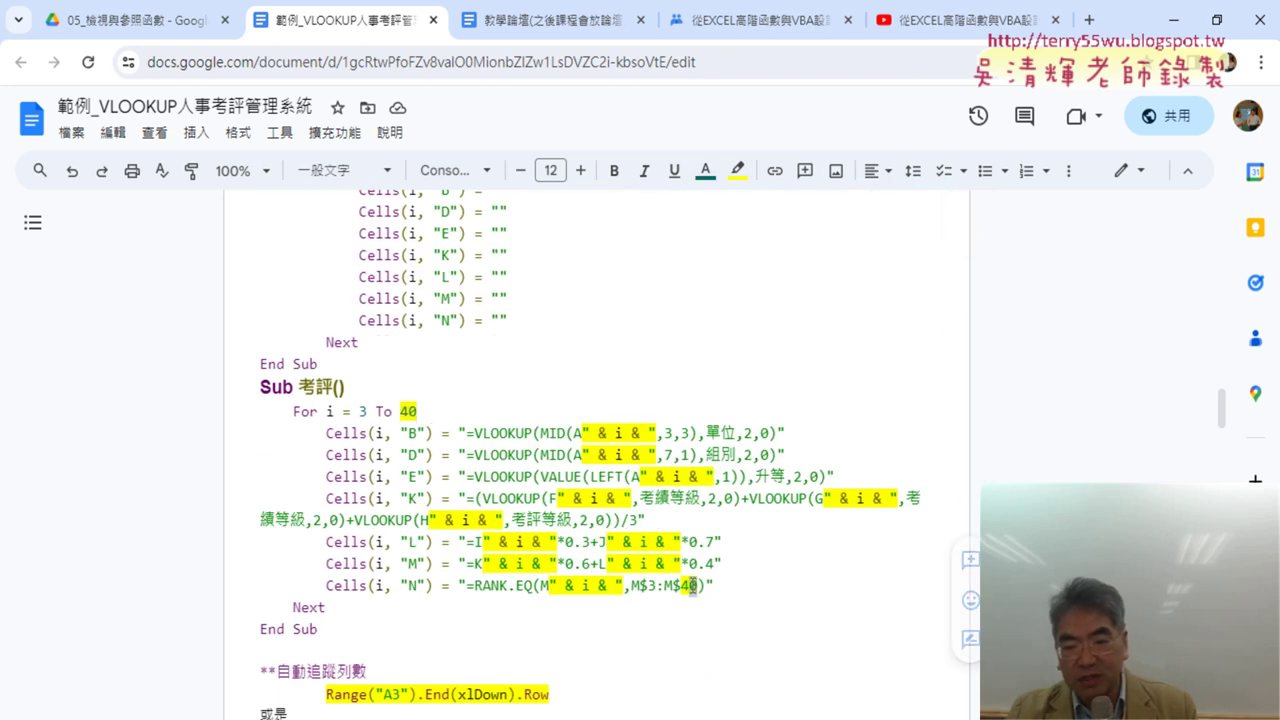
double_click(689, 585)
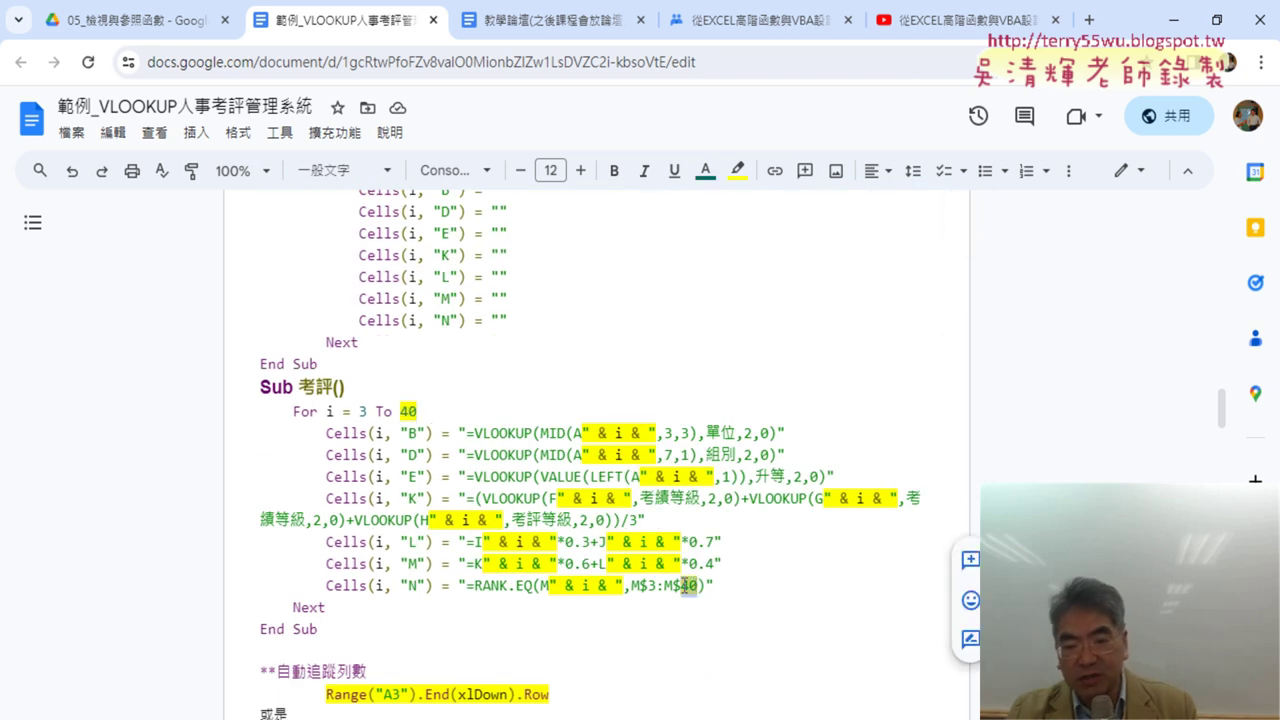
left_click(614, 172)
left_click(580, 171)
left_click(580, 171)
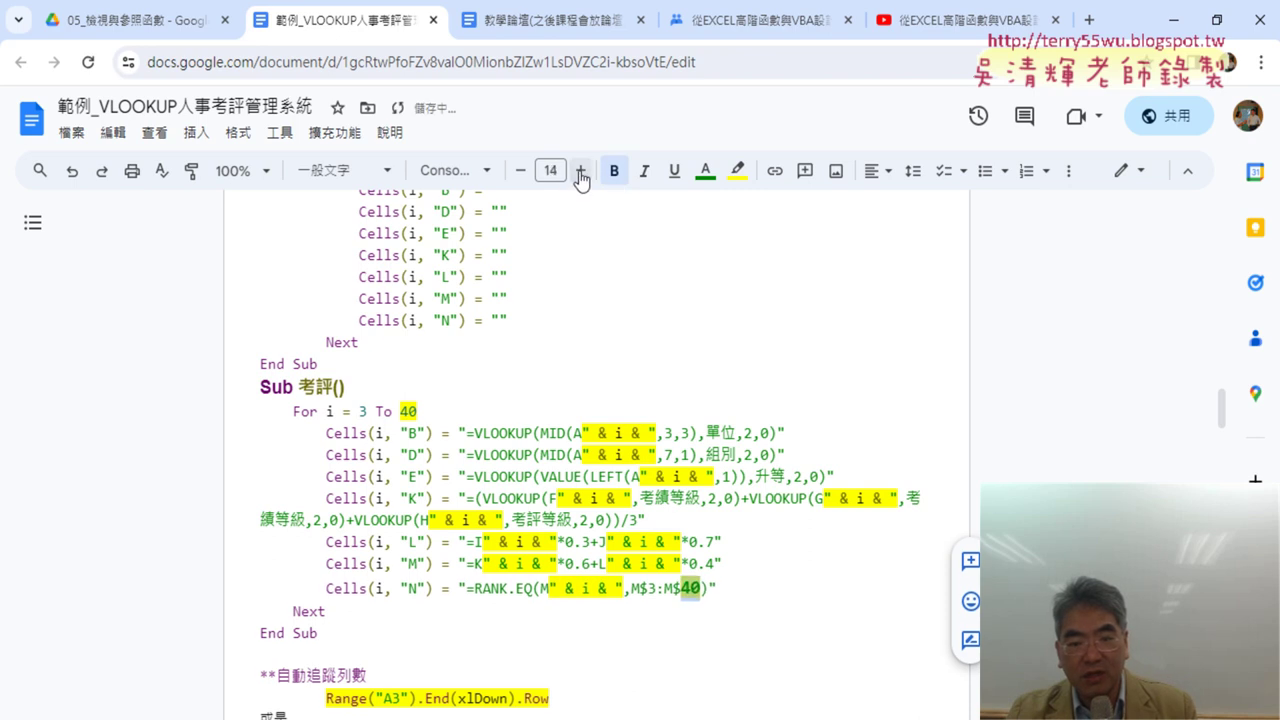
left_click(580, 171)
left_click(580, 171)
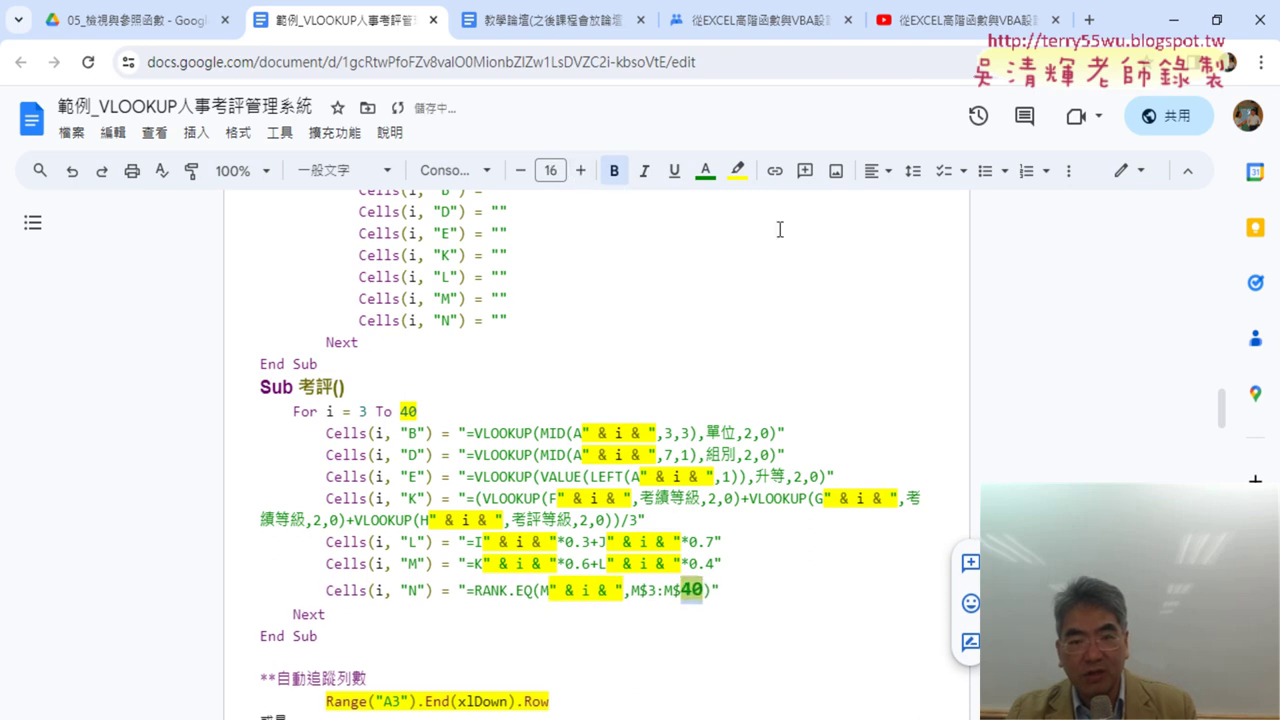
left_click(705, 171)
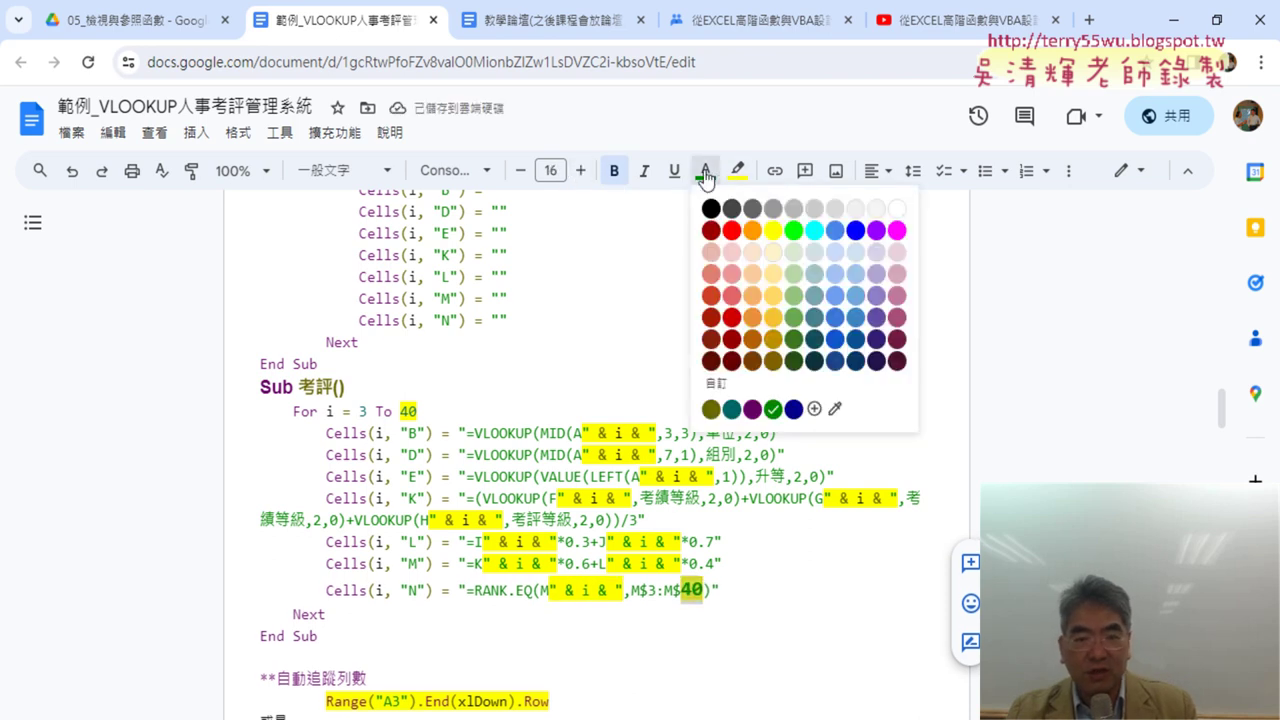
left_click(732, 231)
Step: Colour the 考評 loop-limit 40 red and enlarge it to size 16
double_click(408, 411)
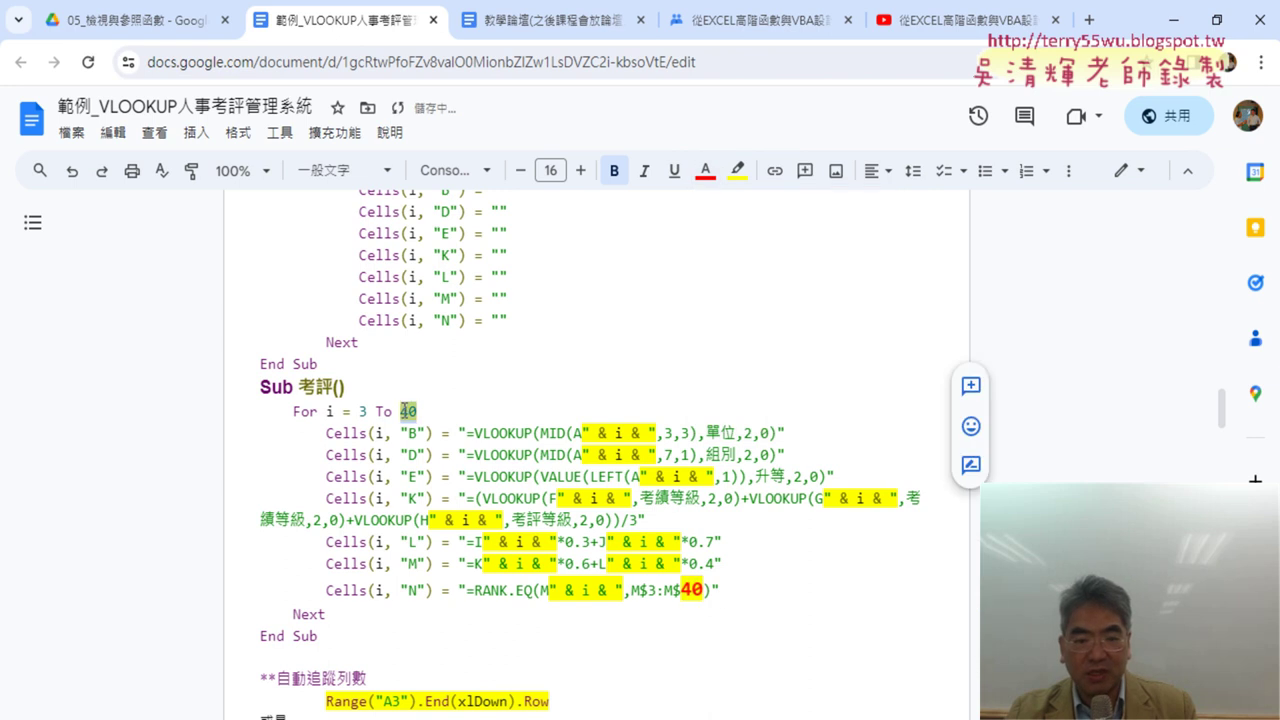
left_click(705, 171)
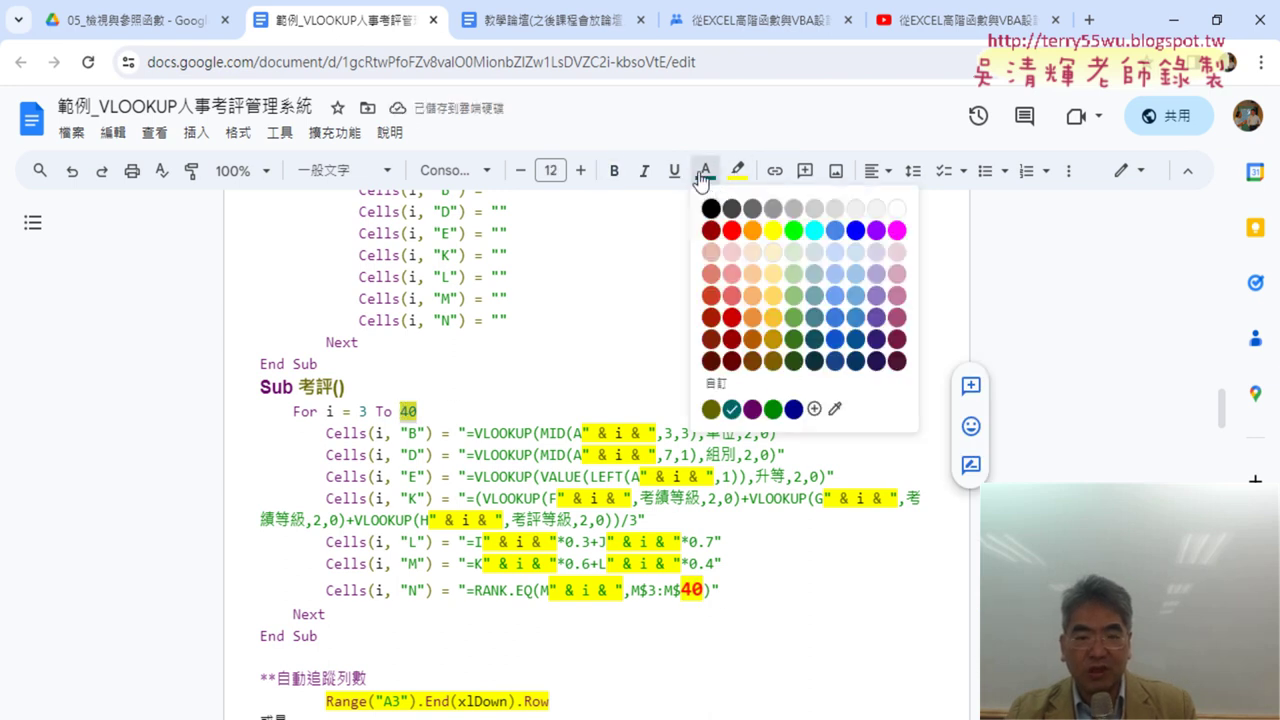
left_click(732, 231)
left_click(580, 171)
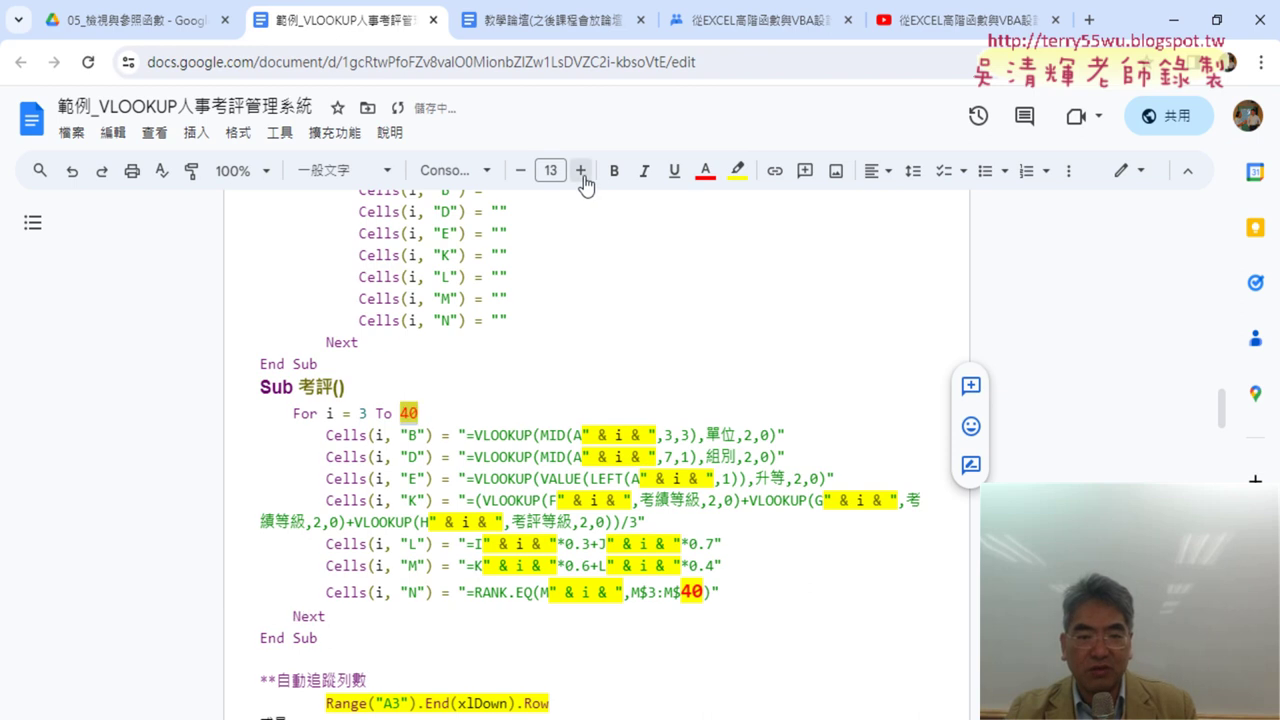
left_click(580, 171)
left_click(580, 171)
left_click(580, 171)
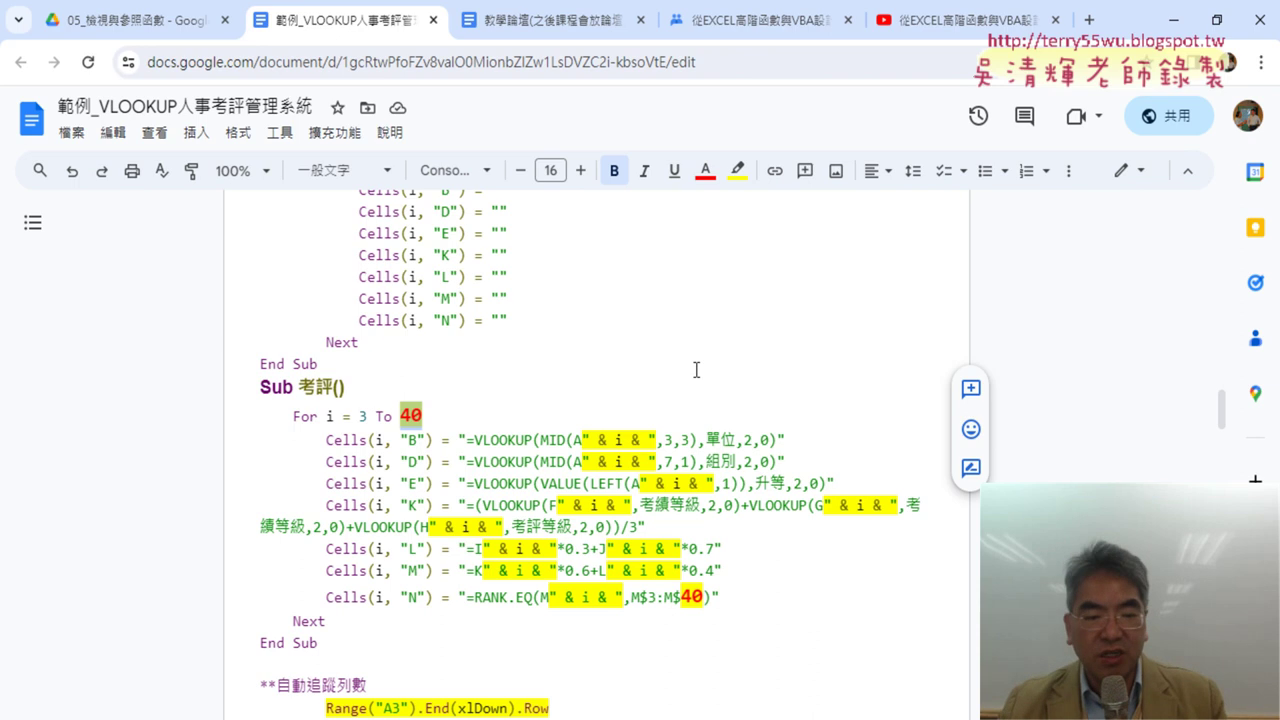
Step: Switch through Excel to the EVO Class Management teacher console
scroll(696, 370, "down", 3)
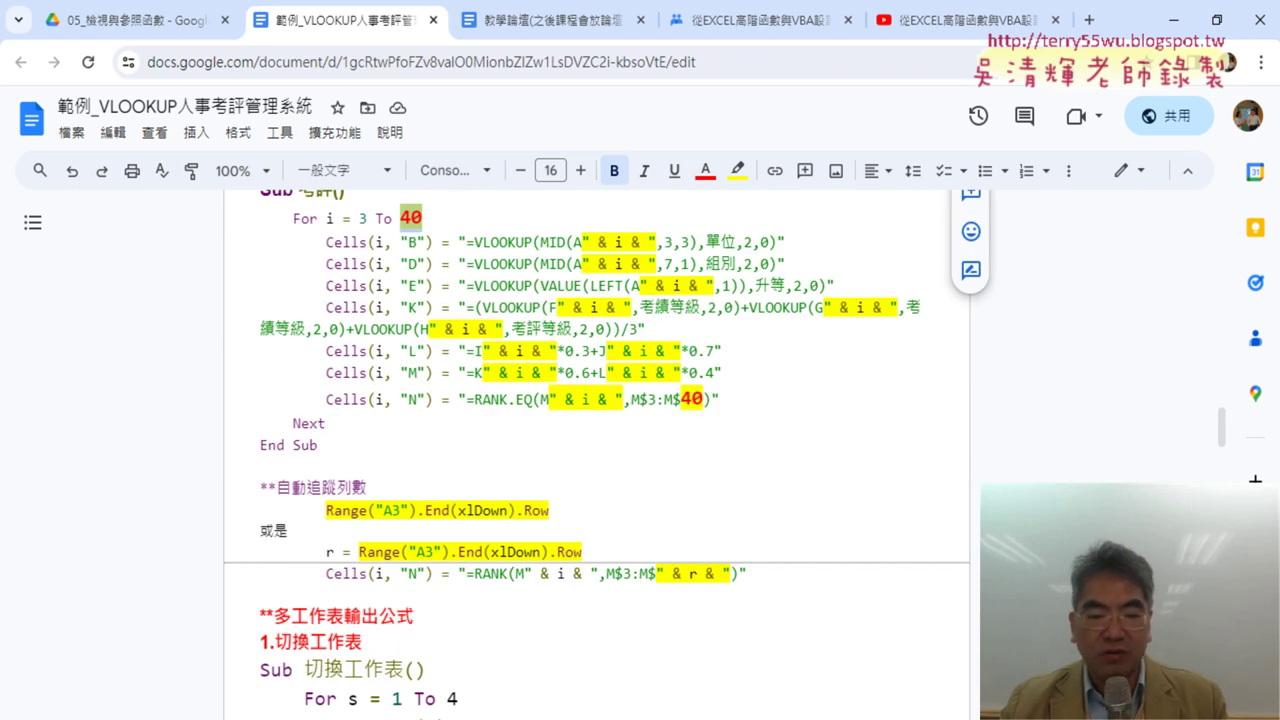
key("alt+Tab")
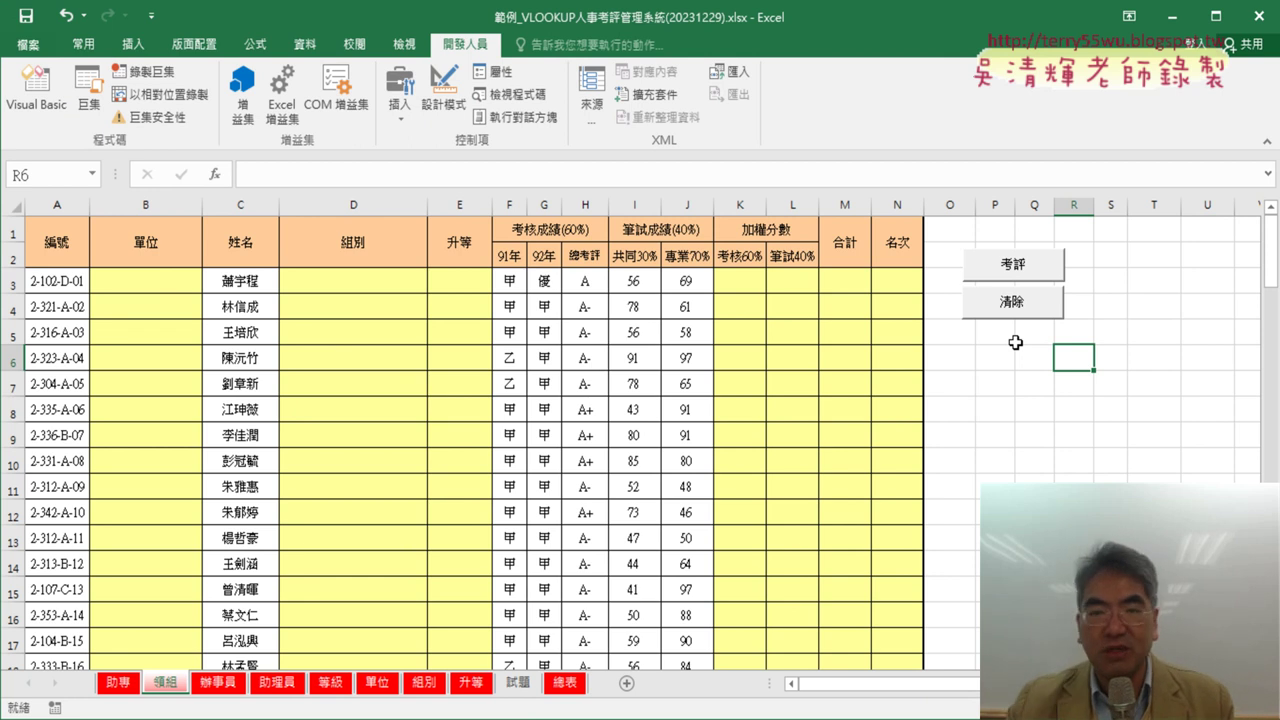
key("alt+Tab")
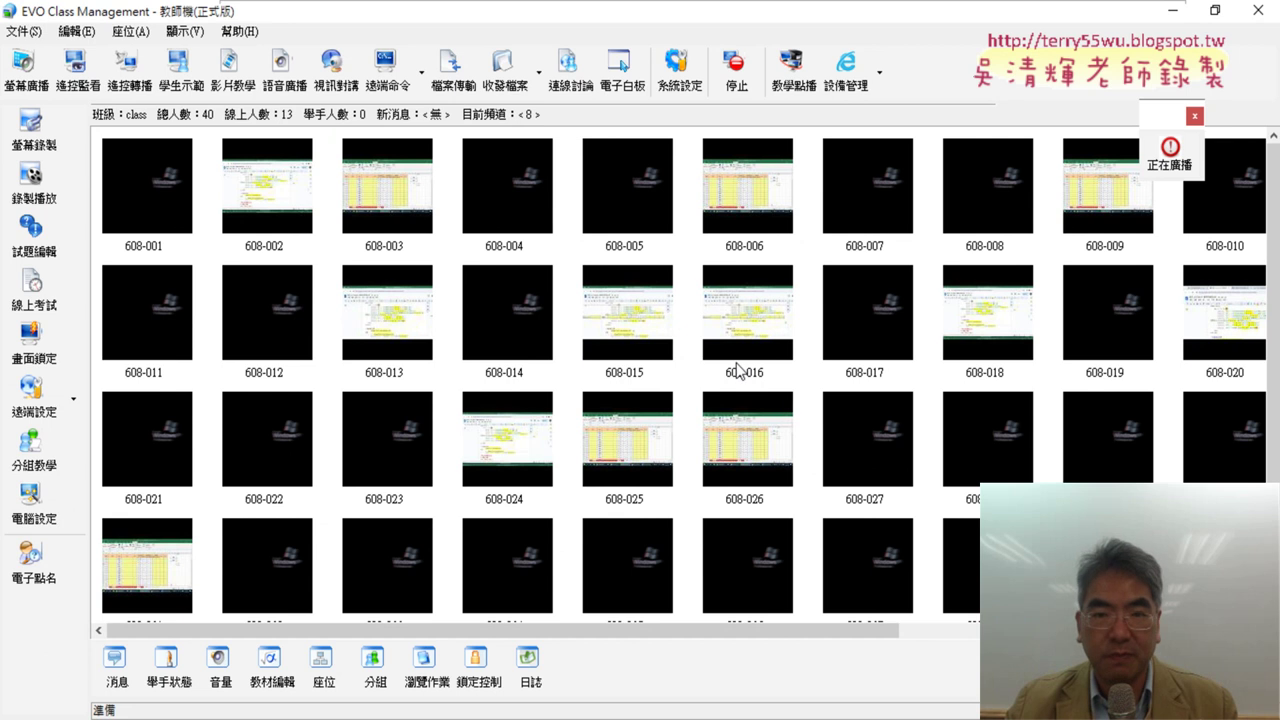